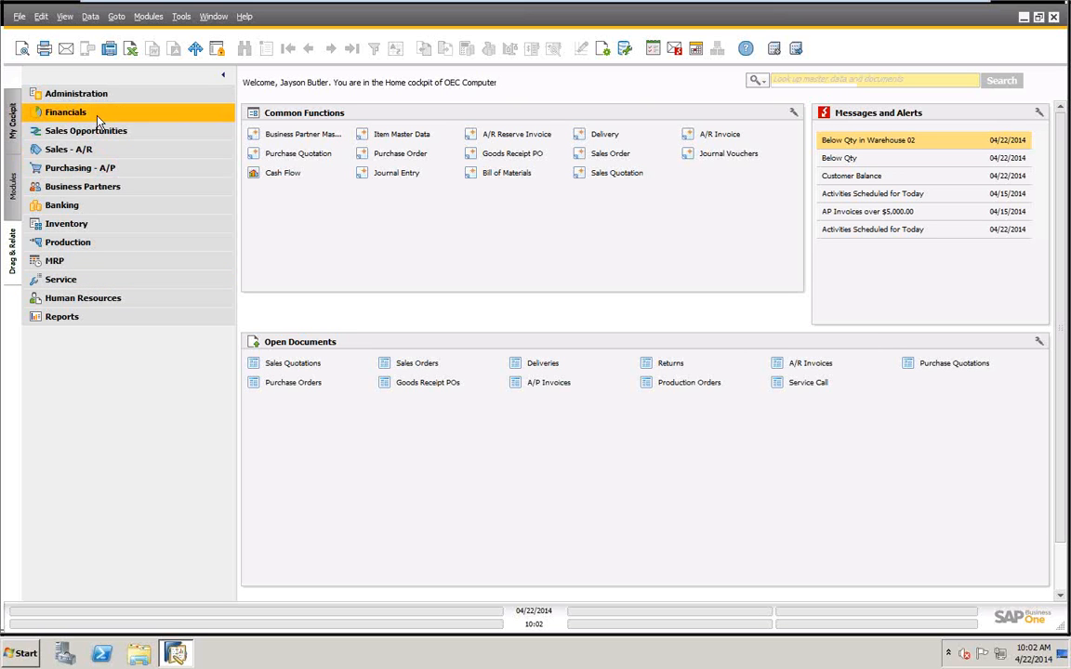
Open the blank Business Partner Master Data form, review the available partner types, and close the form.
{"action": "left_click", "coordinate": [127, 212]}
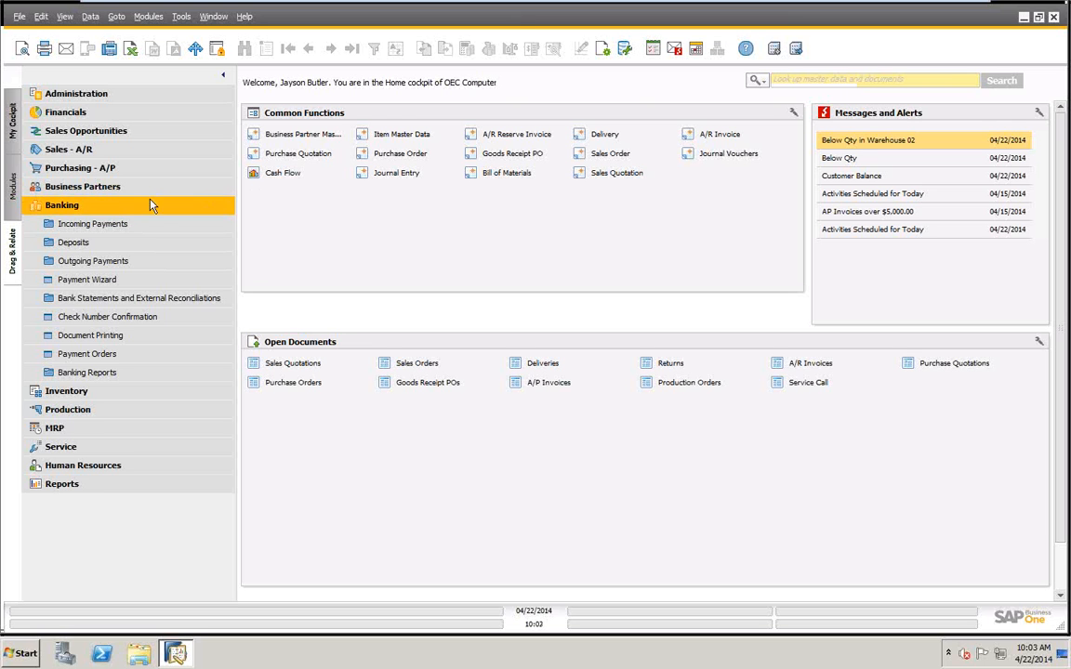
{"action": "left_click", "coordinate": [117, 187]}
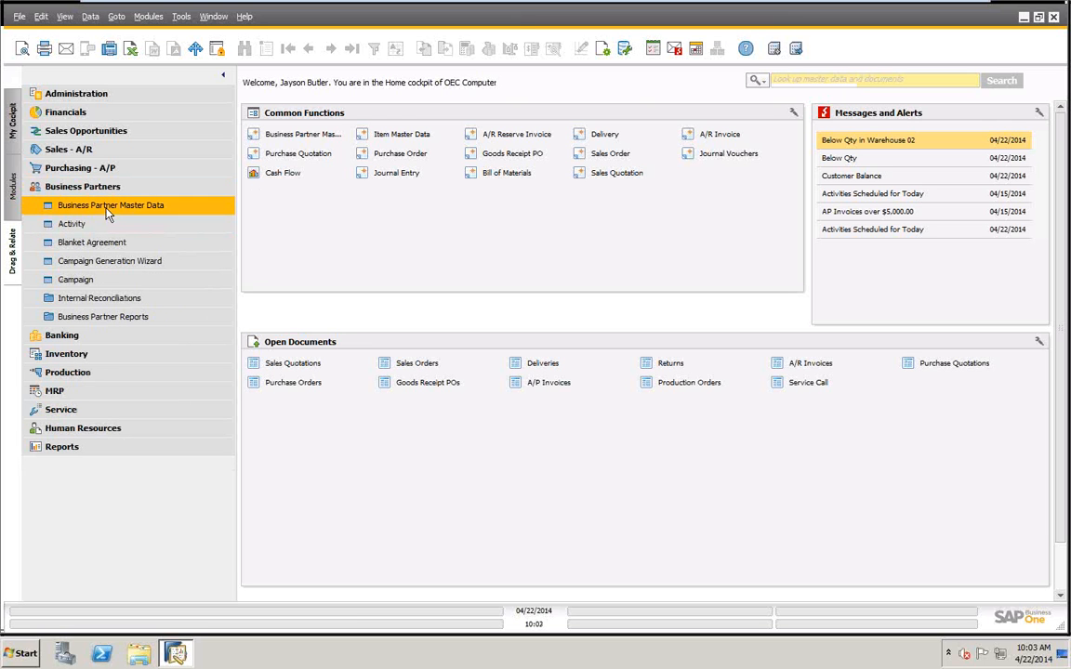
{"action": "left_click", "coordinate": [106, 206]}
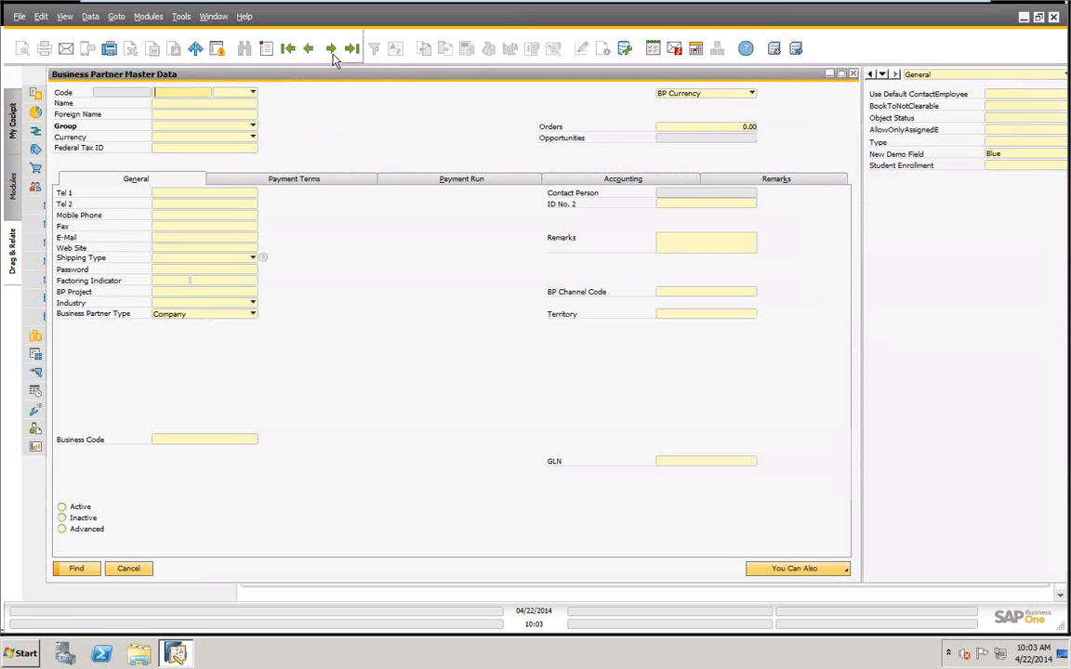
{"action": "left_click", "coordinate": [252, 92]}
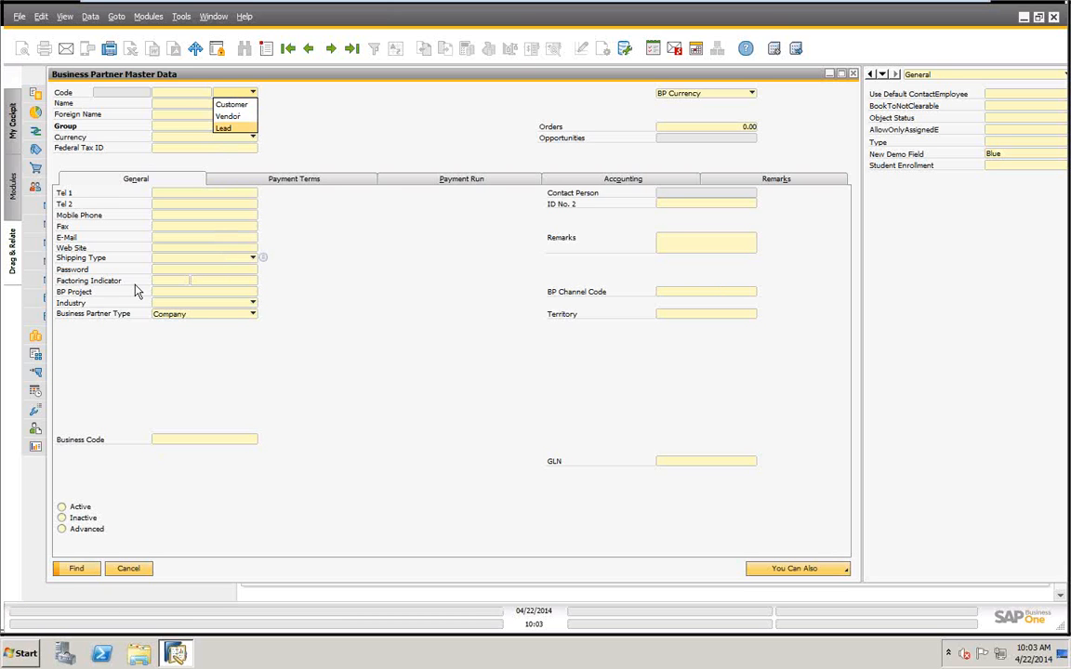
{"action": "left_click", "coordinate": [133, 573]}
{"action": "left_click", "coordinate": [133, 574]}
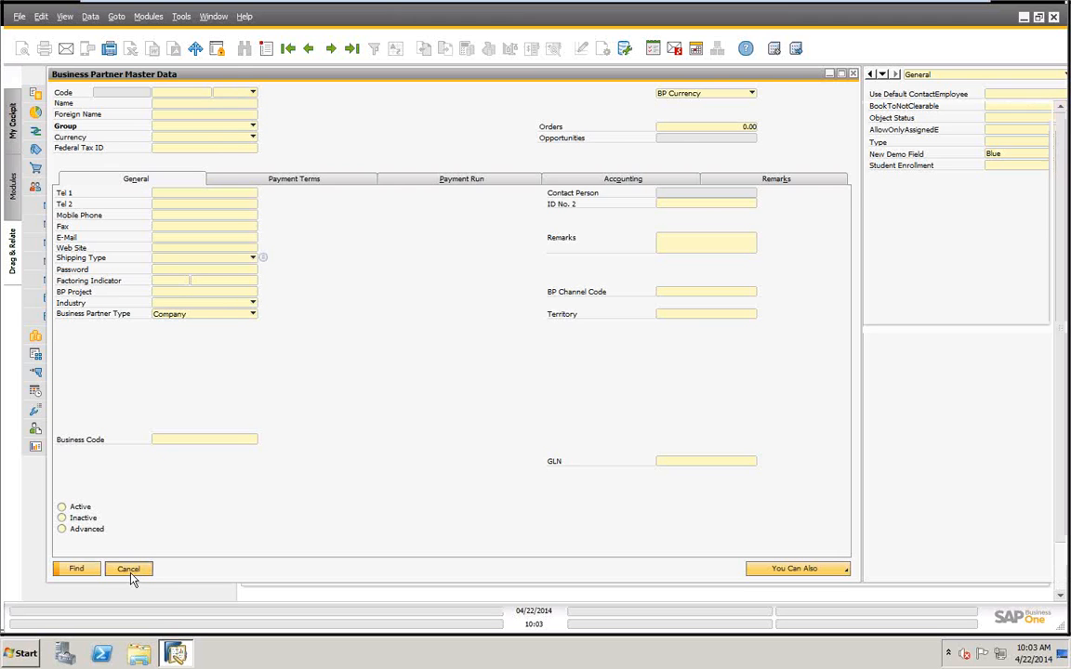
{"action": "left_click", "coordinate": [92, 190]}
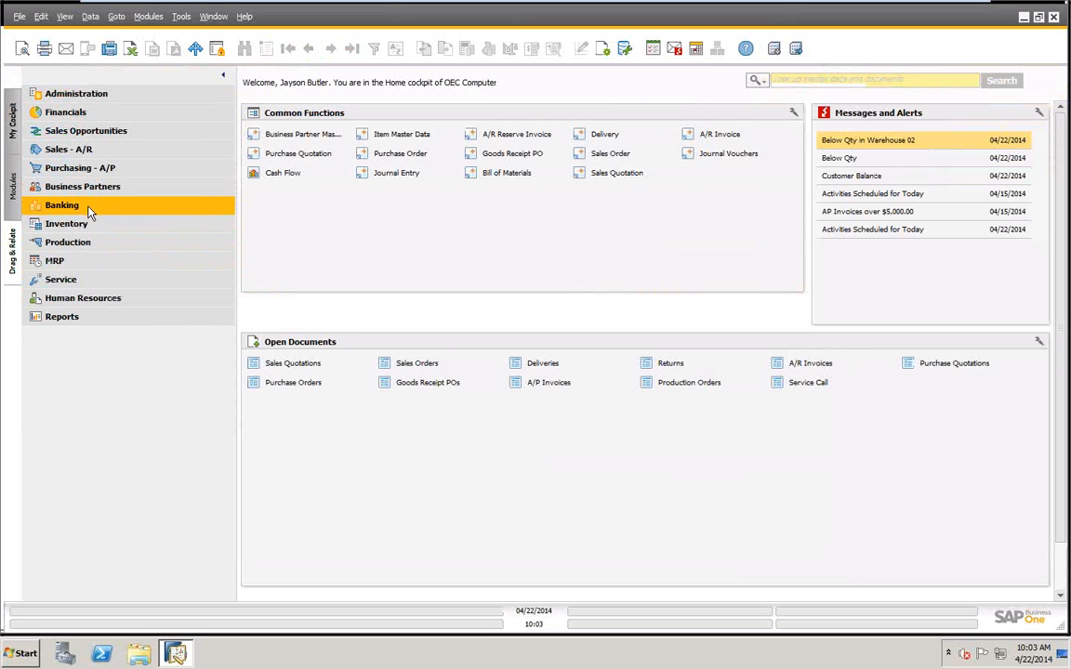
Open a new outgoing payment from the Banking module and reposition its window.
{"action": "left_click", "coordinate": [89, 208]}
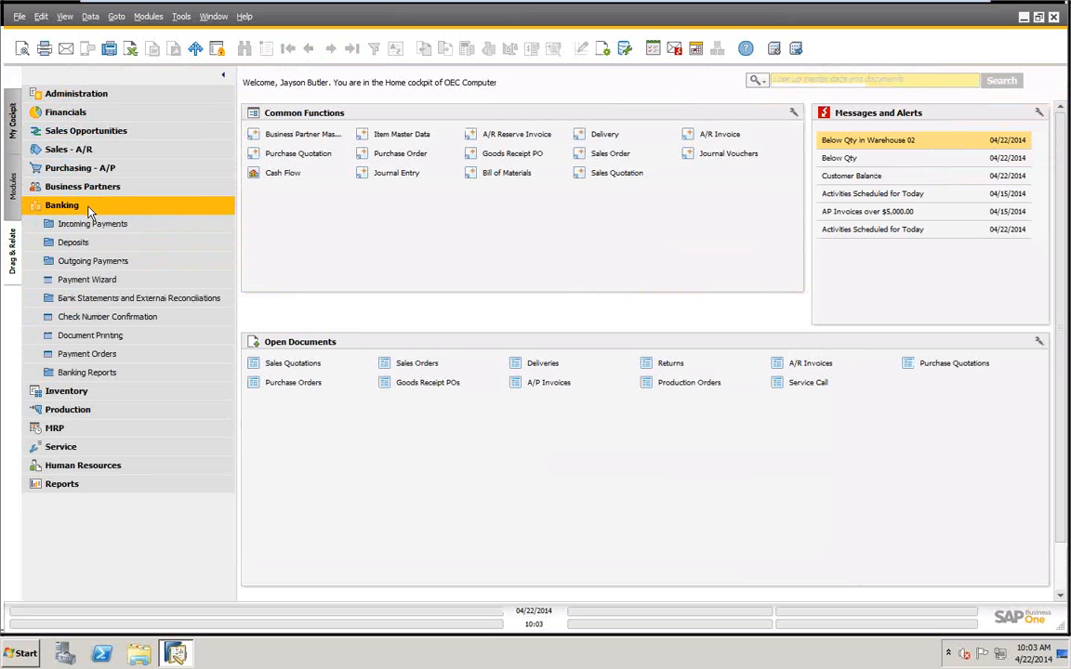
{"action": "left_click", "coordinate": [107, 267]}
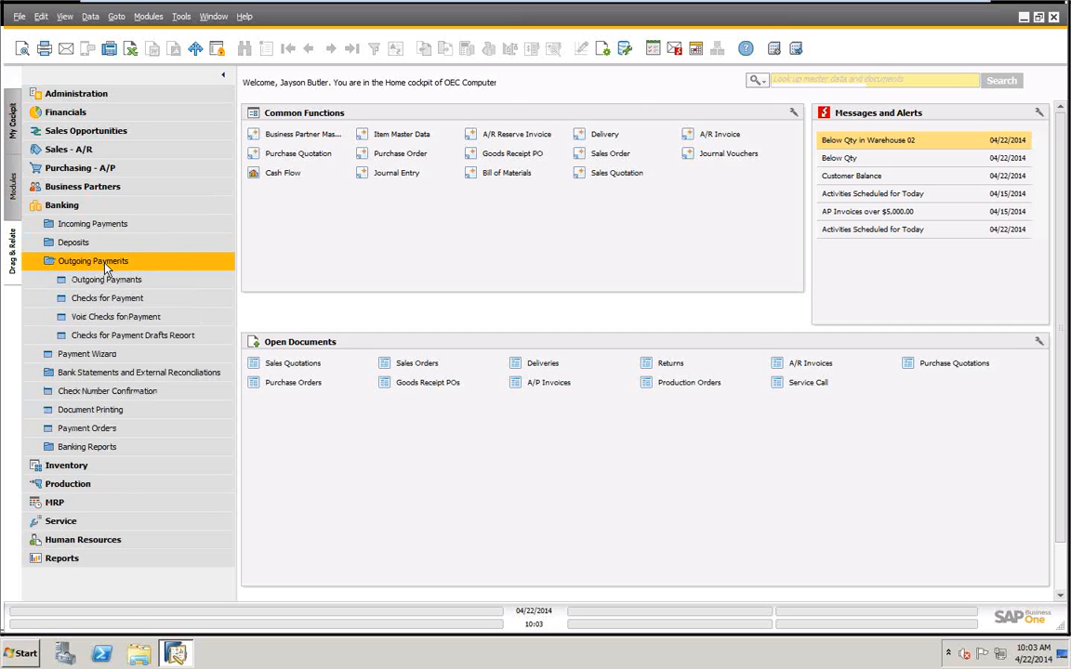
{"action": "left_click", "coordinate": [109, 281]}
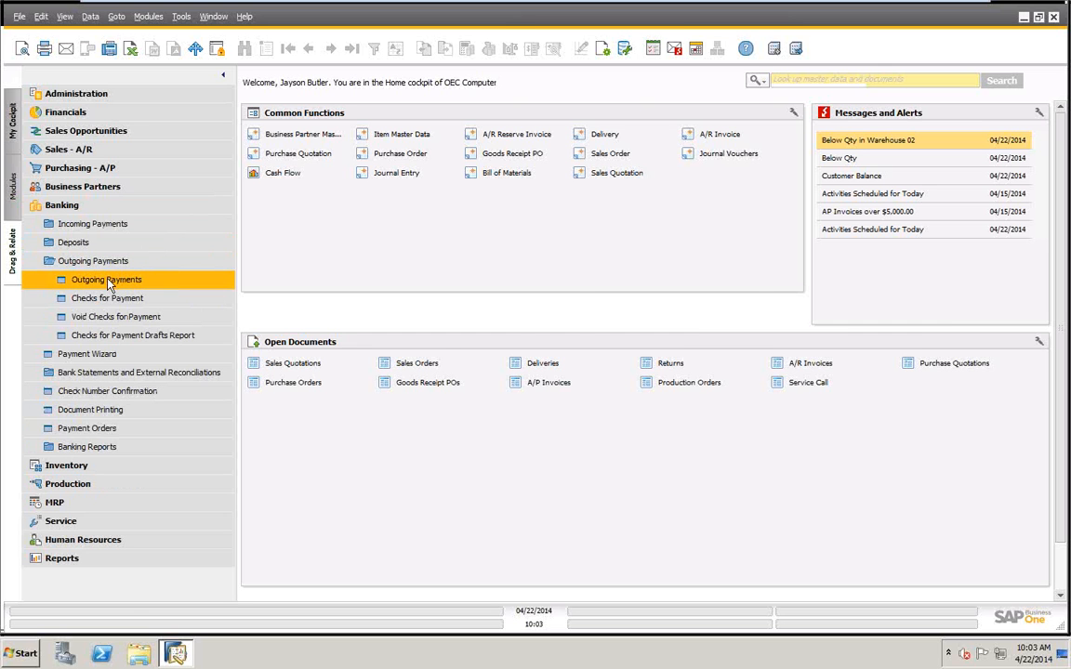
{"action": "left_click_drag", "start_coordinate": [360, 83], "coordinate": [586, 93]}
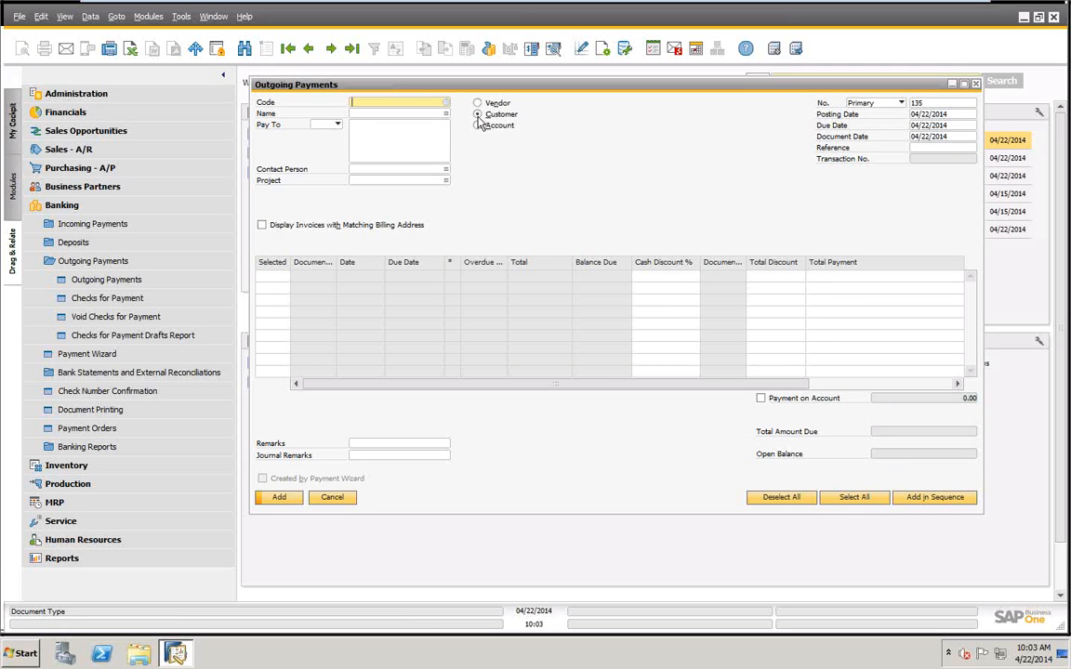
Compare the outgoing payment form's layouts for the Customer, Account and Vendor types.
{"action": "left_click", "coordinate": [477, 114]}
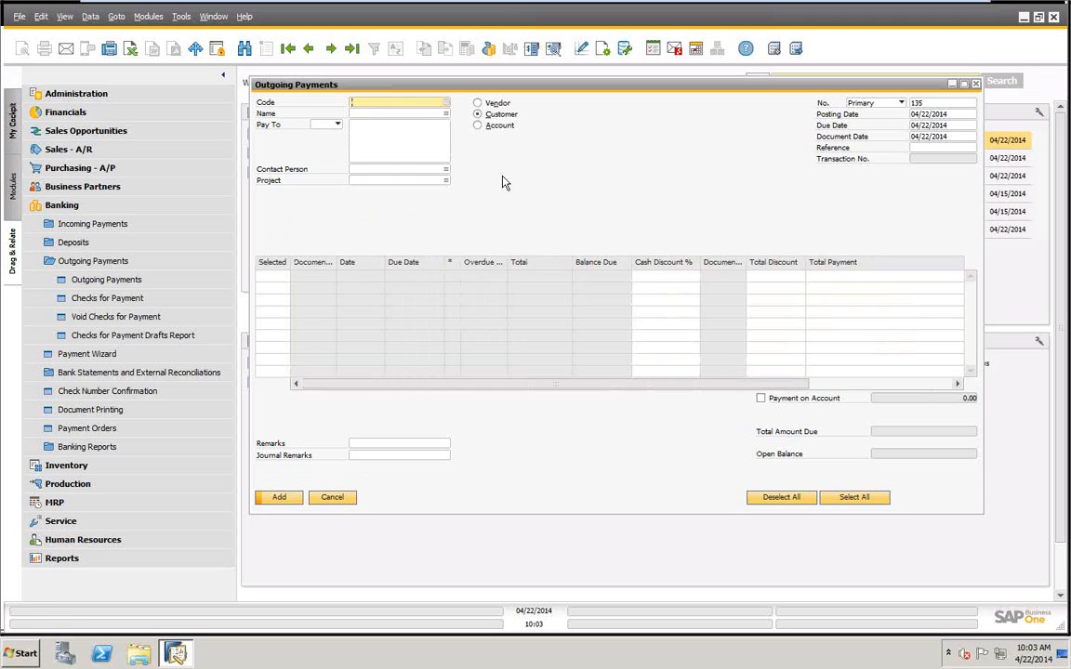
{"action": "left_click", "coordinate": [477, 126]}
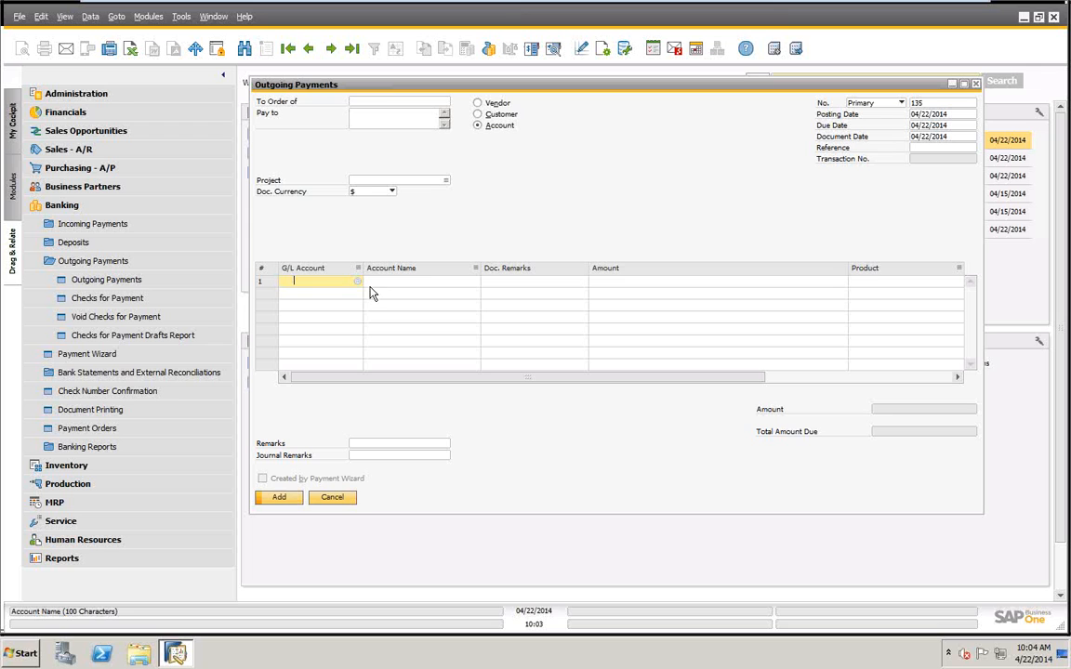
{"action": "left_click", "coordinate": [484, 103]}
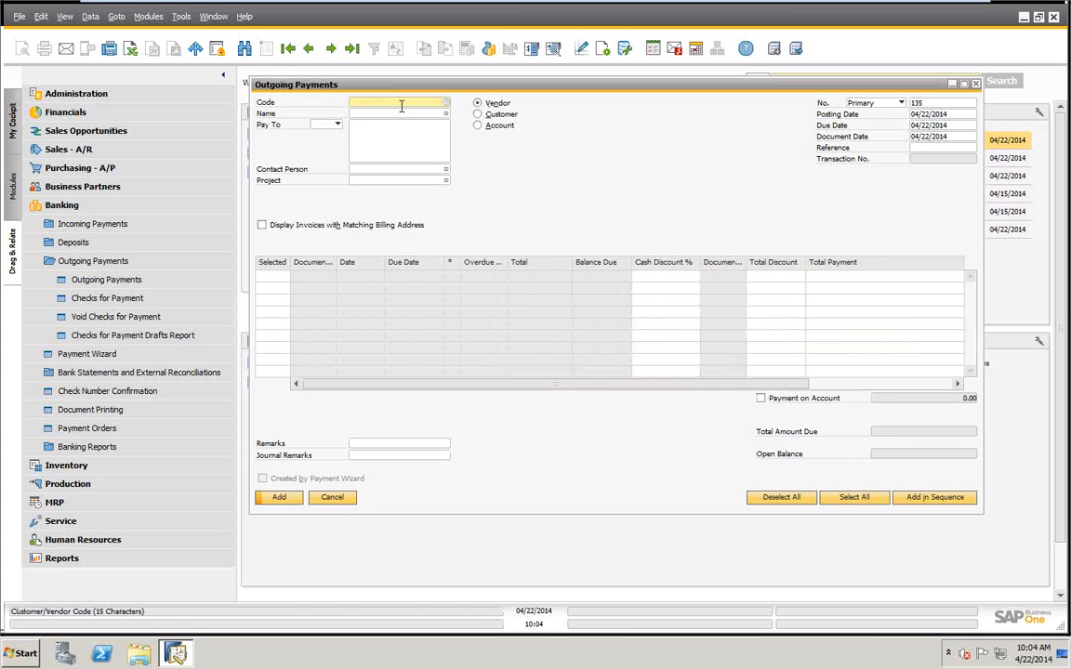
Review the business partner lists offered for vendors and for customers, closing each without choosing a partner.
{"action": "key", "text": "Tab"}
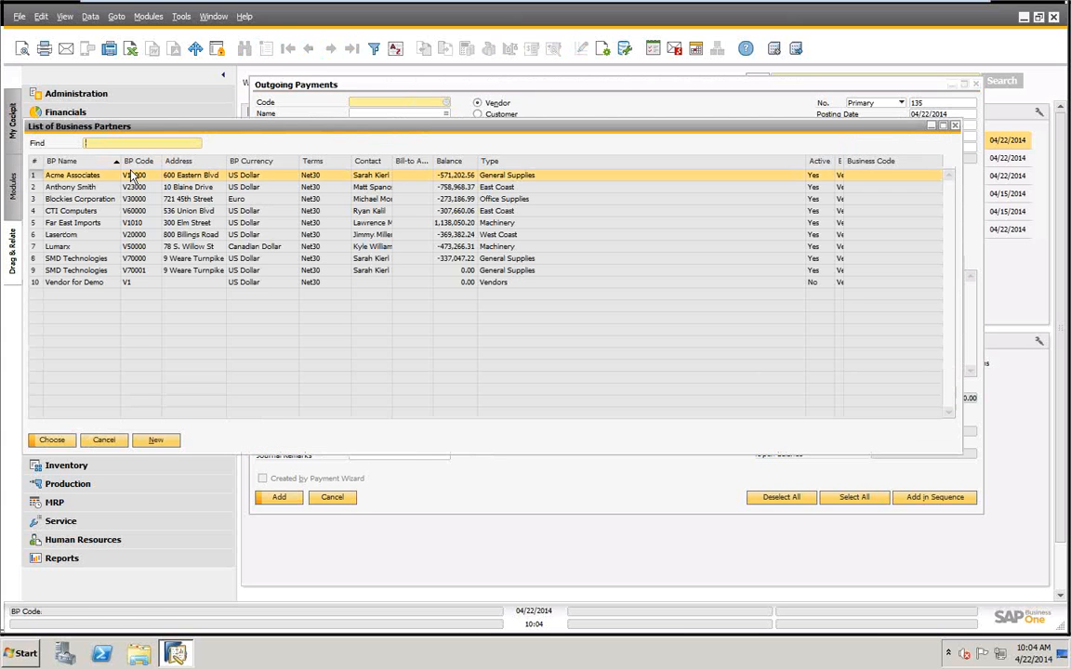
{"action": "left_click", "coordinate": [97, 442]}
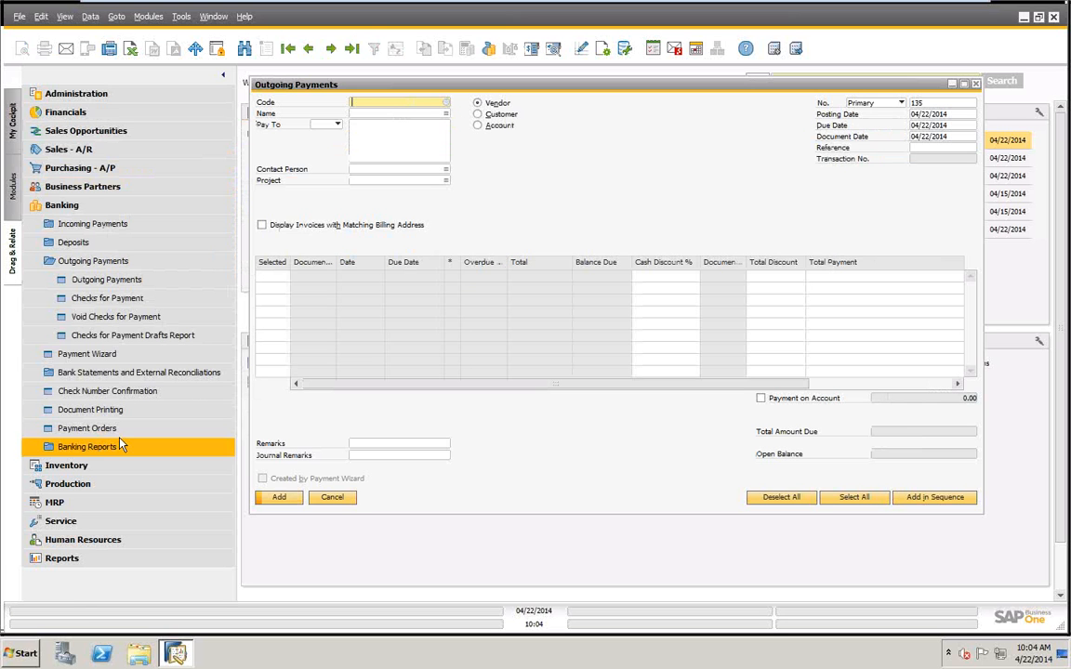
{"action": "left_click", "coordinate": [479, 114]}
{"action": "key", "text": "Tab"}
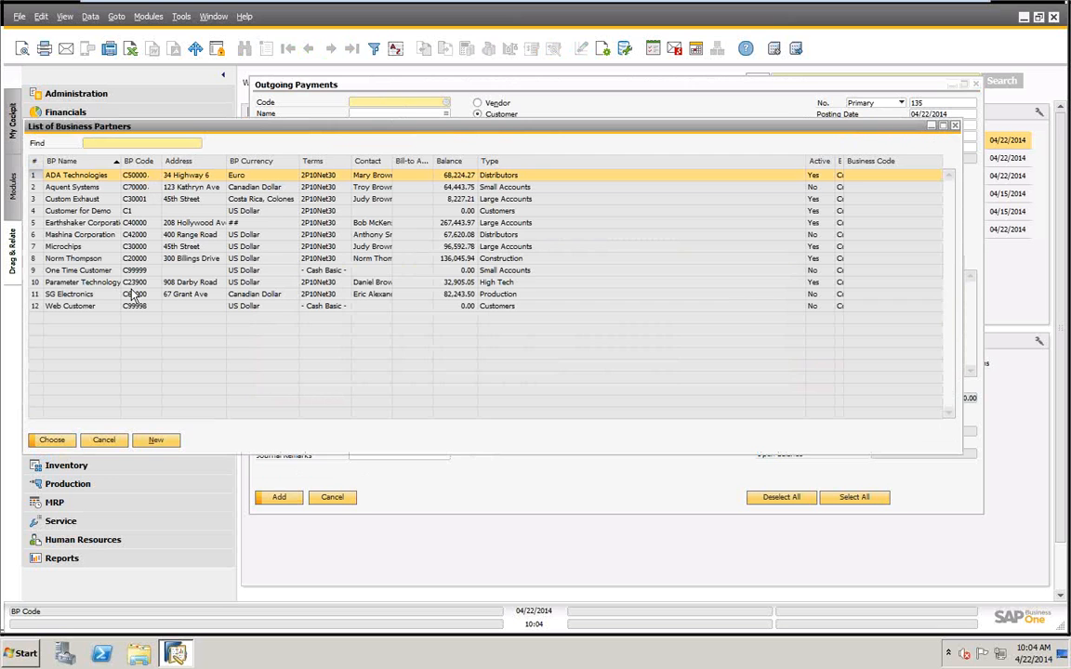
{"action": "left_click", "coordinate": [103, 441]}
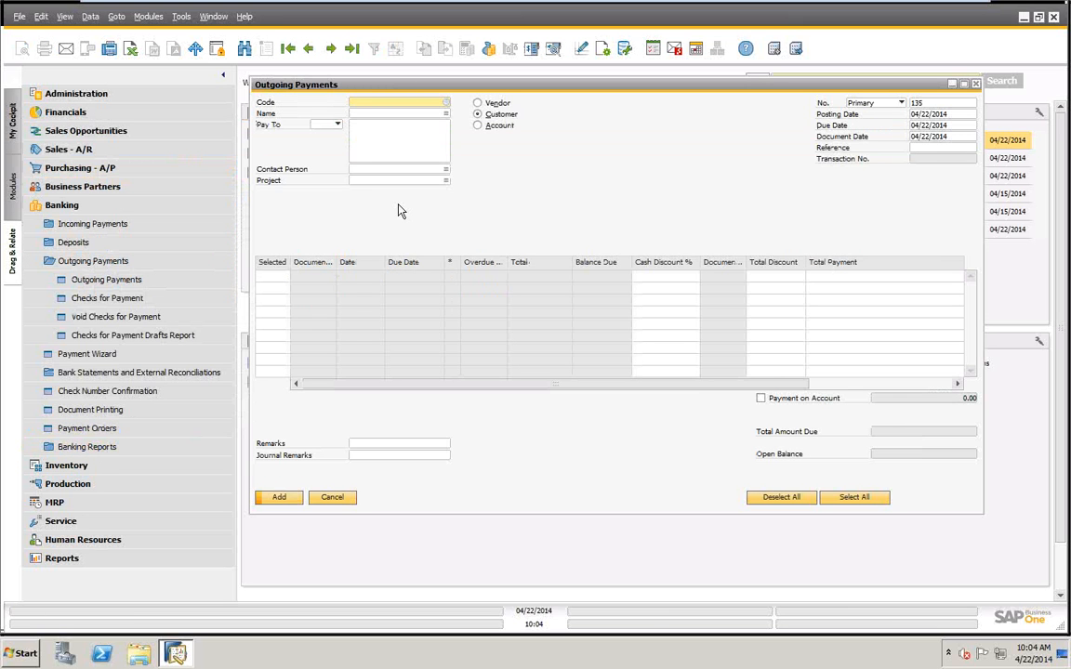
Set the payment type to Vendor and choose Acme Associates, V10000, as the vendor to pay.
{"action": "left_click", "coordinate": [477, 102]}
{"action": "key", "text": "Tab"}
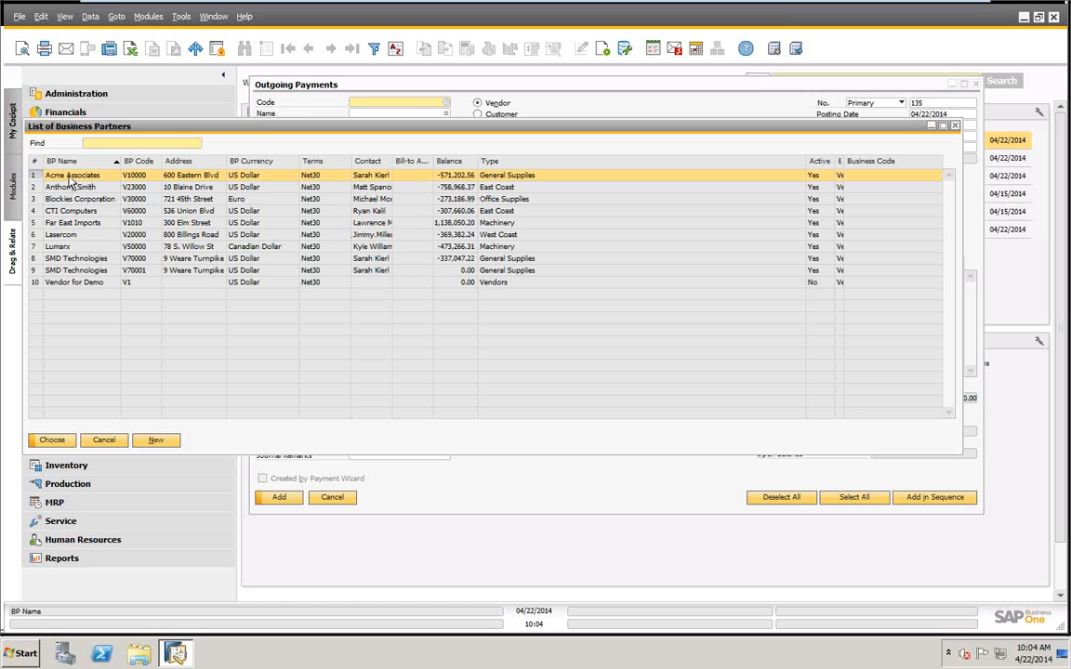
{"action": "left_click", "coordinate": [53, 447]}
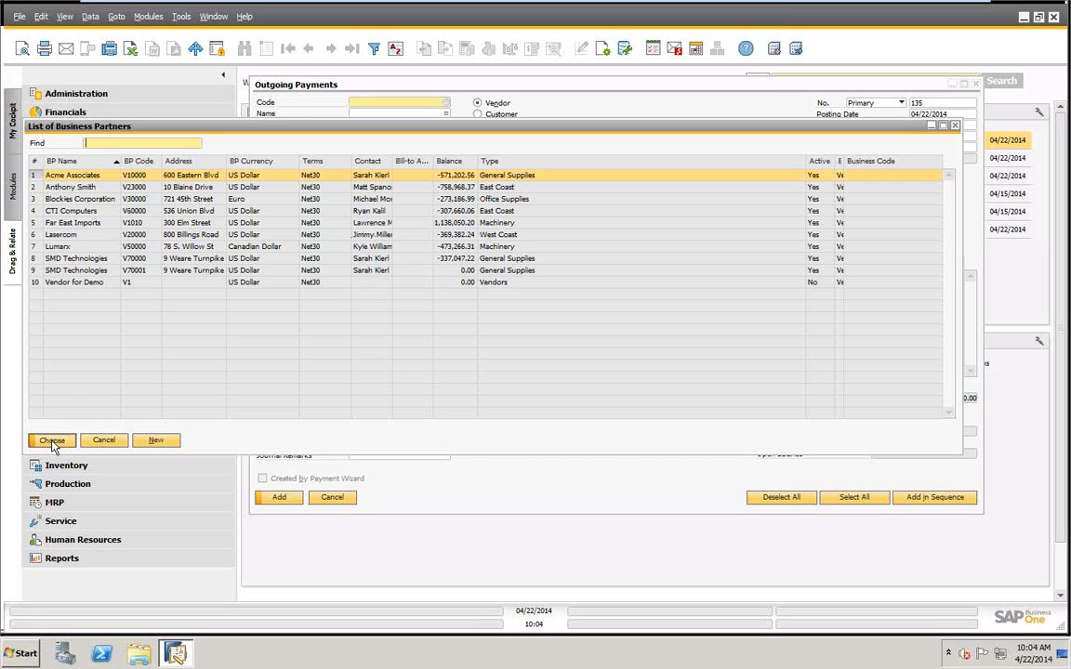
{"action": "double_click", "coordinate": [39, 175]}
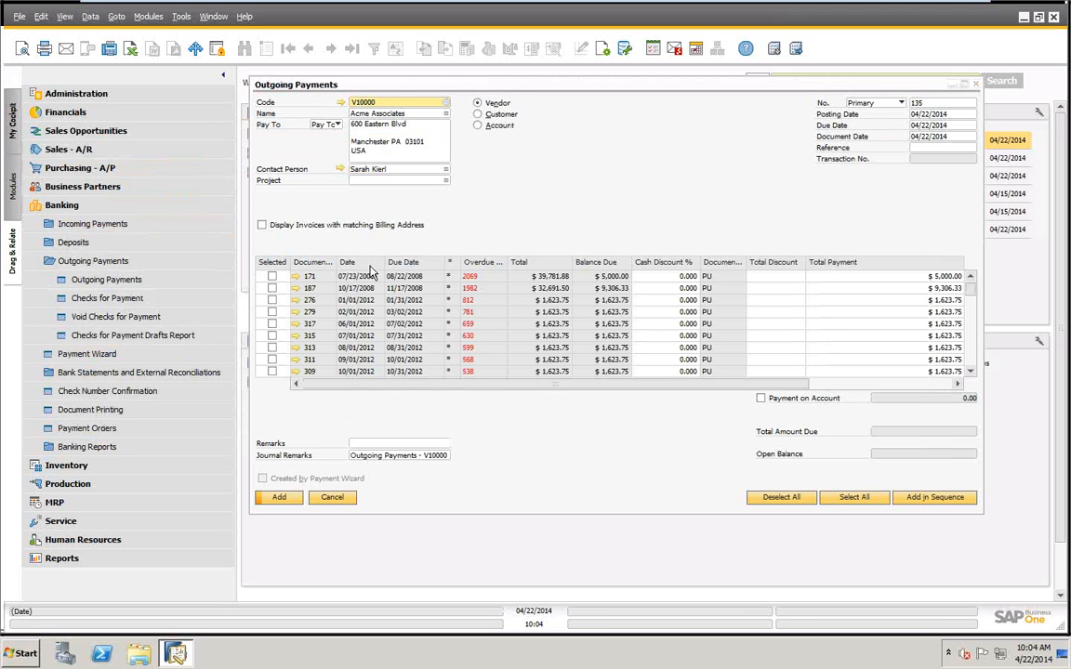
{"action": "left_click_drag", "start_coordinate": [495, 89], "coordinate": [462, 90]}
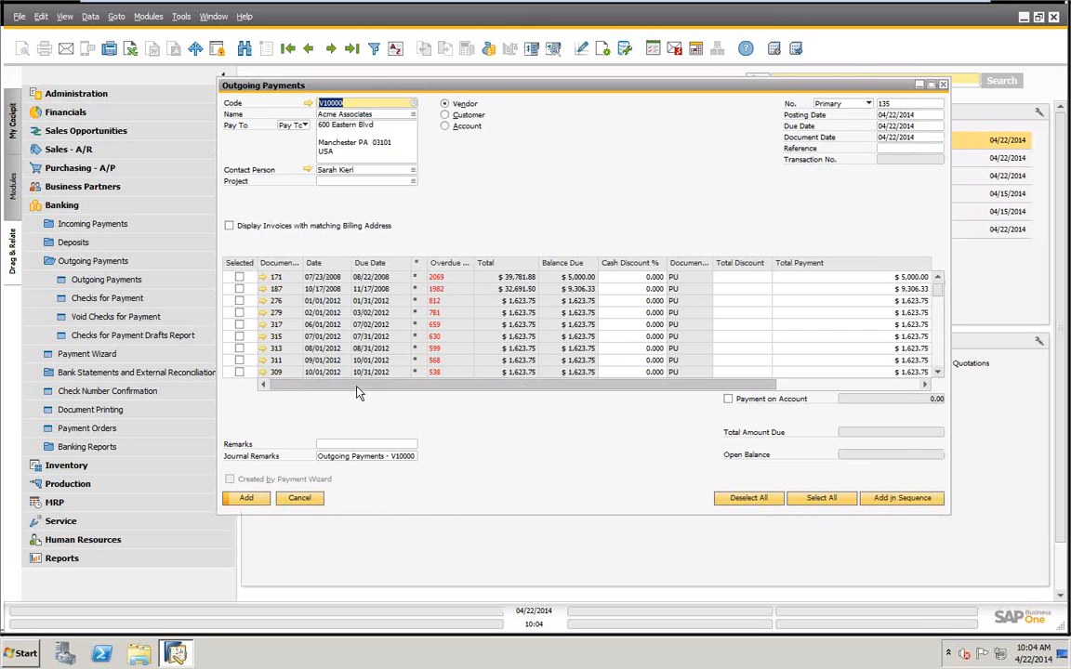
Hide the Dimension 3, Dimension 4 and Dimension 5 columns in the outgoing payment's table through its form settings.
{"action": "left_click_drag", "start_coordinate": [358, 385], "coordinate": [508, 407]}
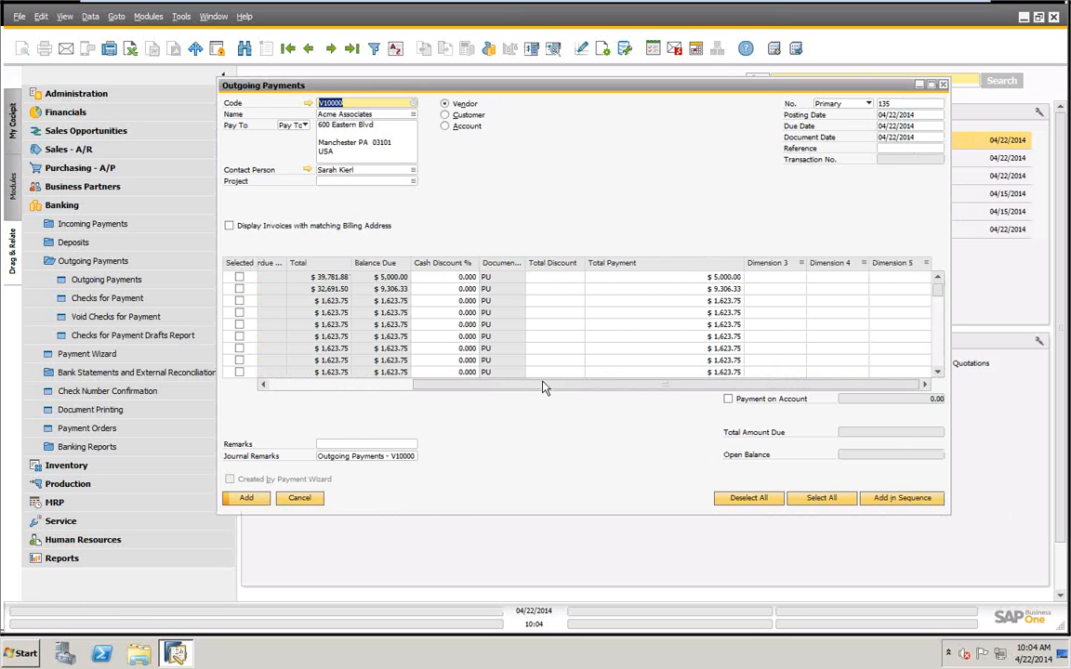
{"action": "left_click_drag", "start_coordinate": [583, 388], "coordinate": [441, 353]}
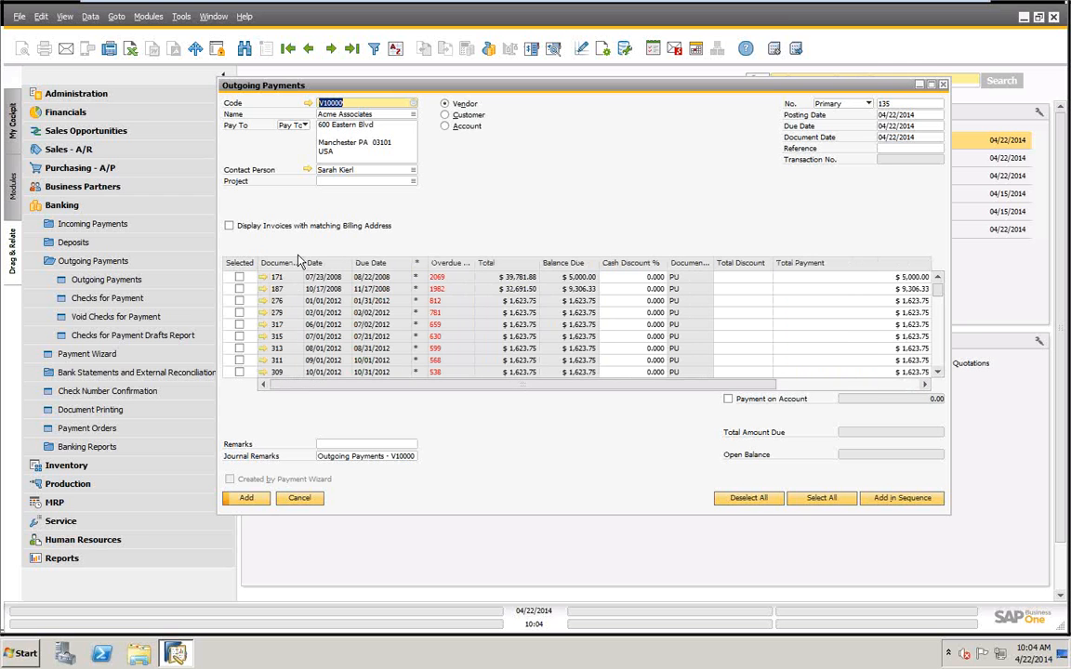
{"action": "left_click", "coordinate": [602, 49]}
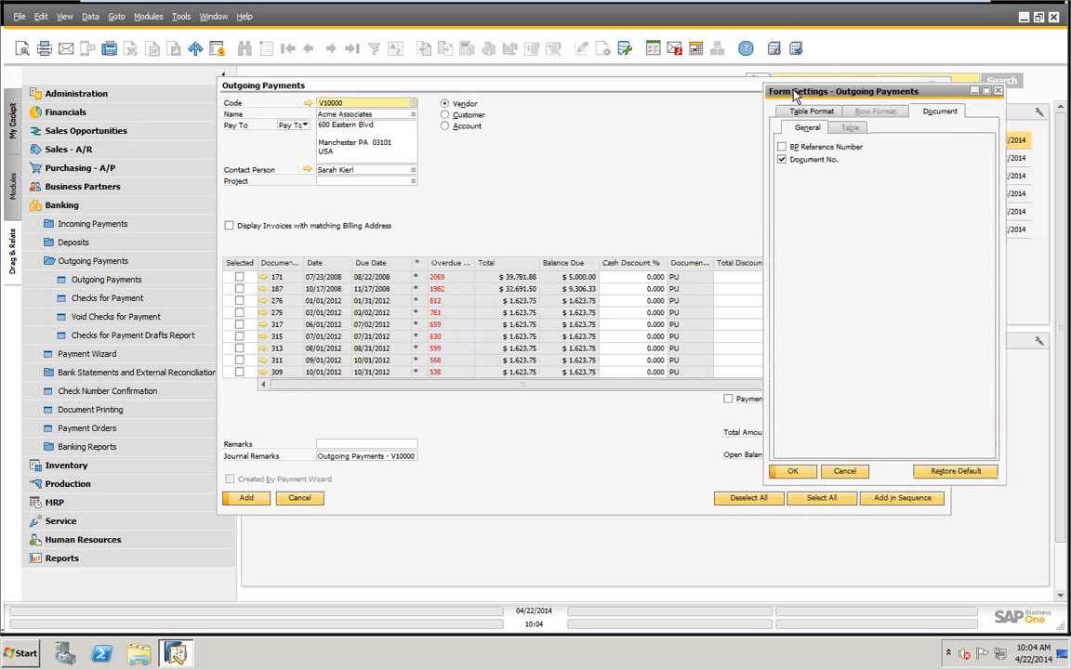
{"action": "left_click_drag", "start_coordinate": [799, 92], "coordinate": [758, 110]}
{"action": "left_click", "coordinate": [774, 124]}
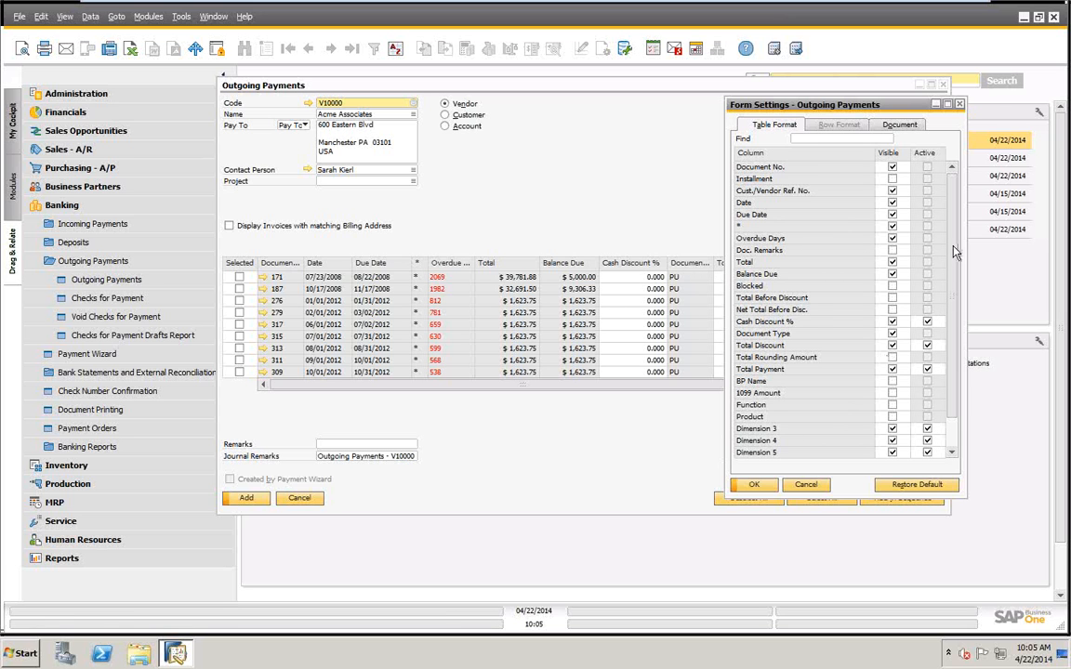
{"action": "scroll", "coordinate": [891, 304], "scroll_direction": "down", "scroll_amount": 3}
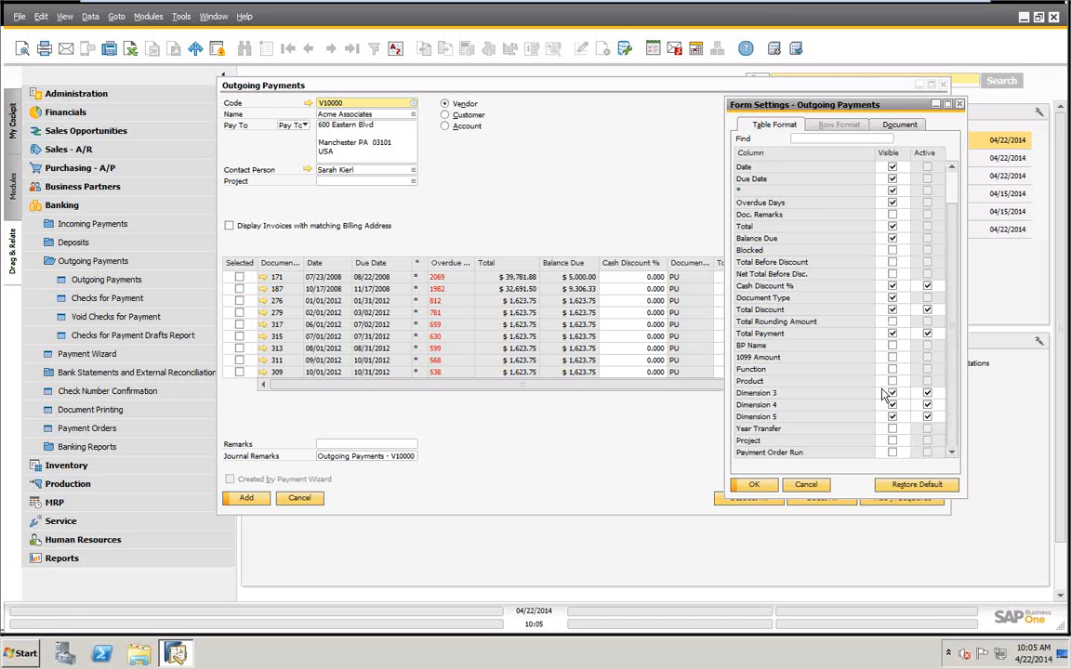
{"action": "left_click", "coordinate": [892, 393]}
{"action": "left_click", "coordinate": [891, 406]}
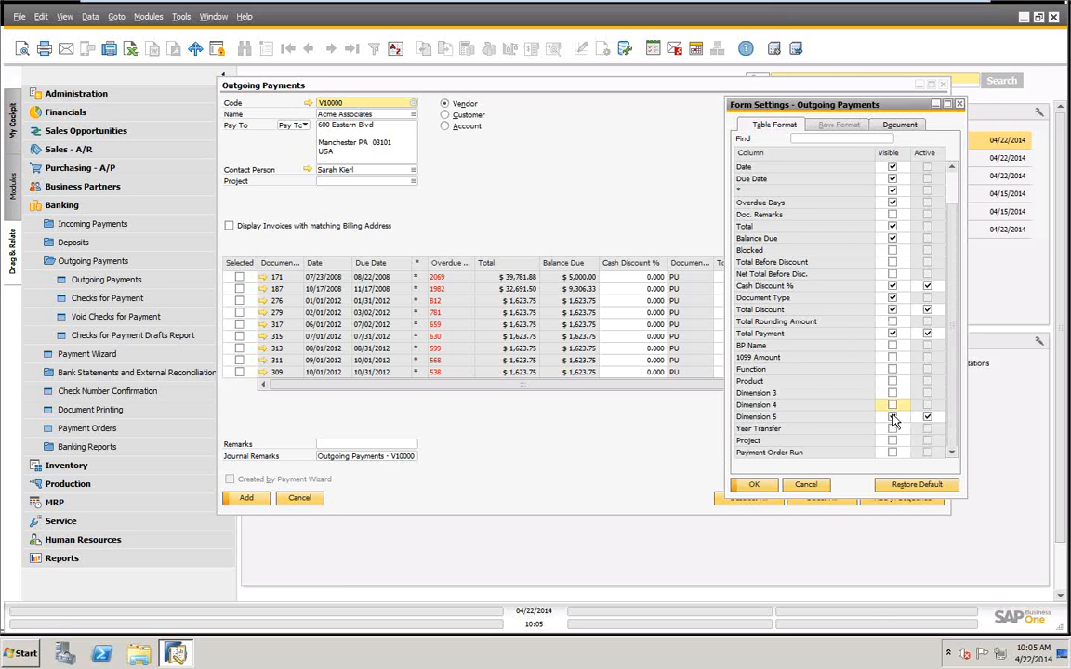
{"action": "left_click", "coordinate": [891, 417]}
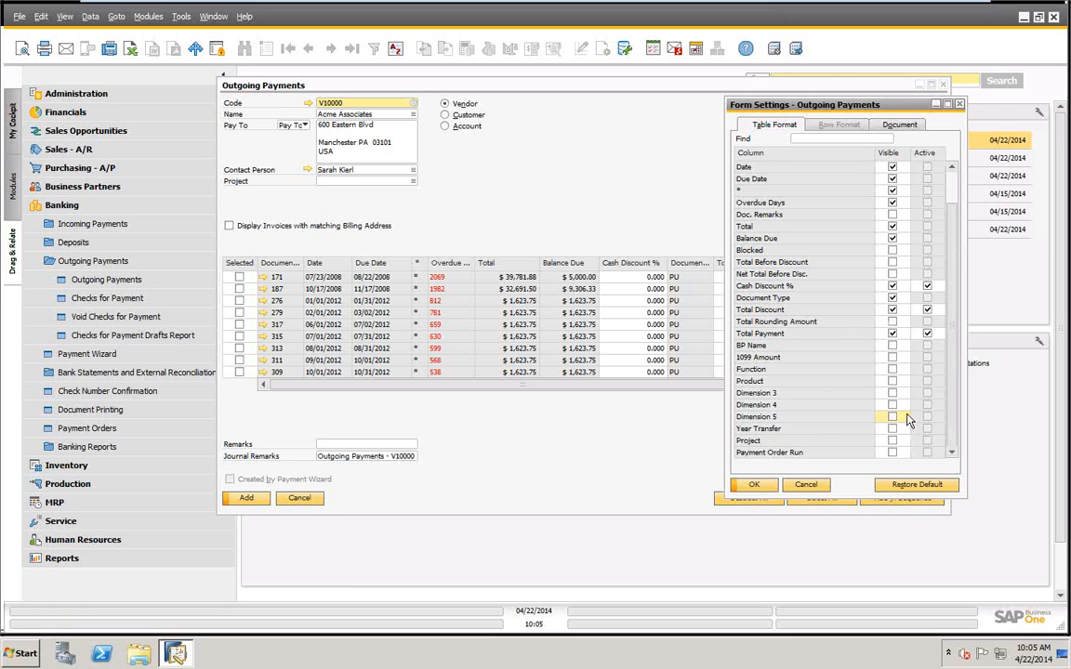
{"action": "left_click", "coordinate": [757, 485]}
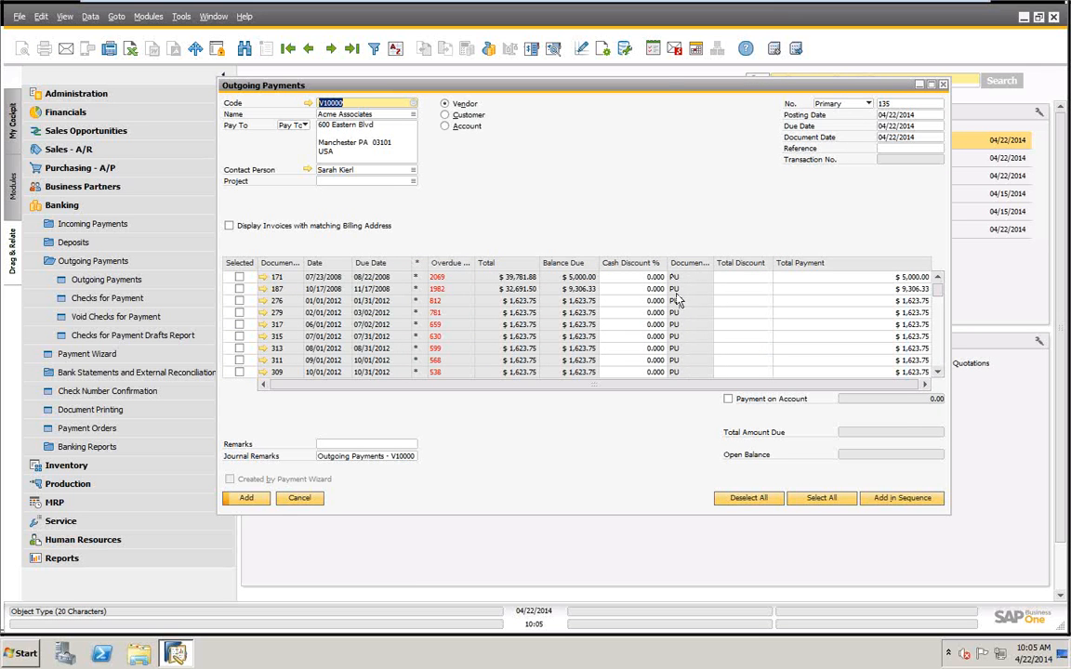
Move the Document Type column directly after Document No. in the outgoing payment's form settings.
{"action": "left_click", "coordinate": [603, 51]}
{"action": "left_click", "coordinate": [772, 123]}
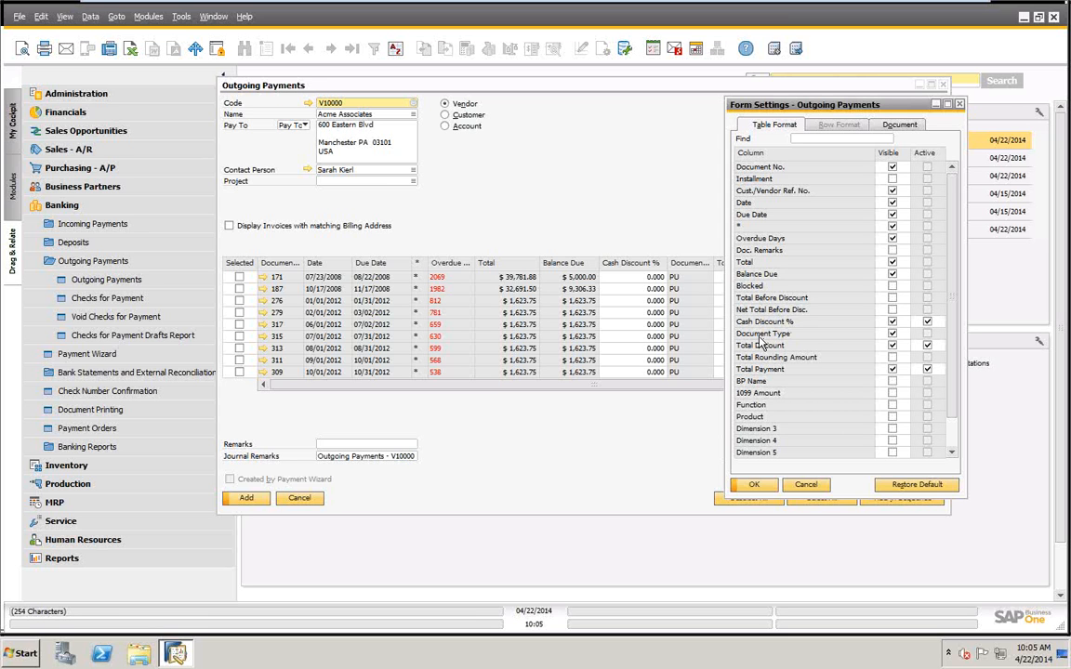
{"action": "left_click_drag", "start_coordinate": [762, 339], "coordinate": [768, 177]}
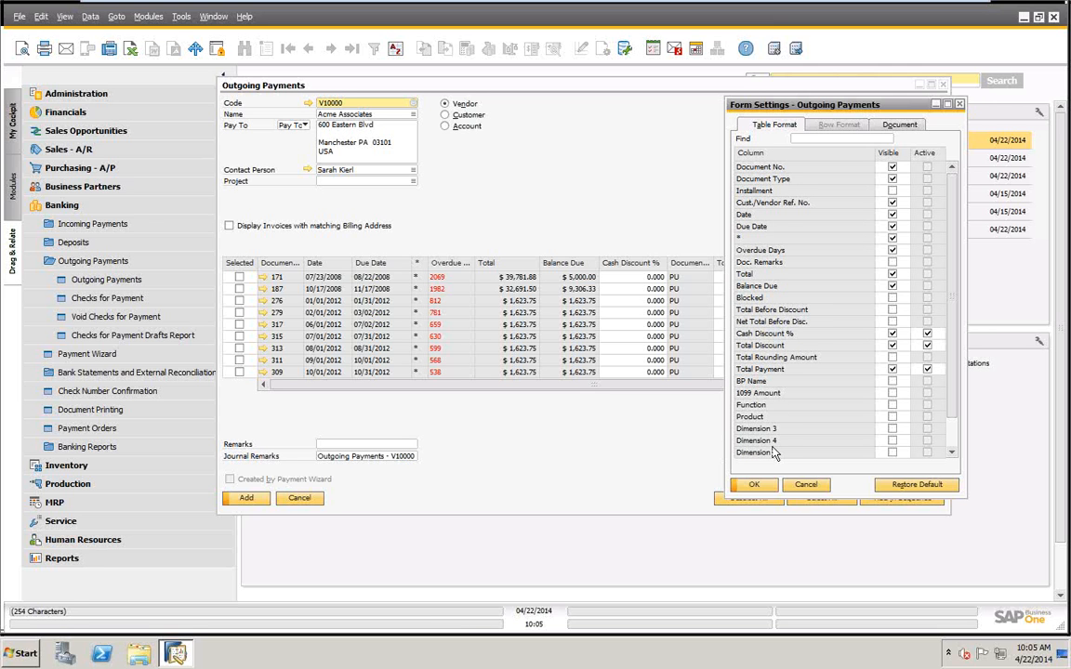
{"action": "left_click", "coordinate": [754, 484]}
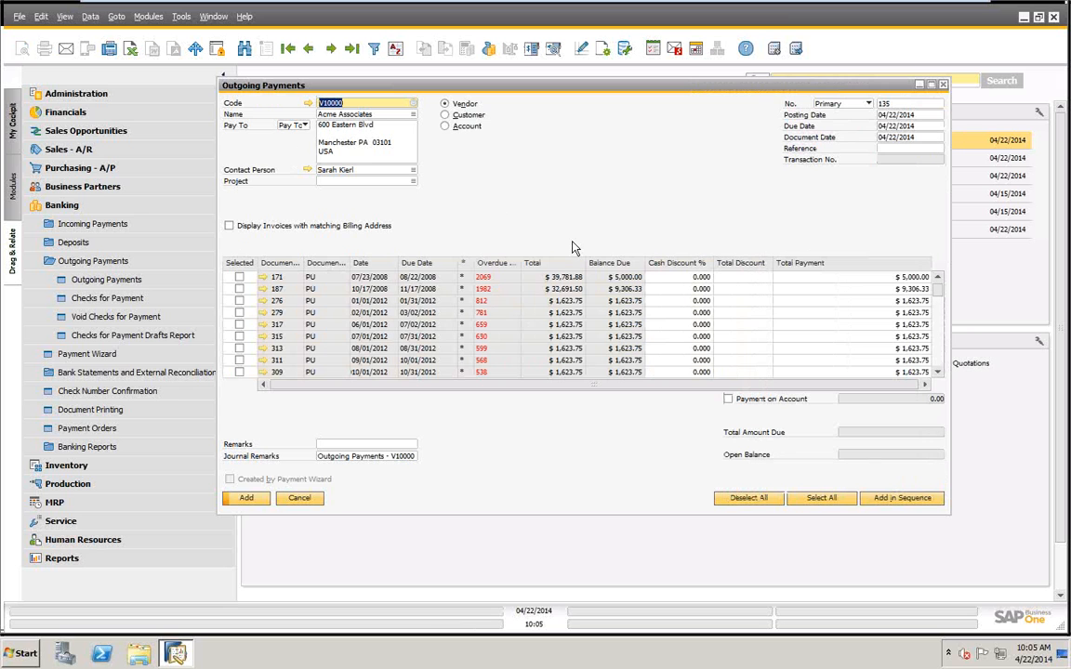
Examine the vendor's accounting and payment terms in its master record, and open the linked document 171 from the payment lines.
{"action": "left_click", "coordinate": [308, 103]}
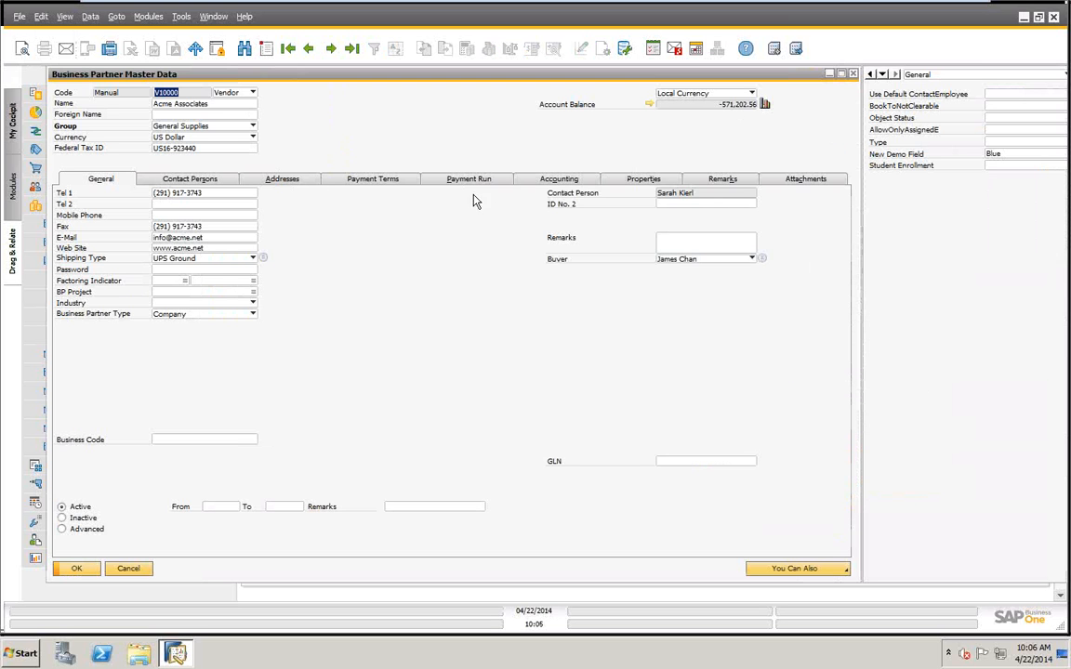
{"action": "left_click", "coordinate": [559, 182]}
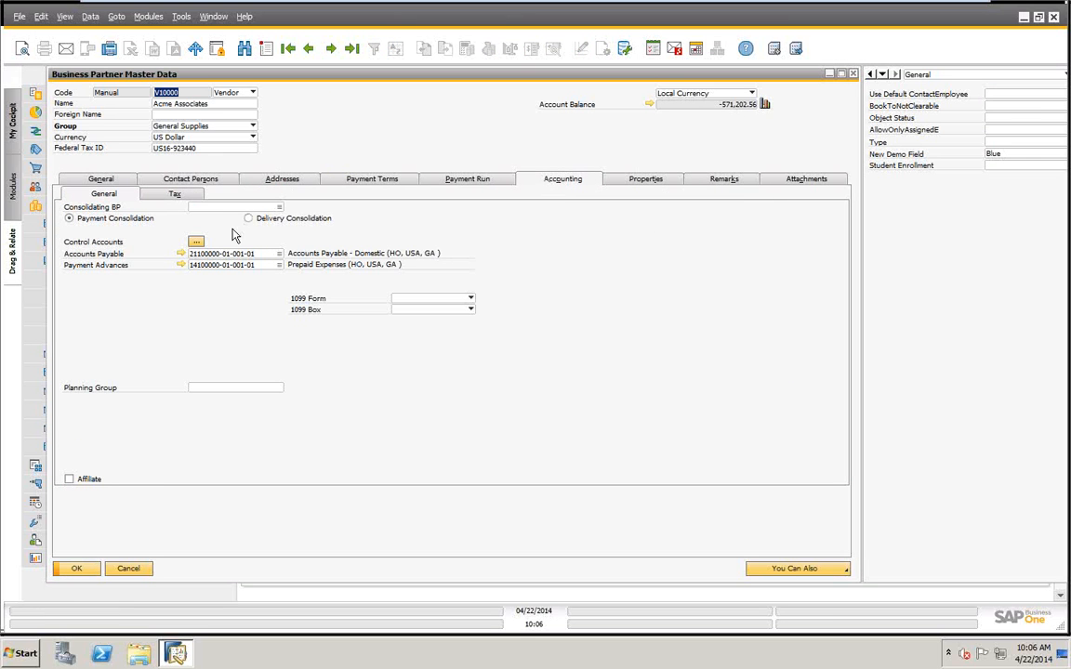
{"action": "left_click", "coordinate": [370, 179]}
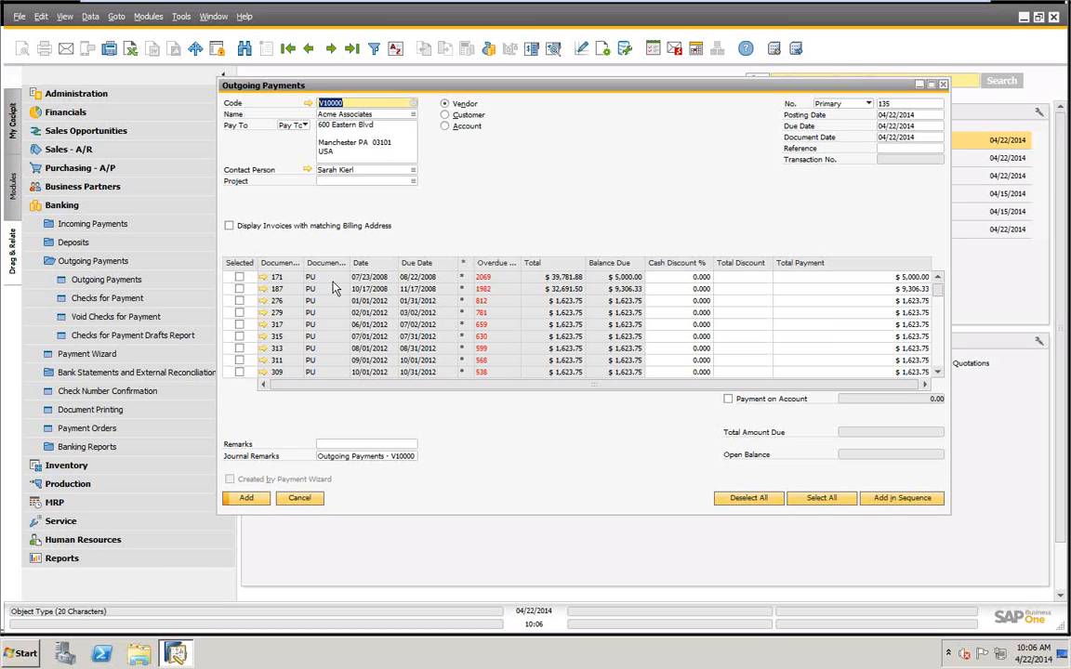
{"action": "left_click", "coordinate": [265, 278]}
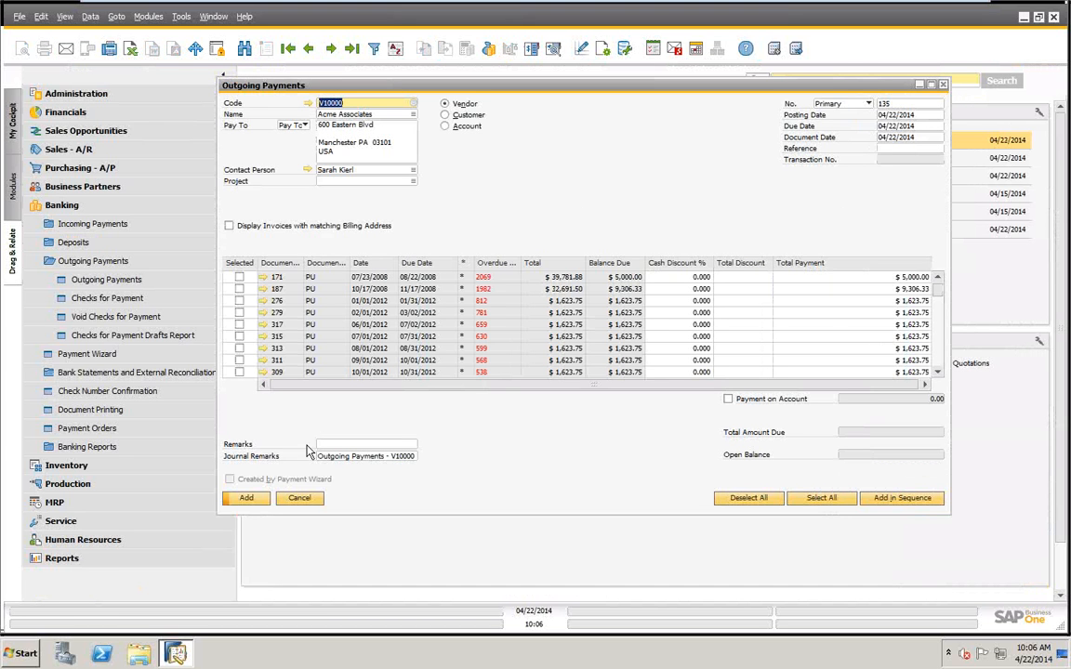
Examine the Cash Discount %, Total Discount and Total Payment fields of document 171 in the outgoing payment.
{"action": "left_click", "coordinate": [693, 277]}
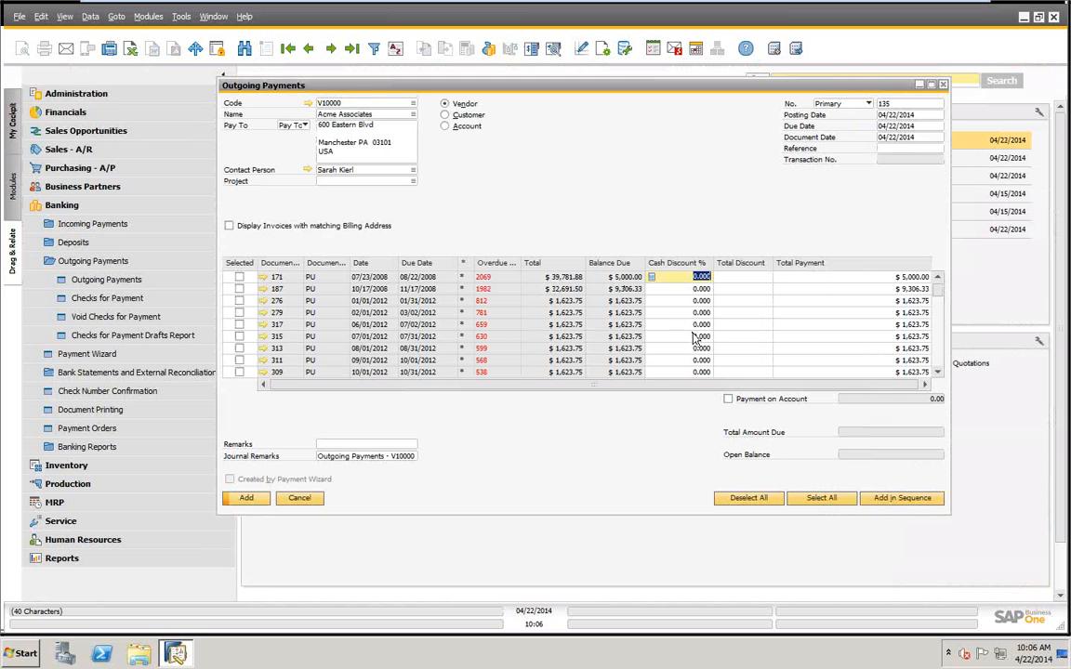
{"action": "left_click", "coordinate": [729, 279]}
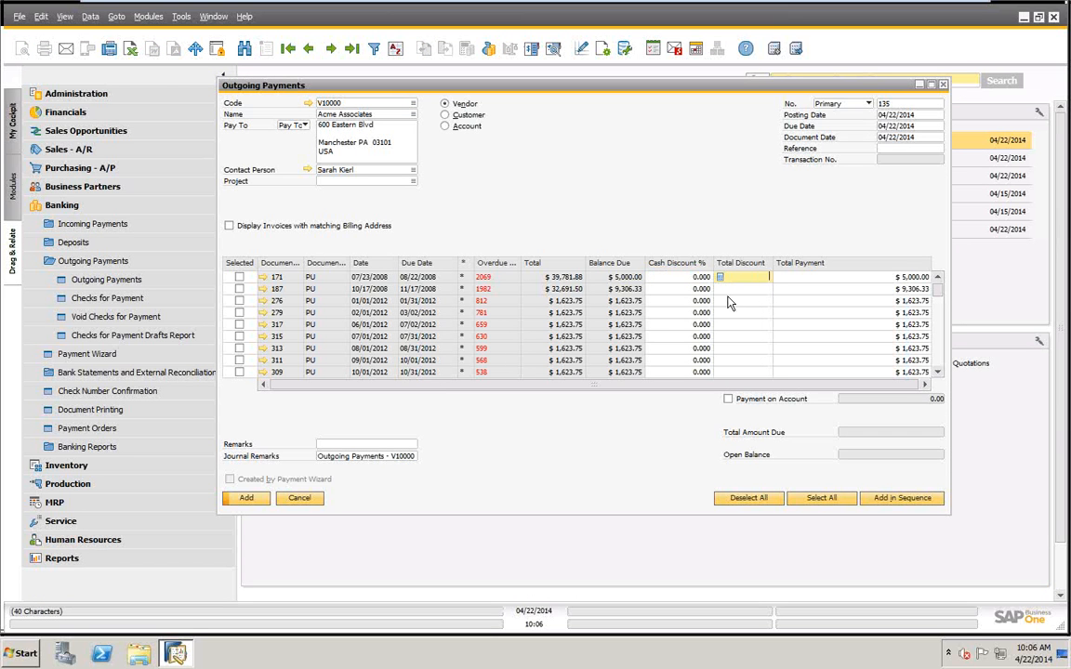
{"action": "left_click", "coordinate": [883, 278]}
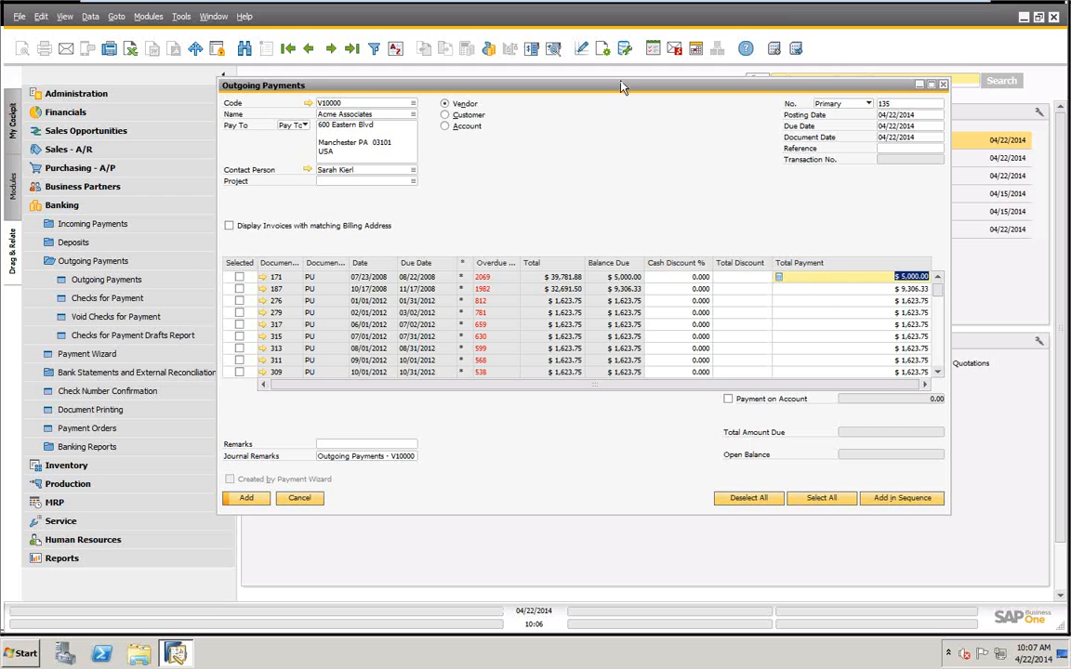
{"action": "left_click_drag", "start_coordinate": [613, 89], "coordinate": [572, 91]}
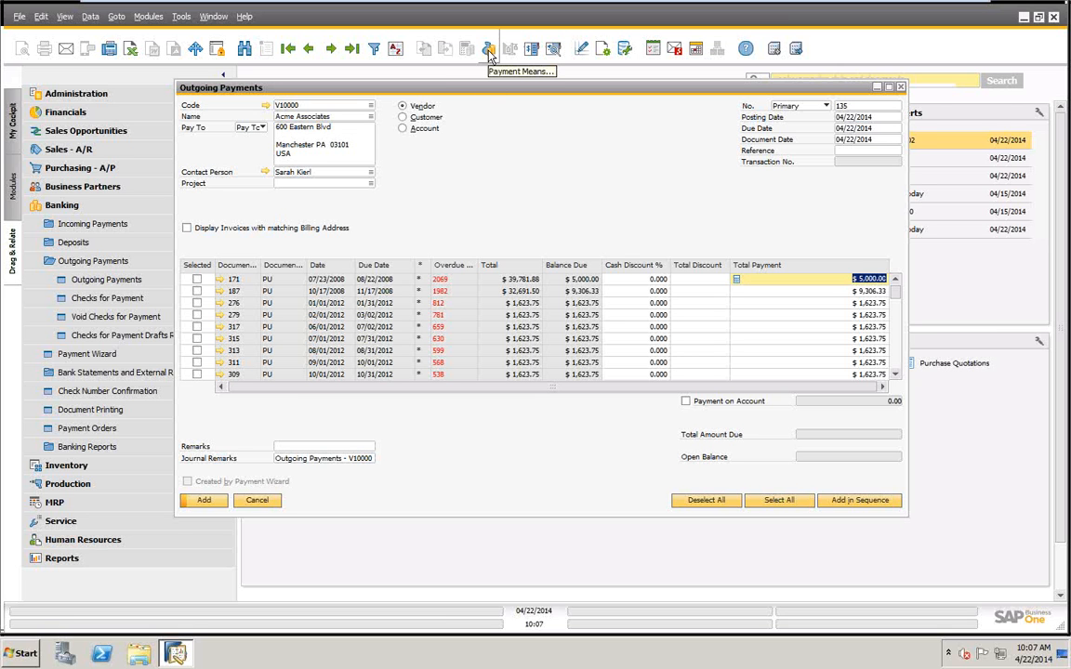
Open the payment means and review the Check, Bank Transfer, Credit Card and Cash options, including the available credit card names.
{"action": "right_click", "coordinate": [531, 136]}
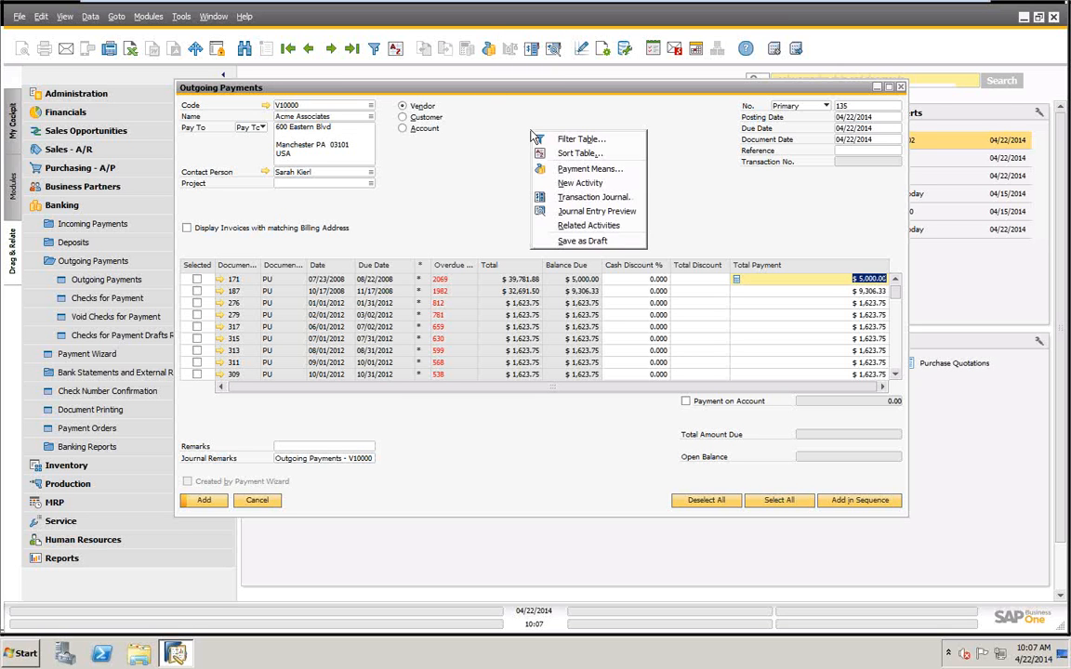
{"action": "left_click", "coordinate": [567, 167]}
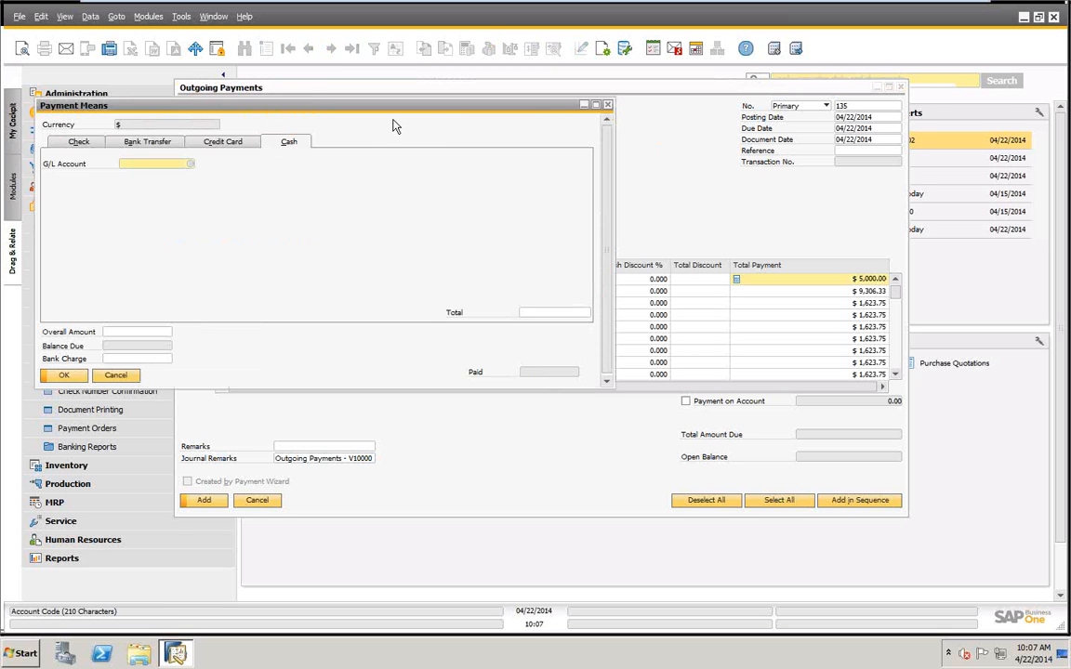
{"action": "left_click_drag", "start_coordinate": [389, 107], "coordinate": [713, 216]}
{"action": "left_click", "coordinate": [412, 251]}
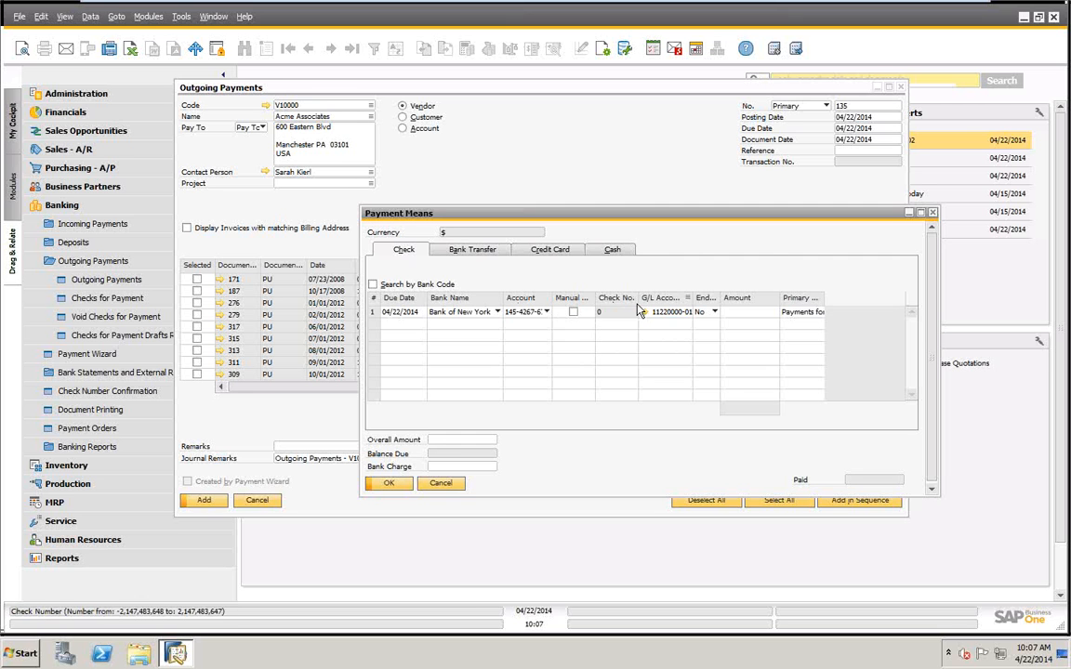
{"action": "left_click", "coordinate": [476, 250]}
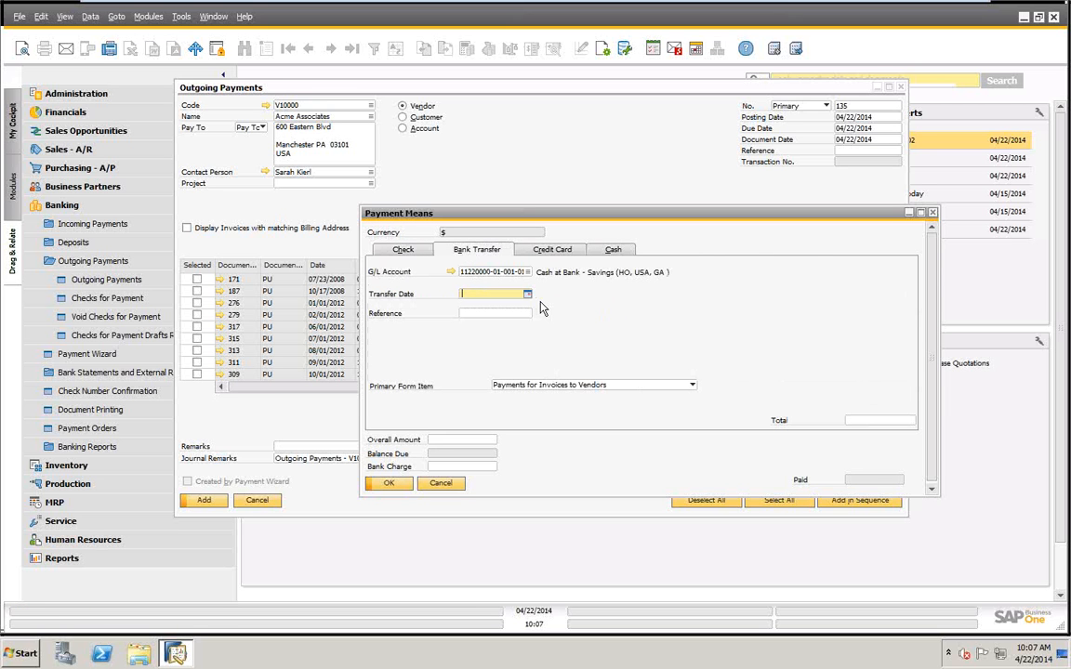
{"action": "left_click", "coordinate": [548, 251]}
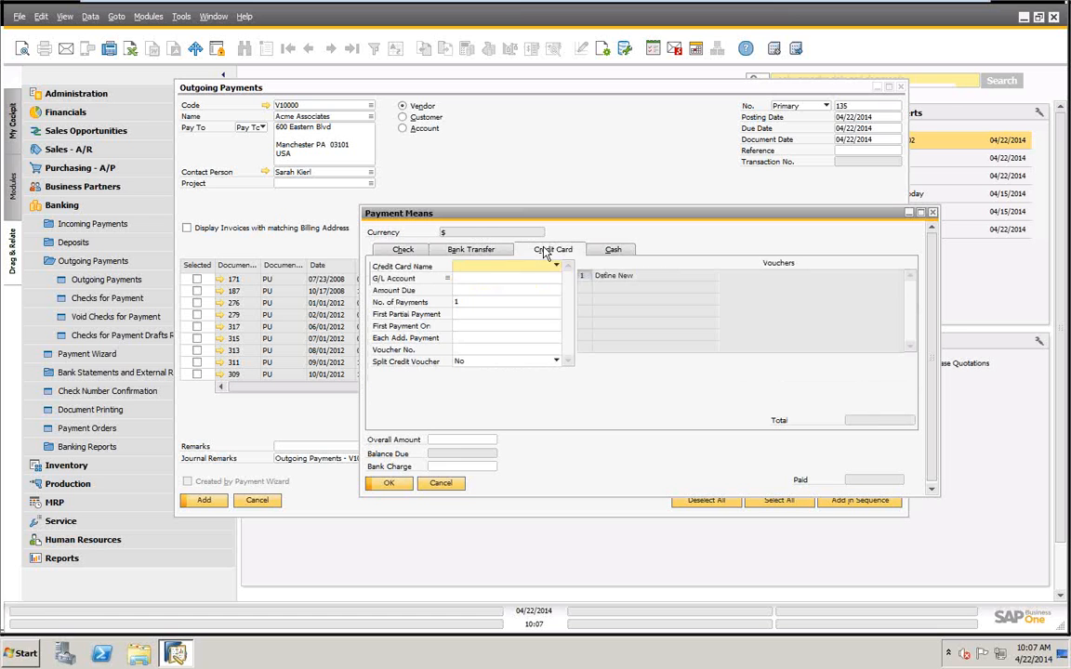
{"action": "left_click", "coordinate": [556, 266]}
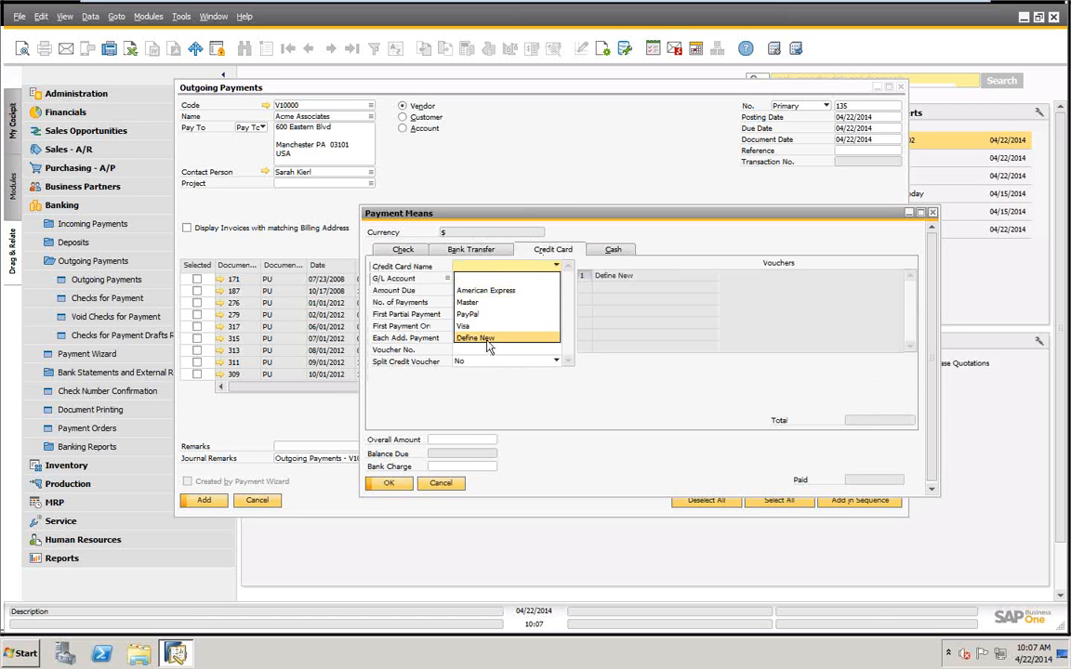
{"action": "left_click", "coordinate": [610, 257]}
{"action": "left_click", "coordinate": [611, 253]}
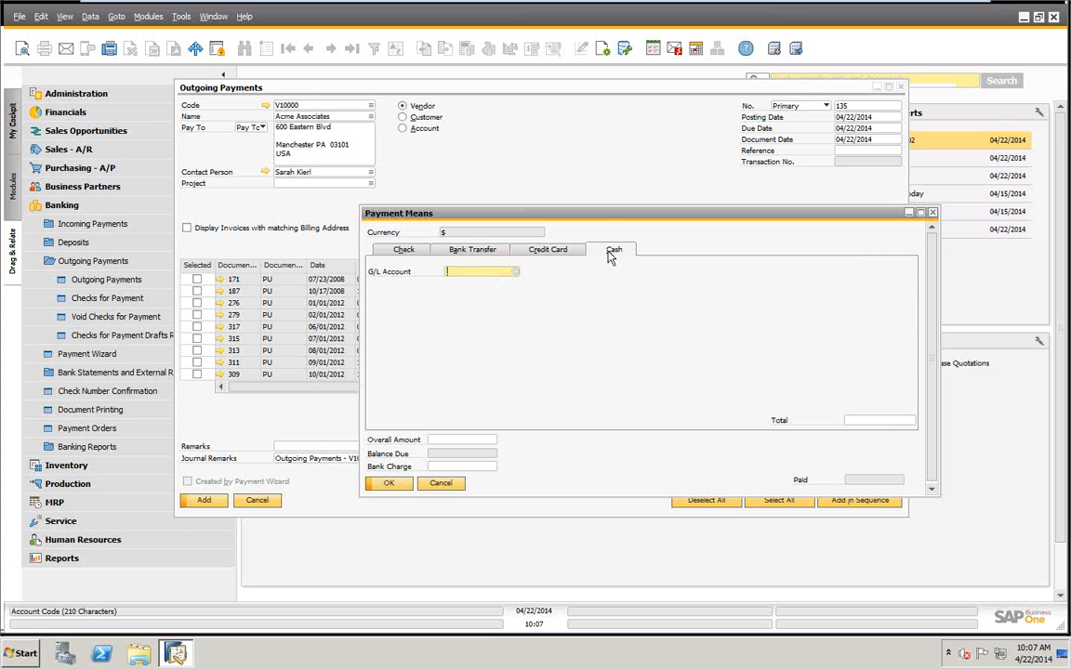
{"action": "left_click", "coordinate": [400, 252]}
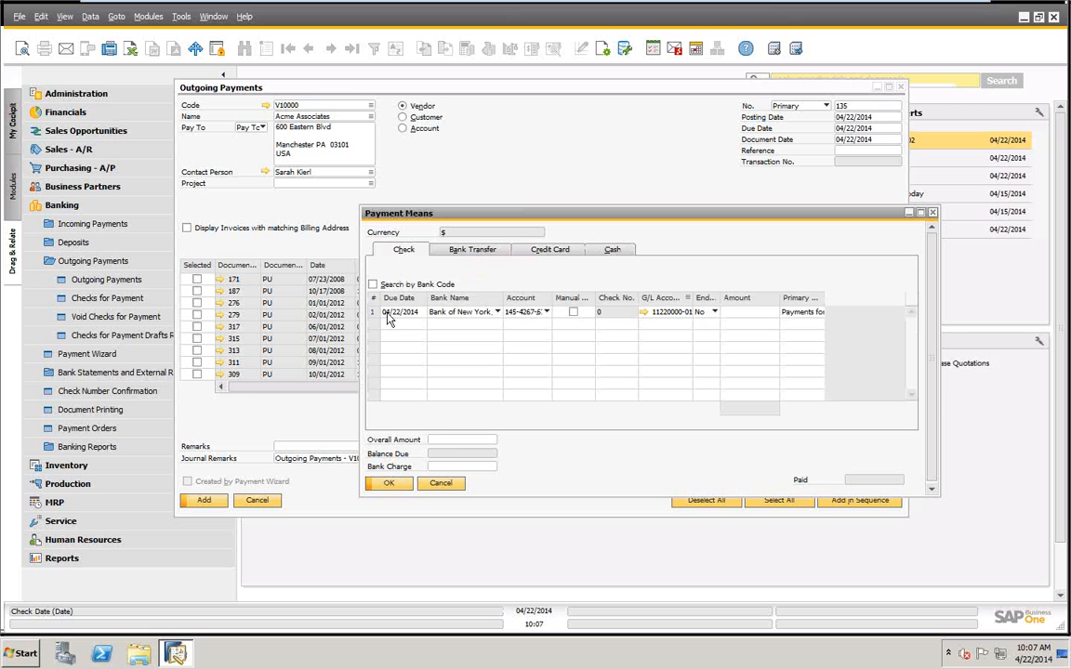
{"action": "left_click", "coordinate": [573, 312]}
{"action": "left_click", "coordinate": [622, 317]}
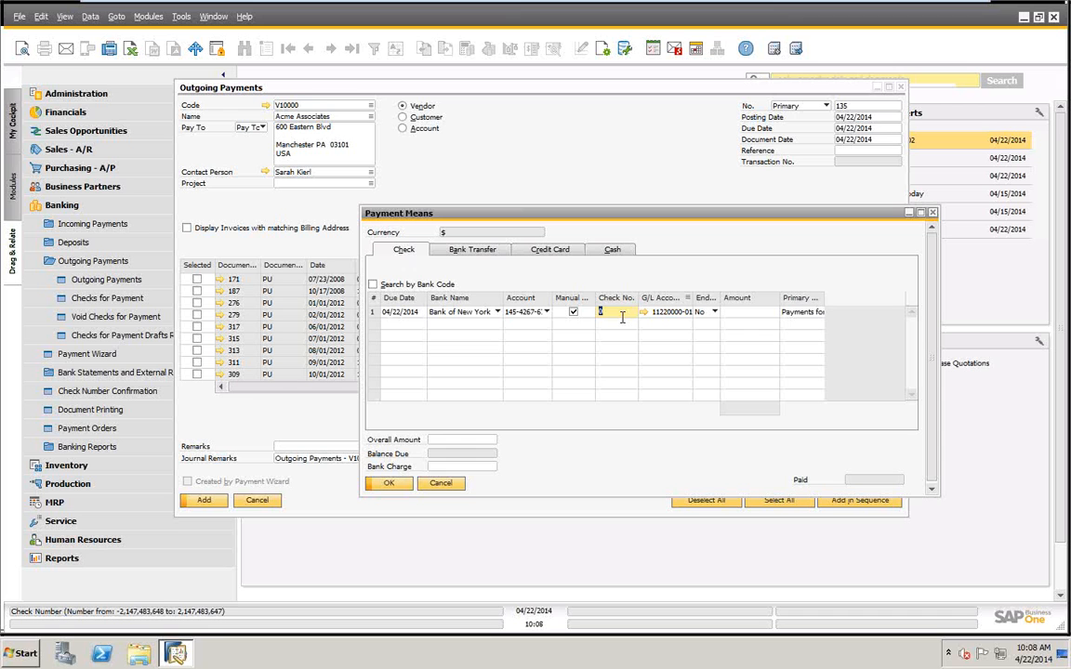
{"action": "type", "text": "123"}
{"action": "left_click", "coordinate": [440, 483]}
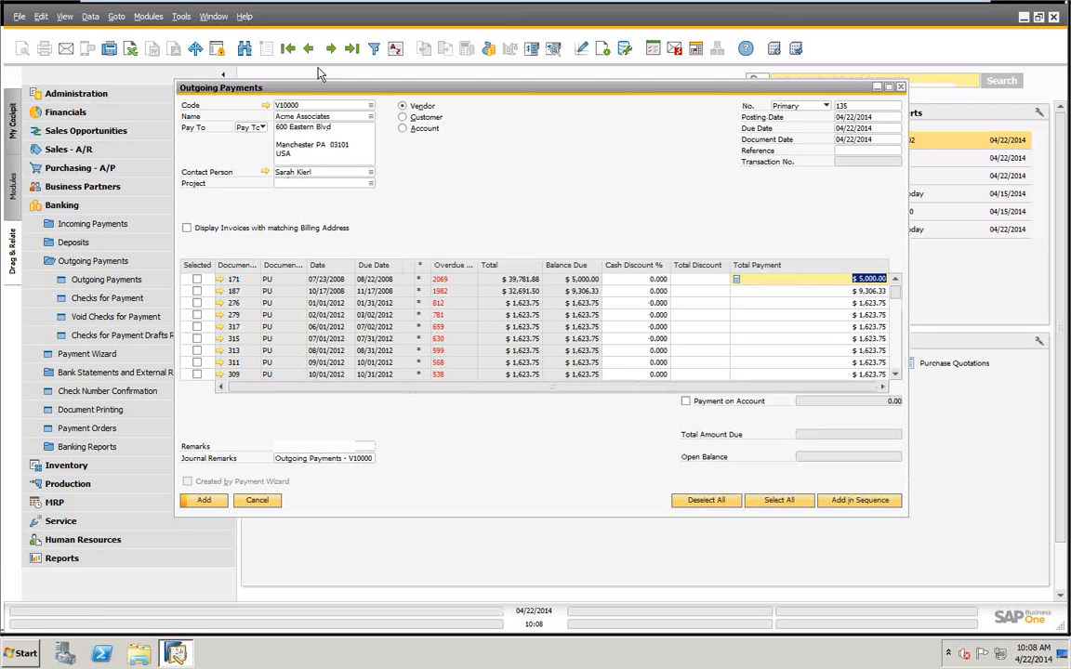
Review the payment's posting date, due date and document date, and view the document date's calendar.
{"action": "left_click", "coordinate": [853, 118]}
{"action": "left_click", "coordinate": [858, 129]}
{"action": "left_click", "coordinate": [860, 138]}
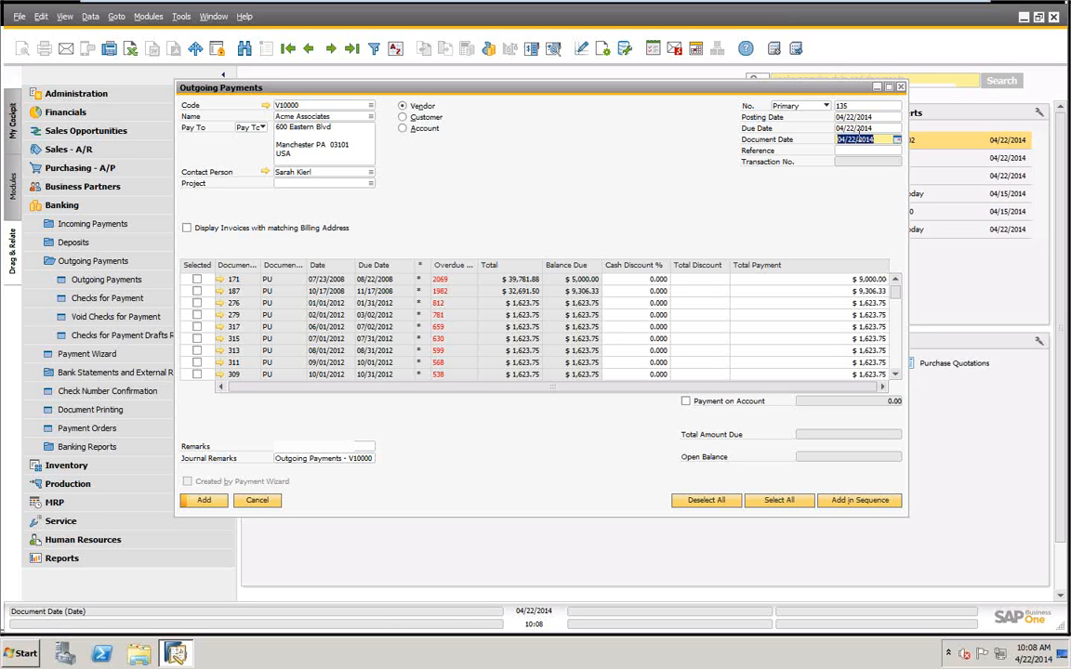
{"action": "left_click", "coordinate": [897, 139]}
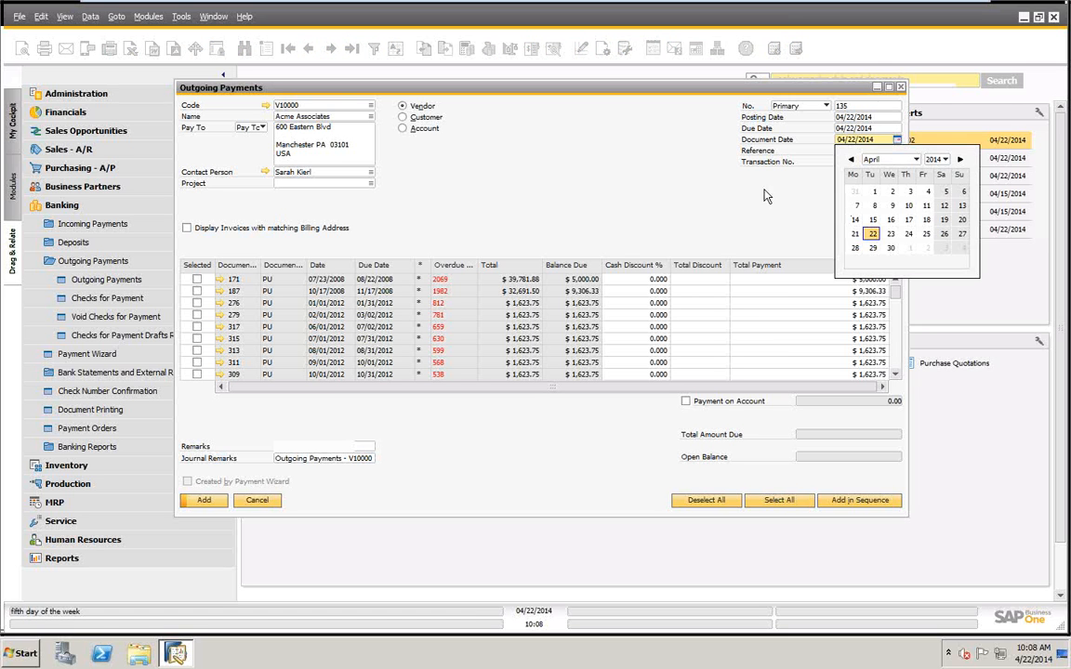
{"action": "left_click", "coordinate": [679, 160]}
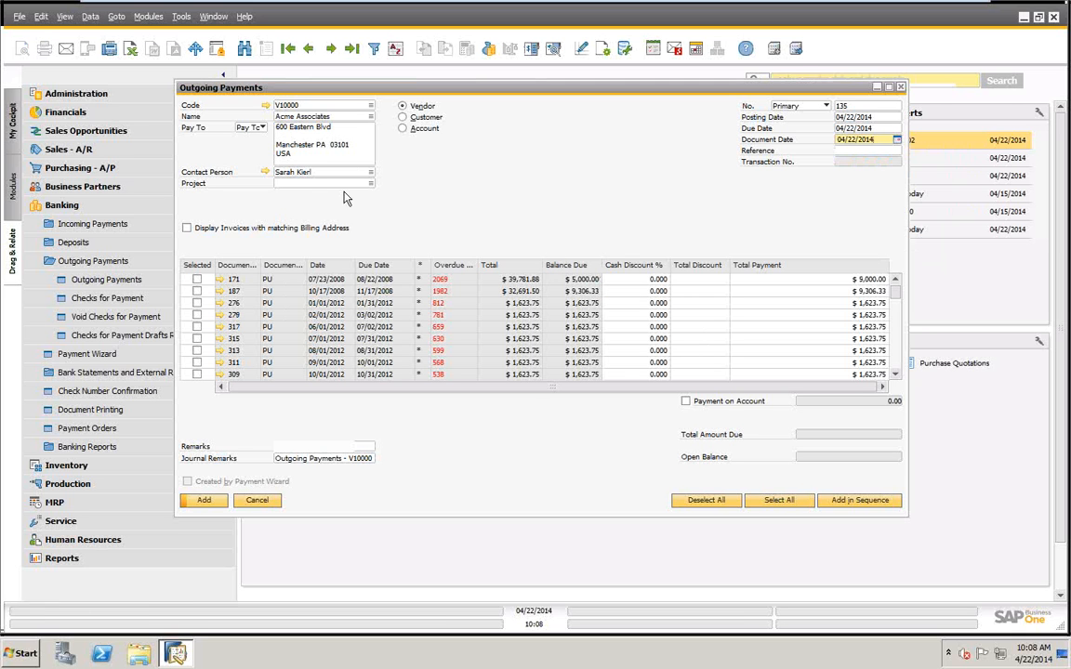
Select document 171 for payment and open the payment means for it.
{"action": "left_click", "coordinate": [196, 280]}
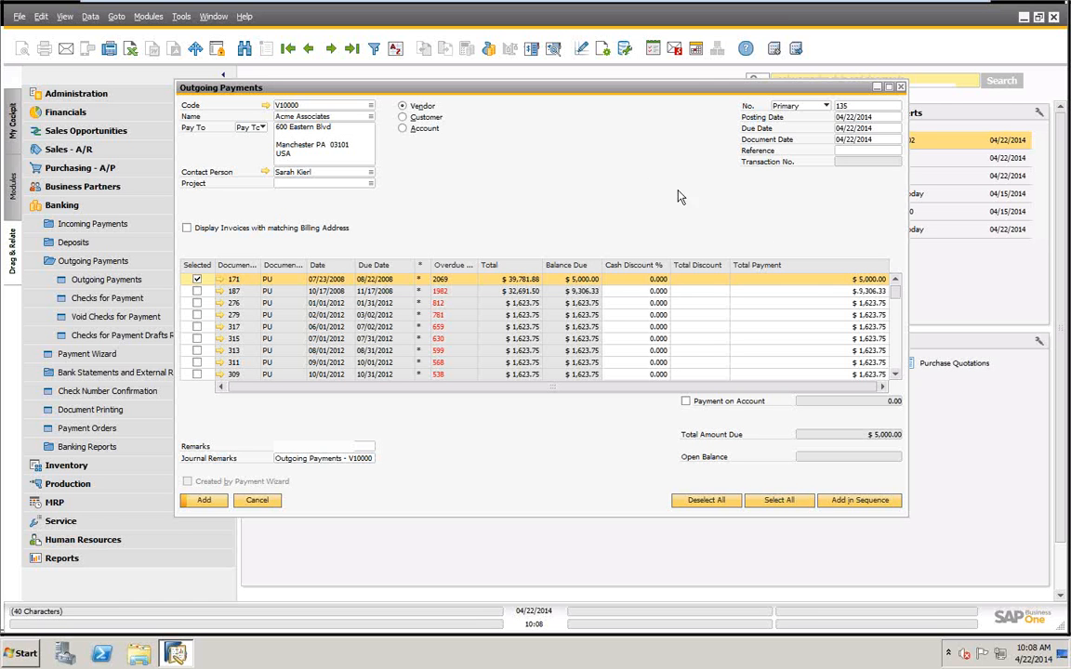
{"action": "right_click", "coordinate": [602, 157]}
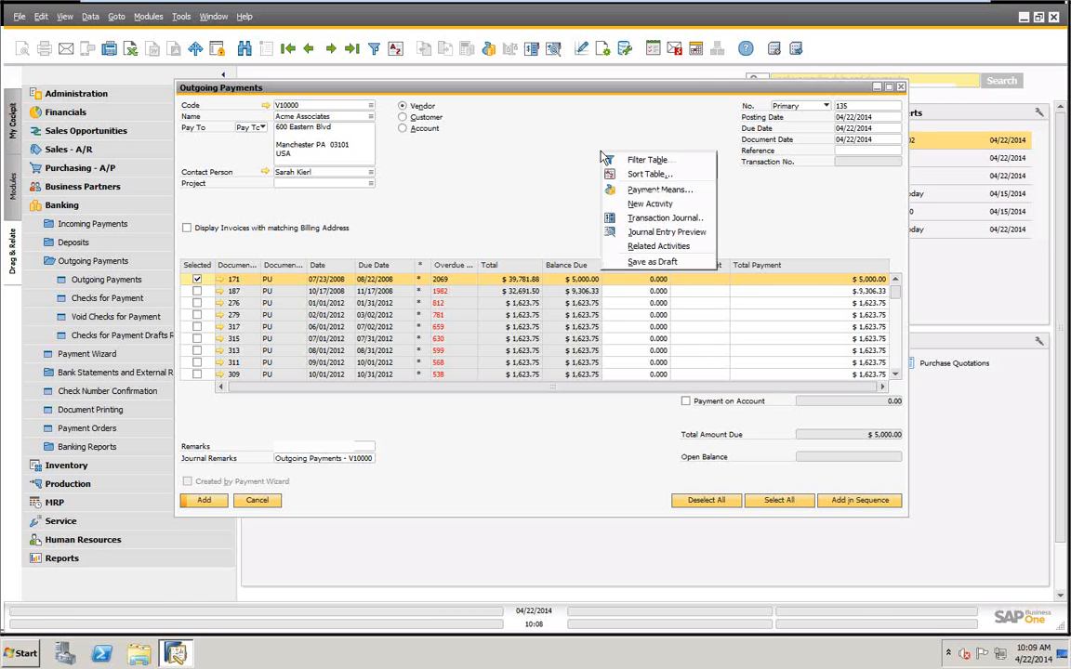
{"action": "left_click", "coordinate": [641, 190]}
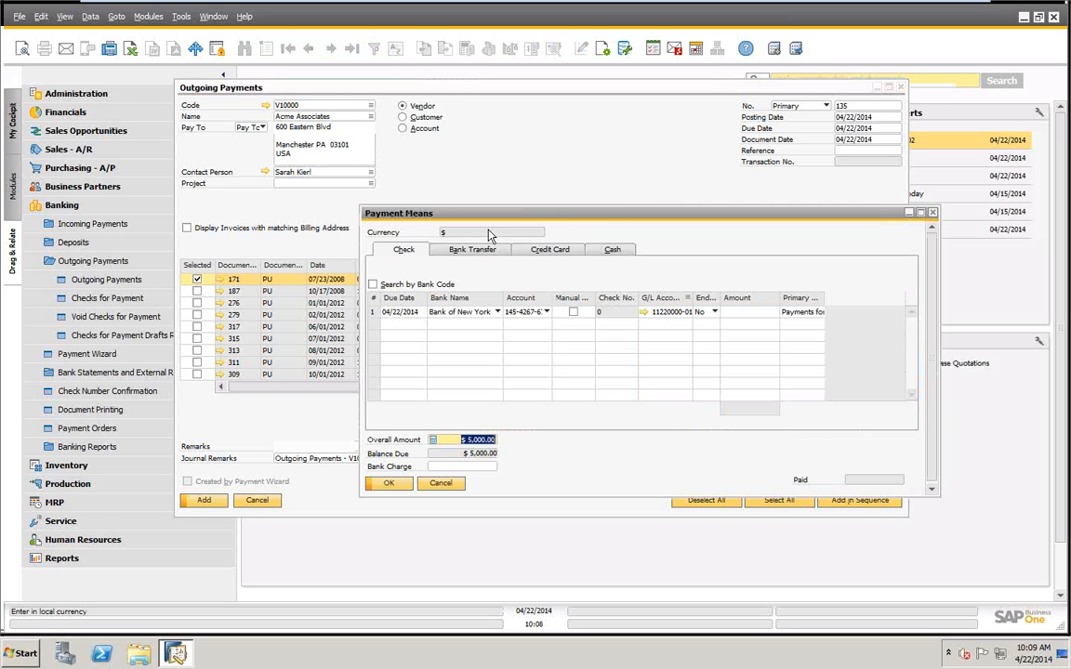
{"action": "left_click_drag", "start_coordinate": [462, 215], "coordinate": [429, 152]}
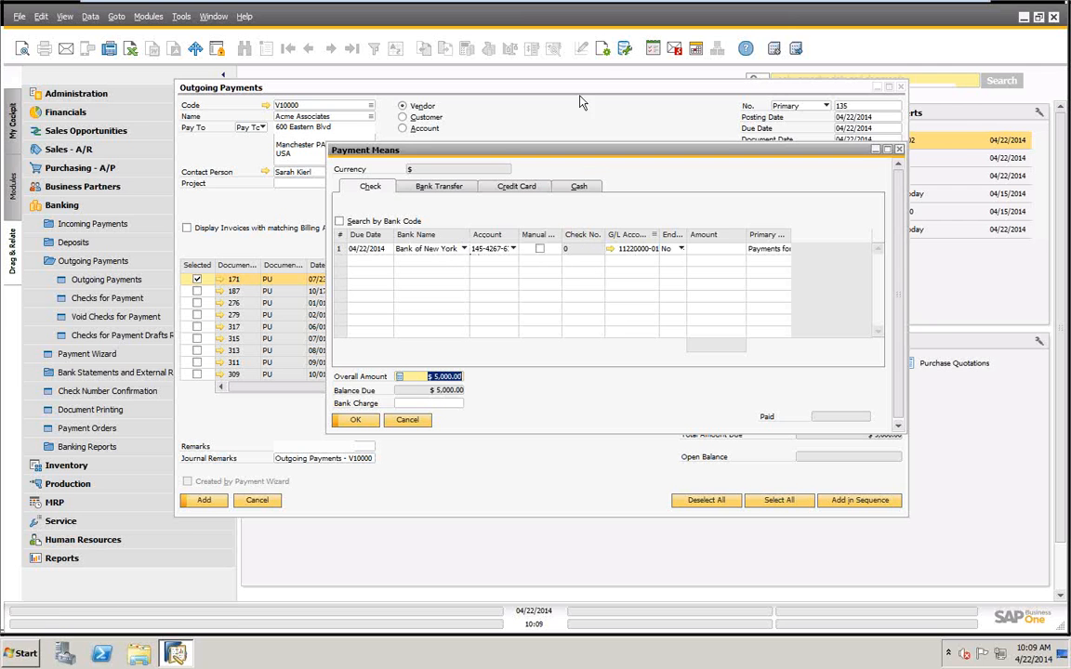
Hide the Endors. and Primary Form Item columns in the check table through the payment means' form settings.
{"action": "left_click", "coordinate": [603, 49]}
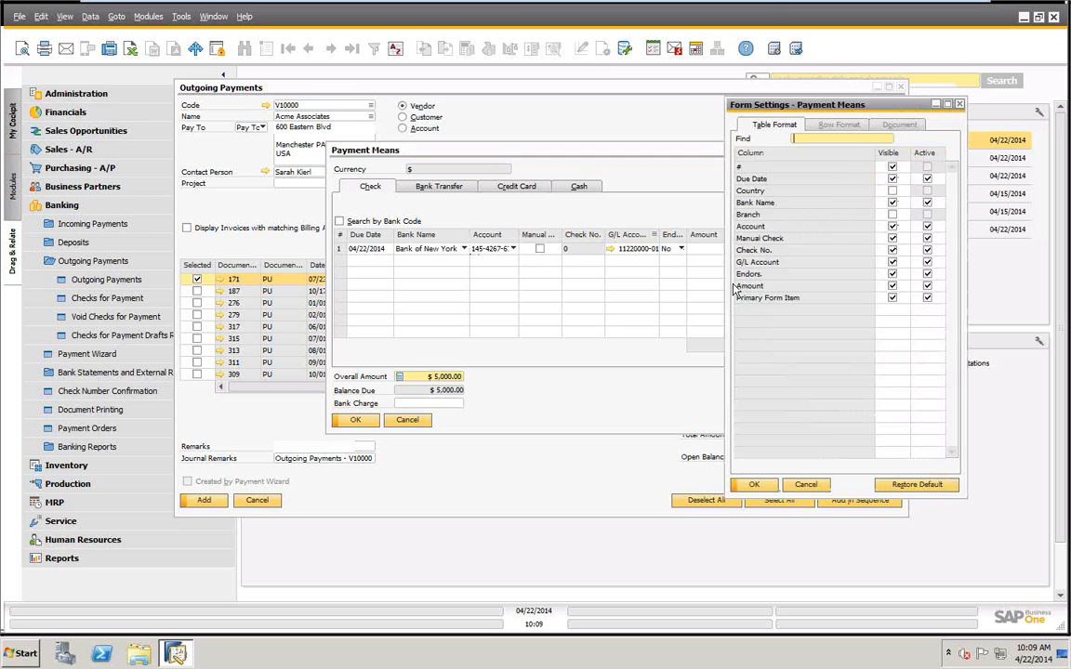
{"action": "left_click", "coordinate": [892, 275]}
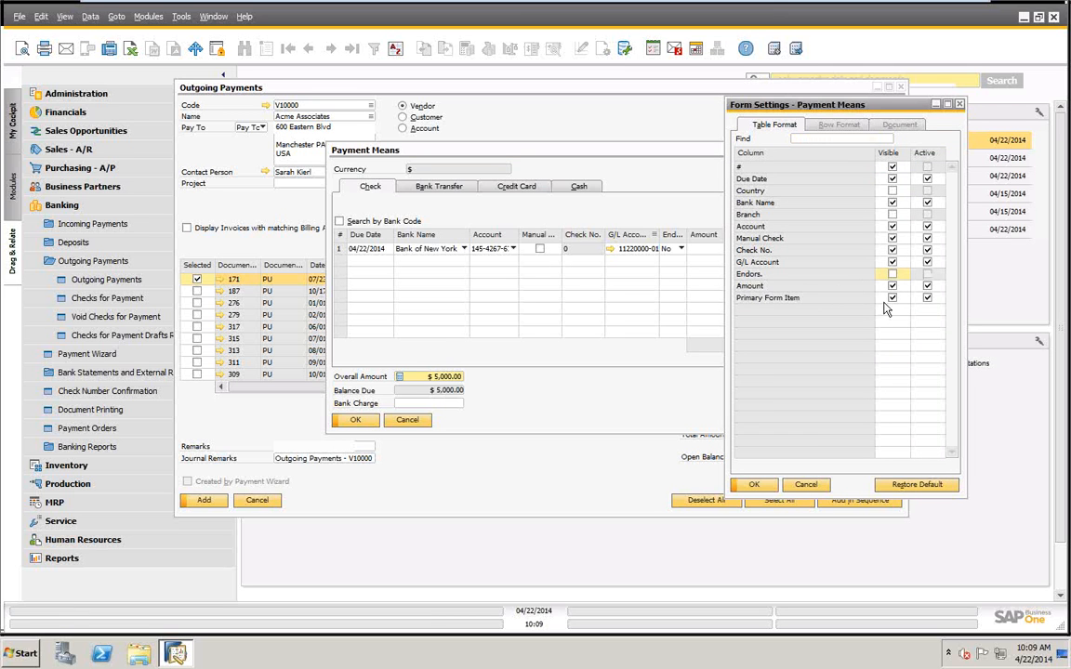
{"action": "left_click", "coordinate": [892, 297]}
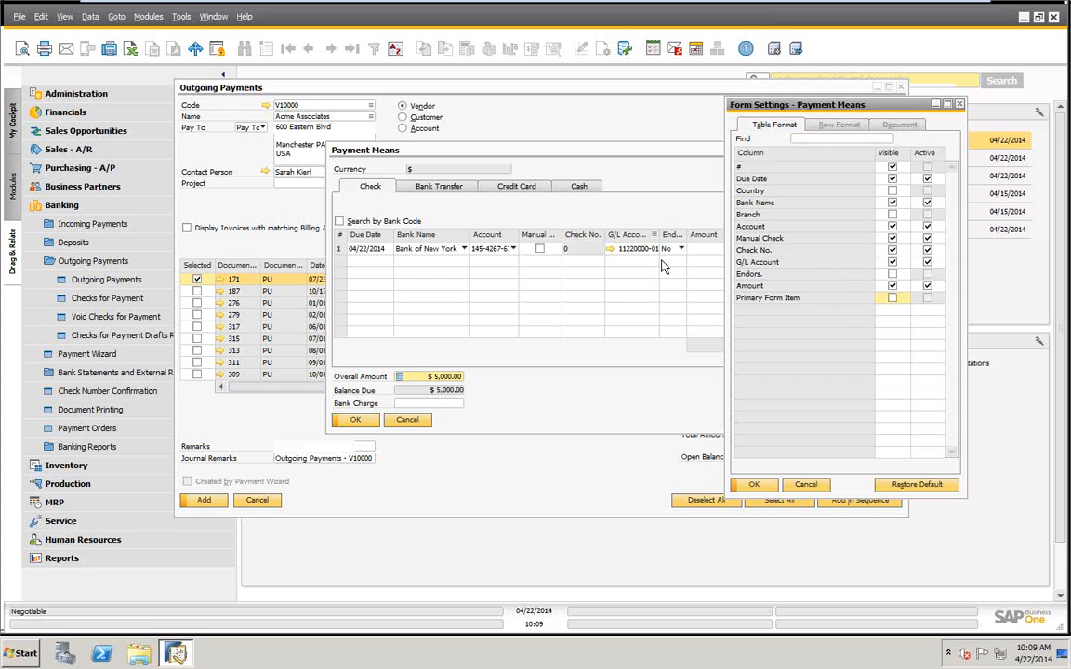
{"action": "left_click", "coordinate": [754, 484]}
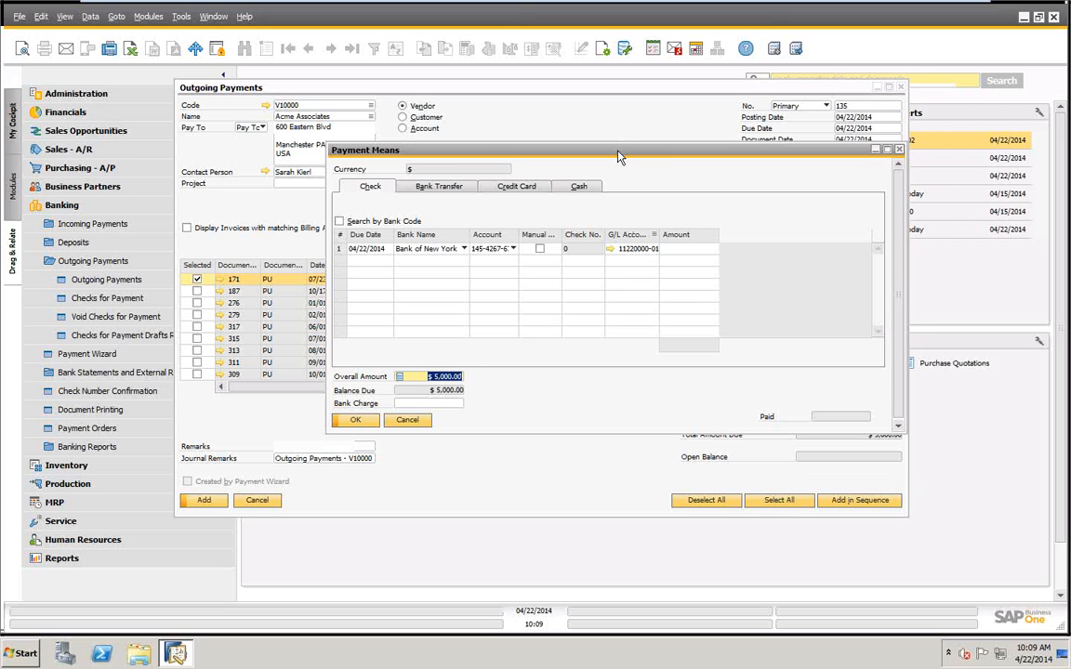
Copy the balance due of $5,000.00 into the check's amount and accept the payment means.
{"action": "left_click_drag", "start_coordinate": [612, 149], "coordinate": [514, 127]}
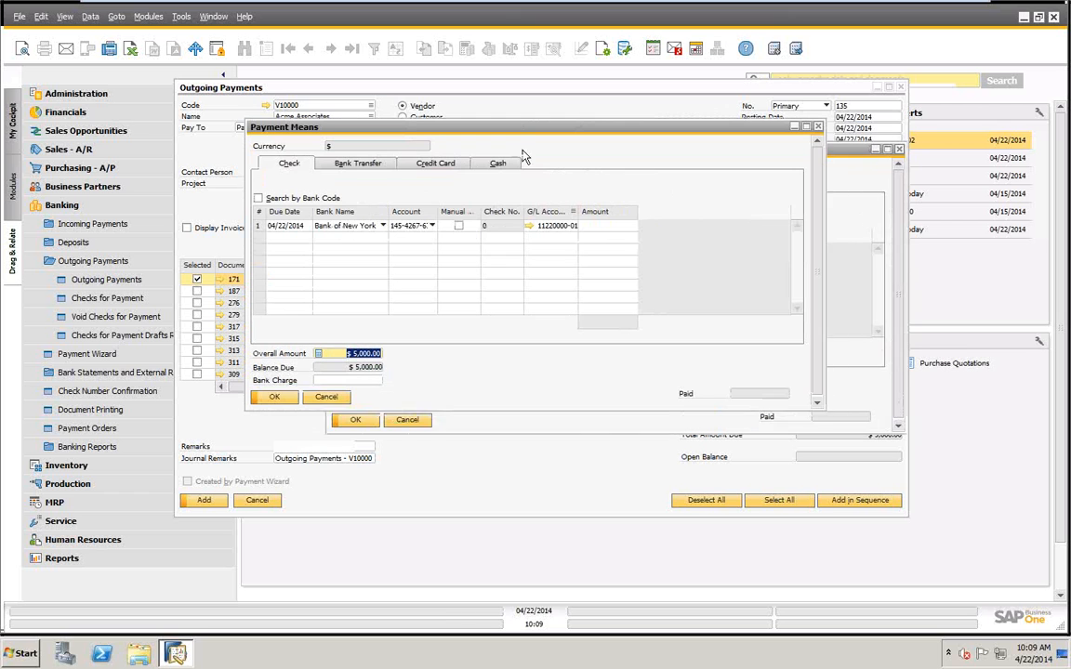
{"action": "right_click", "coordinate": [596, 232]}
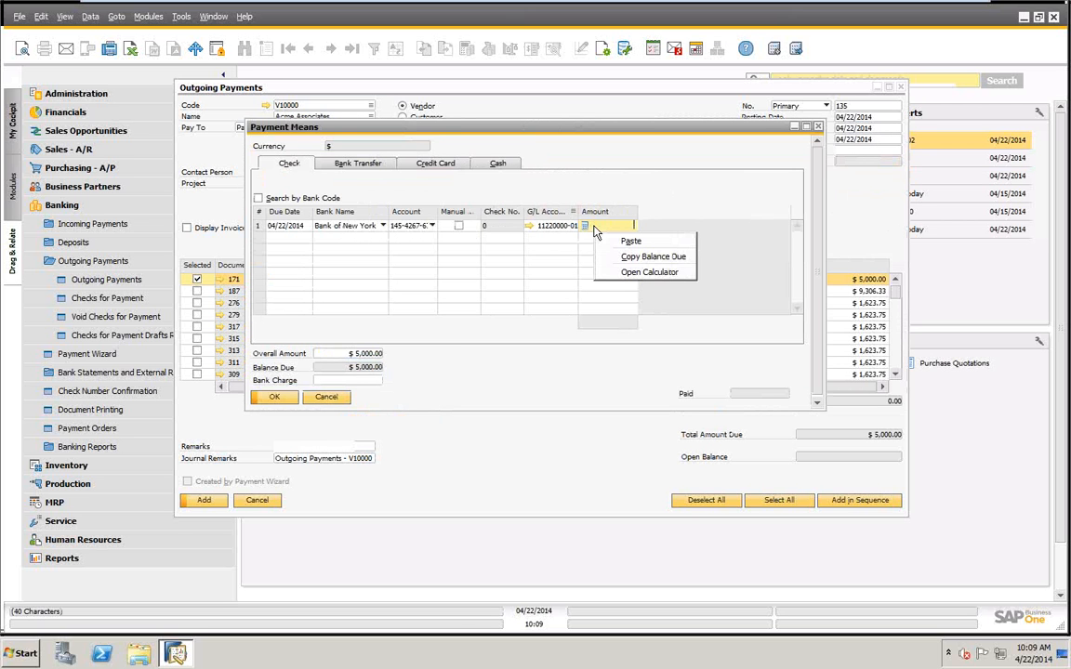
{"action": "left_click", "coordinate": [642, 256]}
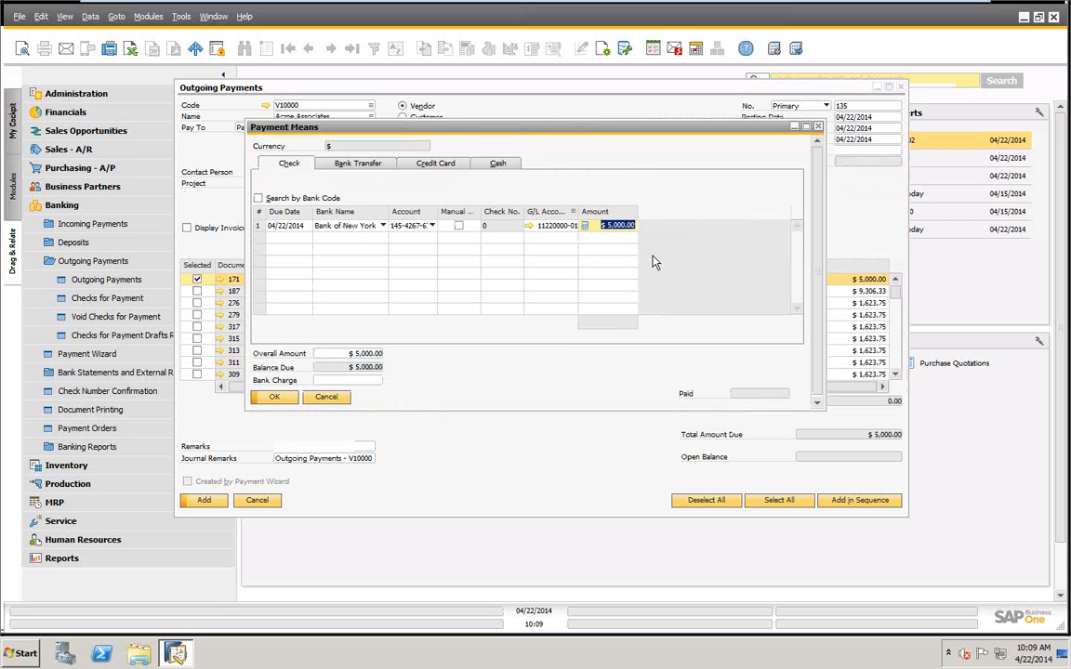
{"action": "left_click", "coordinate": [273, 397]}
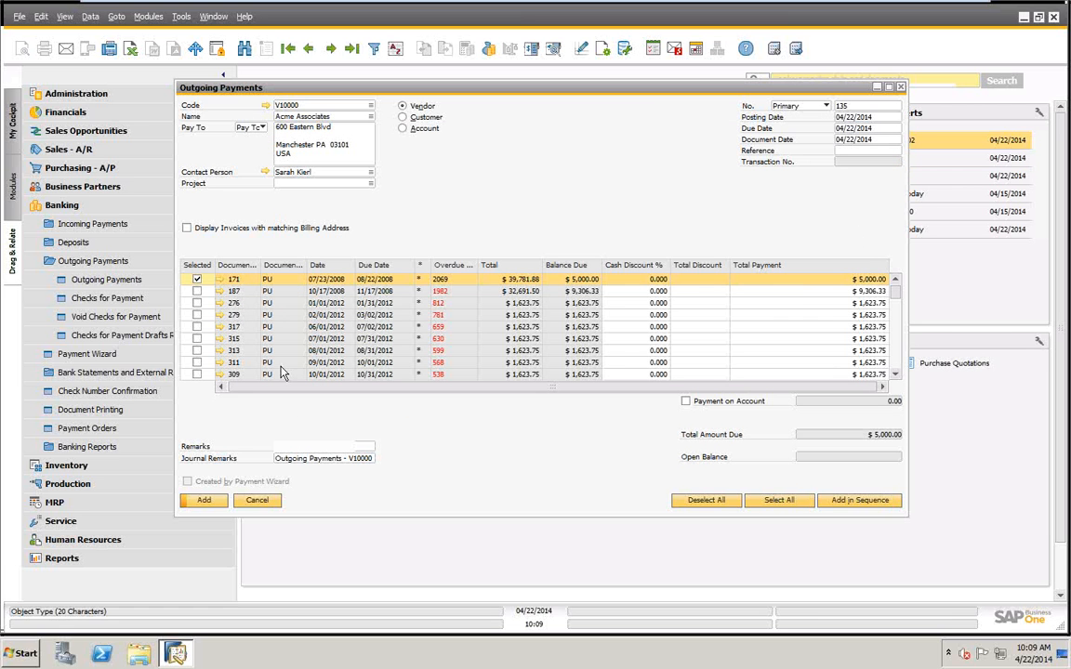
Add the outgoing payment permanently and bring up the last payment record.
{"action": "left_click", "coordinate": [204, 500]}
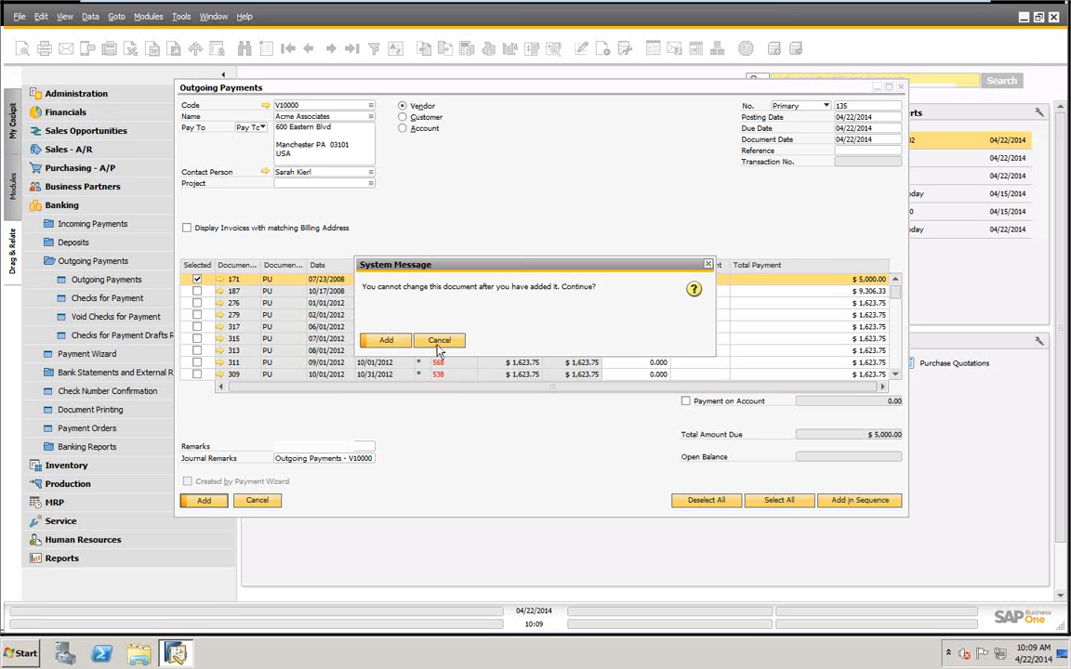
{"action": "left_click", "coordinate": [387, 341]}
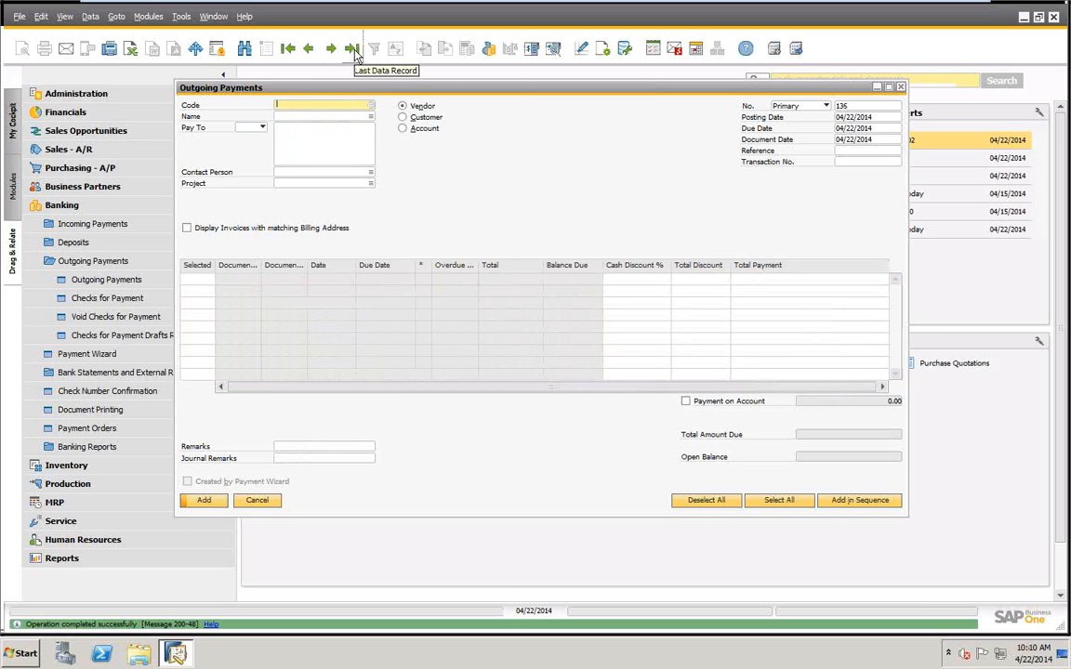
{"action": "left_click", "coordinate": [353, 52]}
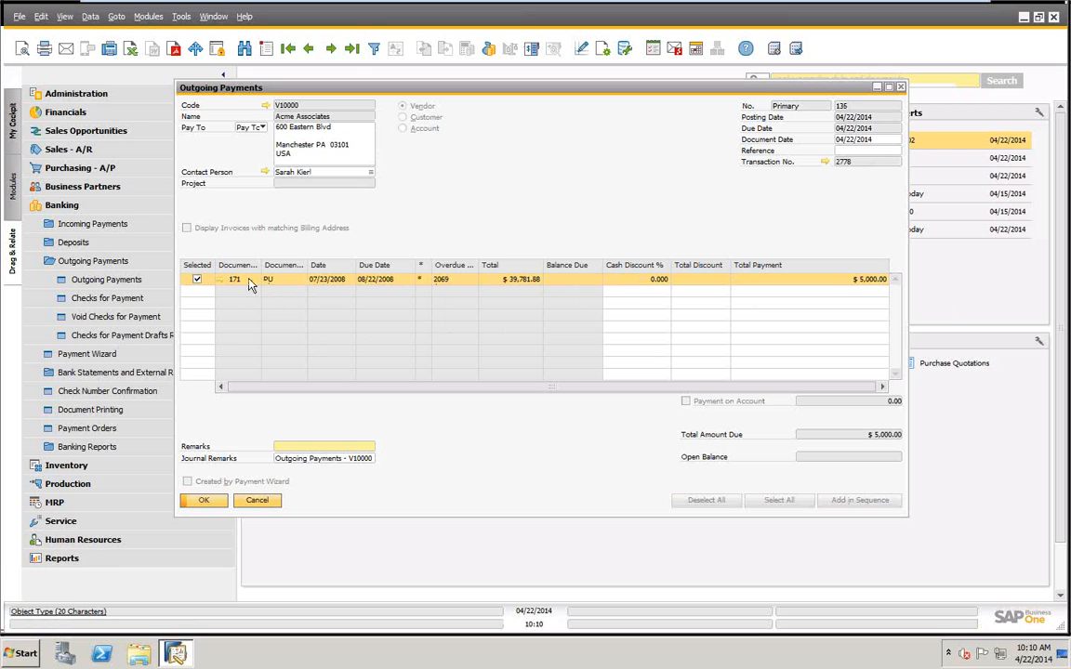
Examine the linked A/P invoice 171 of the posted payment, and open the payment's journal entry from its transaction number.
{"action": "left_click", "coordinate": [221, 279]}
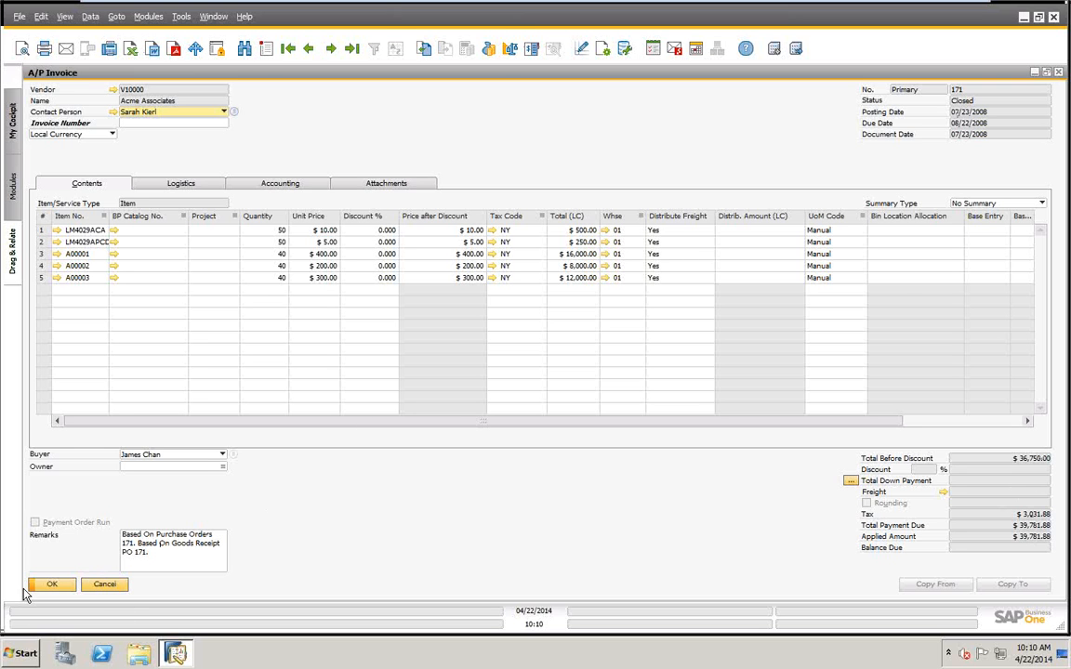
{"action": "left_click", "coordinate": [52, 584]}
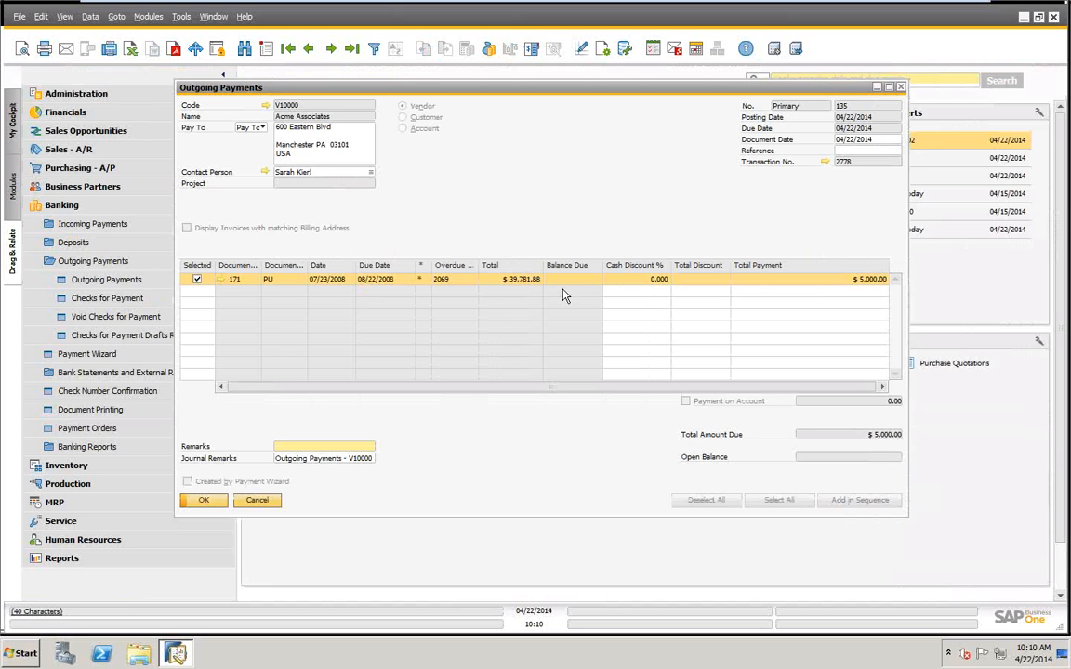
{"action": "left_click", "coordinate": [824, 161]}
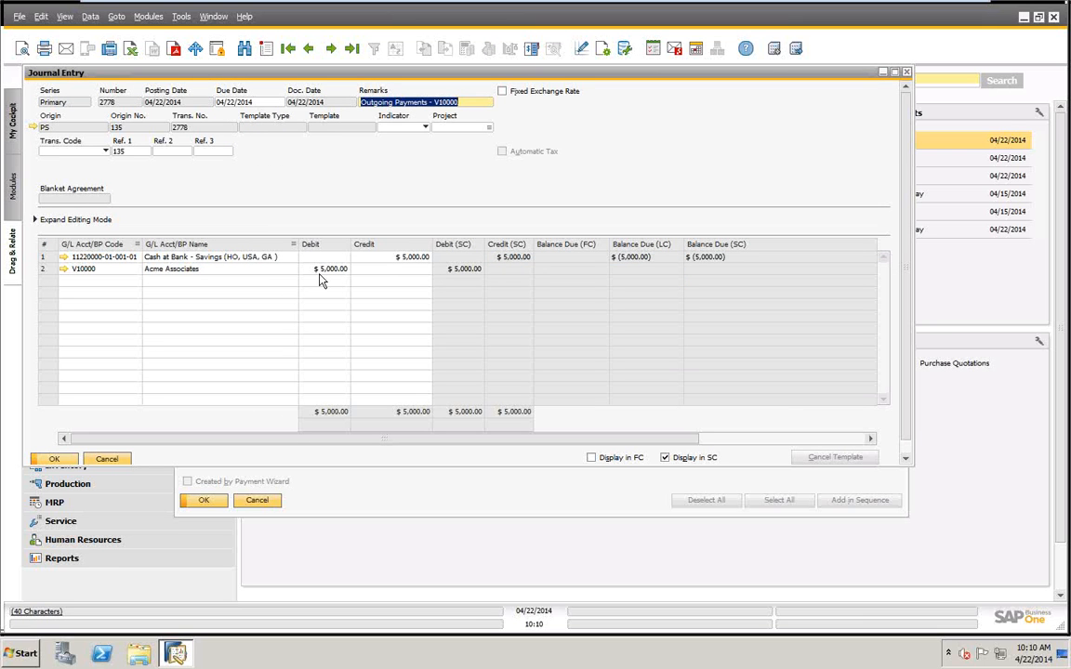
Trace Acme Associates' Accounts Payable control account from the vendor's accounting data and examine its account balance through the most recent transactions.
{"action": "left_click", "coordinate": [63, 268]}
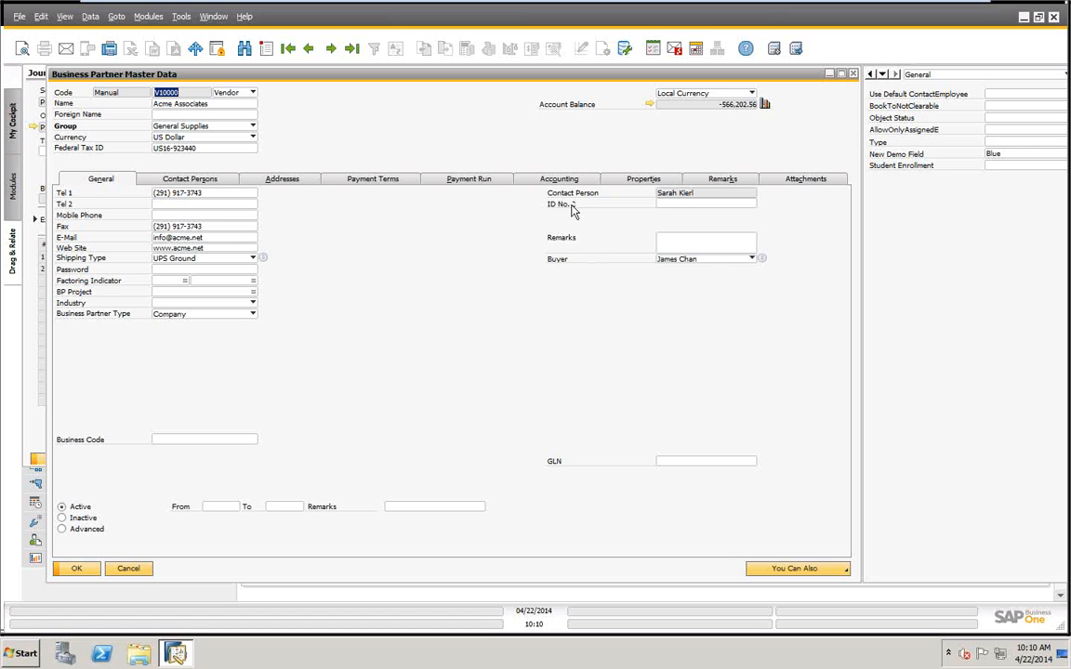
{"action": "left_click", "coordinate": [553, 181]}
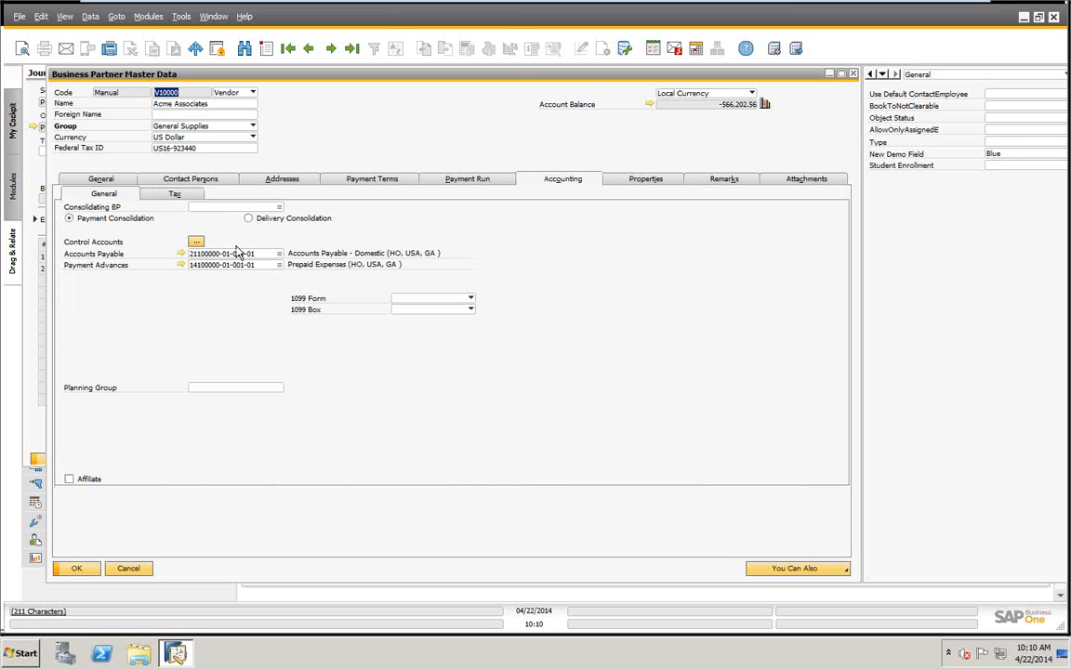
{"action": "left_click", "coordinate": [182, 253]}
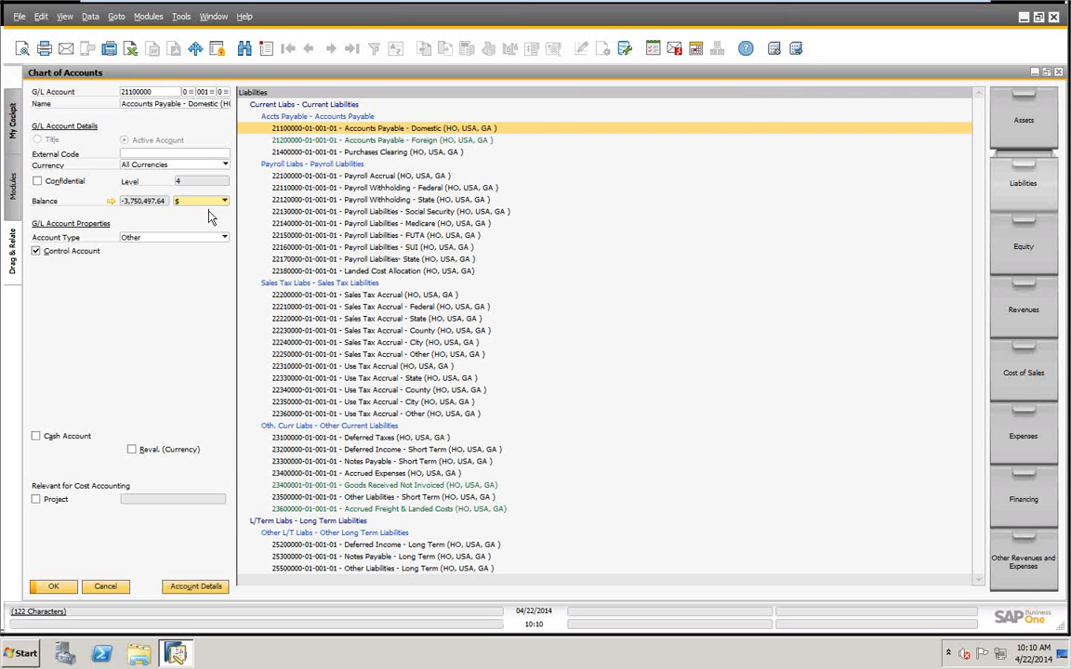
{"action": "left_click", "coordinate": [111, 202]}
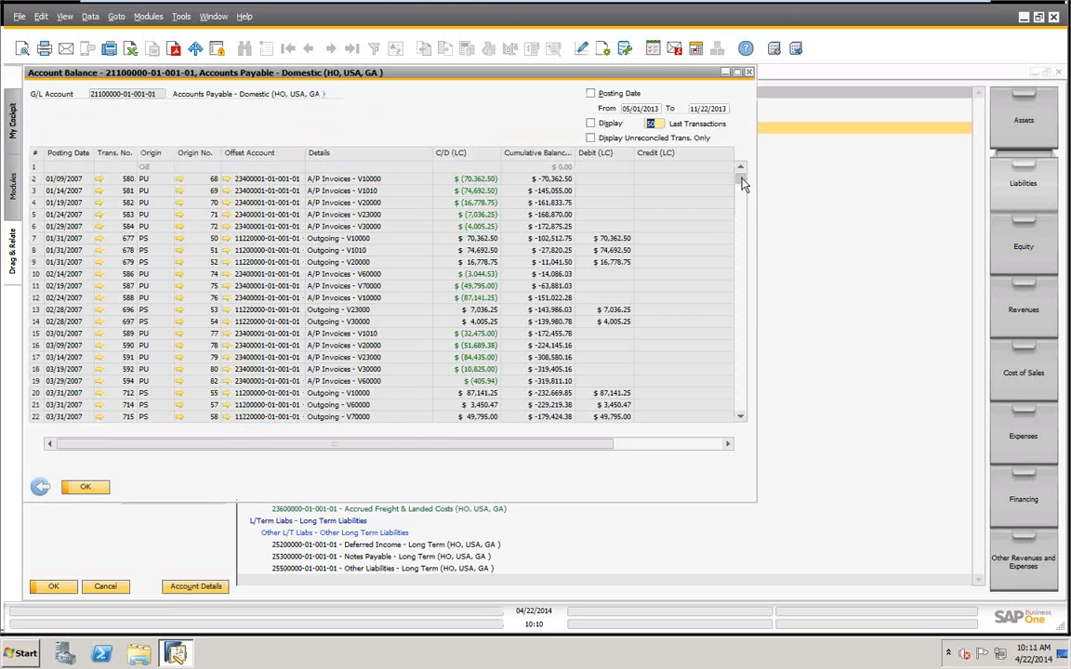
{"action": "left_click_drag", "start_coordinate": [743, 183], "coordinate": [743, 411]}
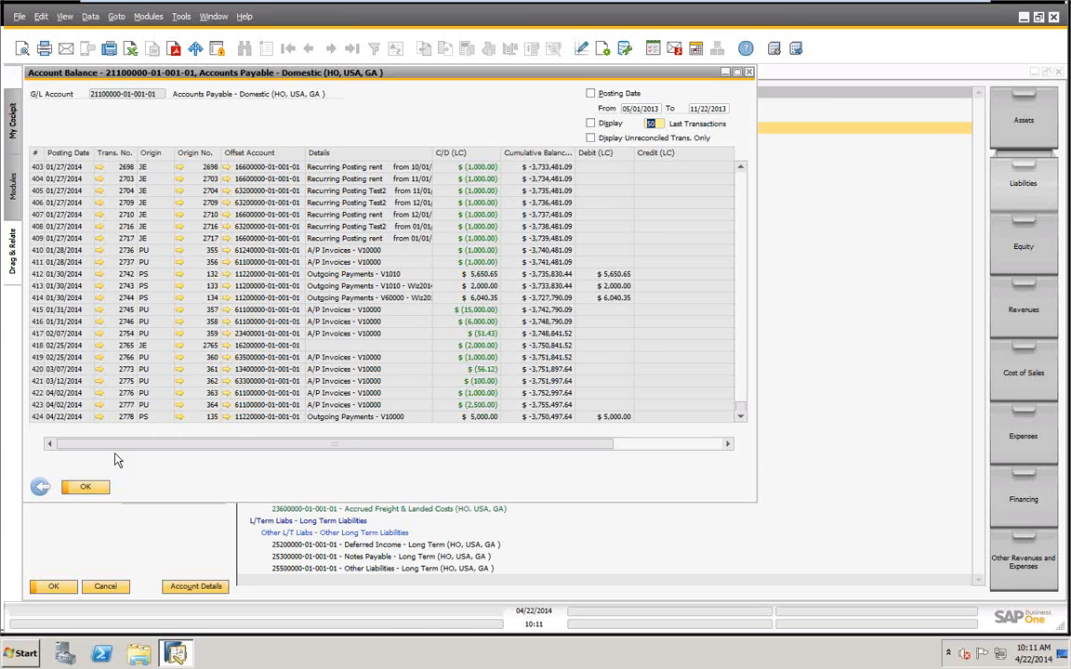
{"action": "left_click", "coordinate": [89, 488]}
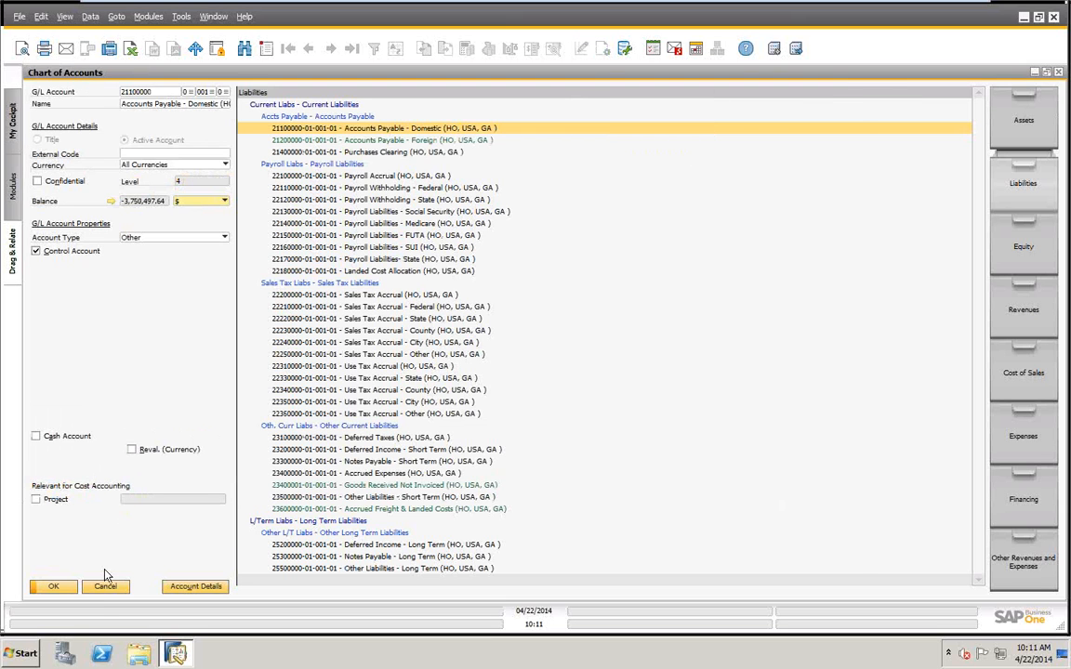
{"action": "left_click", "coordinate": [105, 590]}
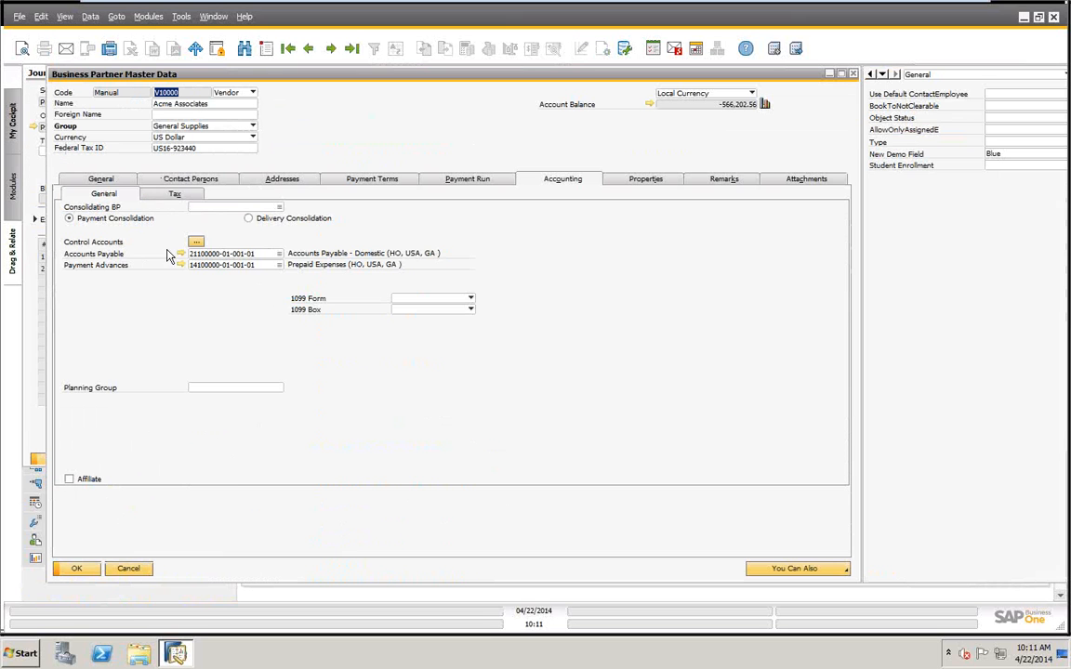
{"action": "left_click", "coordinate": [129, 570]}
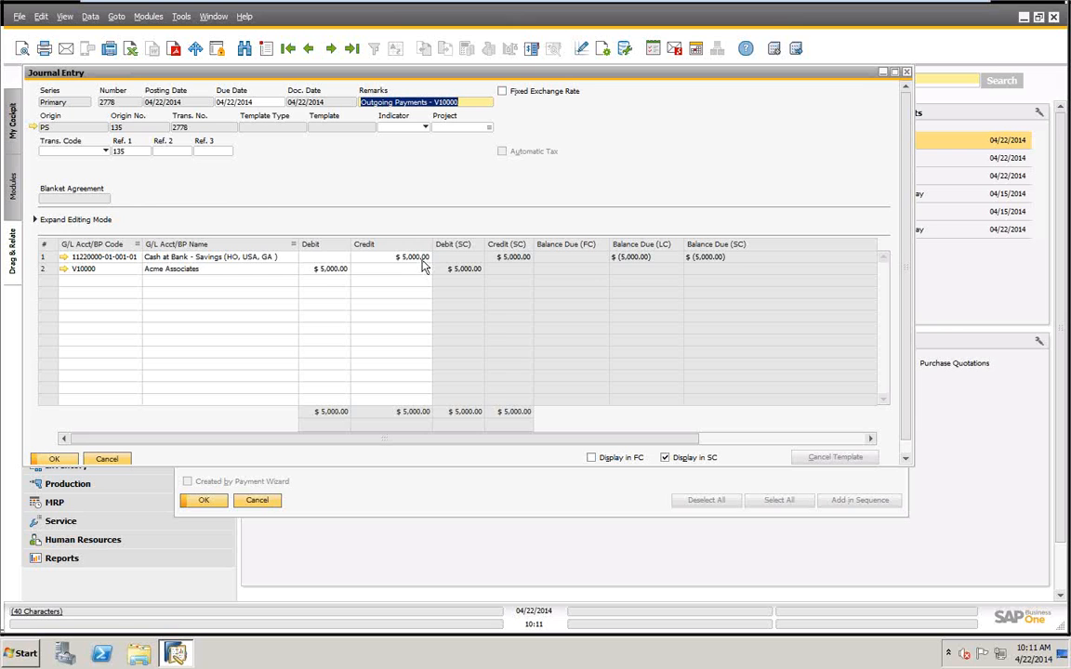
Close the journal entry and review the payment means recorded on the posted check payment.
{"action": "left_click", "coordinate": [58, 459]}
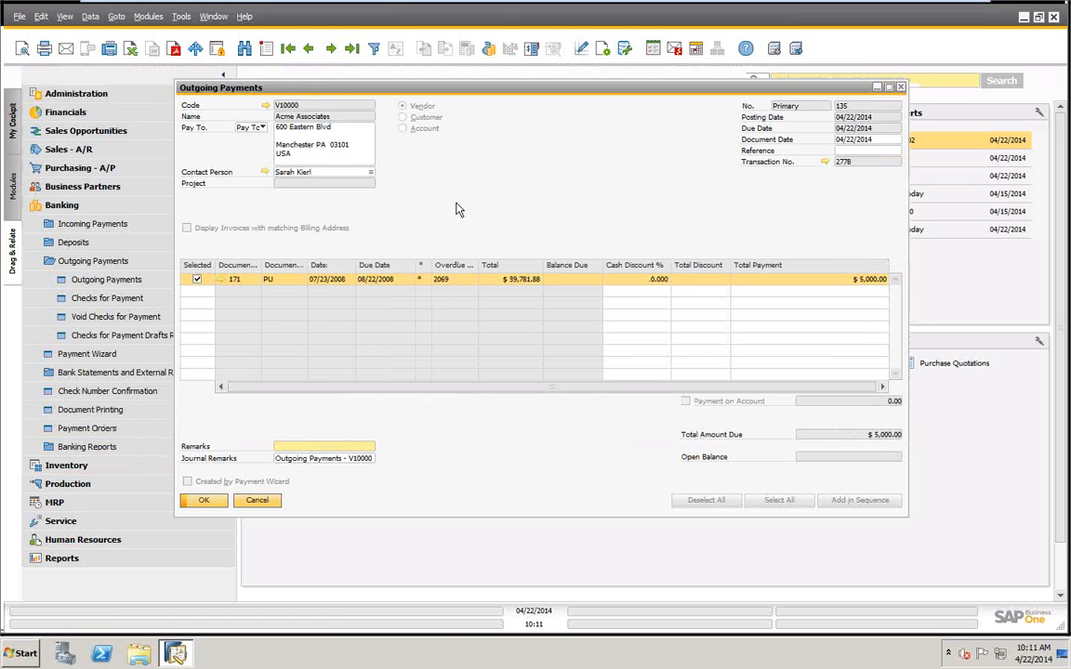
{"action": "left_click", "coordinate": [486, 48]}
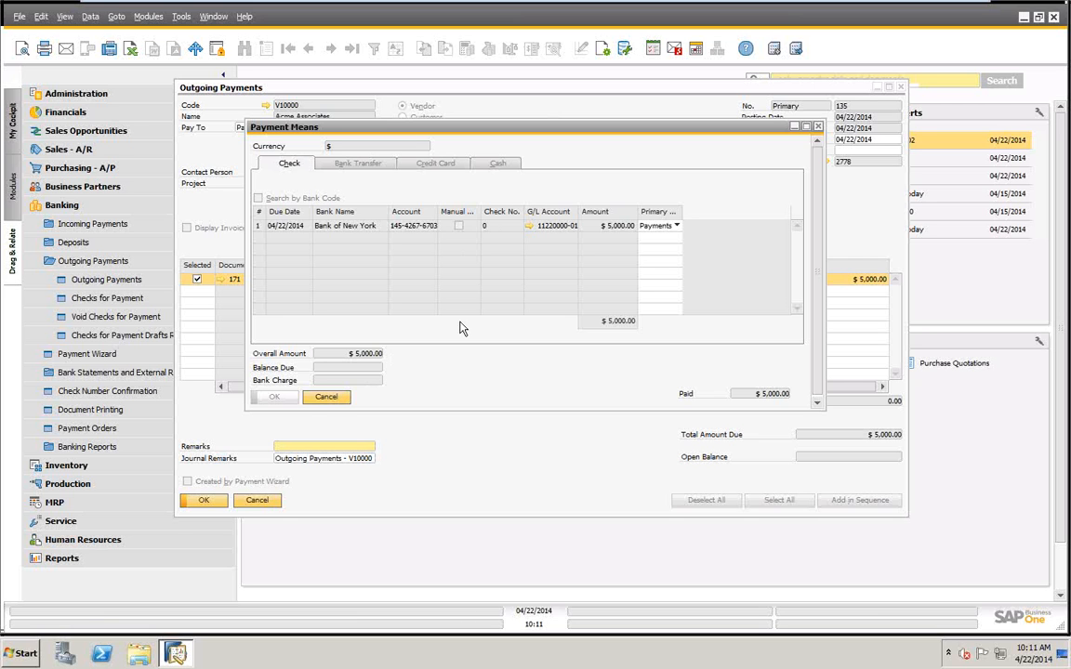
{"action": "left_click", "coordinate": [325, 397]}
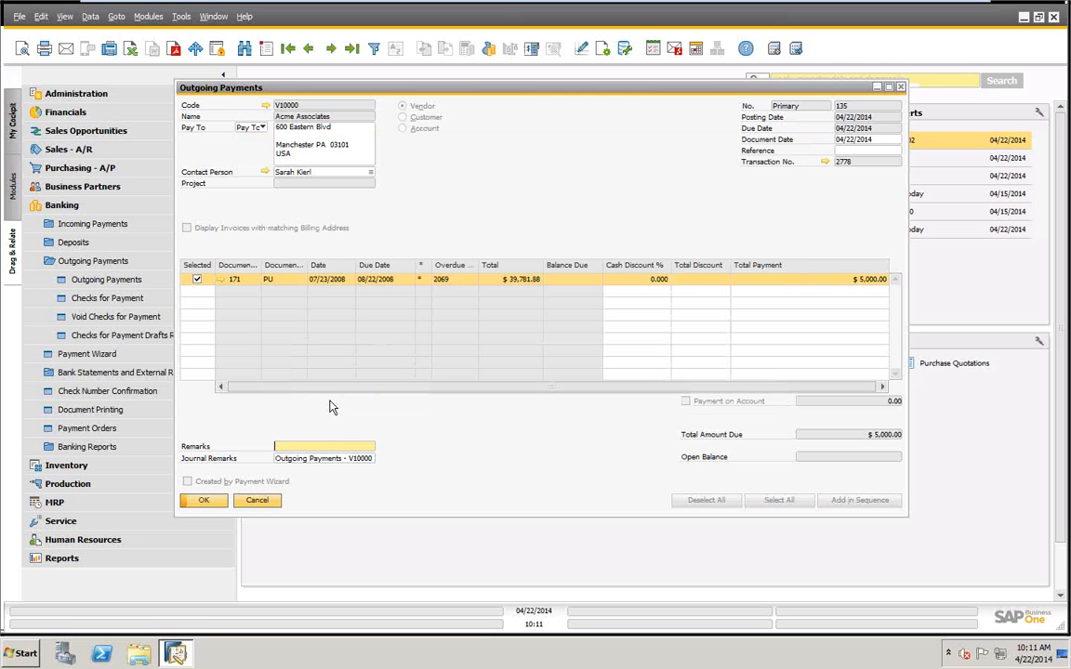
Start a new outgoing payment and choose Acme Associates (V10000) as the vendor.
{"action": "left_click", "coordinate": [266, 48]}
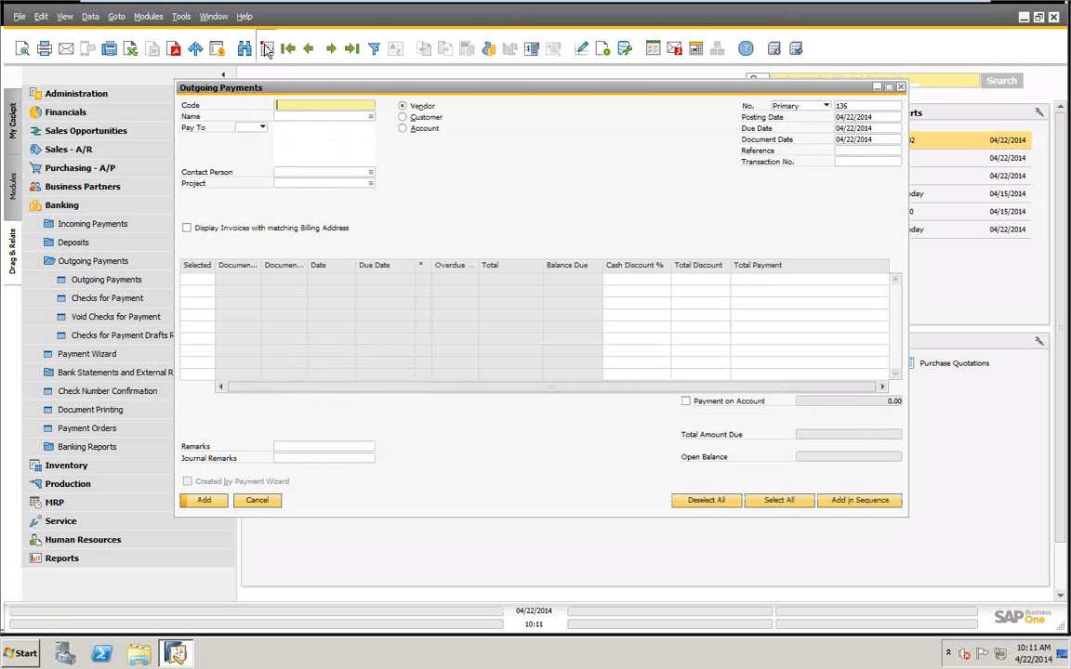
{"action": "key", "text": "Tab"}
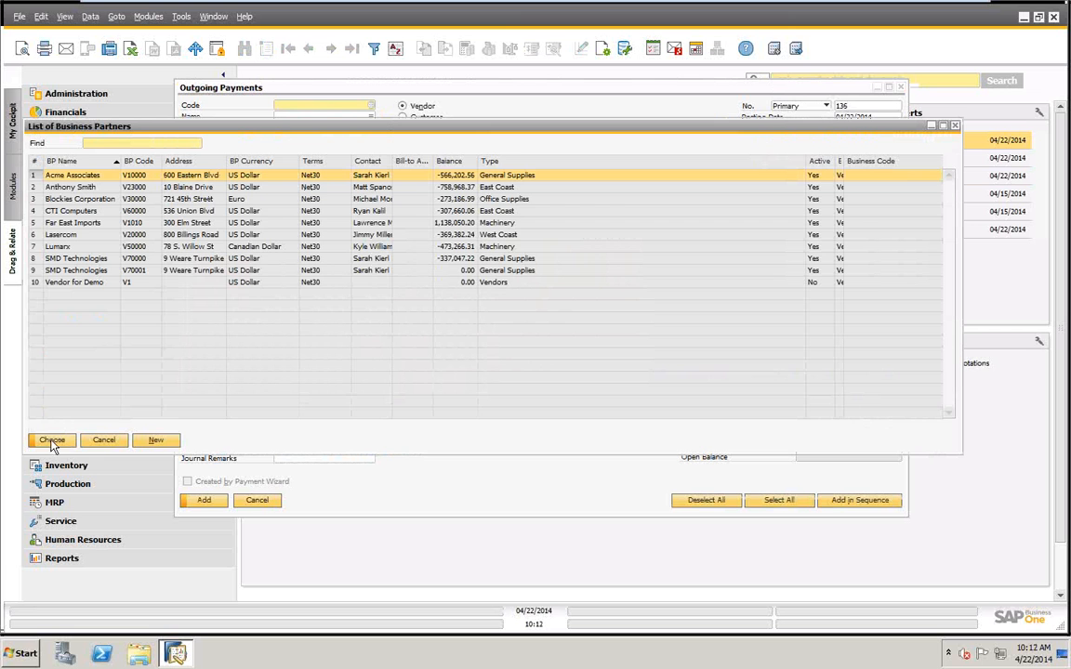
{"action": "left_click", "coordinate": [51, 441]}
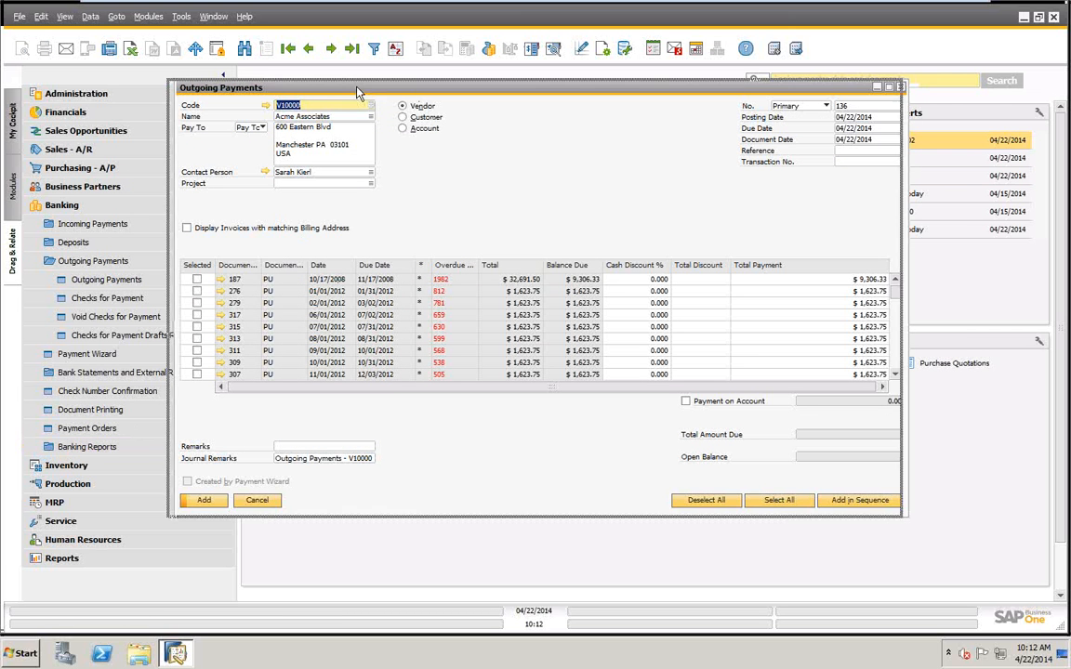
{"action": "left_click_drag", "start_coordinate": [320, 85], "coordinate": [281, 86]}
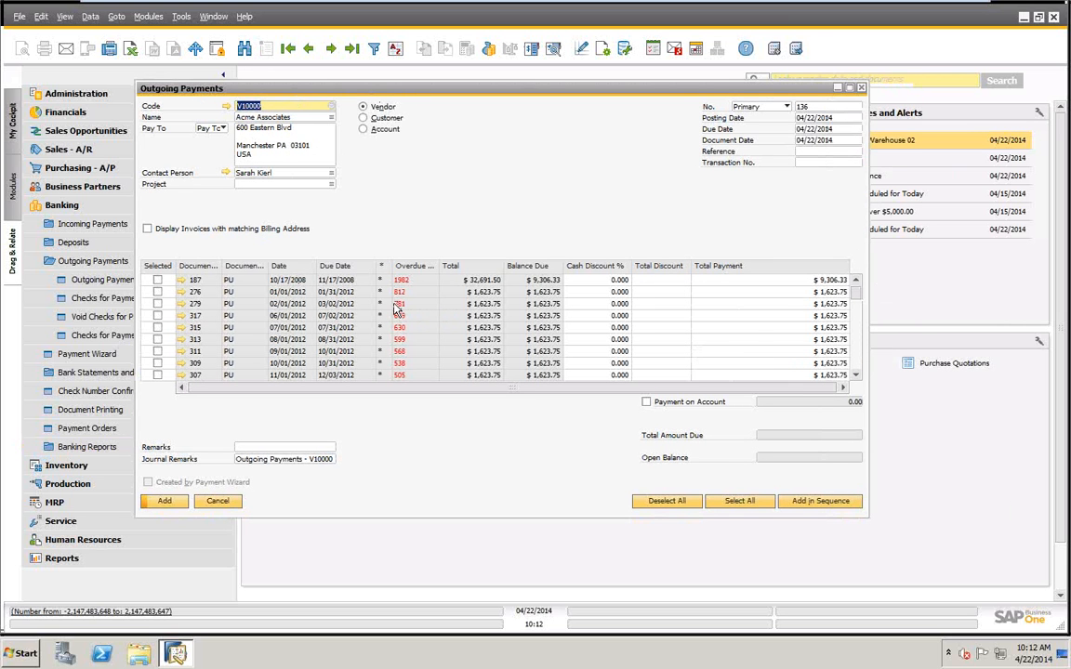
Select invoice 187 for payment and set its total payment to 5000.
{"action": "left_click", "coordinate": [157, 282]}
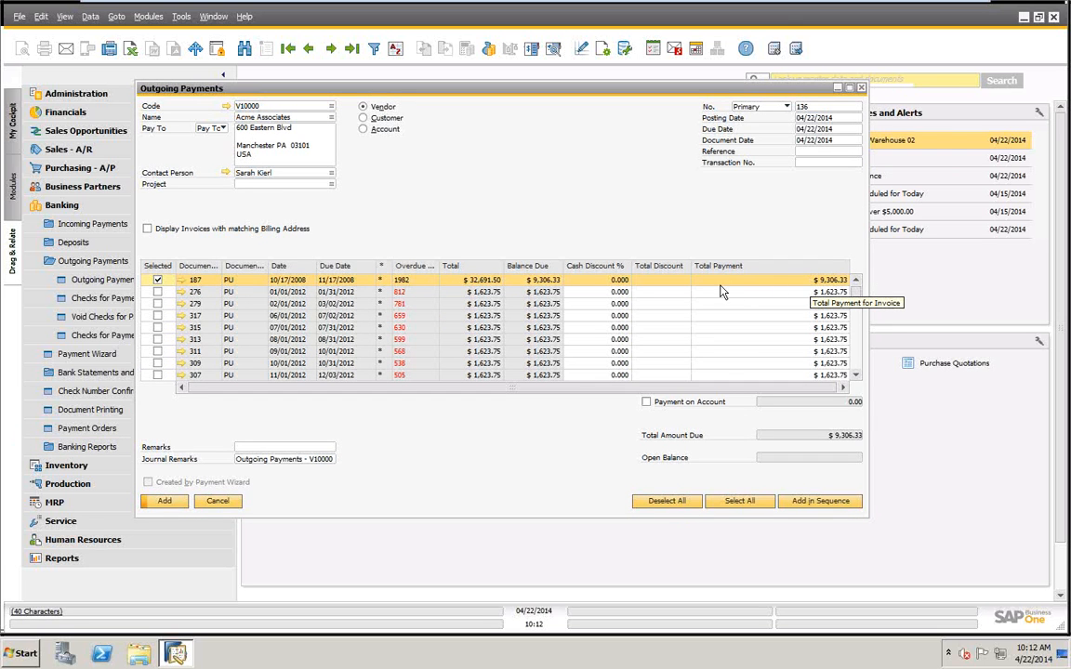
{"action": "left_click", "coordinate": [801, 279]}
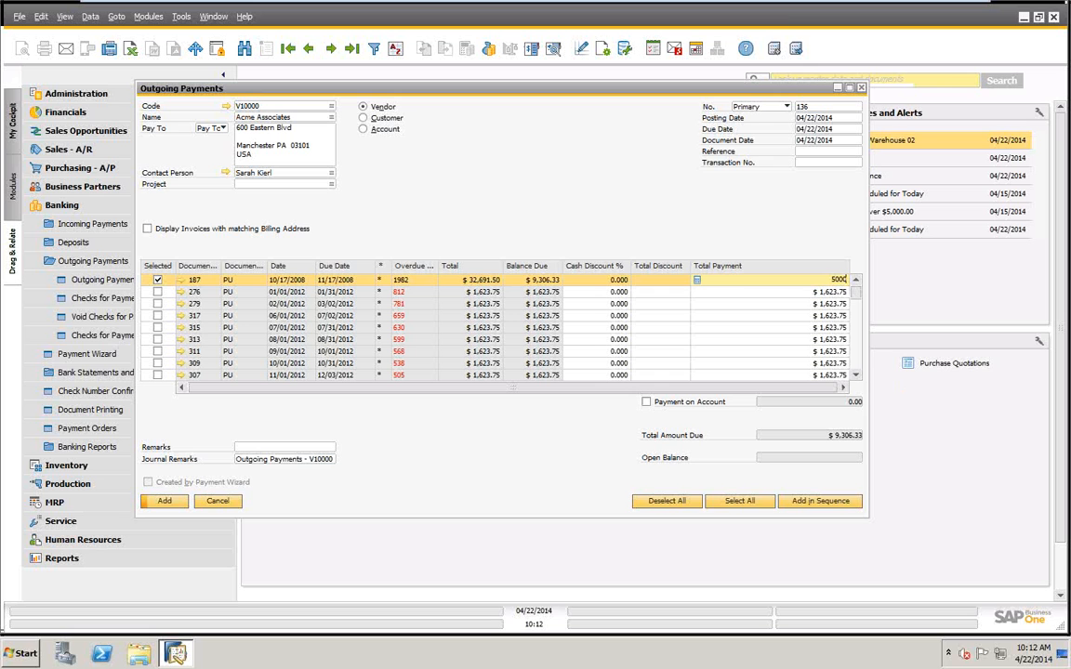
{"action": "key", "text": "Tab"}
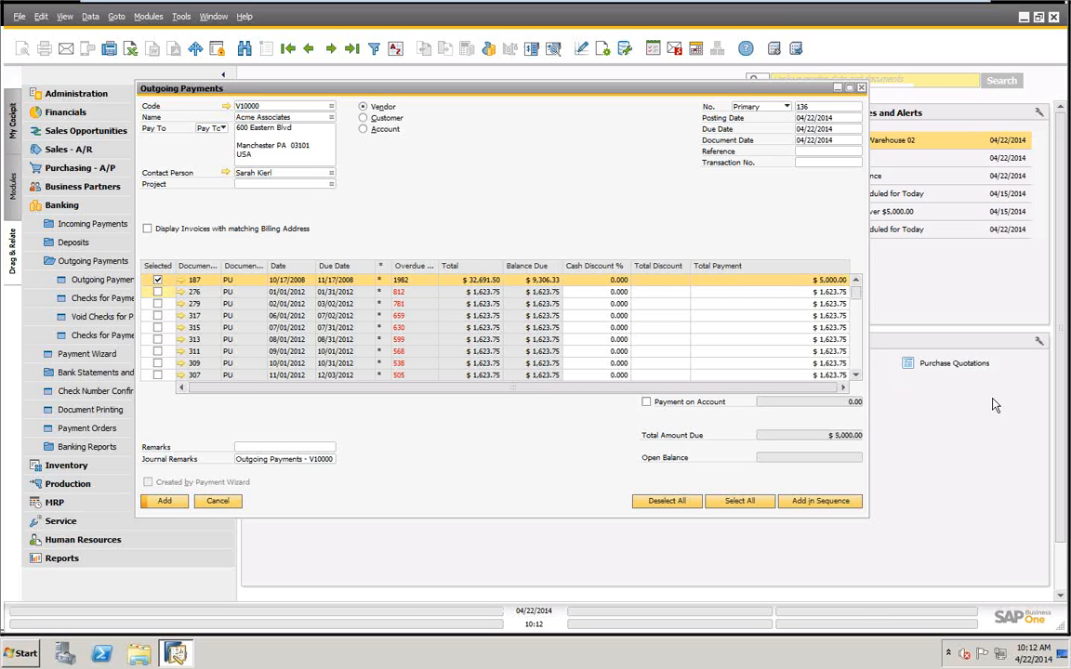
Set the payment means to a bank transfer dated 04/22/2014 with reference "test", copying the $5,000.00 balance due as its total.
{"action": "right_click", "coordinate": [554, 136]}
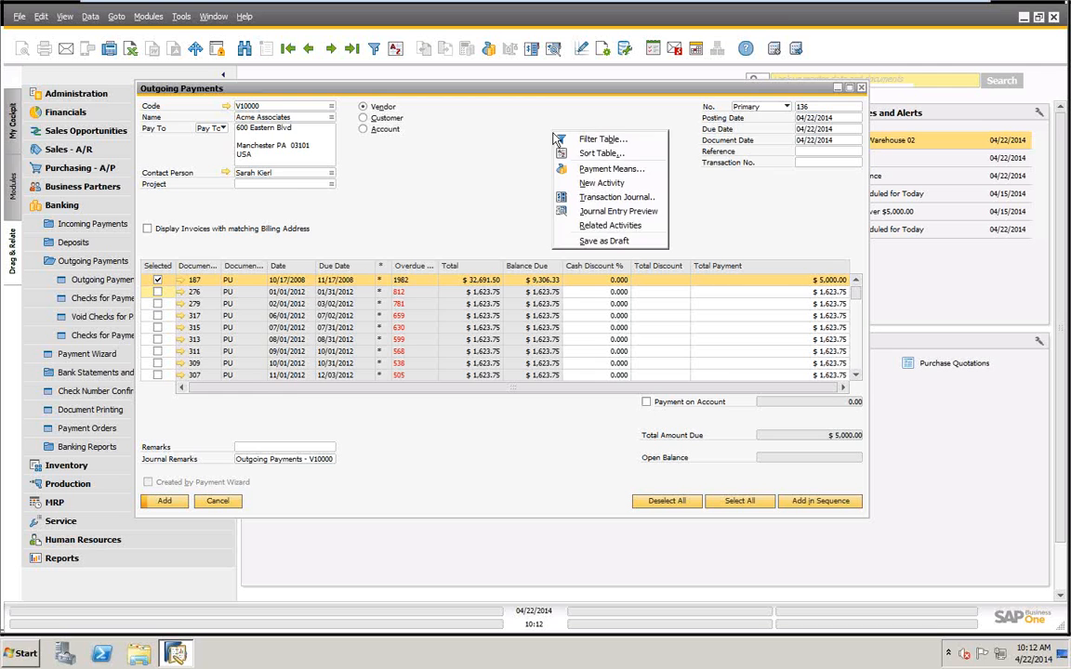
{"action": "left_click", "coordinate": [599, 169]}
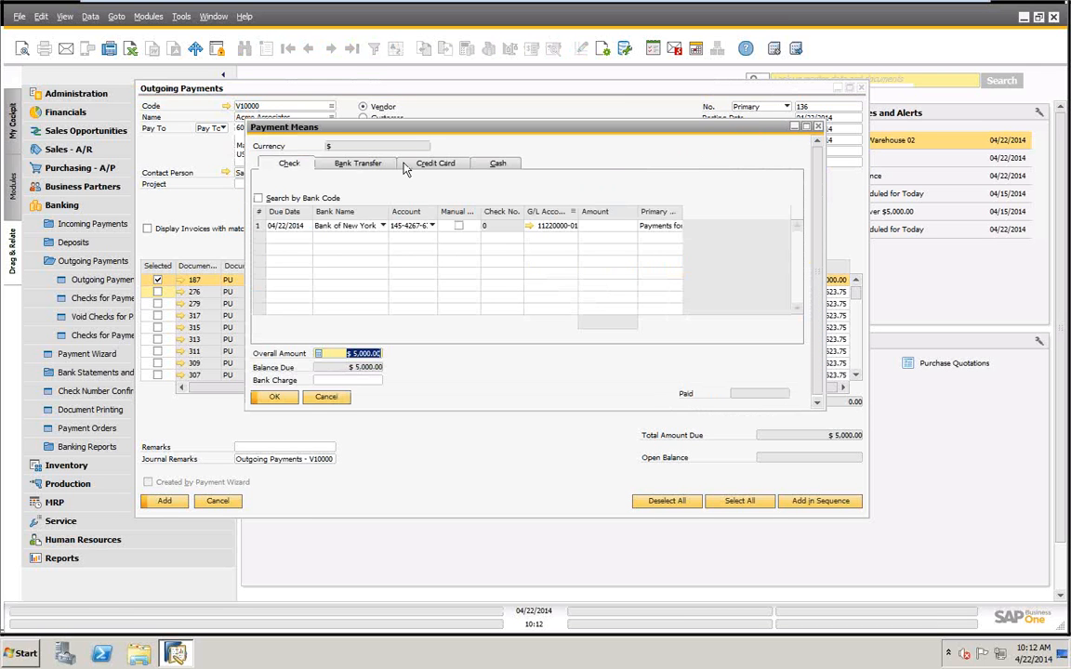
{"action": "left_click", "coordinate": [358, 168]}
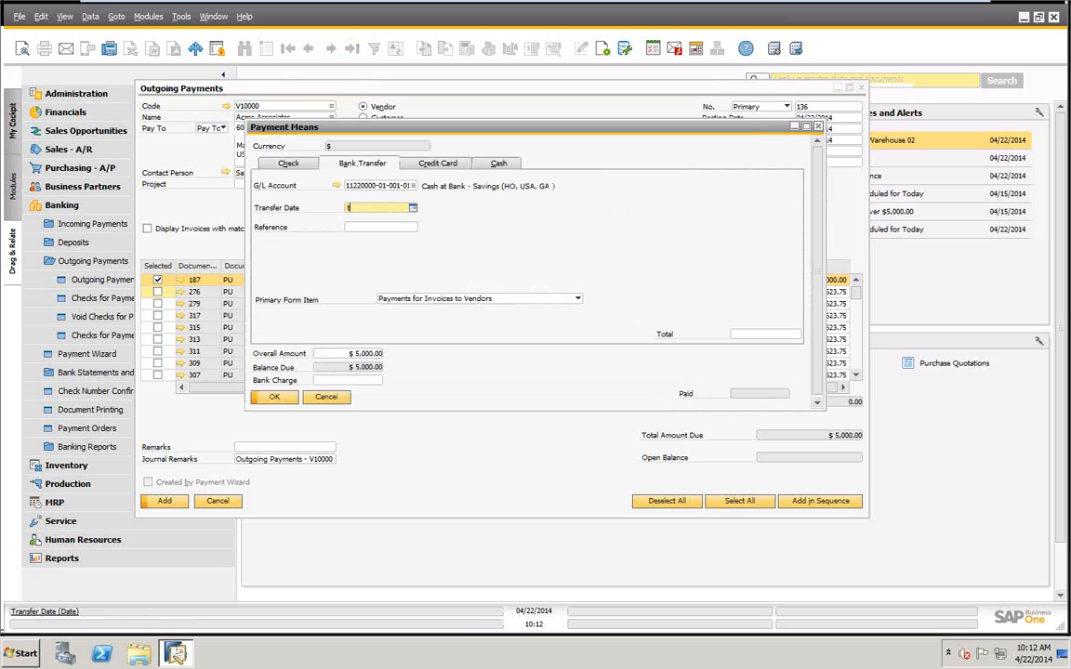
{"action": "key", "text": "Tab"}
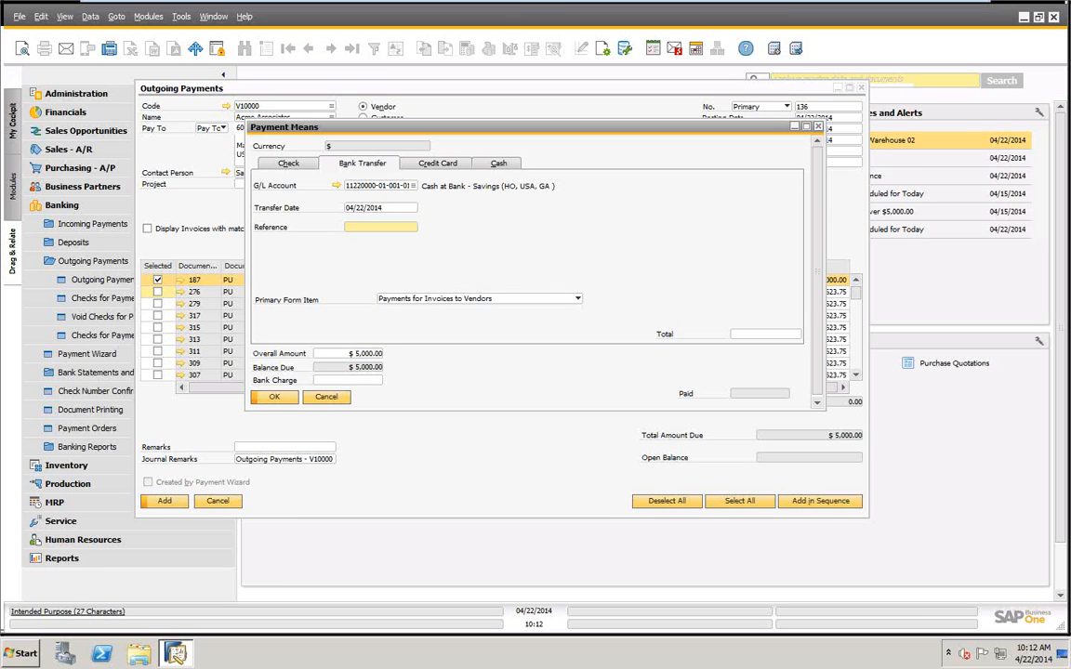
{"action": "right_click", "coordinate": [758, 336]}
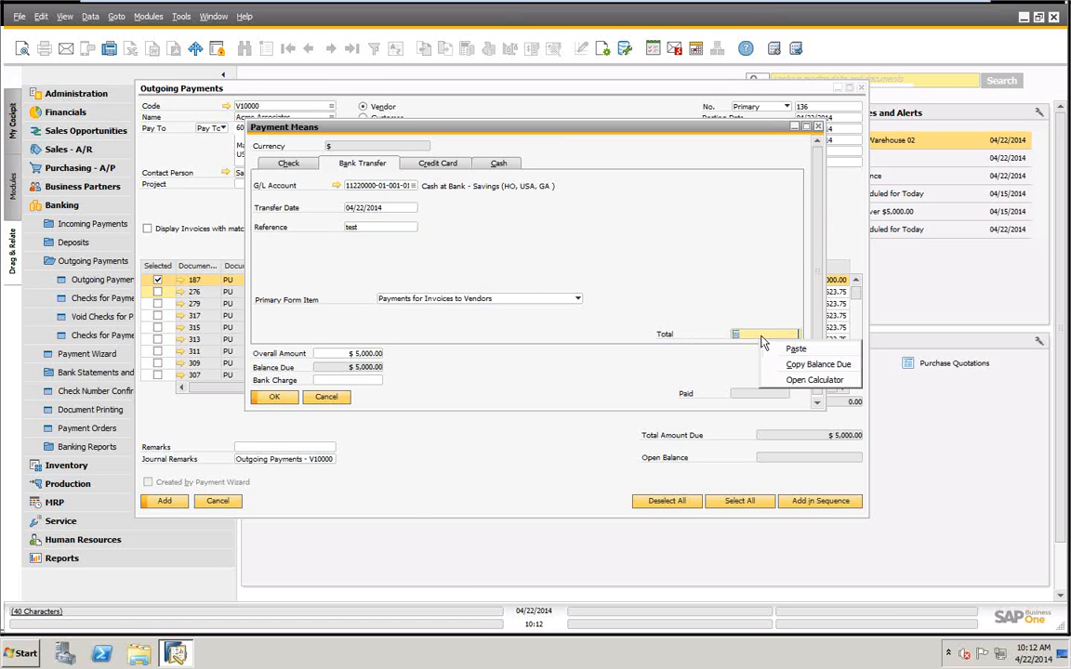
{"action": "left_click", "coordinate": [805, 364]}
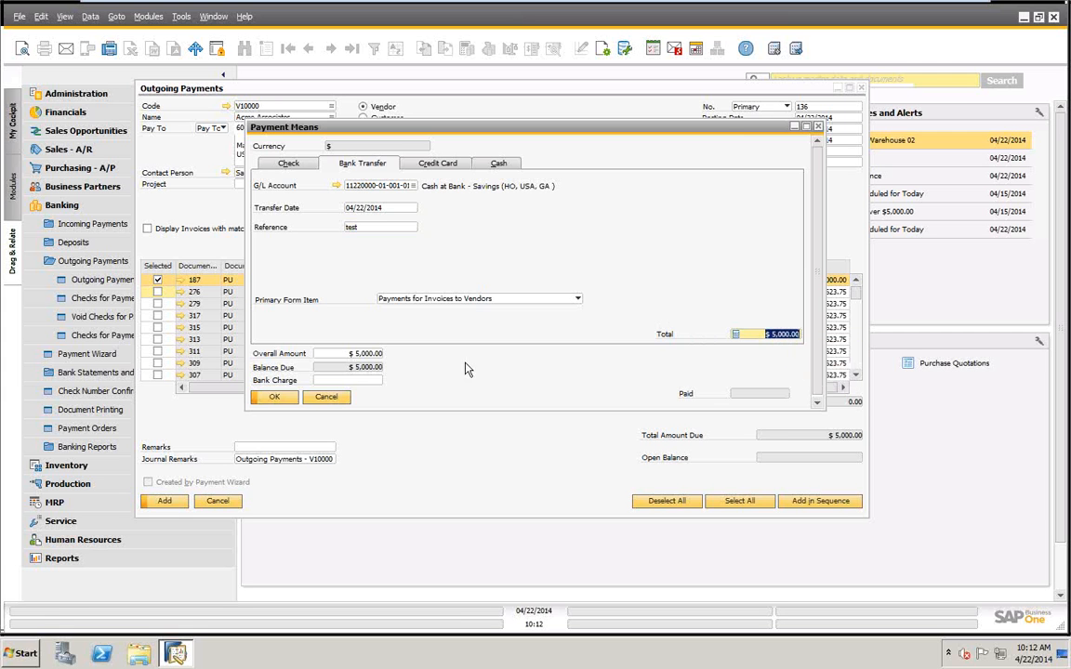
{"action": "left_click", "coordinate": [276, 398]}
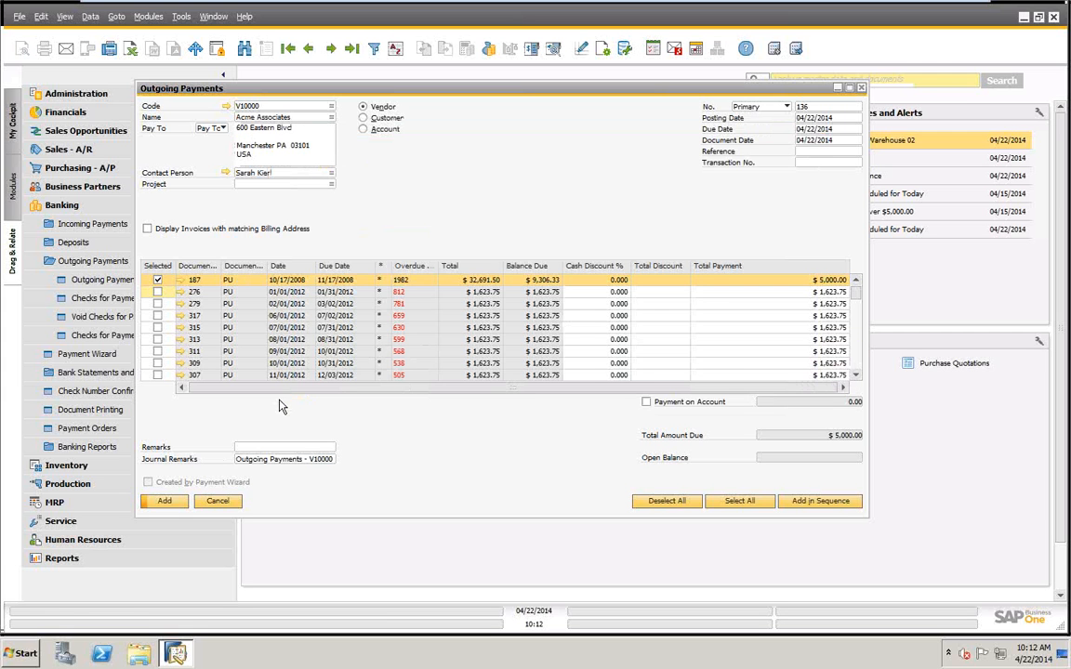
Add the bank transfer payment permanently and display the last outgoing payment record.
{"action": "left_click", "coordinate": [165, 501]}
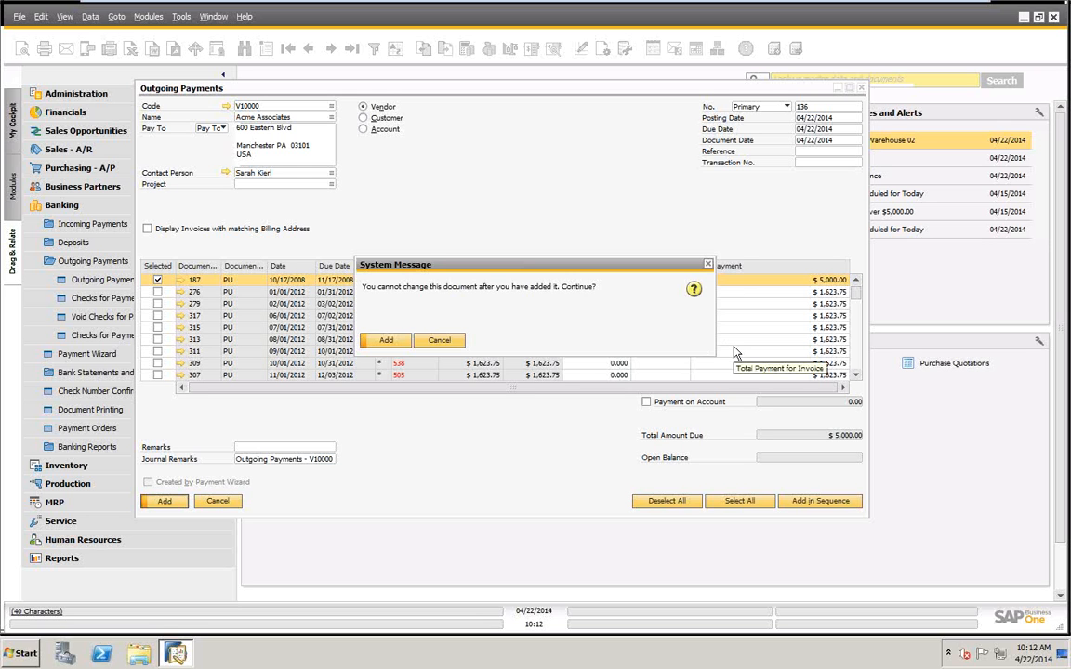
{"action": "left_click", "coordinate": [386, 340]}
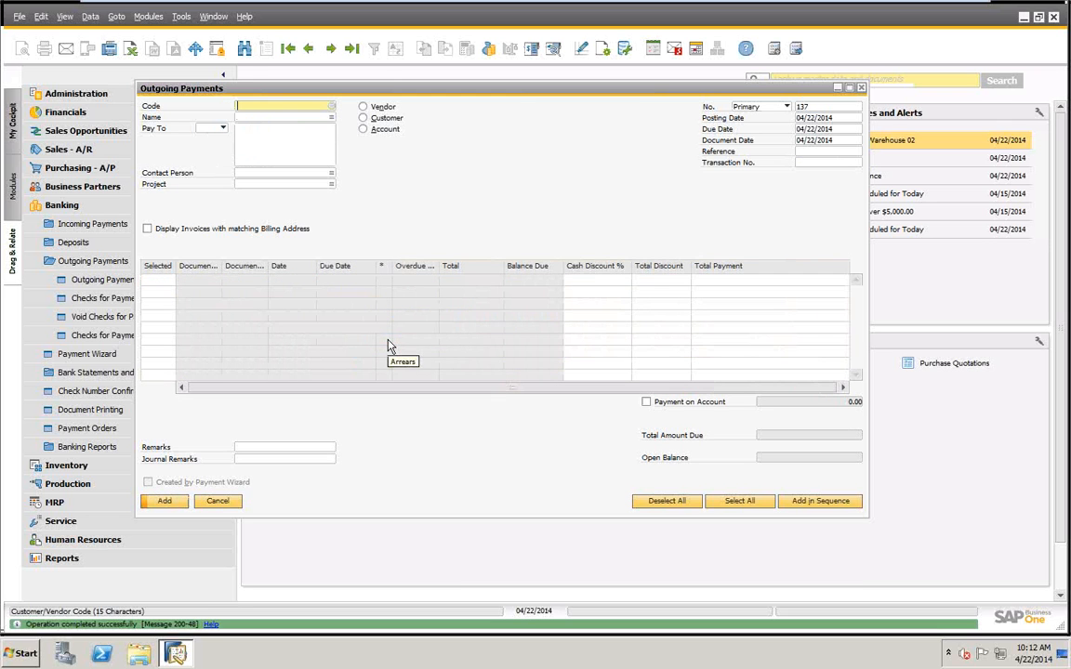
{"action": "left_click", "coordinate": [350, 52]}
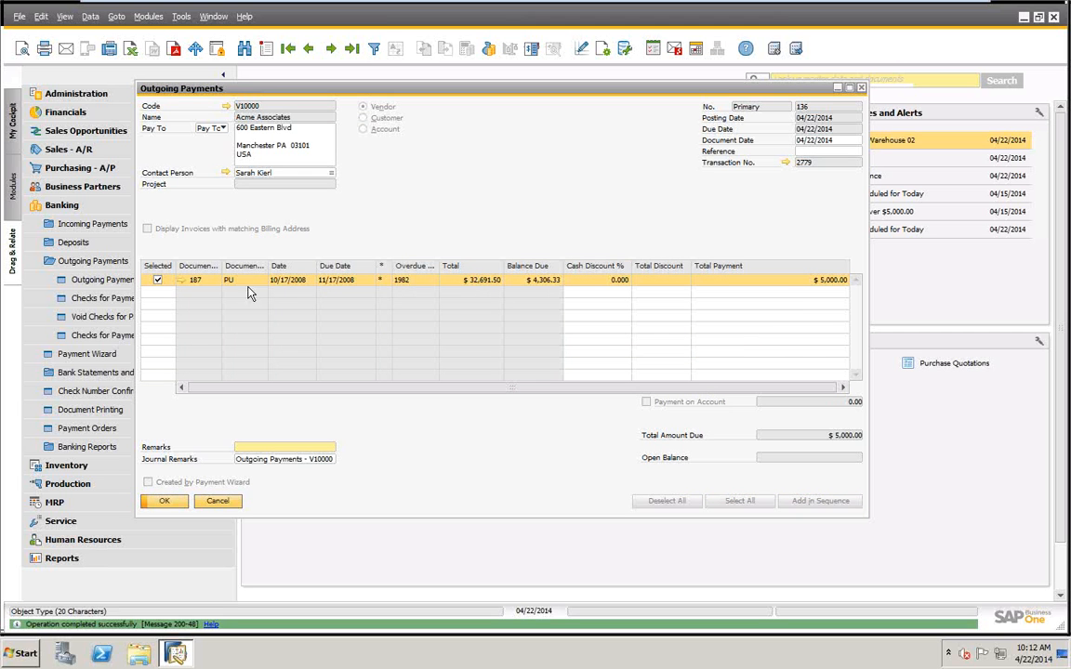
Review the posted transfer's payment means and the journal entry linked to its transaction number.
{"action": "right_click", "coordinate": [543, 126]}
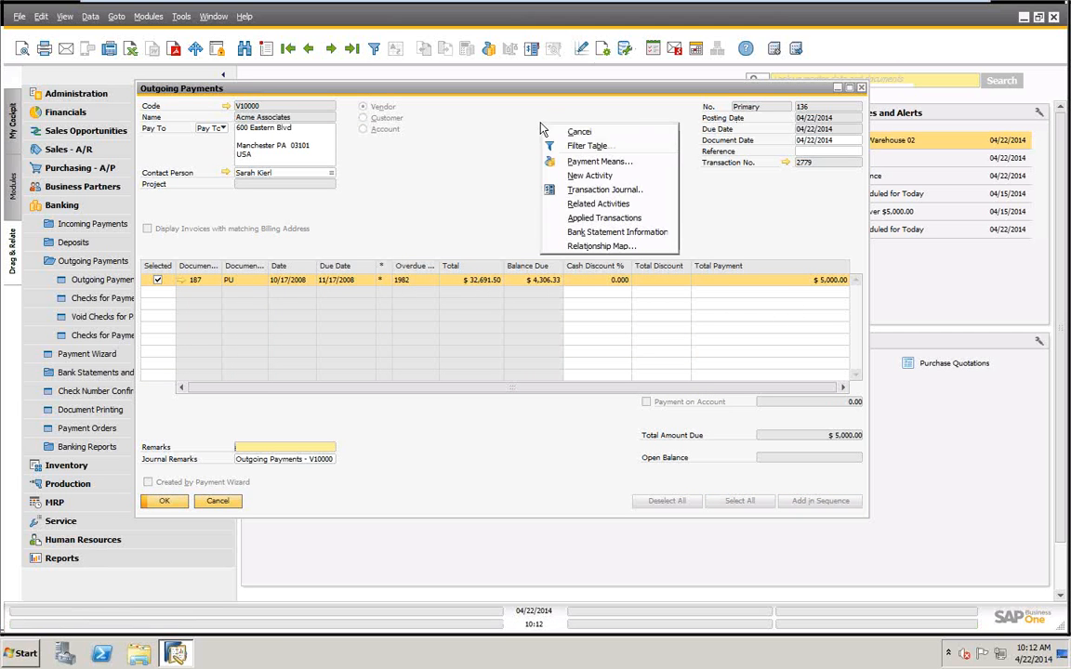
{"action": "left_click", "coordinate": [581, 163]}
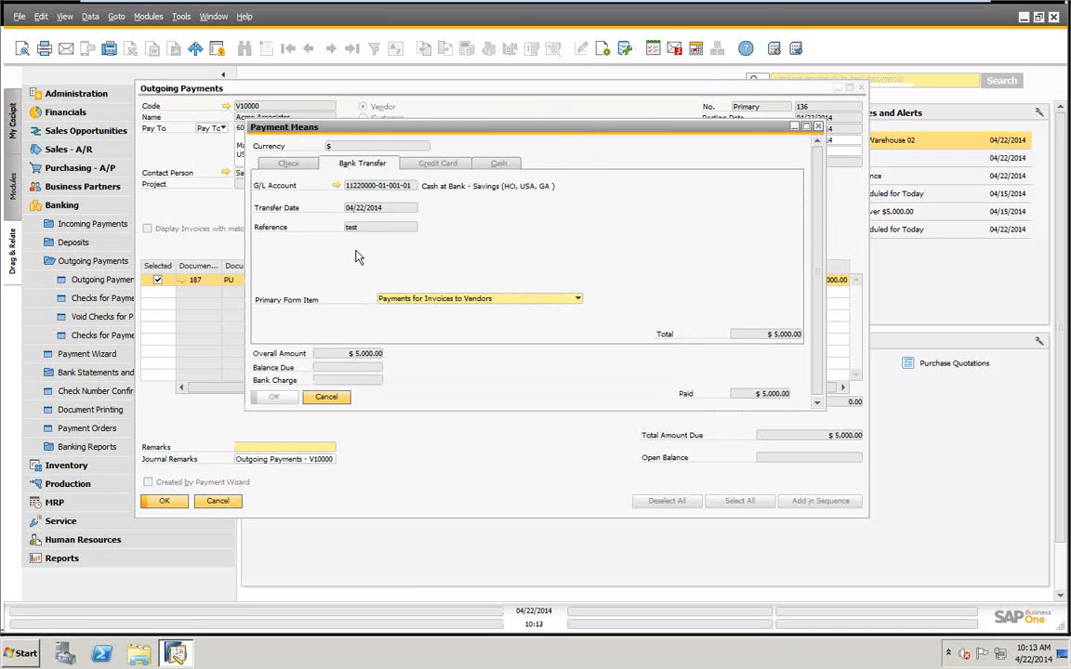
{"action": "left_click", "coordinate": [326, 399]}
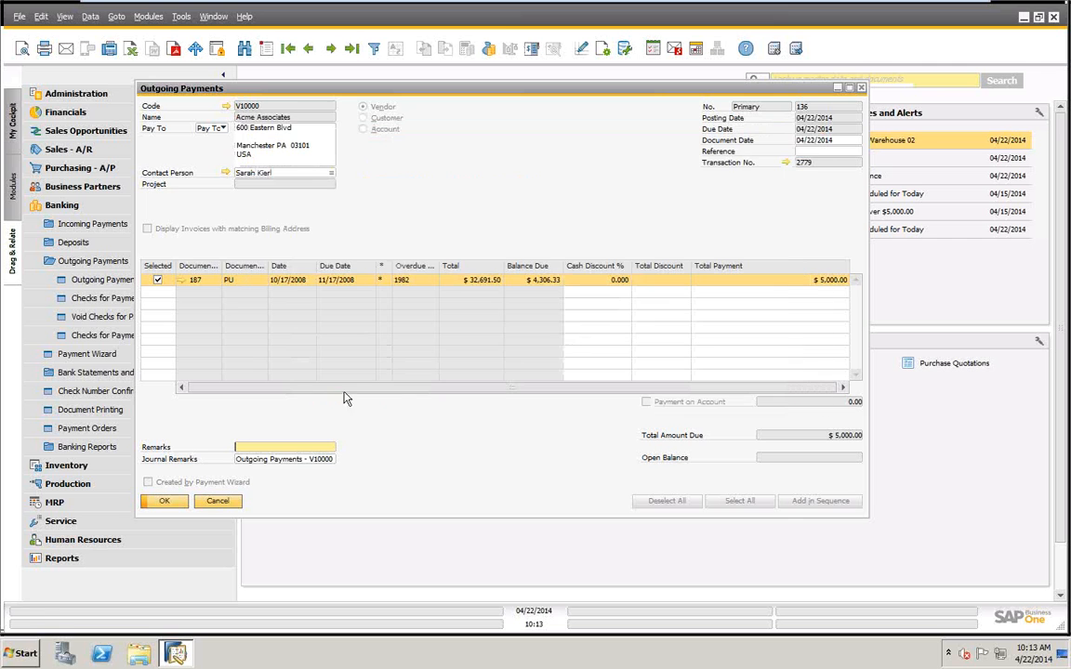
{"action": "left_click", "coordinate": [786, 165]}
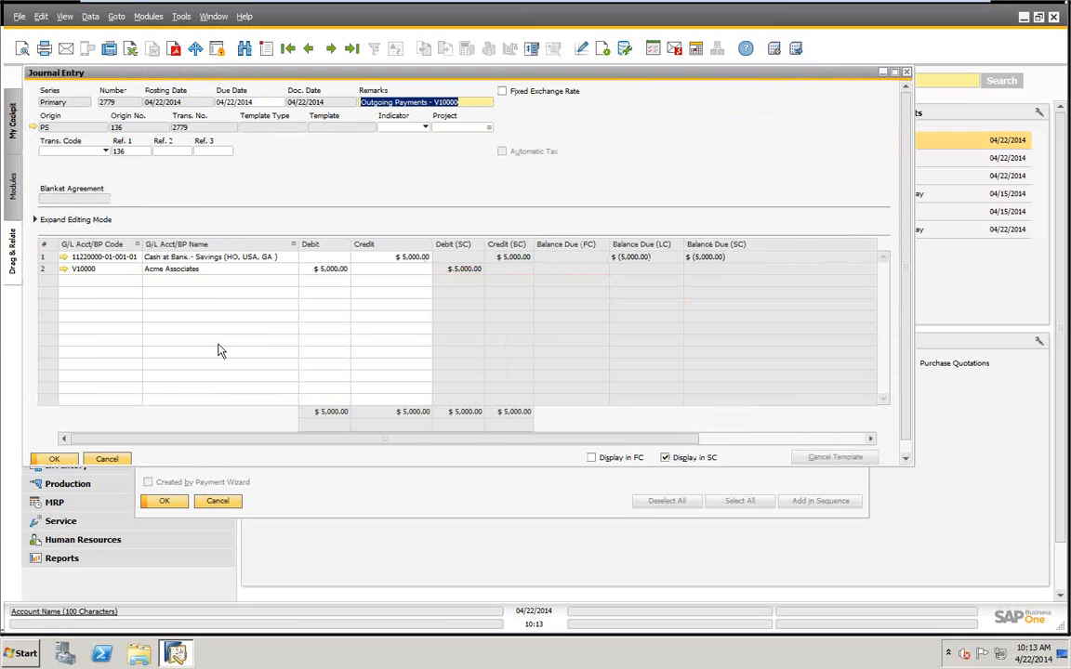
{"action": "left_click", "coordinate": [107, 459]}
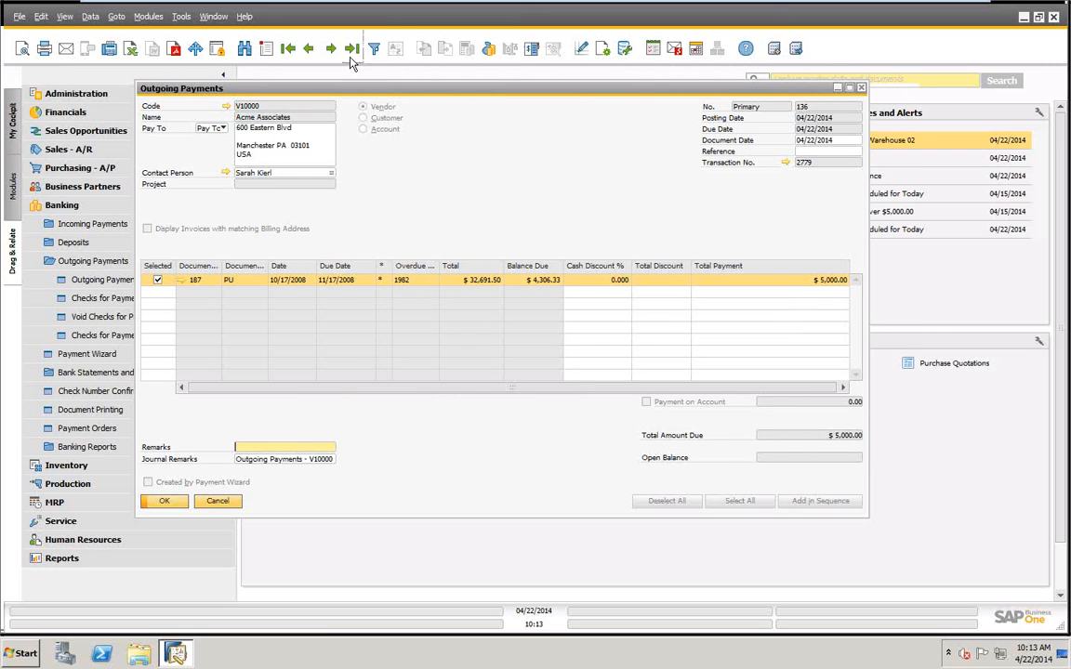
Start a new outgoing payment for the vendor Acme Associates.
{"action": "left_click", "coordinate": [268, 50]}
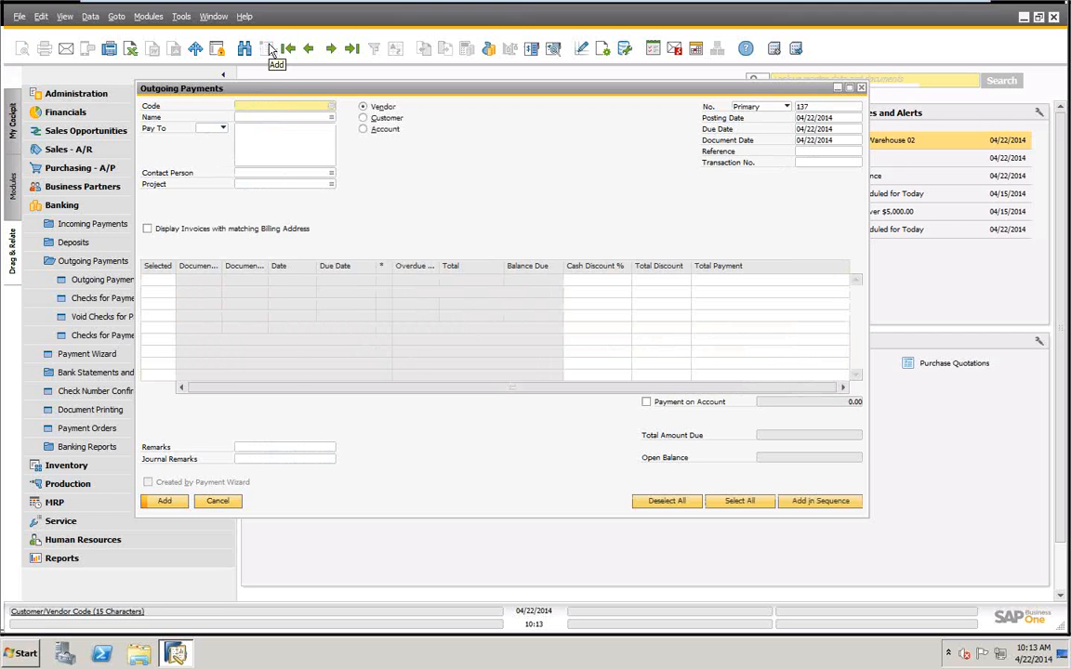
{"action": "key", "text": "Tab"}
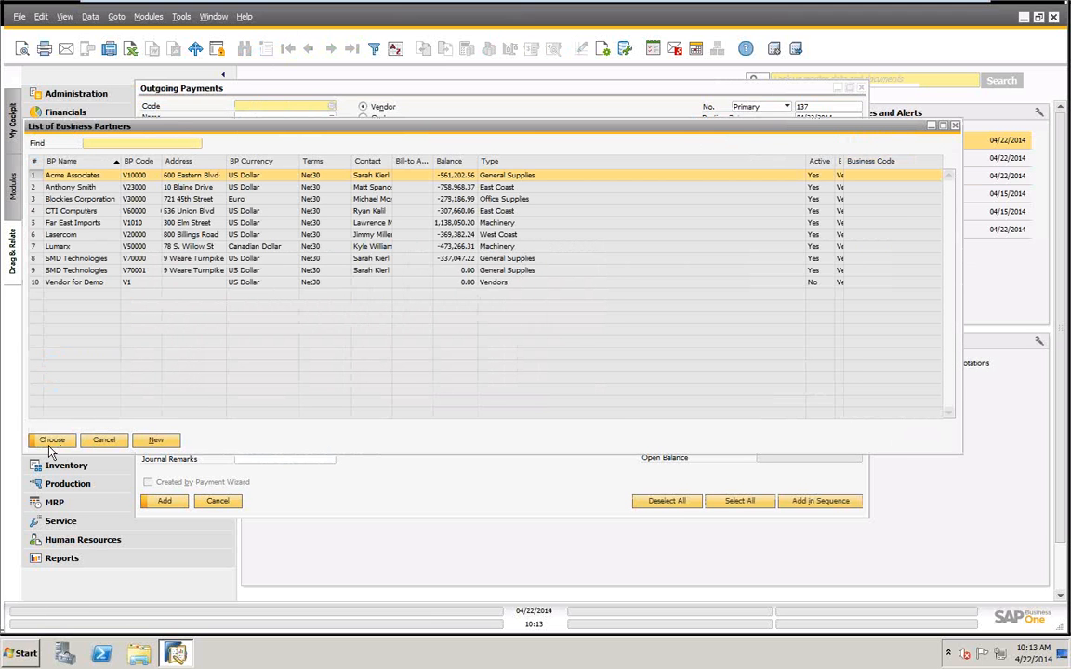
{"action": "left_click", "coordinate": [51, 441]}
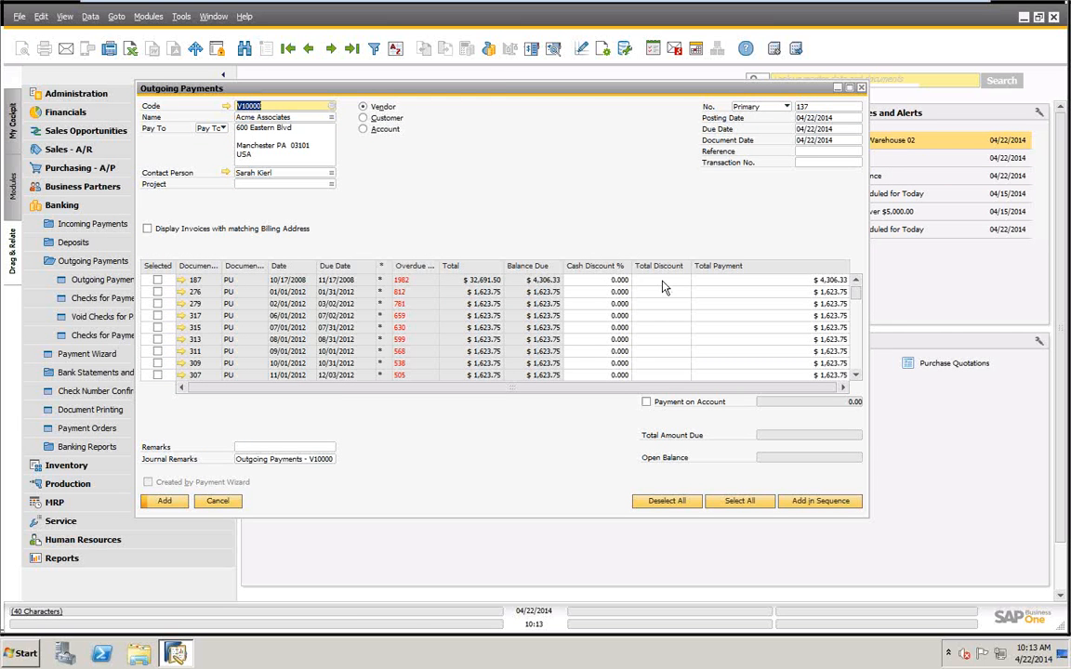
Select invoice 284 for payment and try to enter a total discount of .03 for it.
{"action": "scroll", "coordinate": [488, 288], "scroll_direction": "down", "scroll_amount": 2}
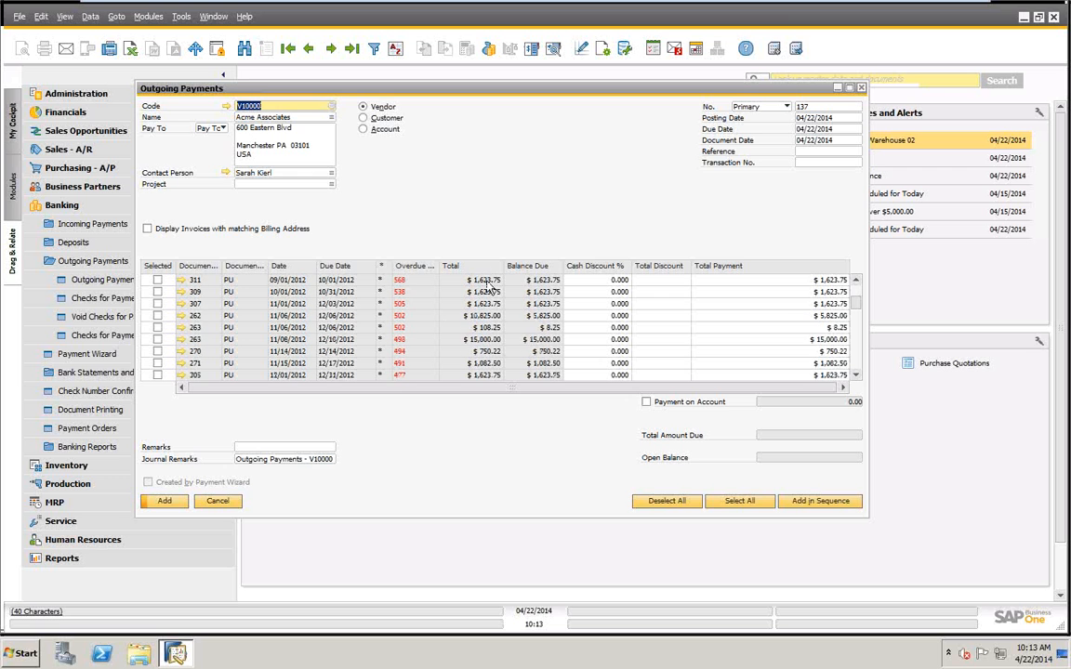
{"action": "scroll", "coordinate": [487, 288], "scroll_direction": "down", "scroll_amount": 3}
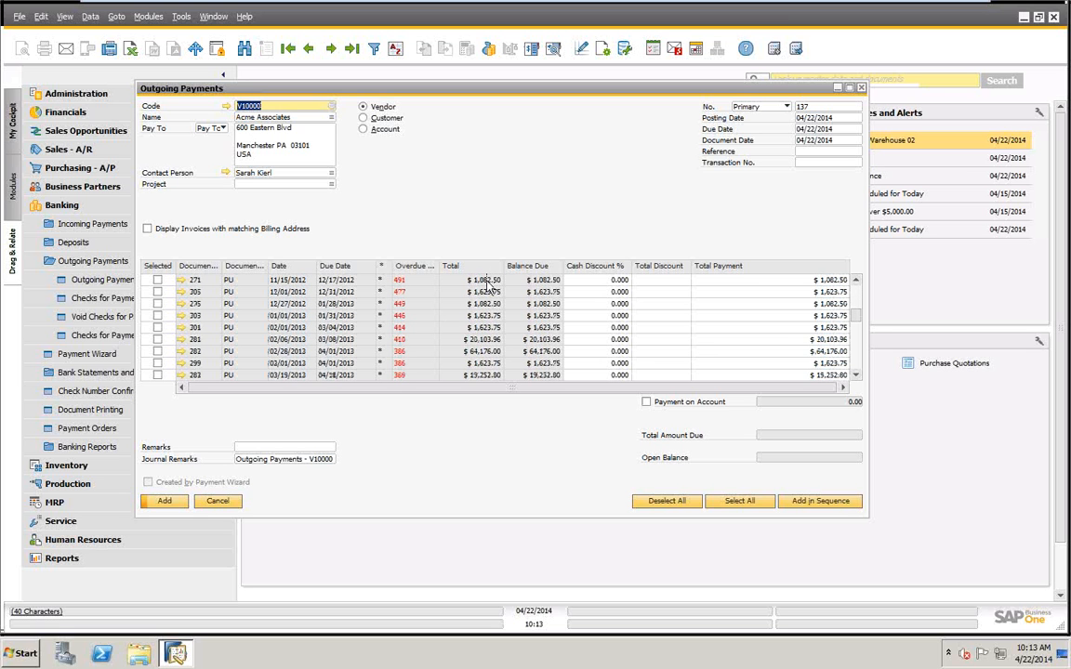
{"action": "scroll", "coordinate": [488, 288], "scroll_direction": "down", "scroll_amount": 2}
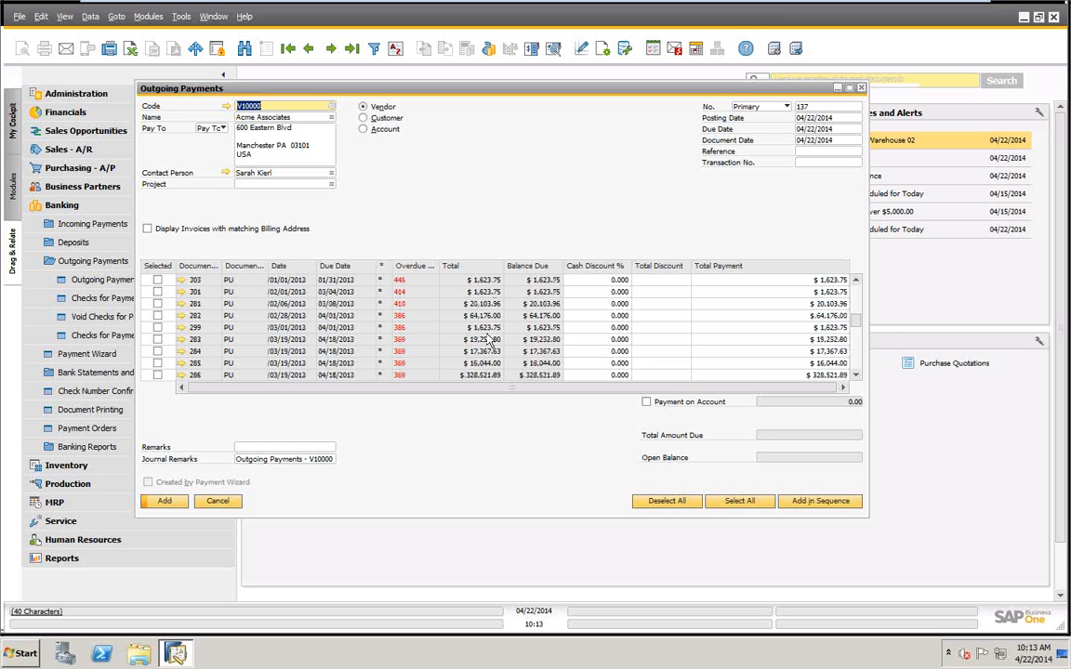
{"action": "left_click", "coordinate": [157, 351]}
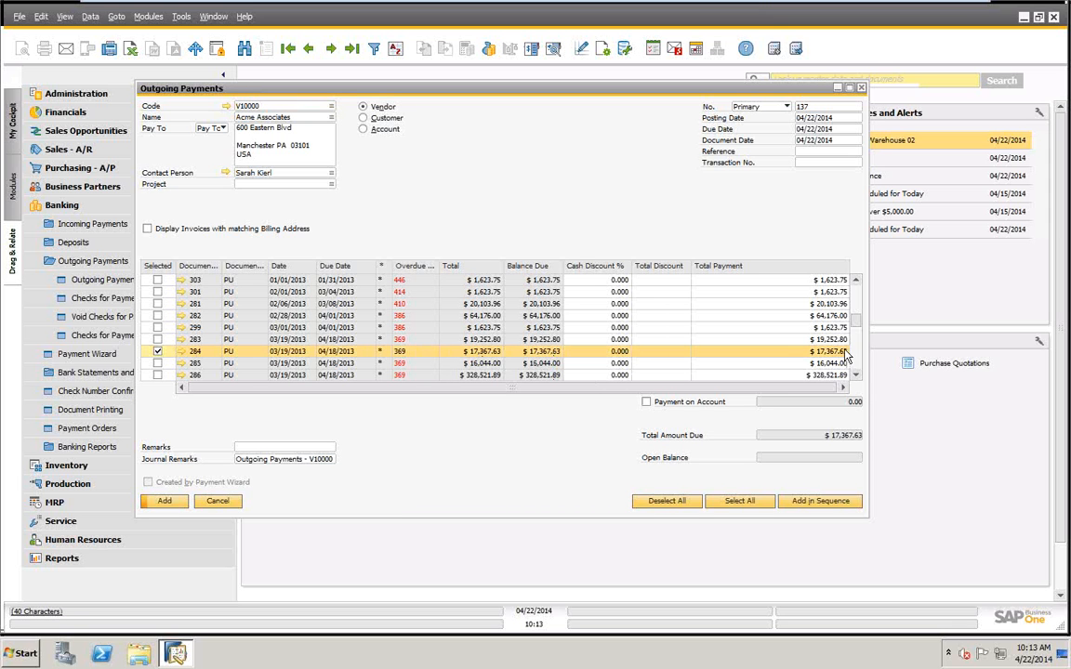
{"action": "left_click", "coordinate": [650, 350]}
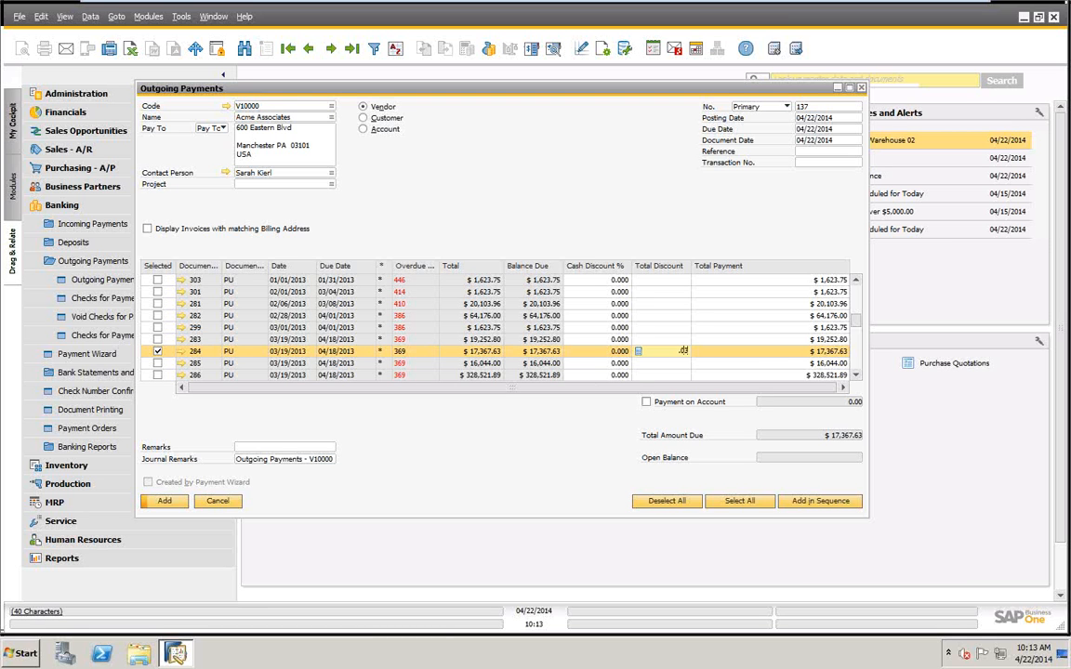
{"action": "key", "text": "Tab"}
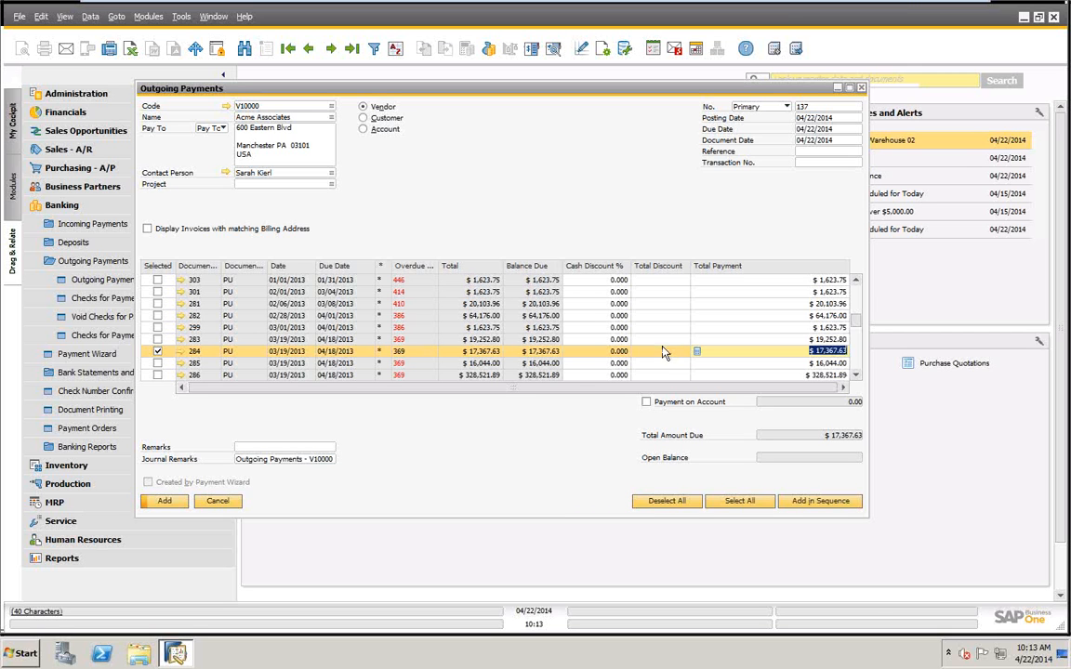
{"action": "left_click", "coordinate": [662, 351]}
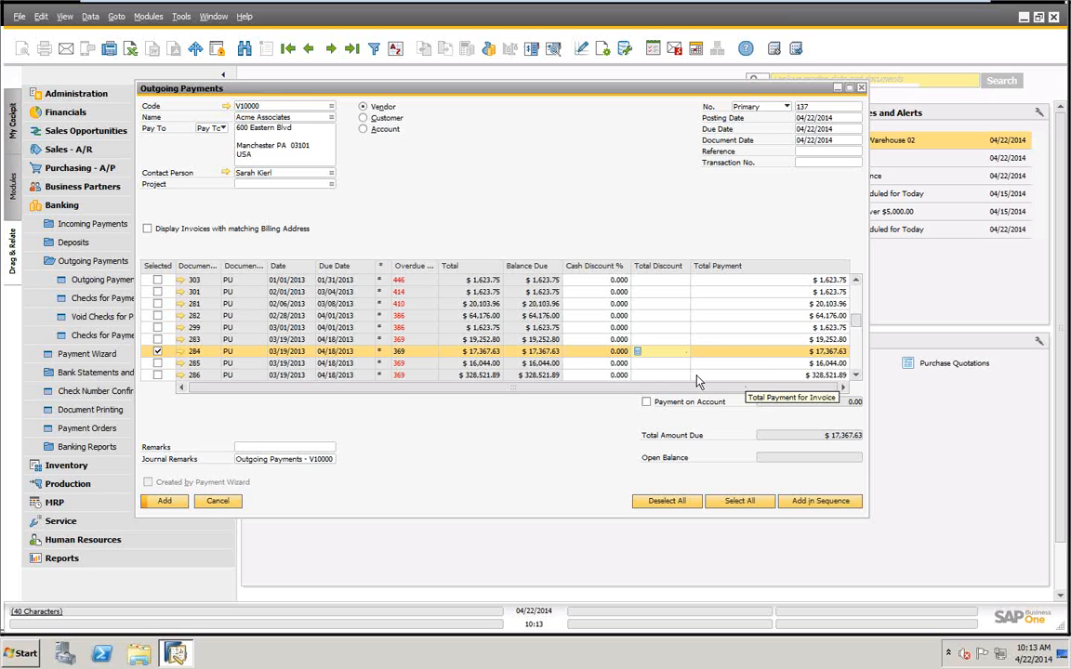
{"action": "type", "text": ".03"}
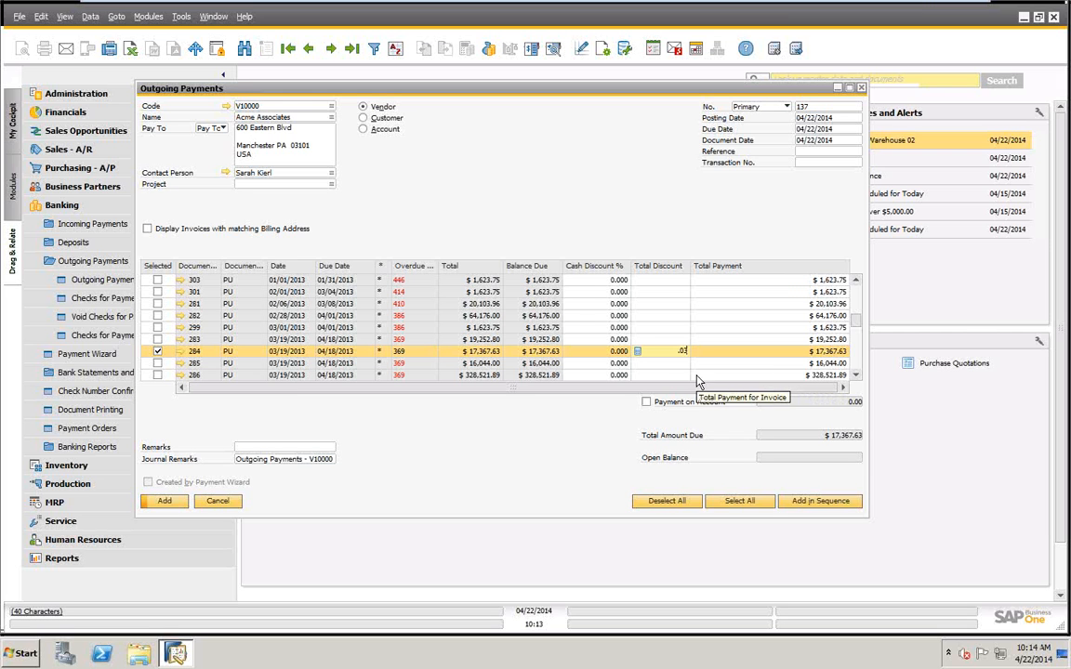
{"action": "key", "text": "Tab"}
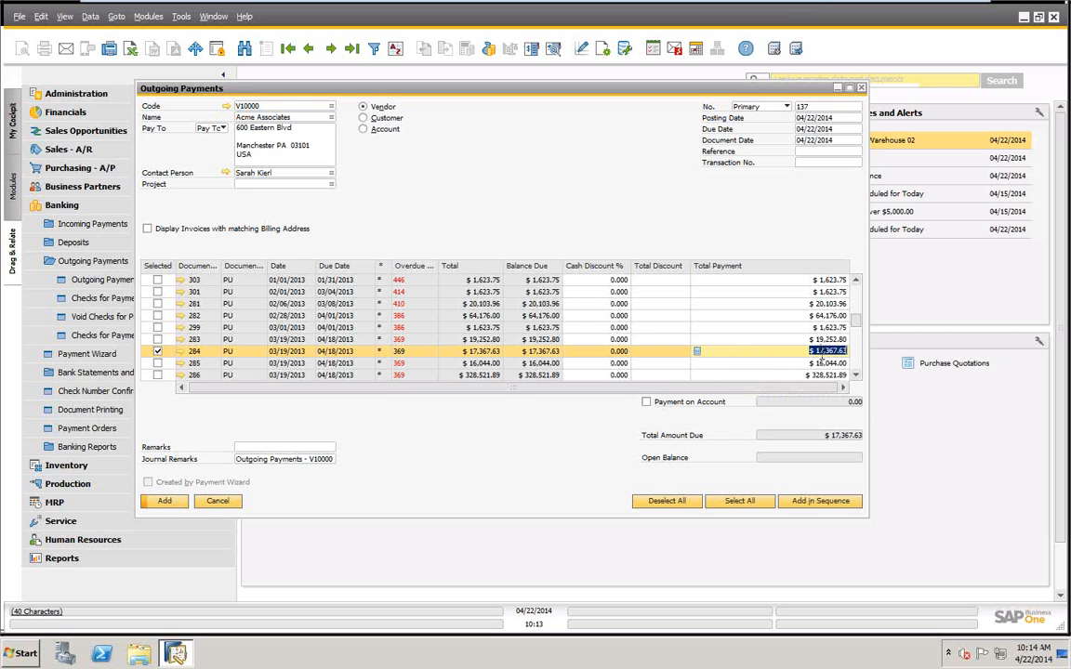
Try a total payment of $17,367.60 for invoice 284, and deselect the invoice.
{"action": "left_click", "coordinate": [843, 351]}
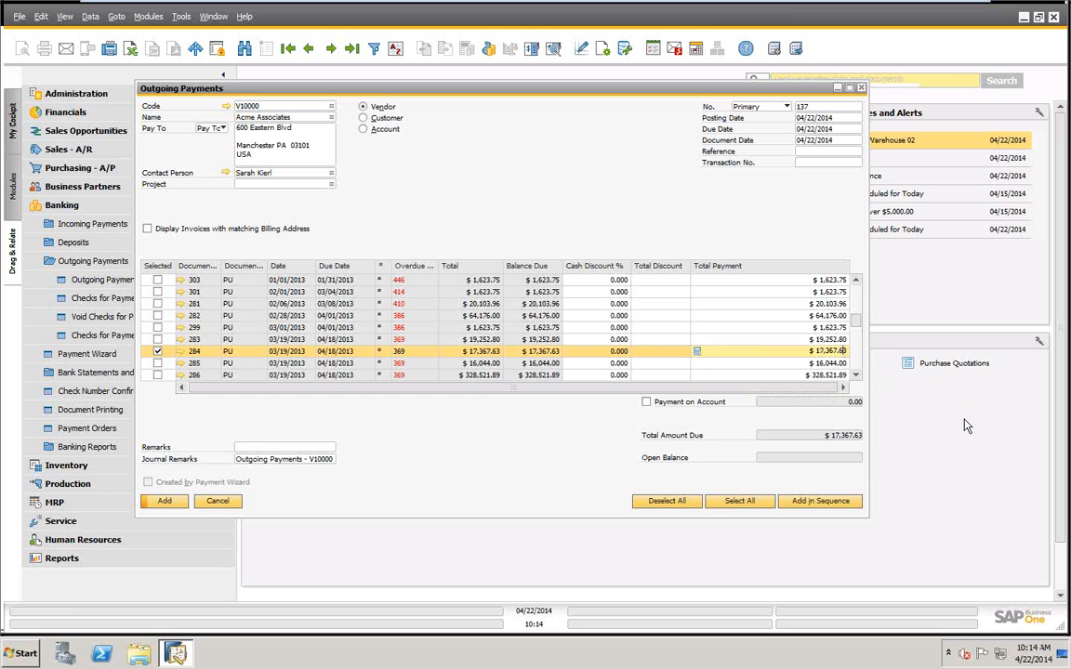
{"action": "key", "text": "BackSpace"}
{"action": "left_click", "coordinate": [662, 352]}
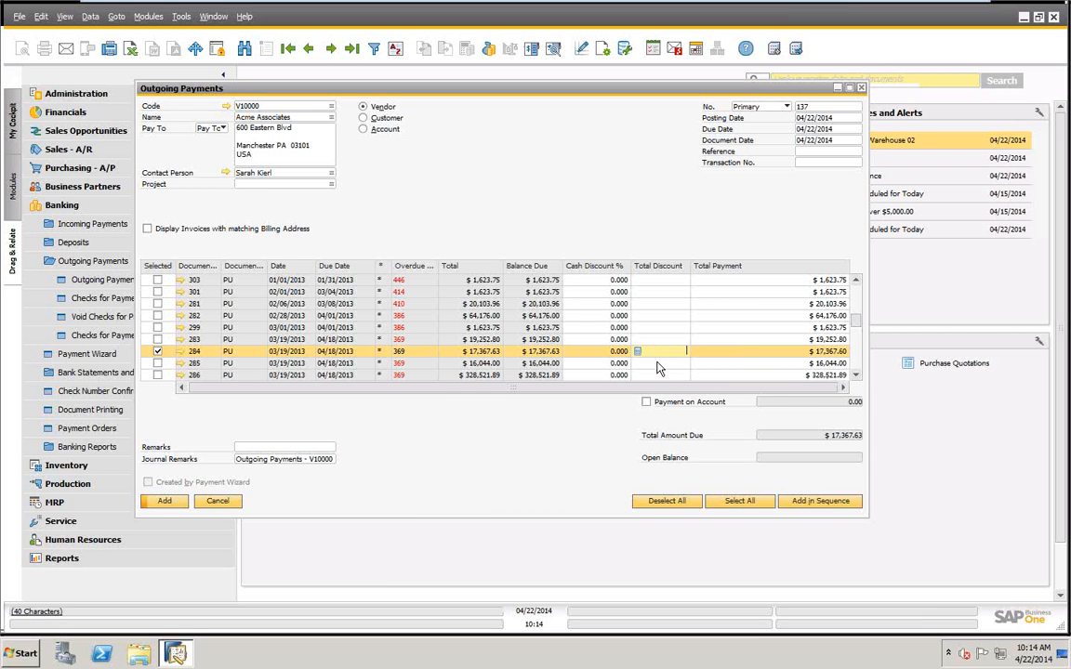
{"action": "key", "text": "Tab"}
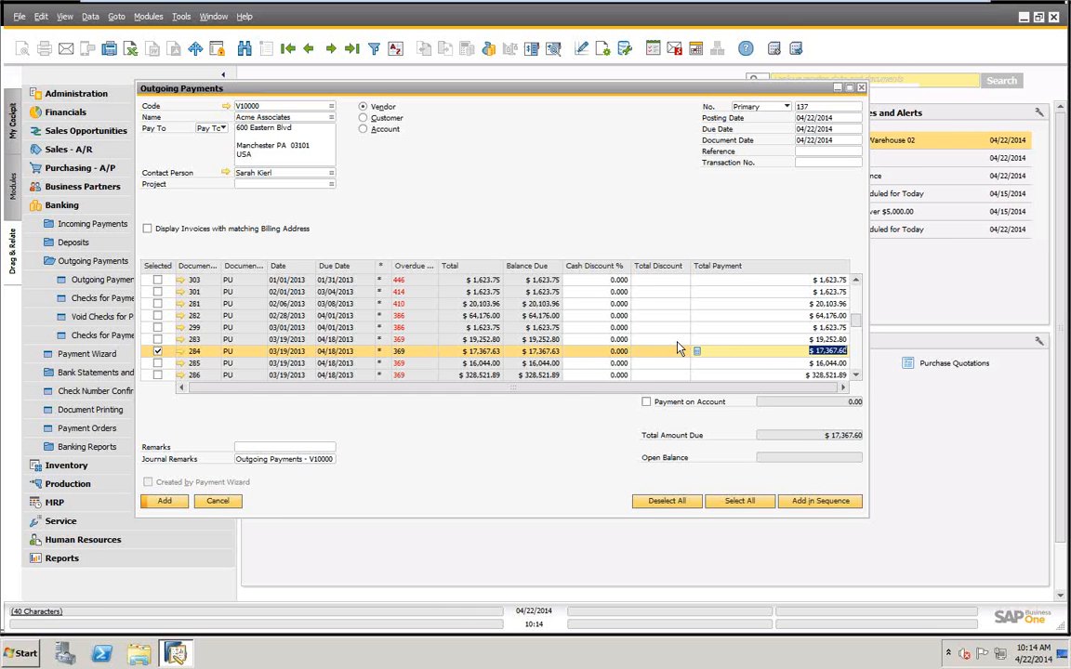
{"action": "left_click", "coordinate": [158, 351]}
Select invoice 187 for payment with a cash discount of 10%.
{"action": "scroll", "coordinate": [535, 354], "scroll_direction": "up", "scroll_amount": 4}
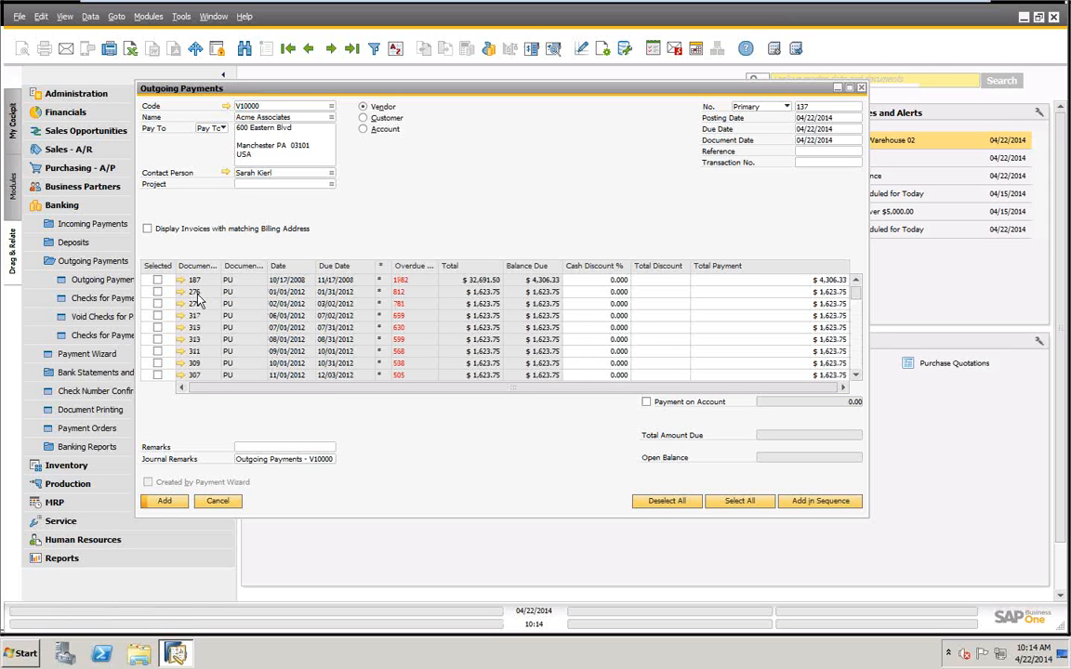
{"action": "left_click", "coordinate": [626, 278]}
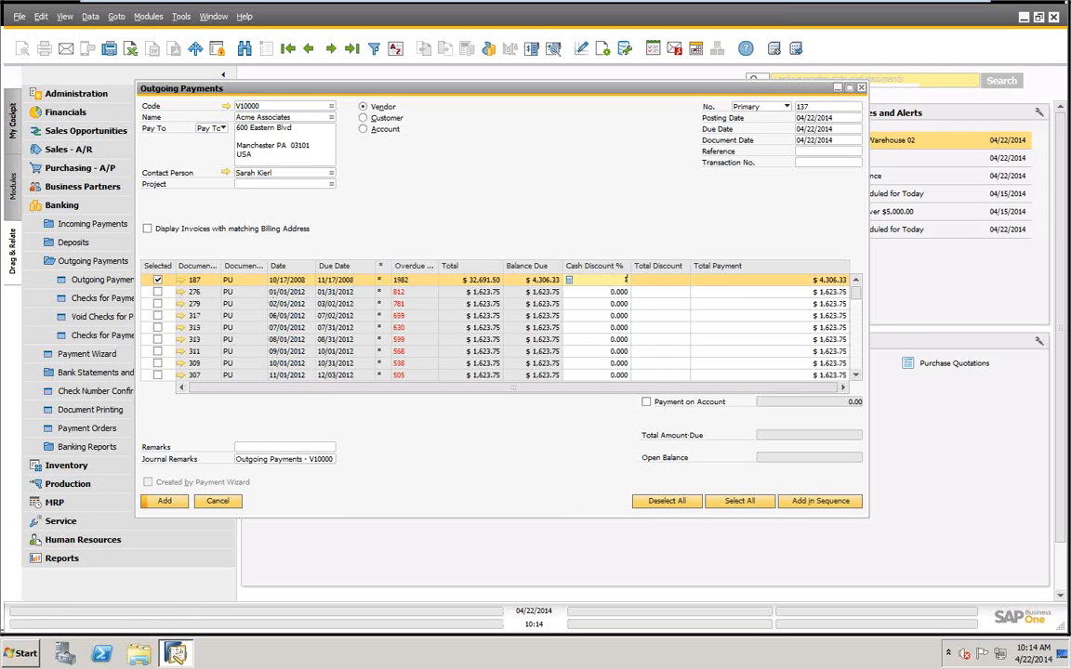
{"action": "type", "text": "10"}
{"action": "key", "text": "Tab"}
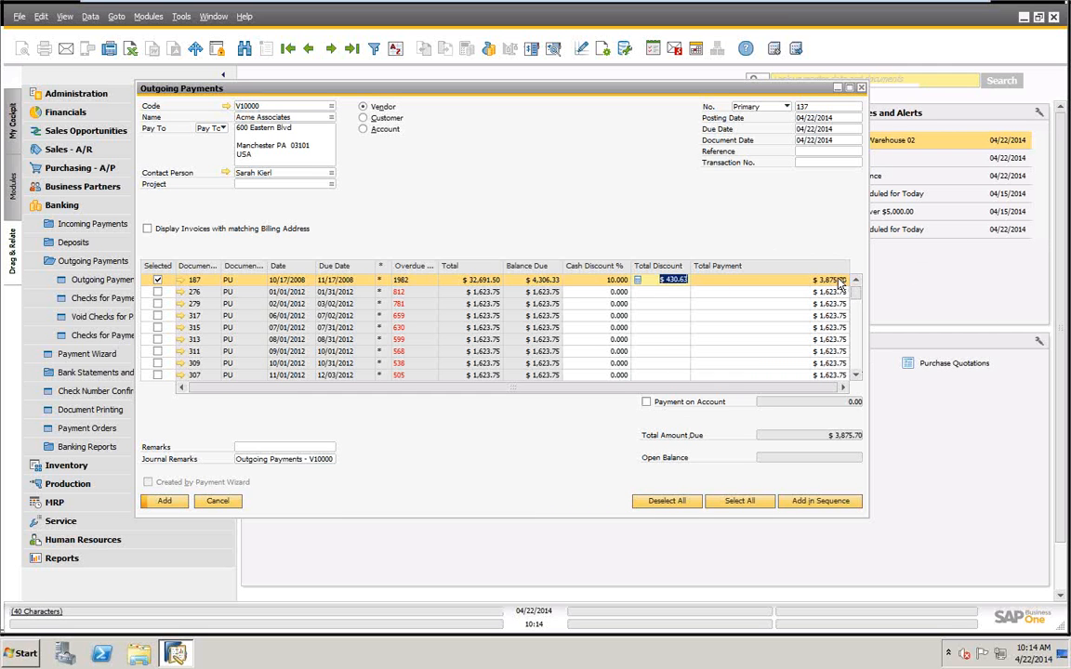
Set the payment means to a check, copying the $3,875.70 balance due as its amount.
{"action": "right_click", "coordinate": [585, 169]}
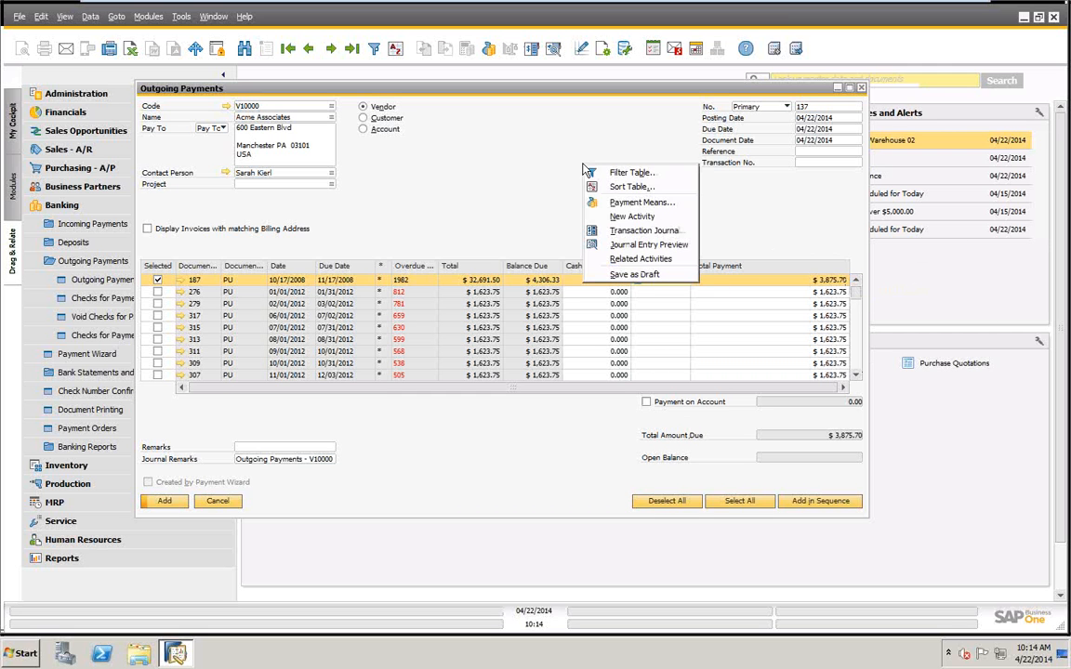
{"action": "left_click", "coordinate": [591, 201]}
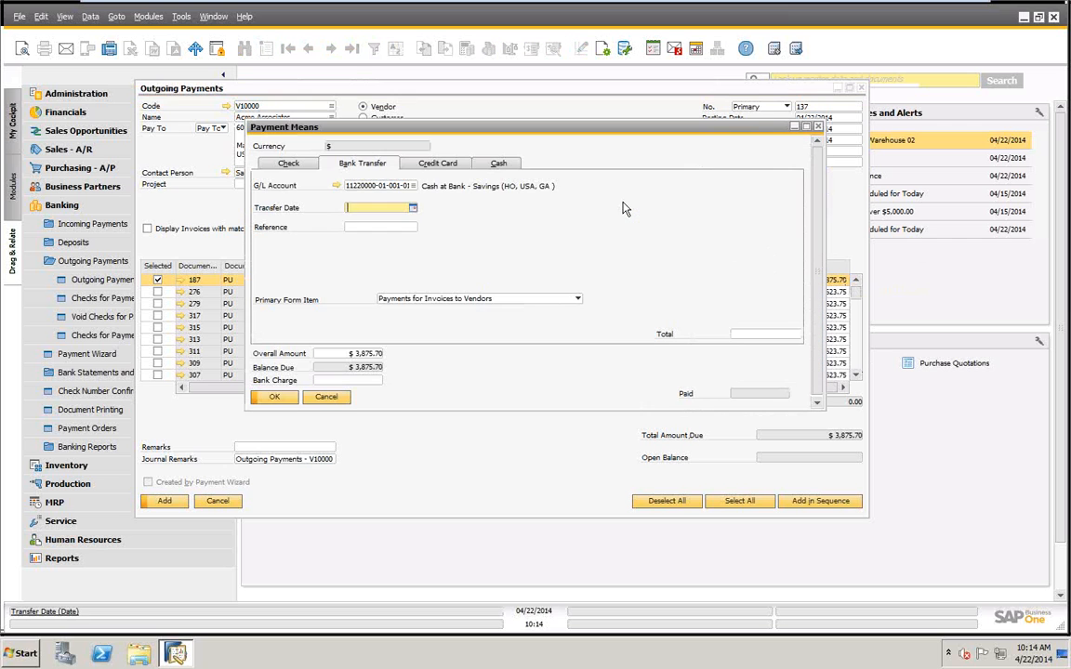
{"action": "left_click", "coordinate": [294, 165]}
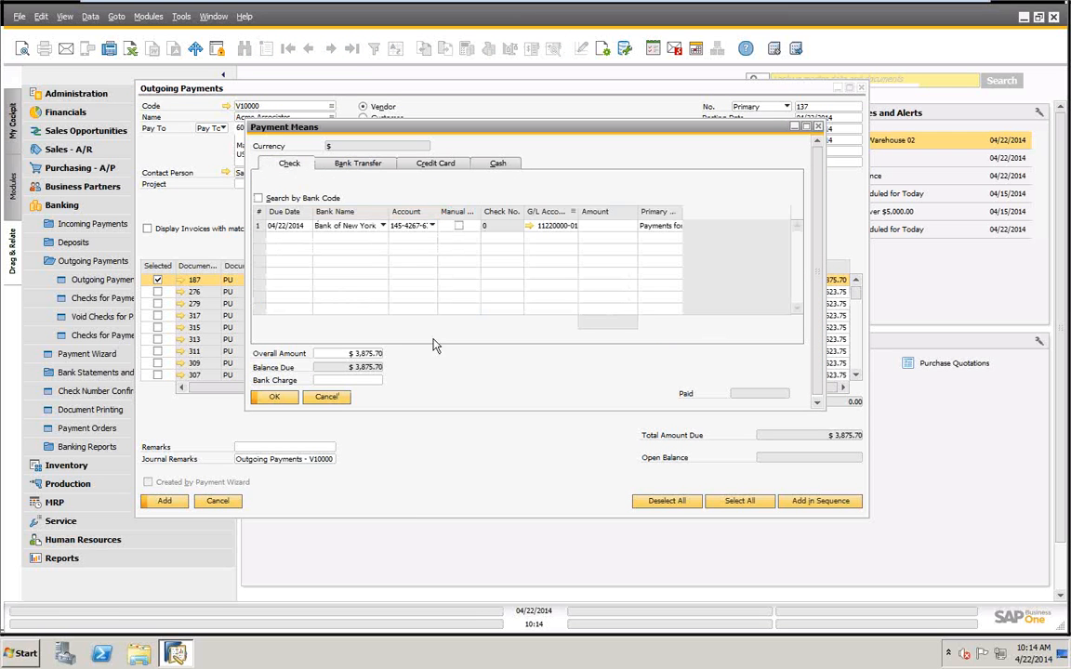
{"action": "right_click", "coordinate": [607, 229]}
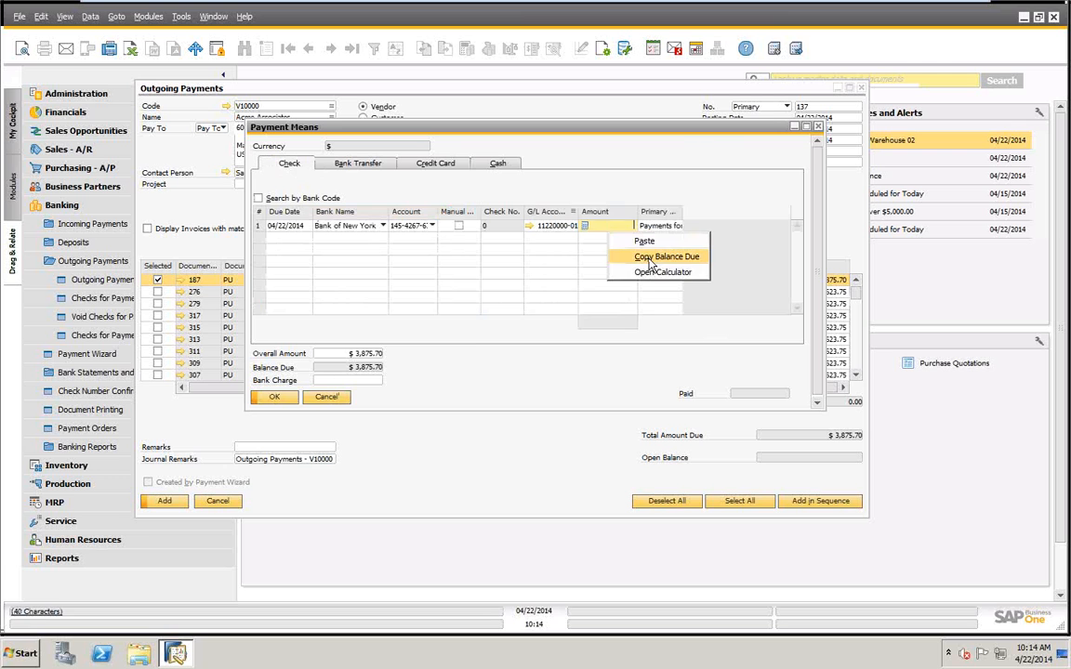
{"action": "left_click", "coordinate": [651, 257]}
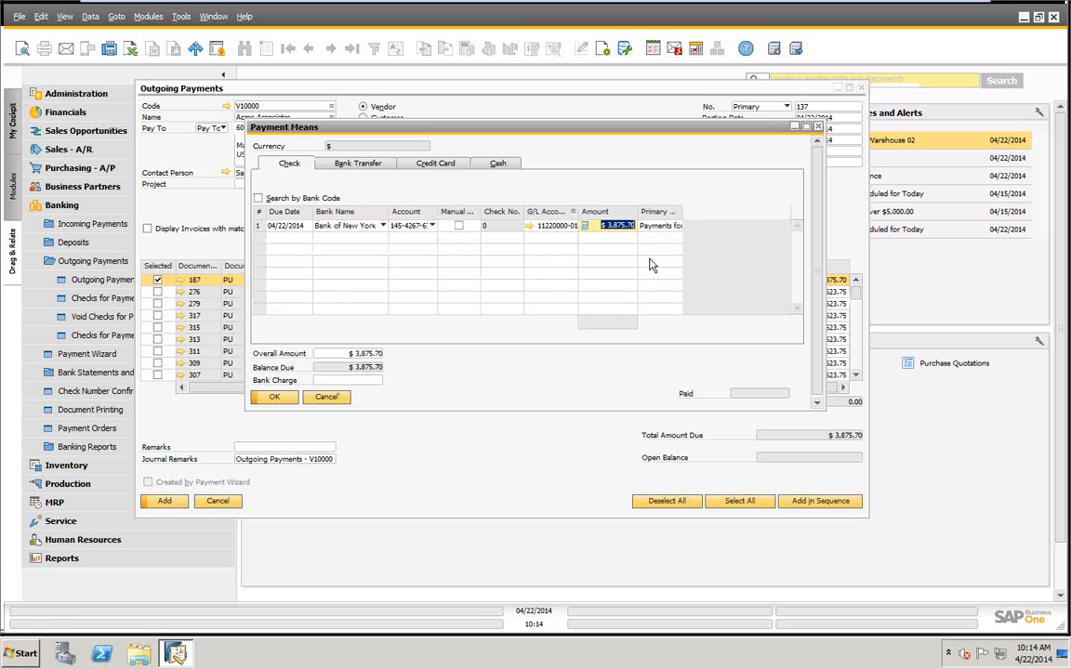
{"action": "left_click", "coordinate": [274, 398]}
Add the discounted check payment permanently and display the last outgoing payment record.
{"action": "left_click", "coordinate": [164, 502]}
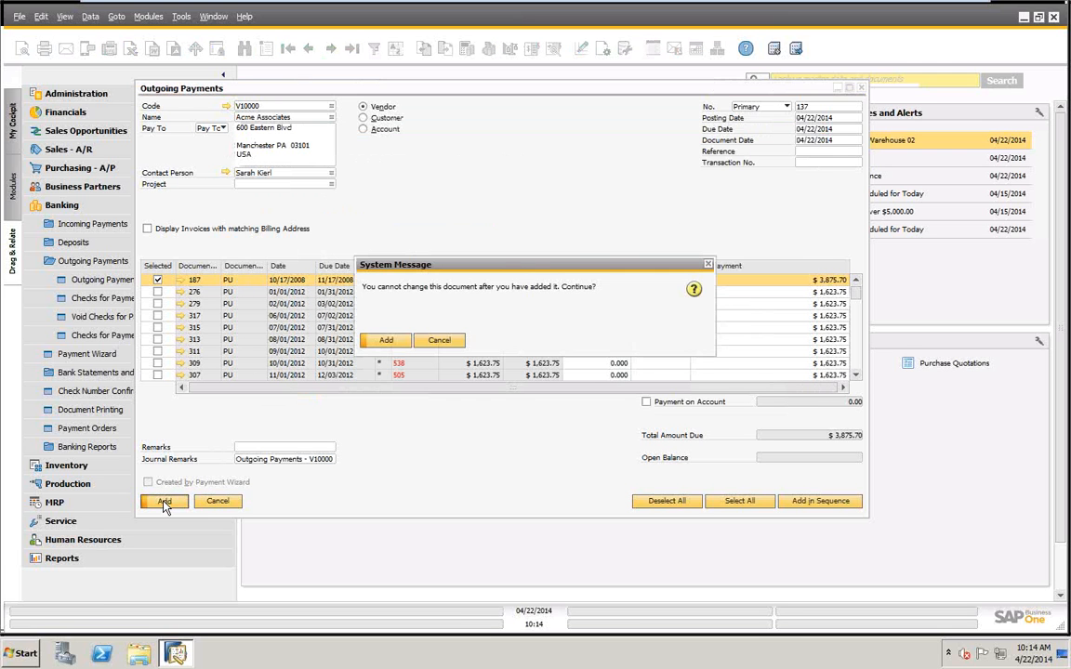
{"action": "left_click", "coordinate": [387, 342]}
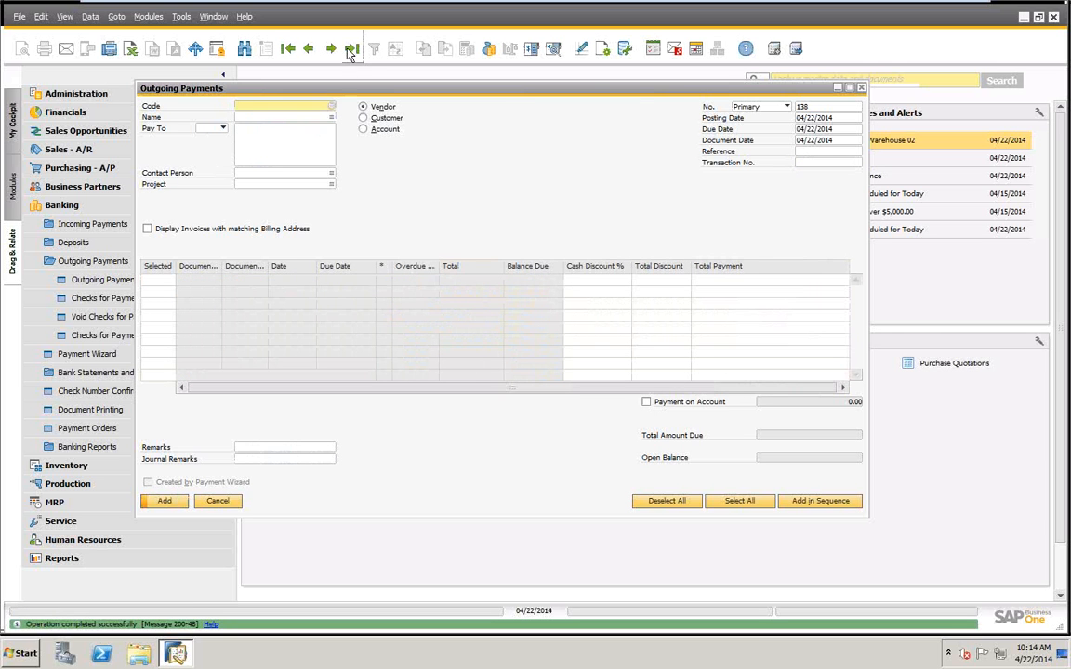
{"action": "left_click", "coordinate": [350, 51]}
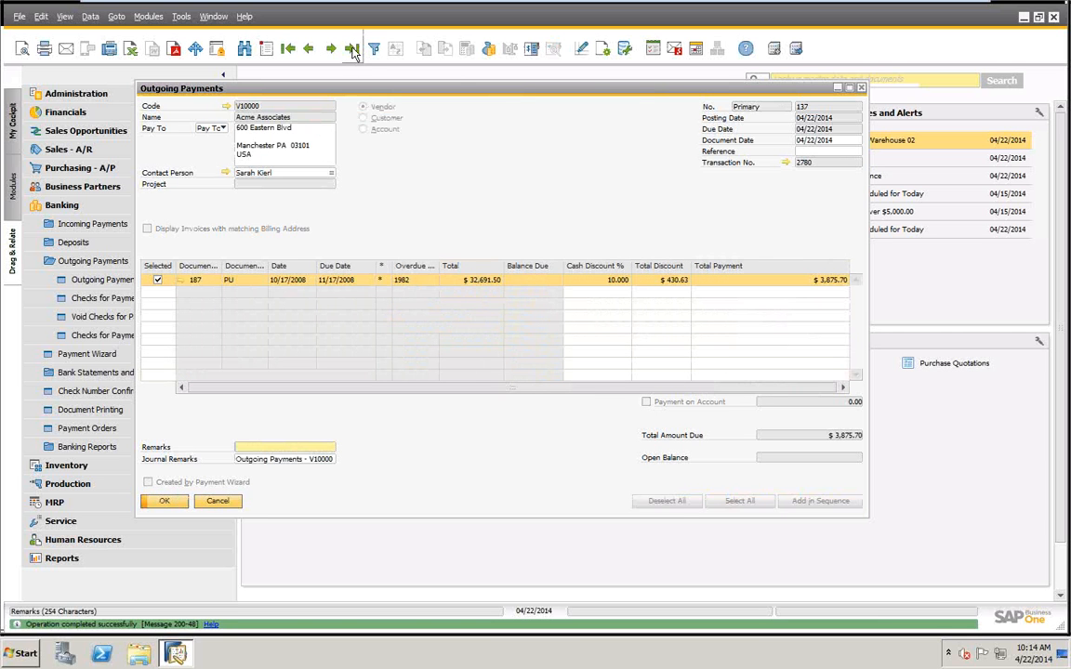
Review the journal entry linked to the discounted payment's transaction number and return to the last payment record.
{"action": "left_click", "coordinate": [786, 164]}
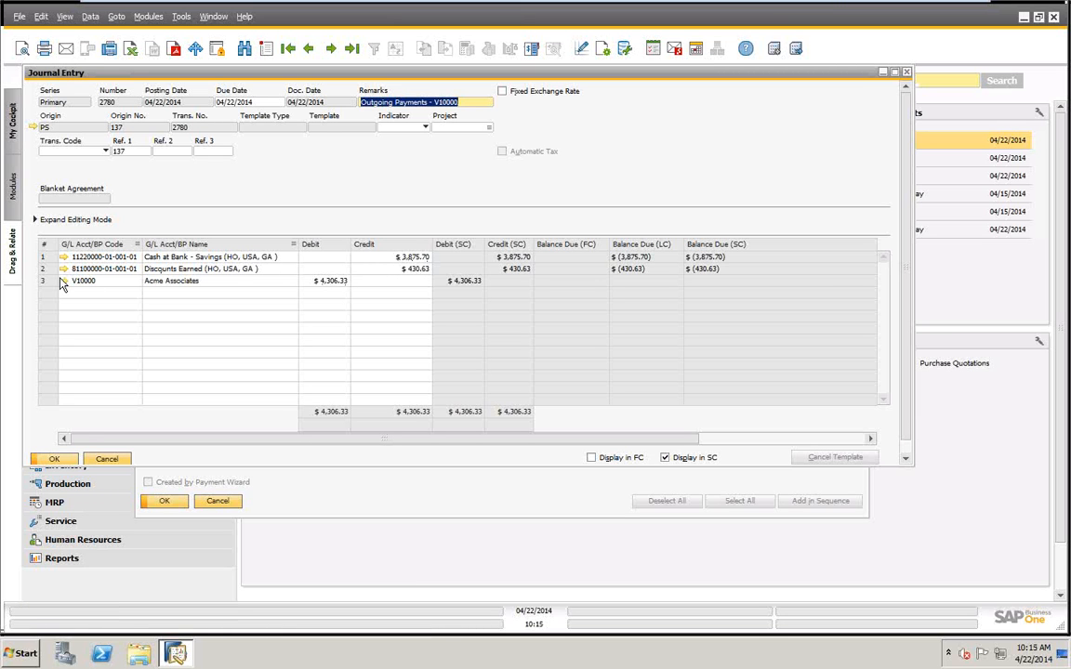
{"action": "left_click", "coordinate": [106, 459]}
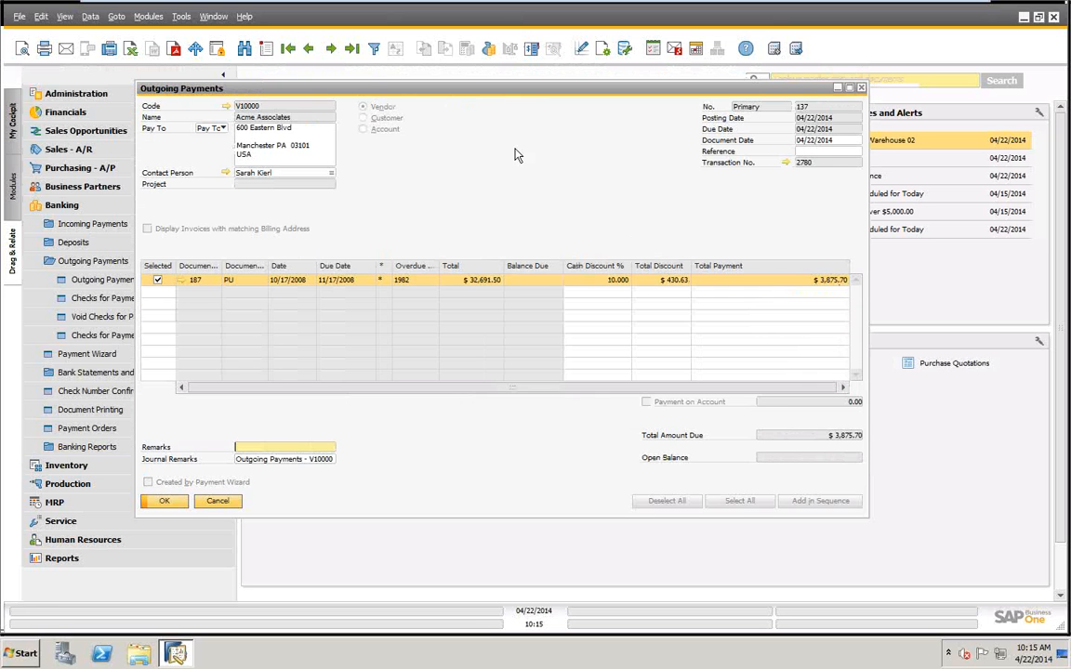
{"action": "left_click", "coordinate": [354, 52]}
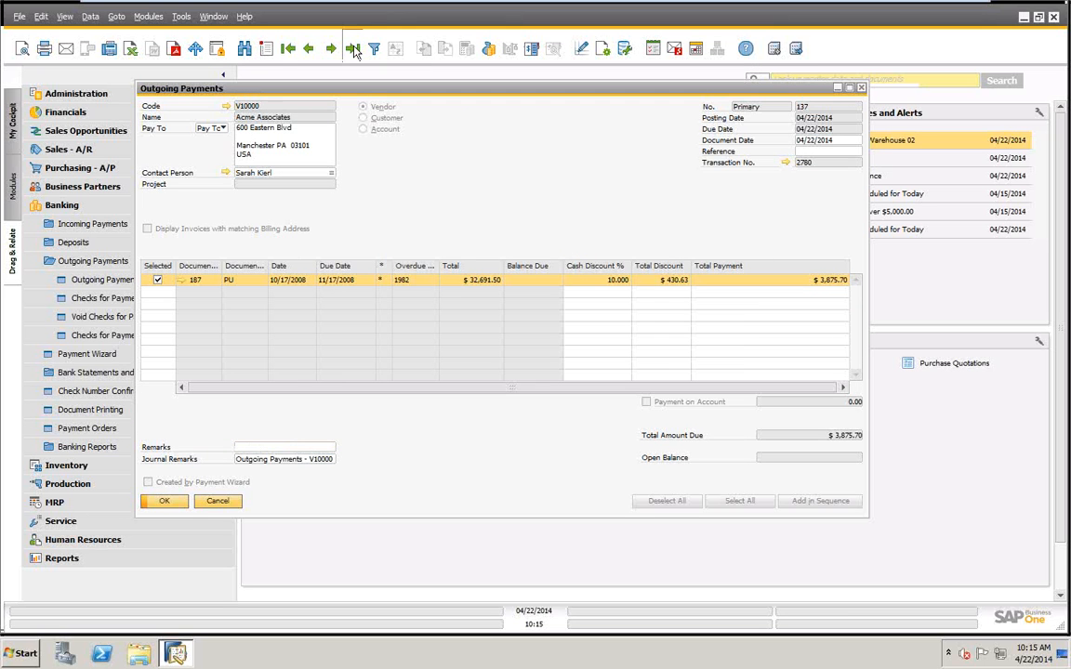
Start another outgoing payment for Acme Associates and select invoice 276 with its full balance as total payment.
{"action": "left_click", "coordinate": [268, 49]}
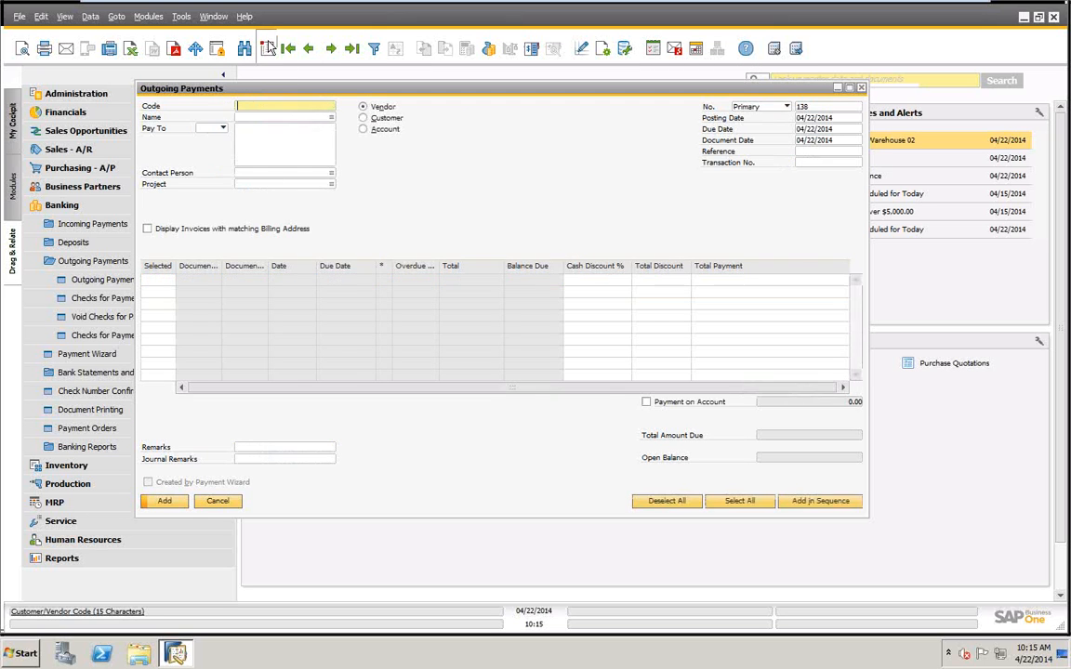
{"action": "key", "text": "Tab"}
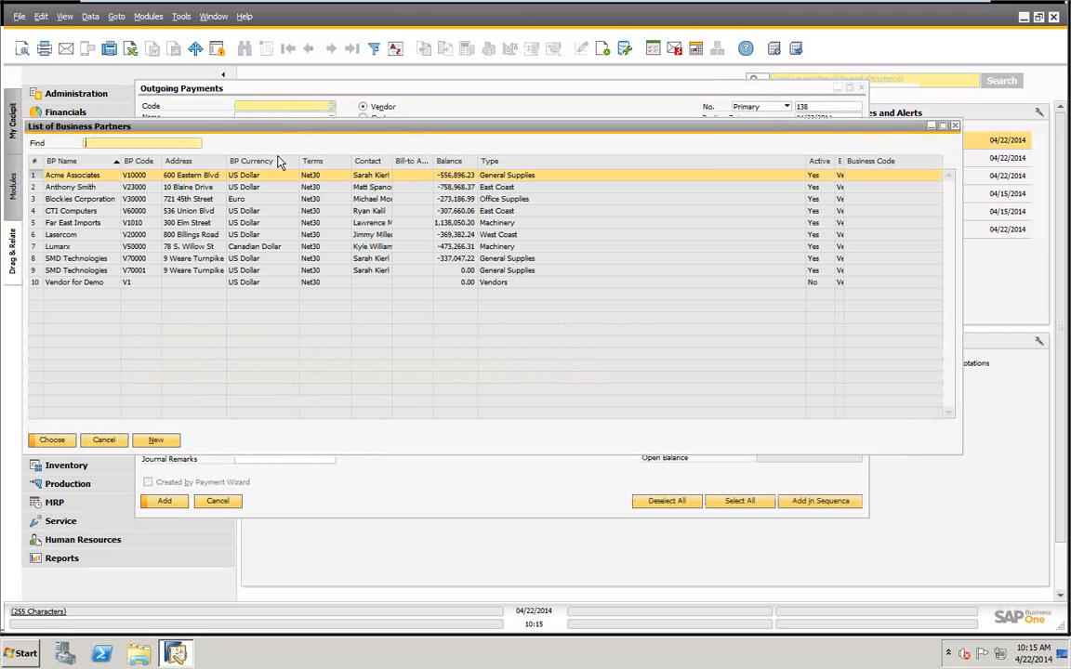
{"action": "left_click", "coordinate": [65, 443]}
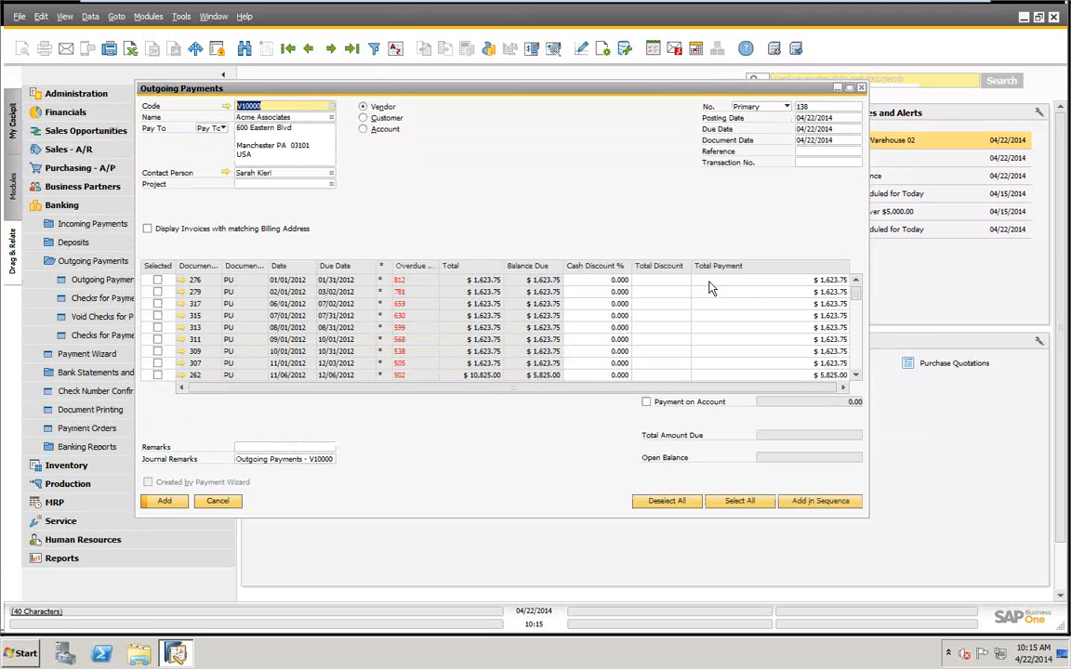
{"action": "left_click", "coordinate": [157, 280]}
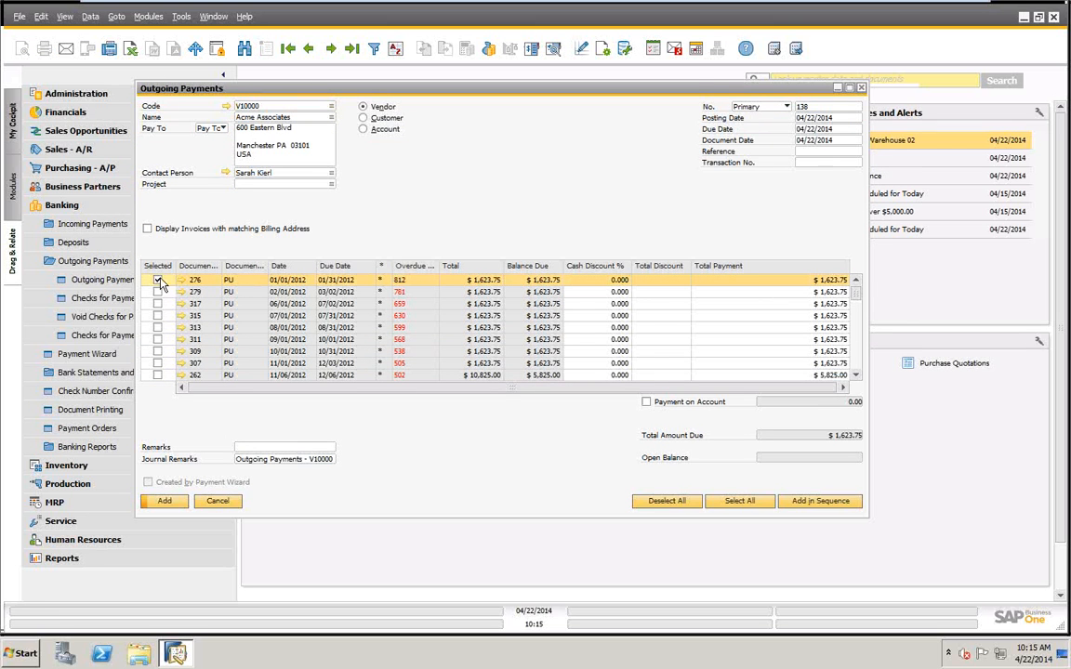
{"action": "left_click", "coordinate": [783, 281]}
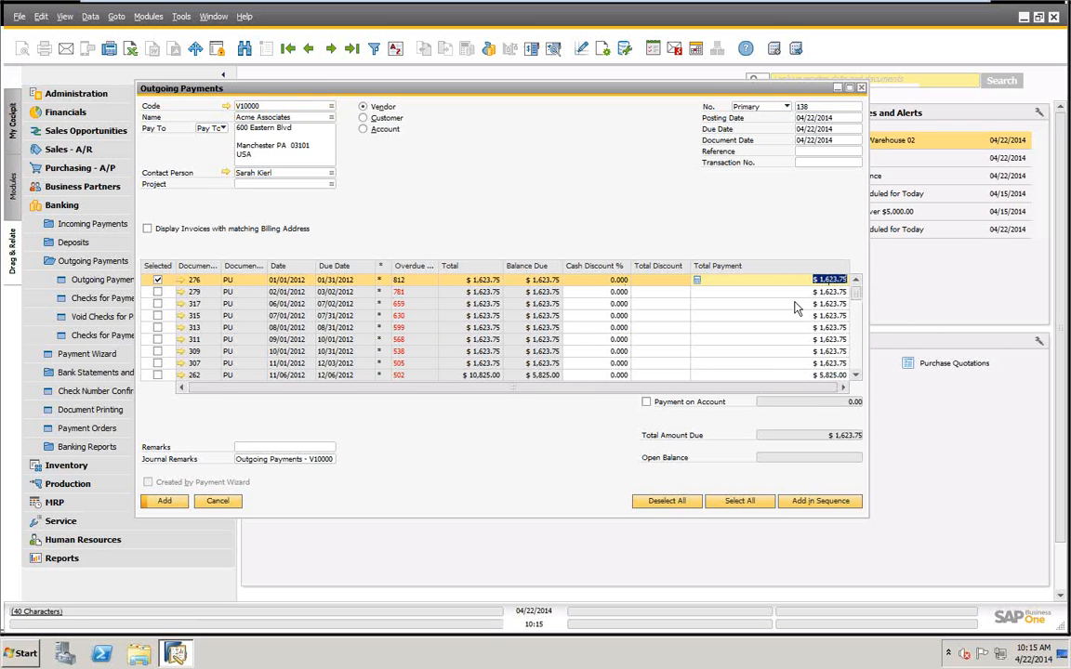
Set the payment means to a bank transfer dated 04/22/2014 with a total of $1,000.00.
{"action": "right_click", "coordinate": [599, 151]}
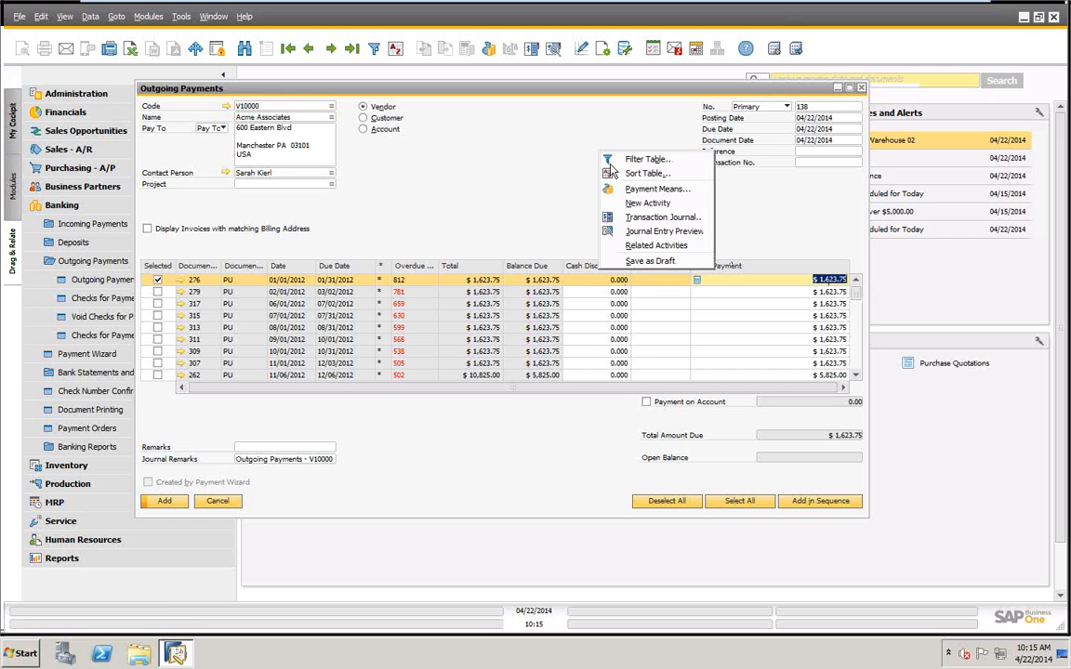
{"action": "left_click", "coordinate": [641, 190]}
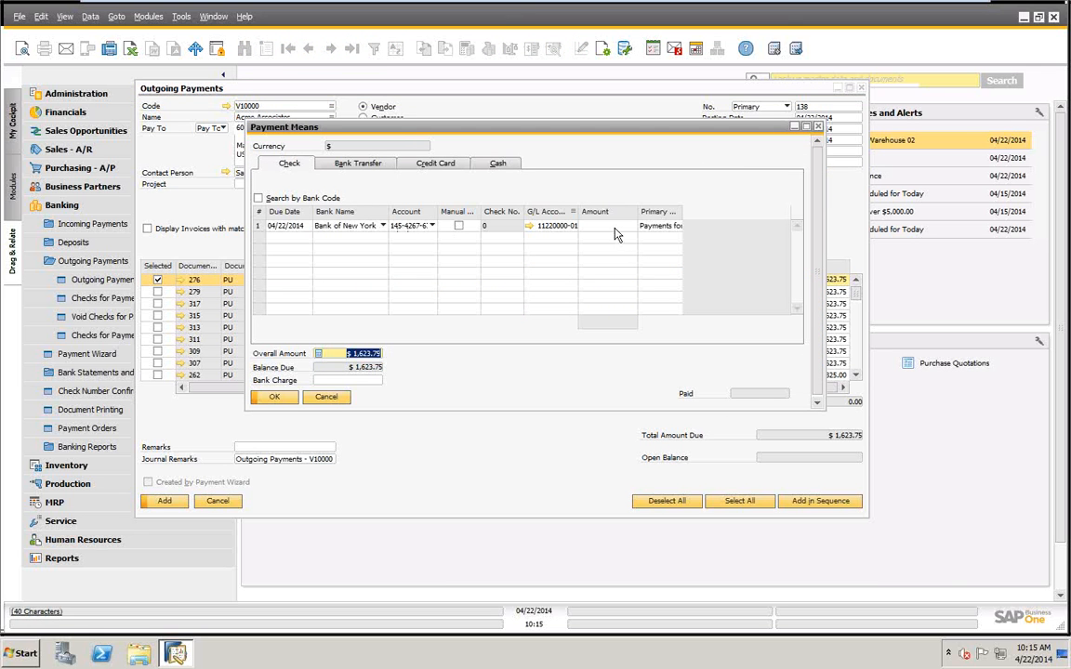
{"action": "left_click", "coordinate": [360, 164]}
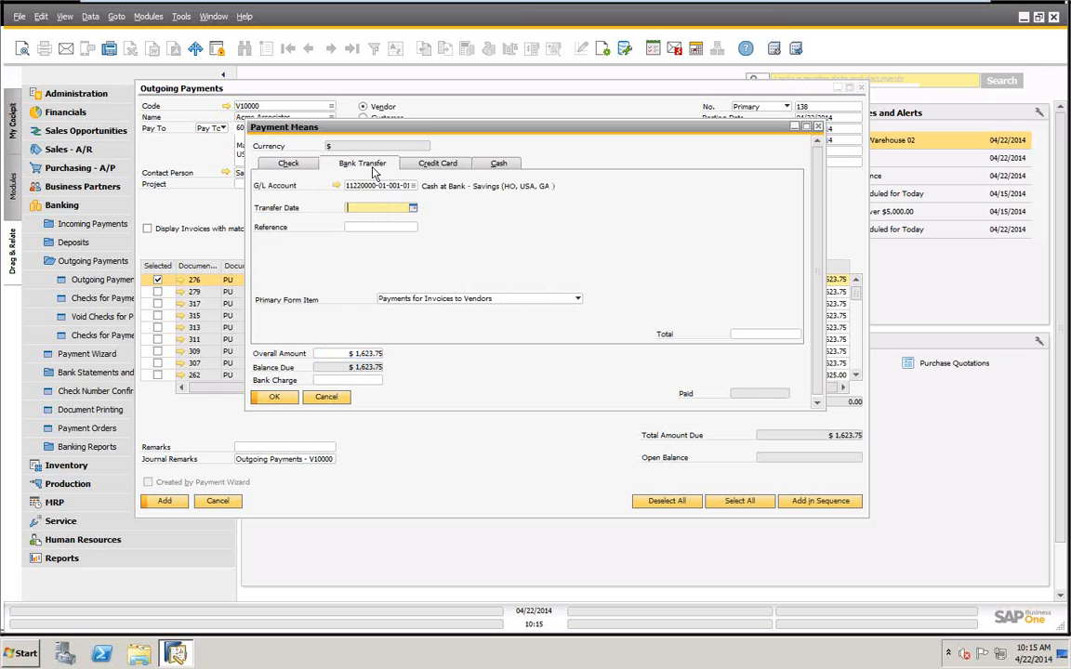
{"action": "key", "text": "Tab"}
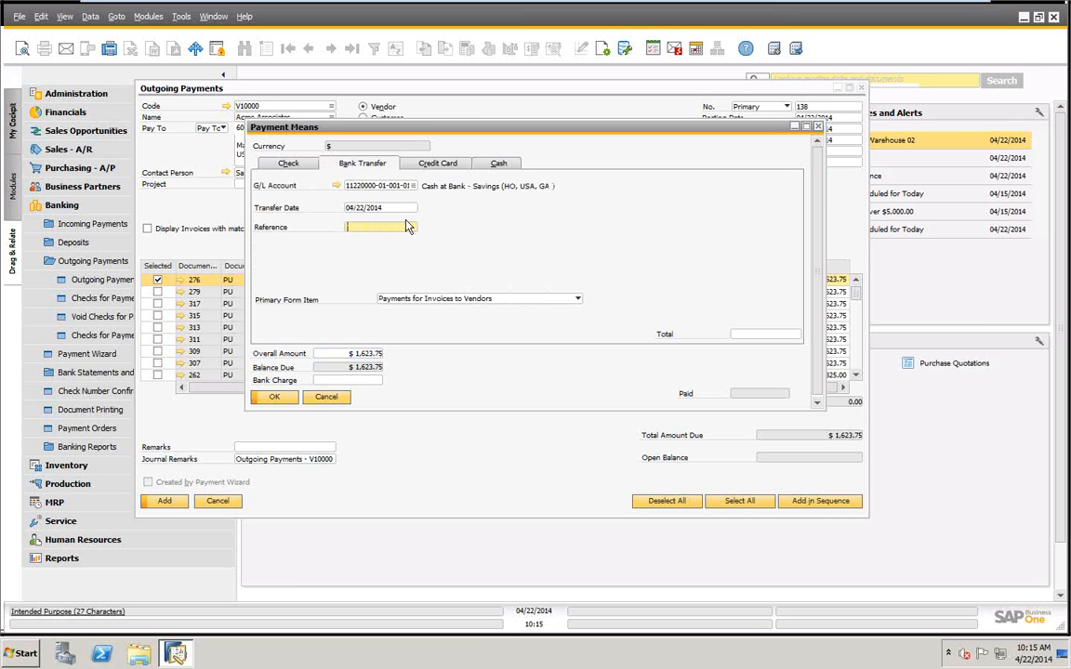
{"action": "left_click", "coordinate": [776, 336]}
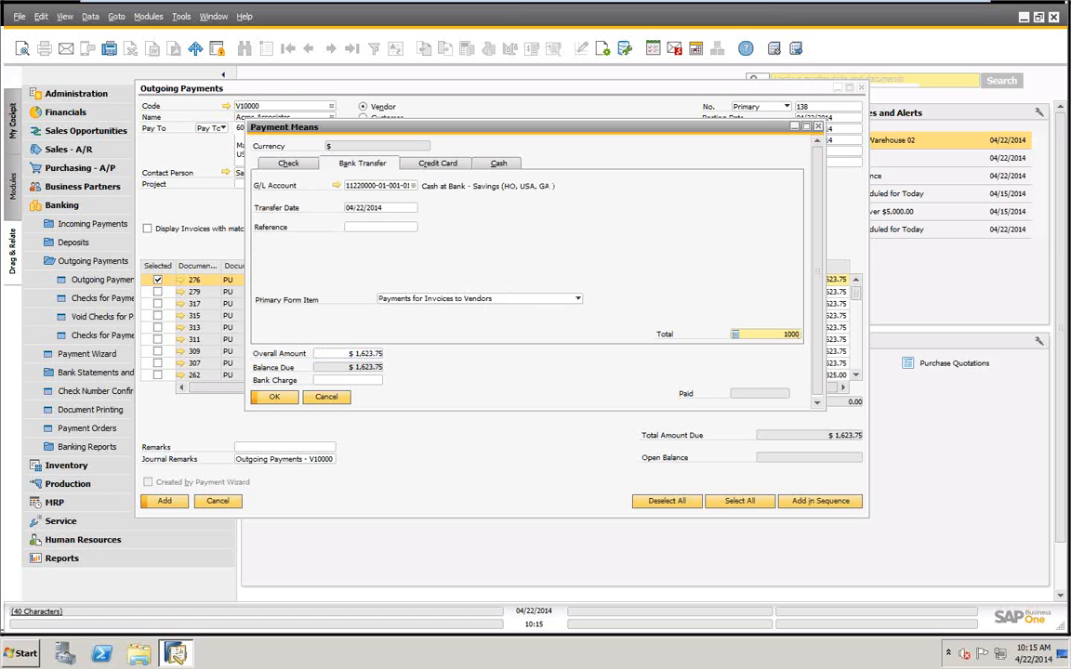
{"action": "key", "text": "Tab"}
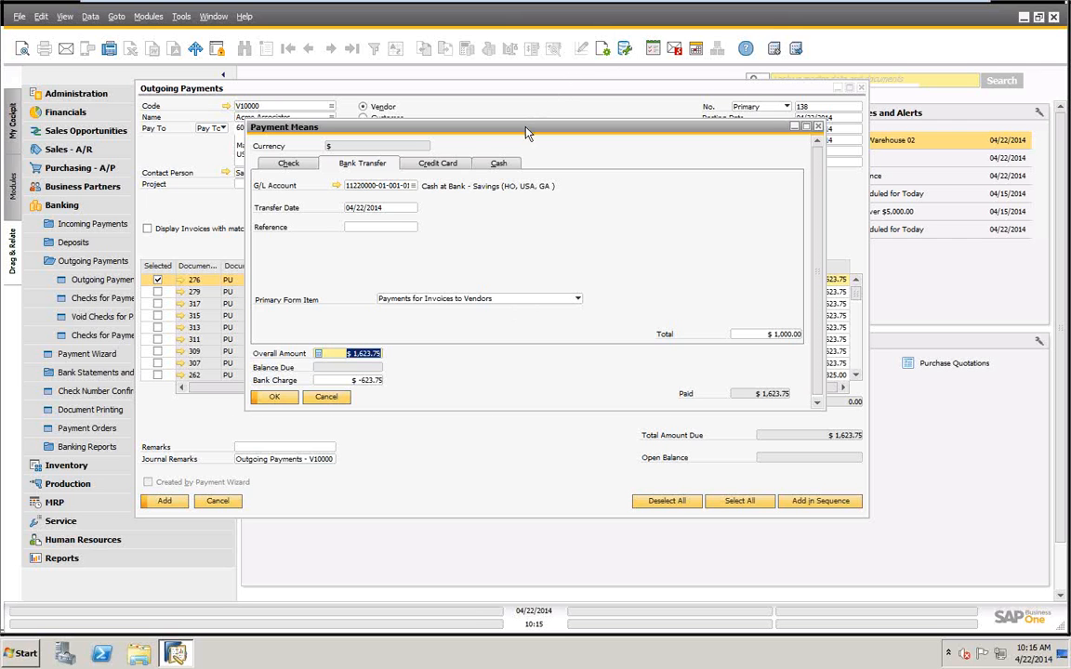
Clear the bank charge in the payment means and accept the bank transfer.
{"action": "left_click_drag", "start_coordinate": [527, 130], "coordinate": [338, 261]}
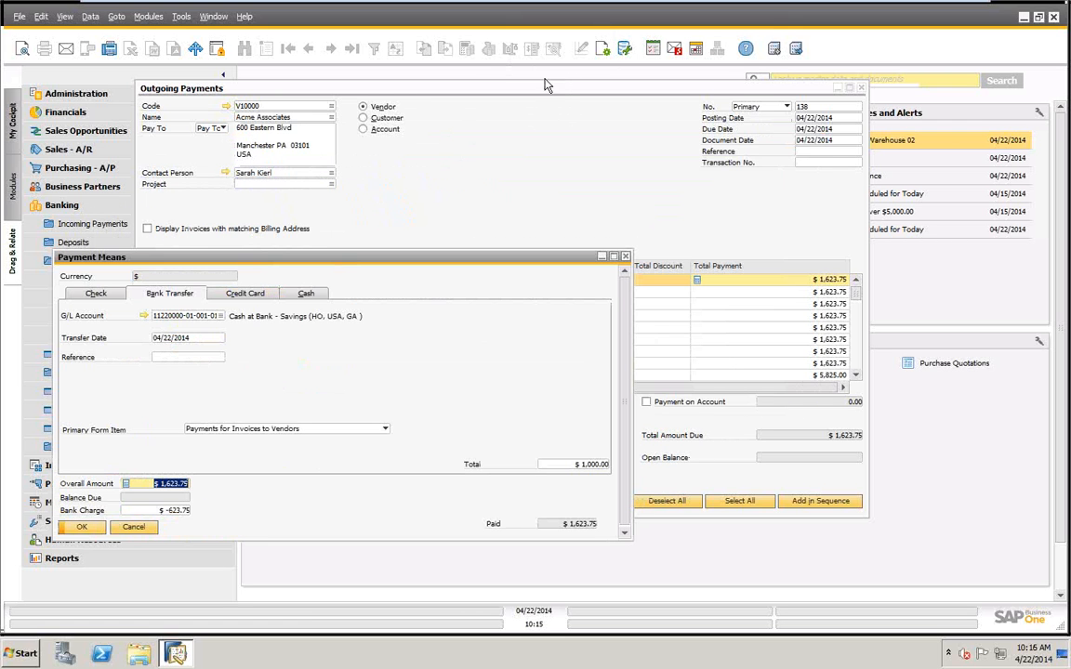
{"action": "left_click_drag", "start_coordinate": [564, 89], "coordinate": [648, 80]}
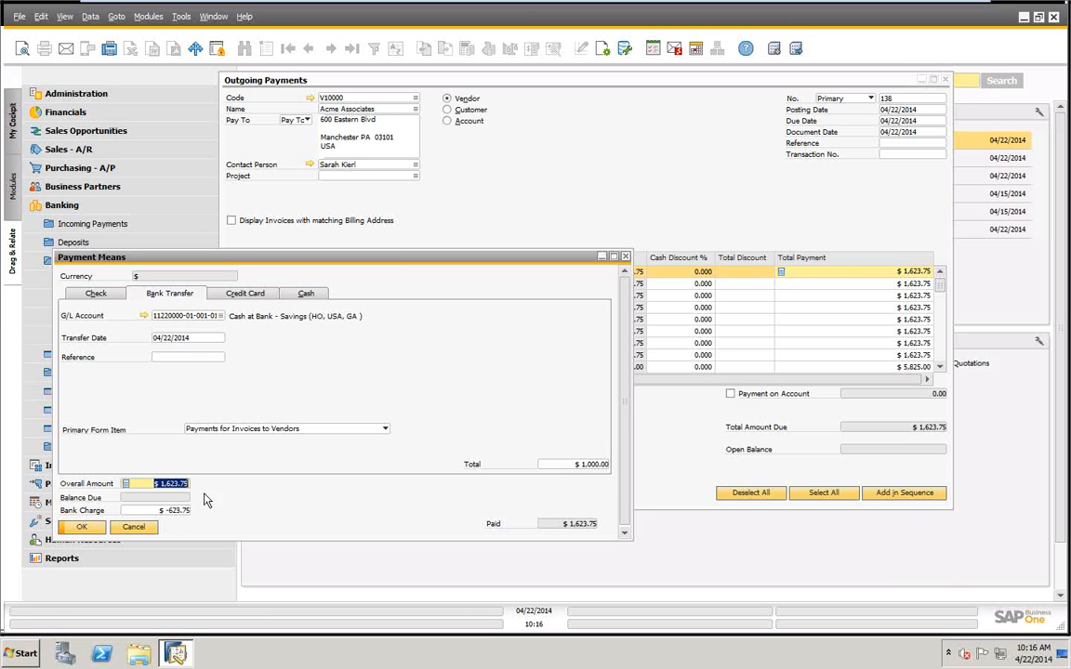
{"action": "left_click", "coordinate": [80, 527]}
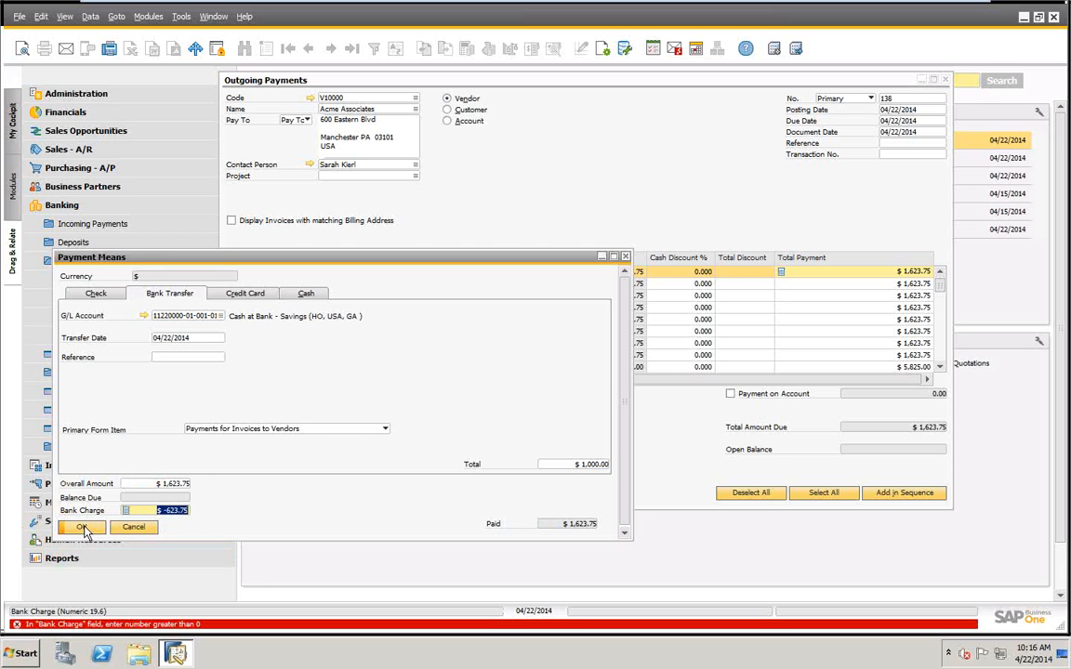
{"action": "key", "text": "Delete"}
{"action": "key", "text": "Tab"}
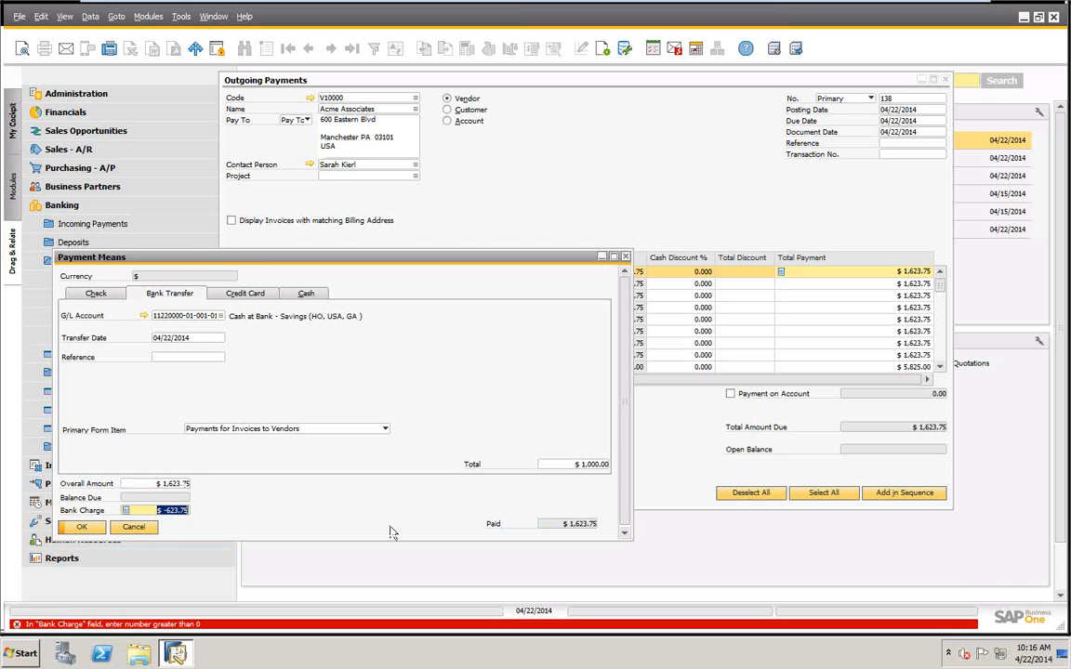
{"action": "key", "text": "Delete"}
{"action": "left_click", "coordinate": [82, 528]}
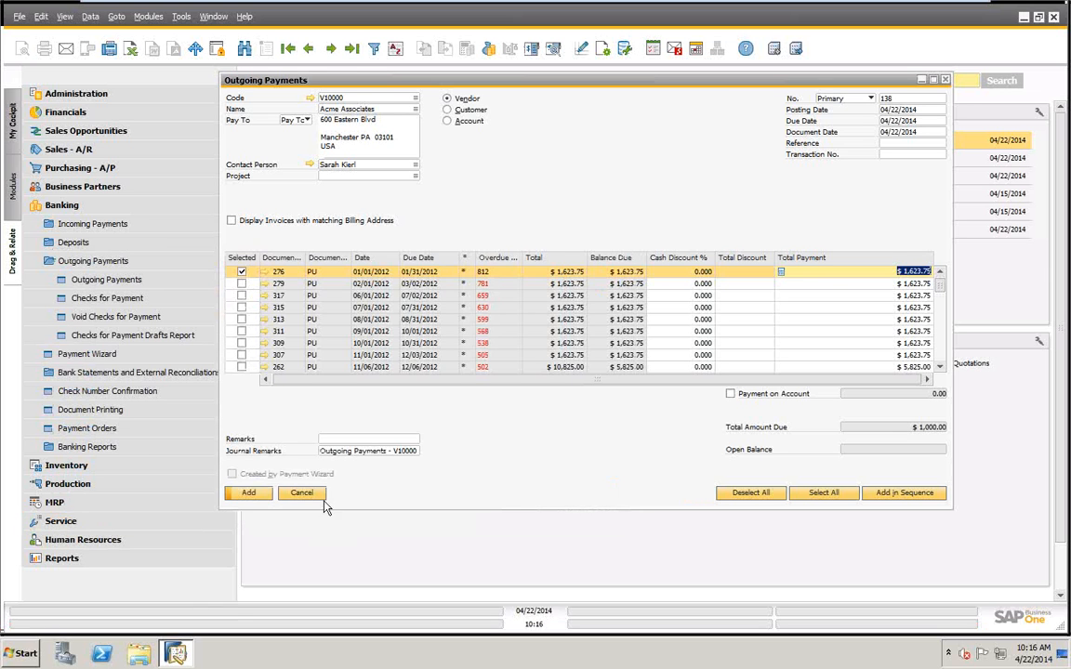
Add the bank transfer payment permanently, posting the unmatched amount as a payment on account, and display the last payment record.
{"action": "left_click", "coordinate": [244, 493]}
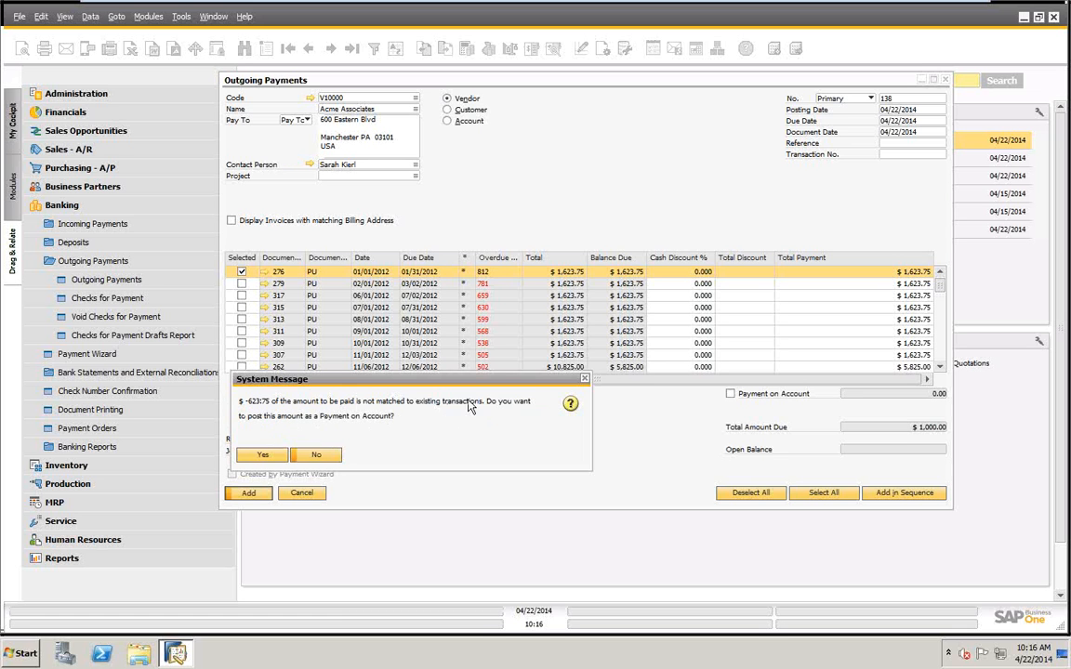
{"action": "left_click", "coordinate": [261, 454]}
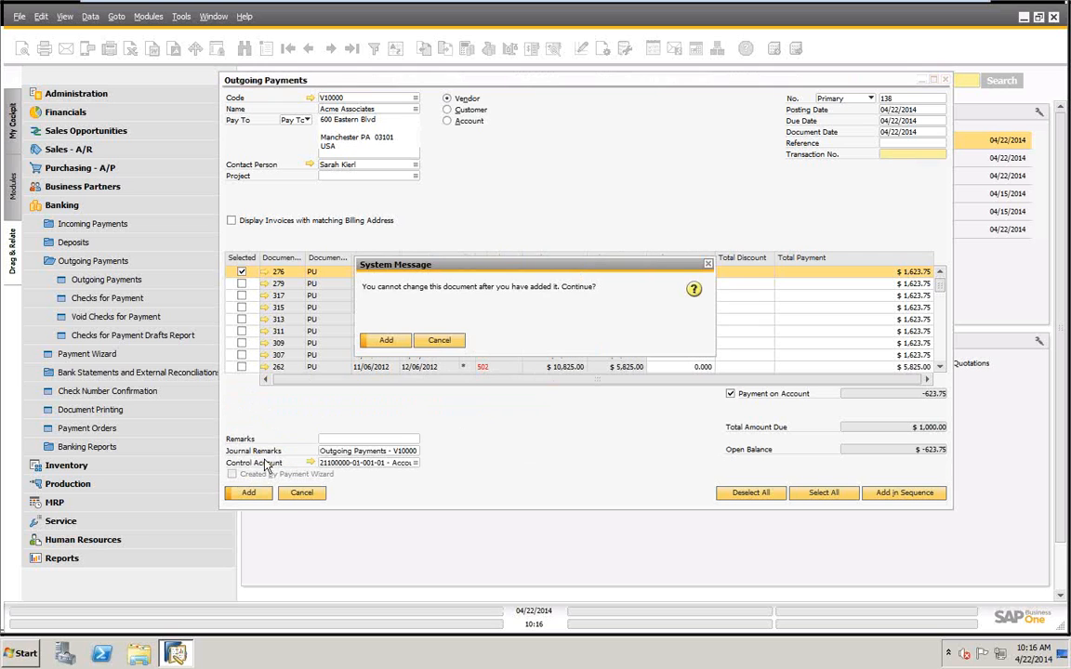
{"action": "left_click", "coordinate": [385, 340]}
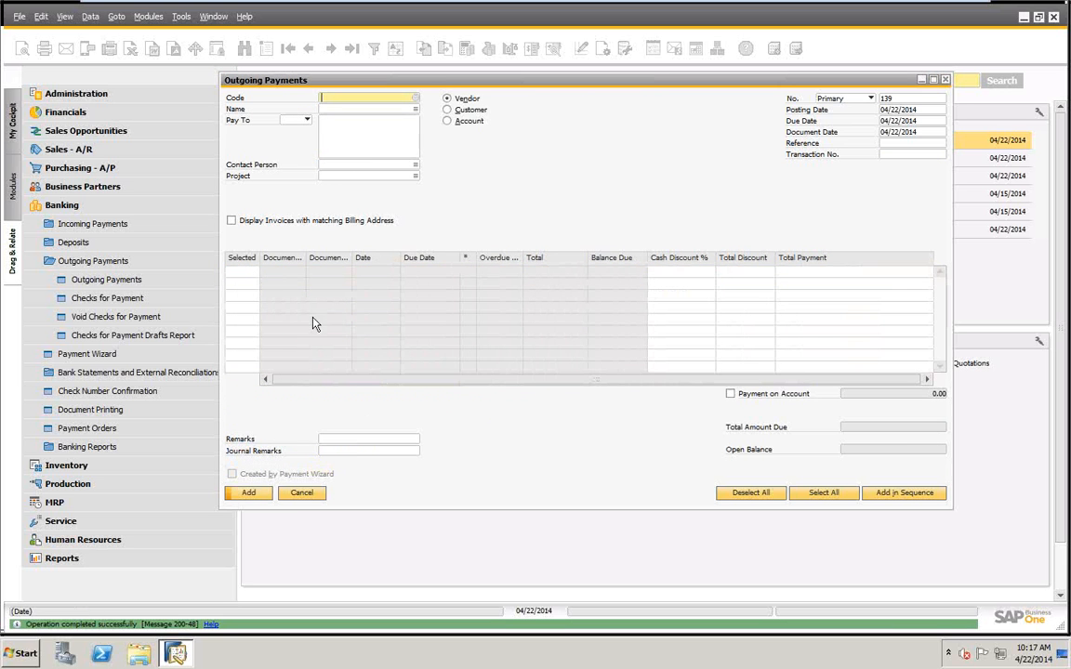
{"action": "left_click", "coordinate": [353, 49]}
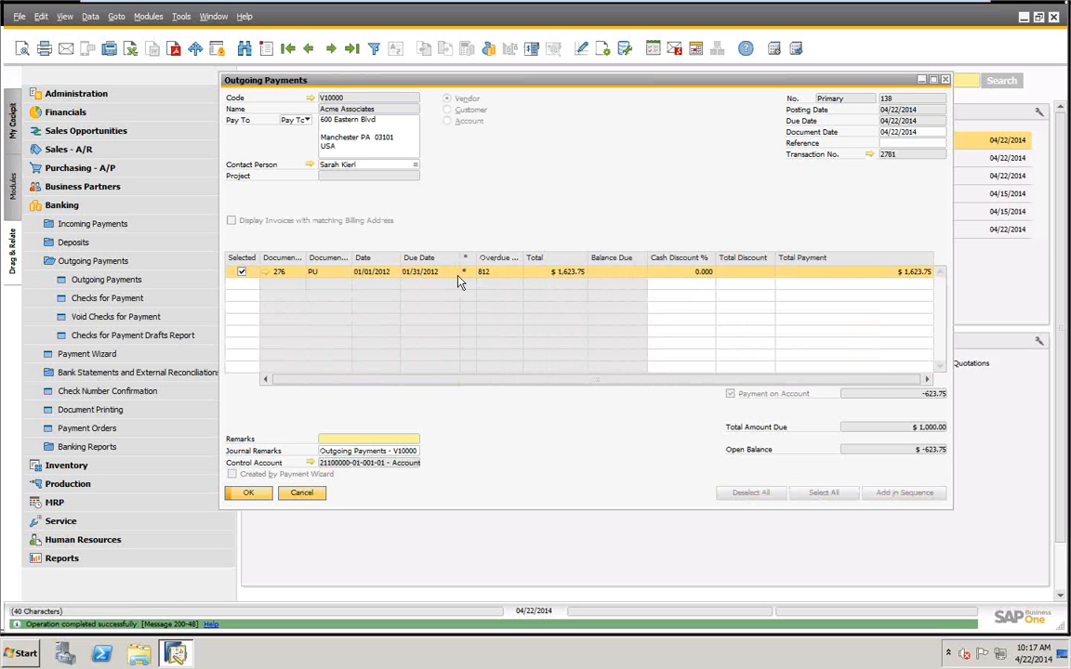
Review the status of paid invoice 276 and the journal entry linked to the payment's transaction number.
{"action": "left_click", "coordinate": [264, 272]}
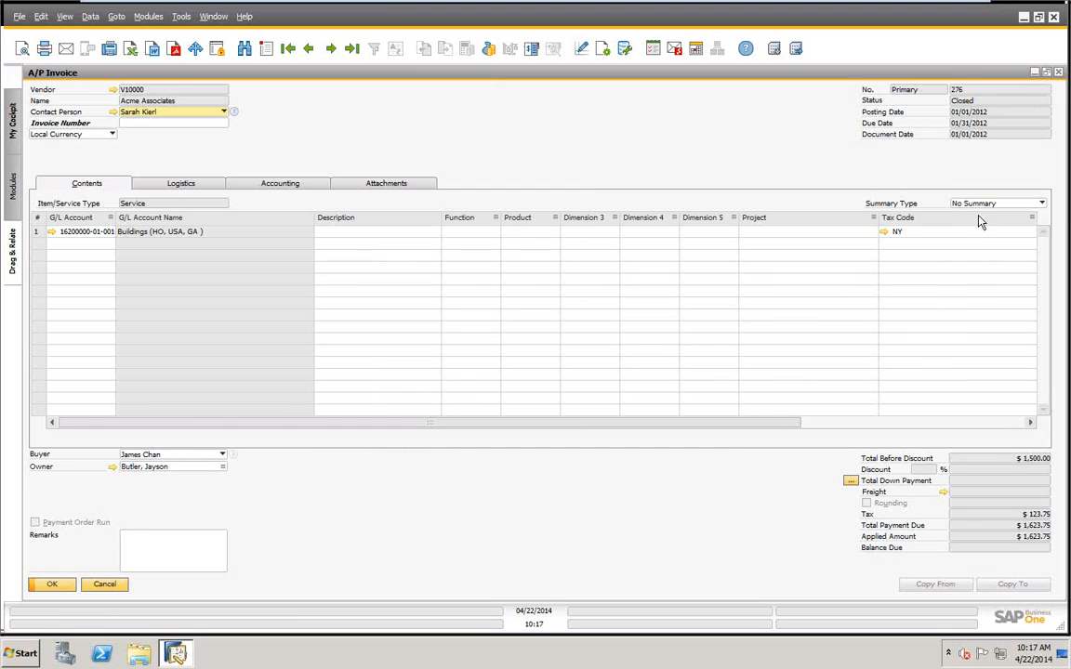
{"action": "left_click", "coordinate": [104, 585]}
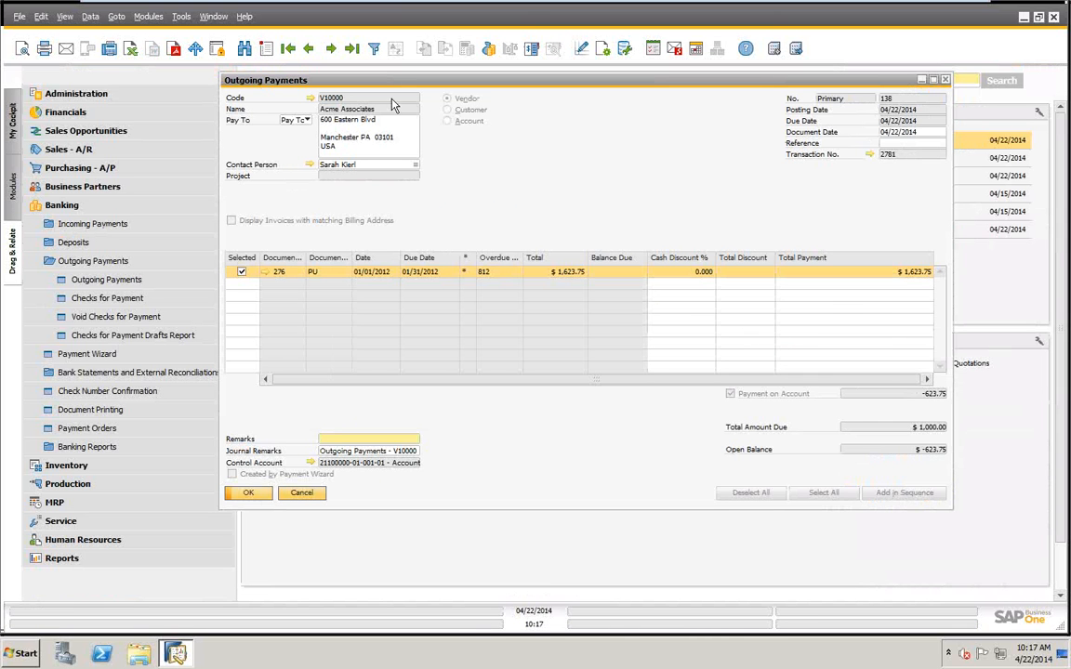
{"action": "left_click", "coordinate": [869, 156]}
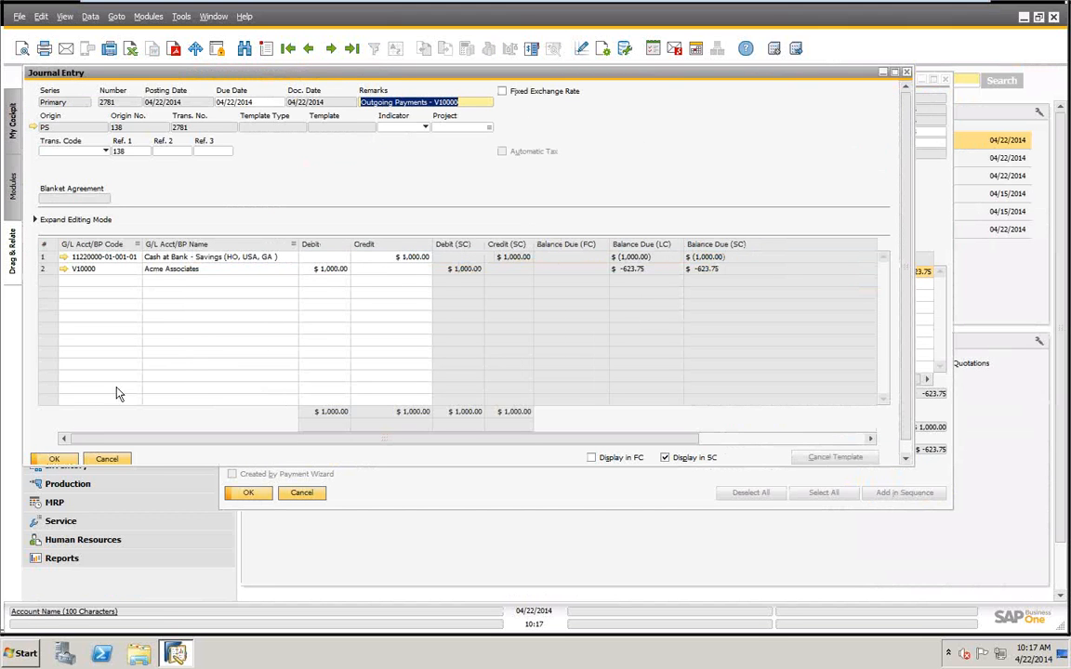
{"action": "left_click", "coordinate": [107, 458]}
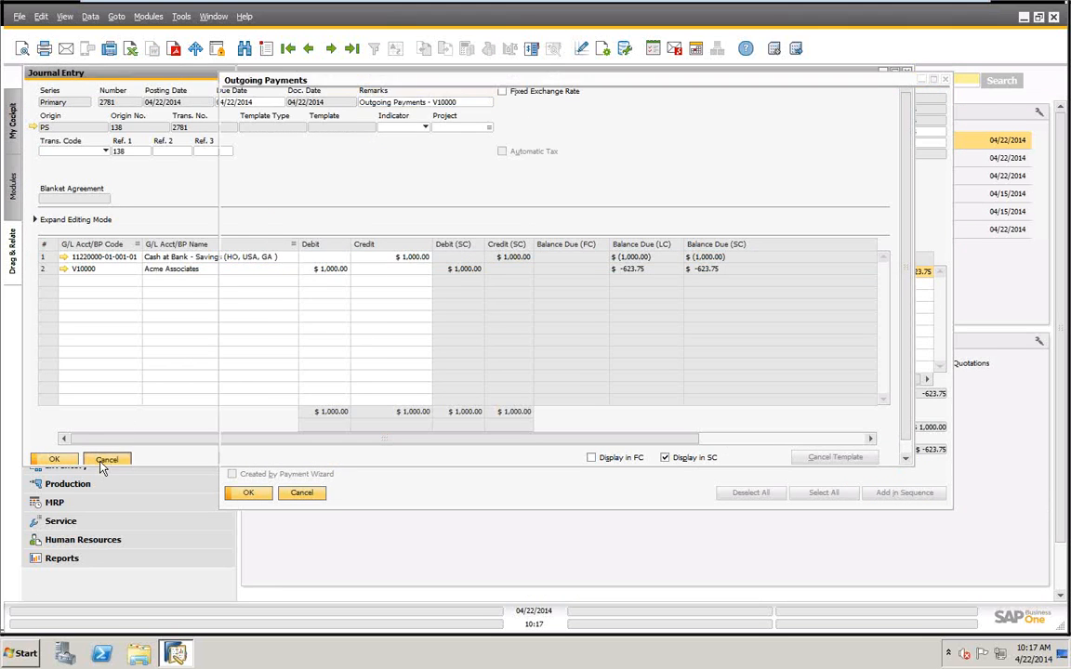
Examine Acme Associates' latest account balance transactions, first unreconciled only and then all, and return to the payment record.
{"action": "left_click", "coordinate": [311, 97]}
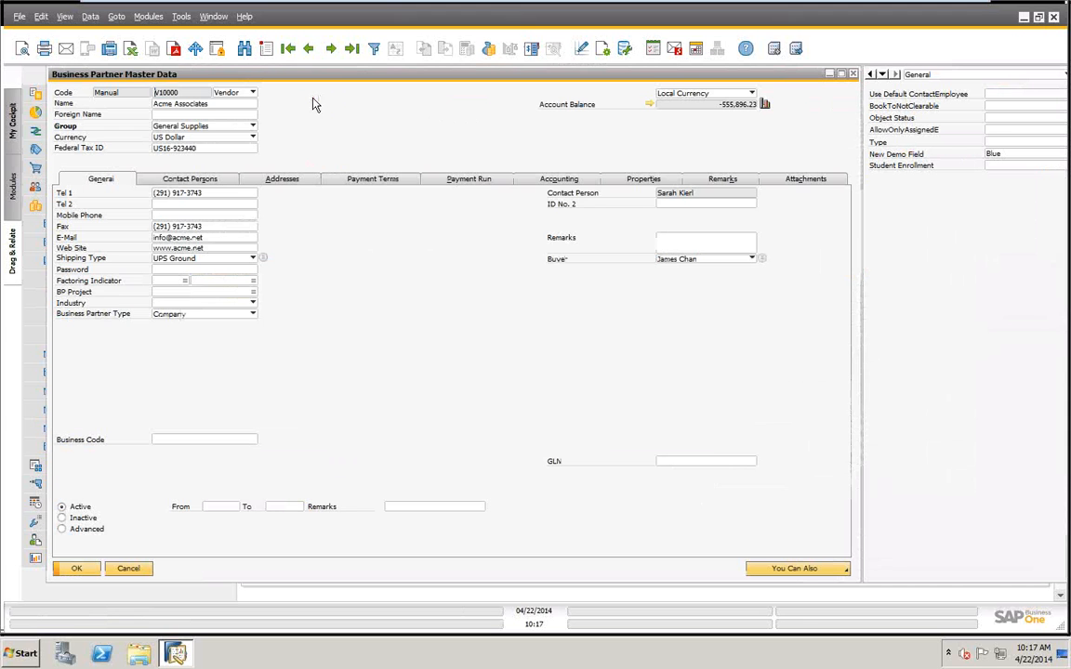
{"action": "left_click", "coordinate": [649, 106]}
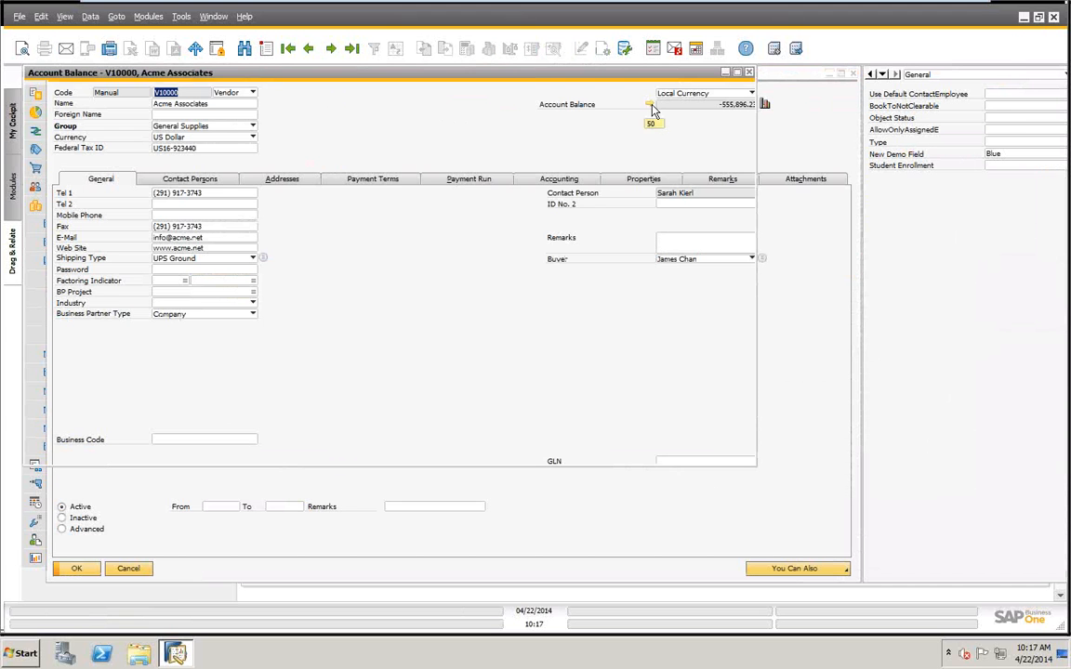
{"action": "left_click_drag", "start_coordinate": [742, 192], "coordinate": [743, 344]}
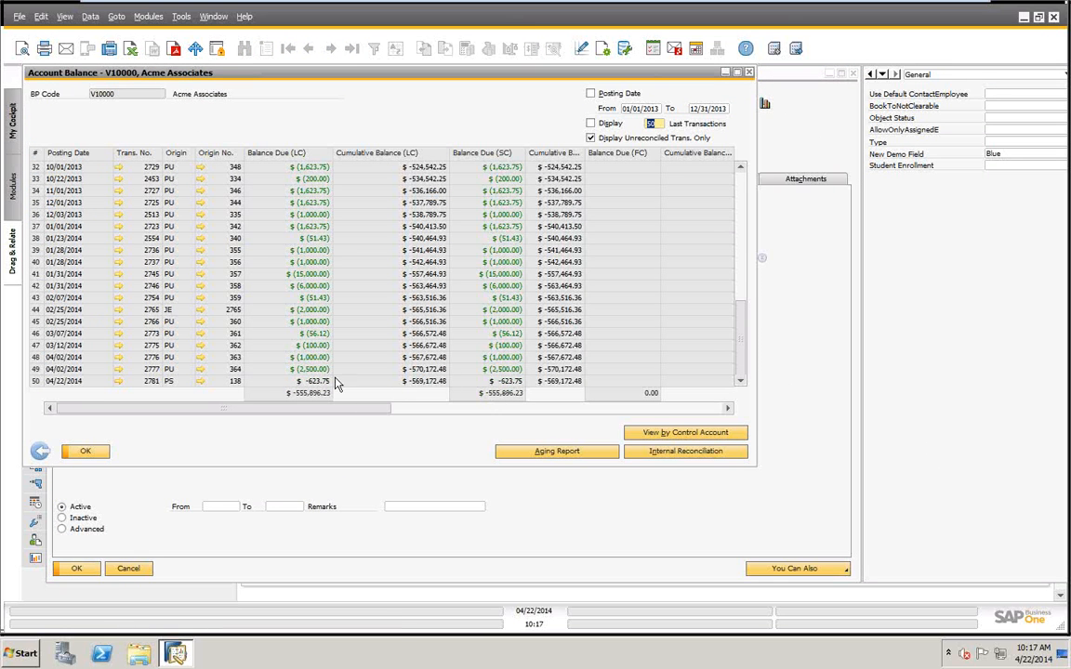
{"action": "left_click", "coordinate": [591, 140]}
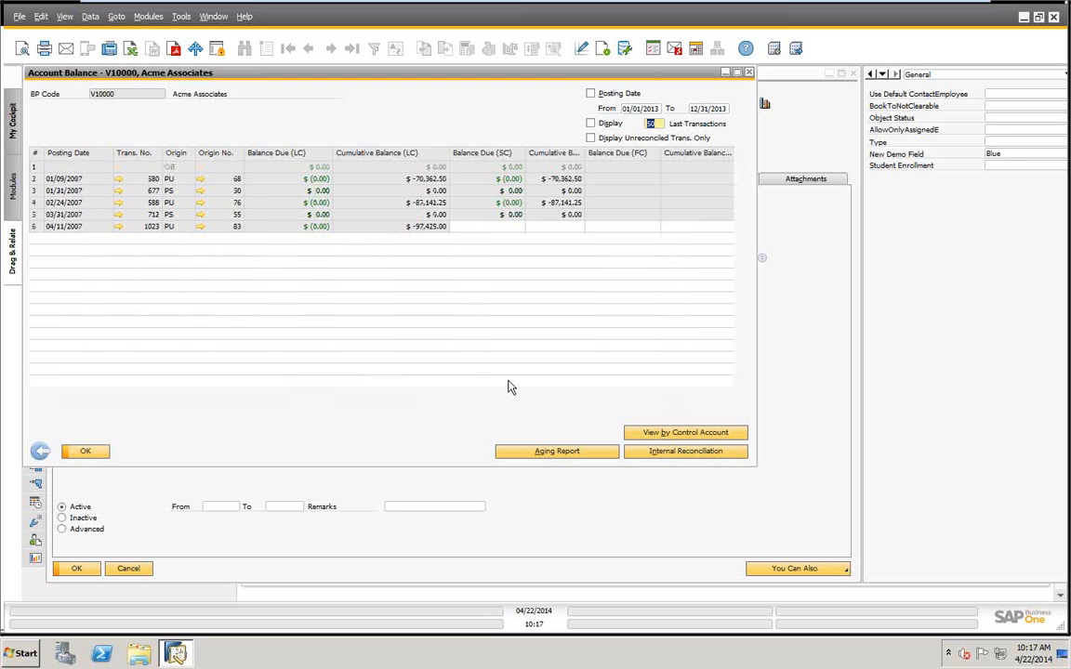
{"action": "scroll", "coordinate": [509, 390], "scroll_direction": "down", "scroll_amount": 5}
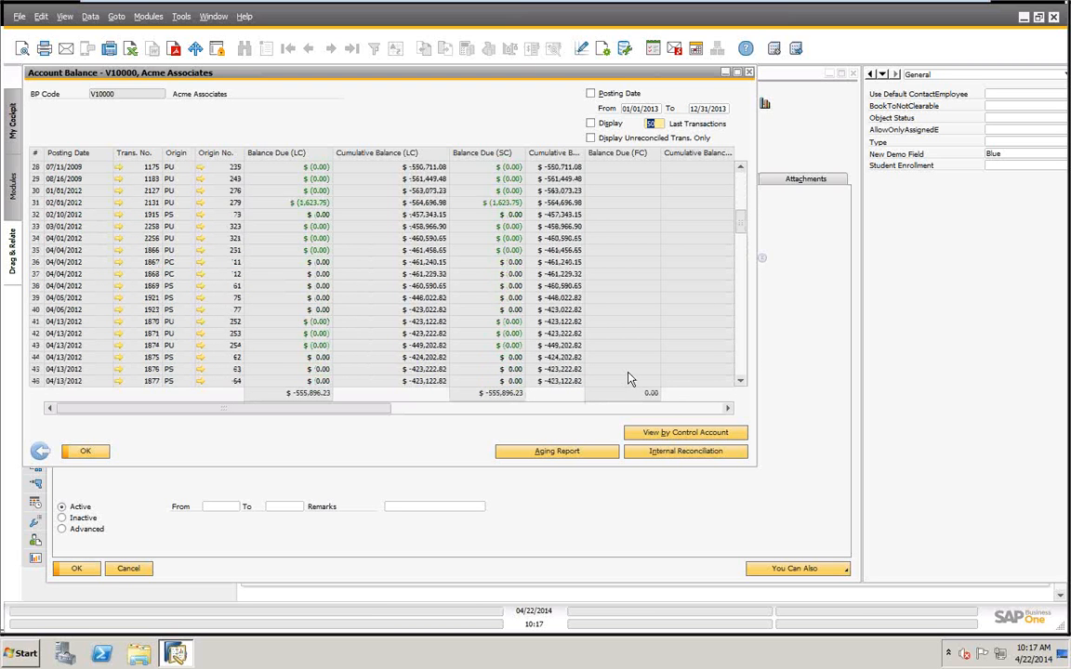
{"action": "left_click_drag", "start_coordinate": [741, 228], "coordinate": [666, 327]}
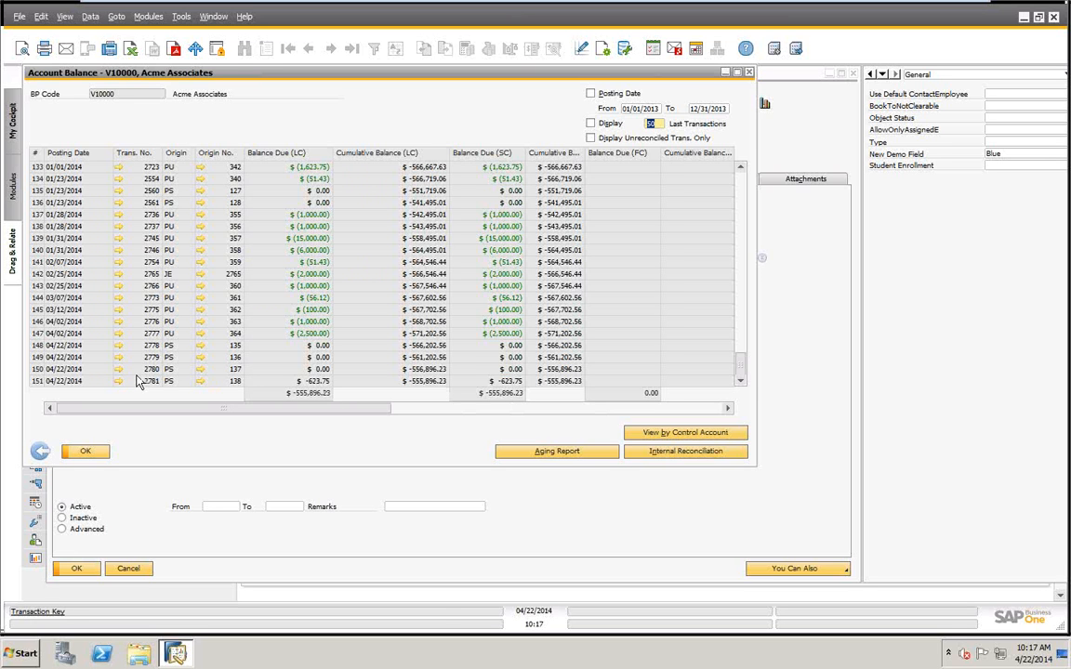
{"action": "left_click", "coordinate": [84, 452]}
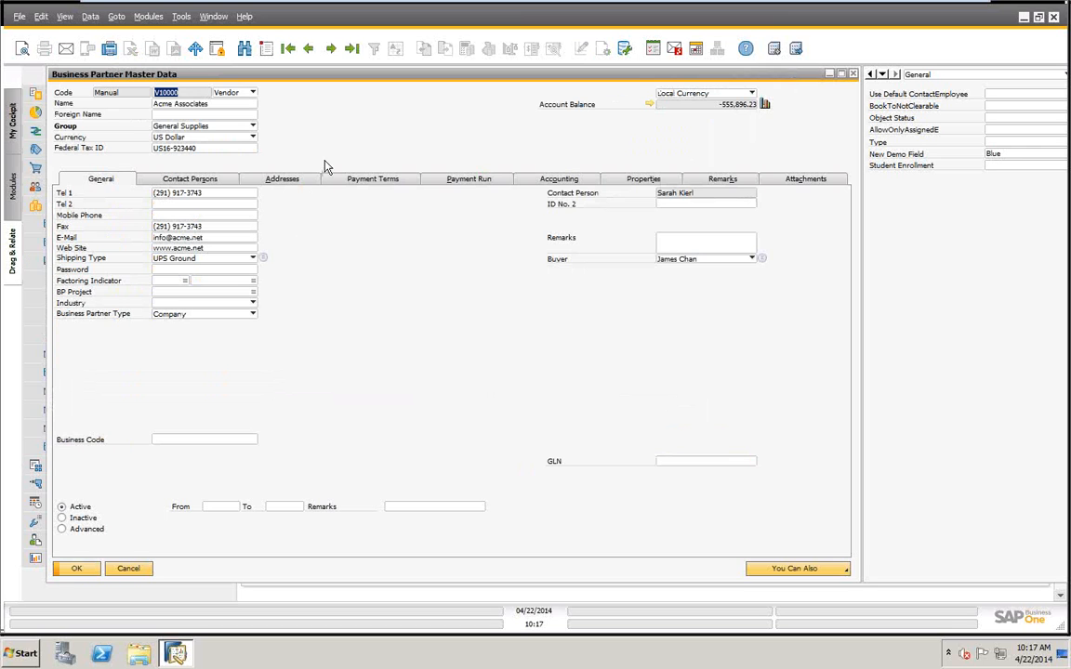
{"action": "left_click", "coordinate": [126, 568]}
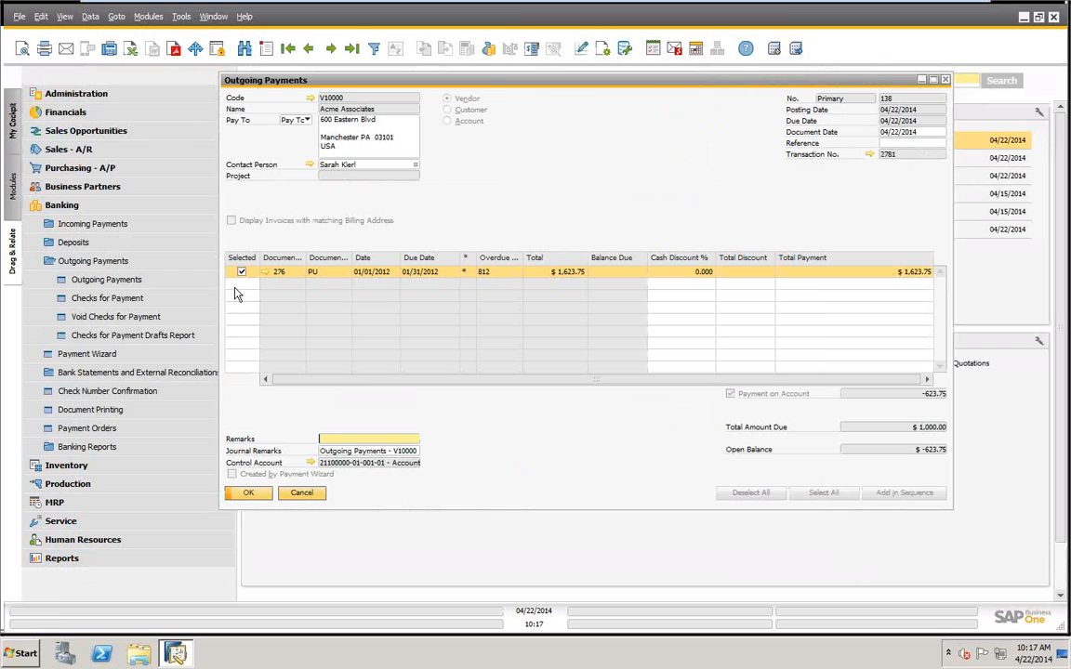
Start a new blank outgoing payment from the last payment record.
{"action": "left_click_drag", "start_coordinate": [438, 79], "coordinate": [305, 91]}
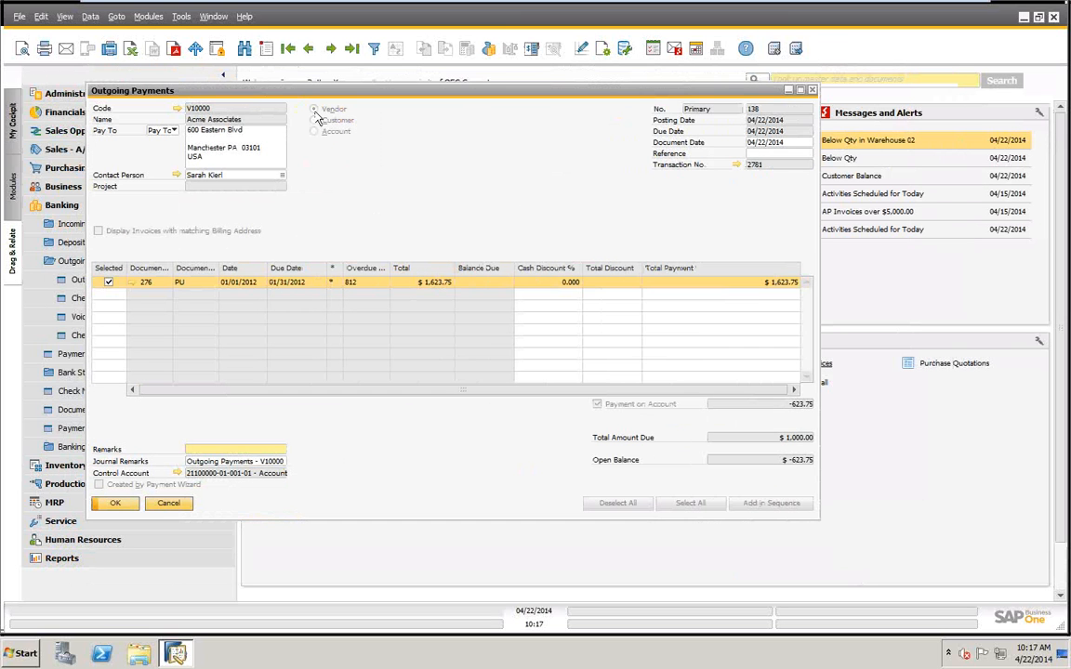
{"action": "left_click", "coordinate": [353, 51]}
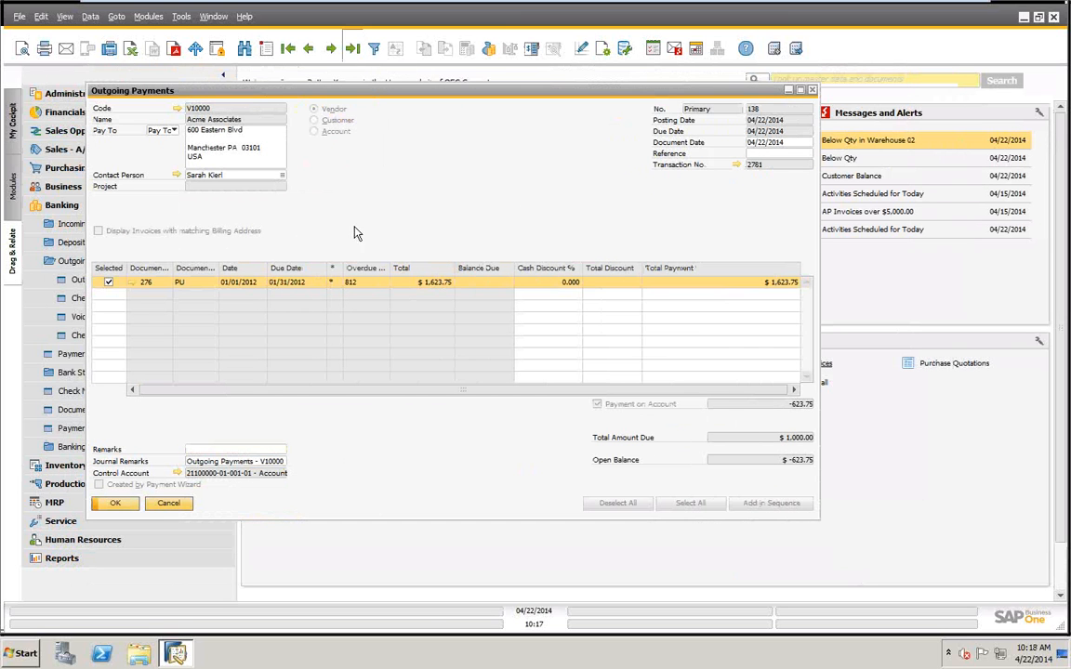
{"action": "left_click", "coordinate": [267, 52]}
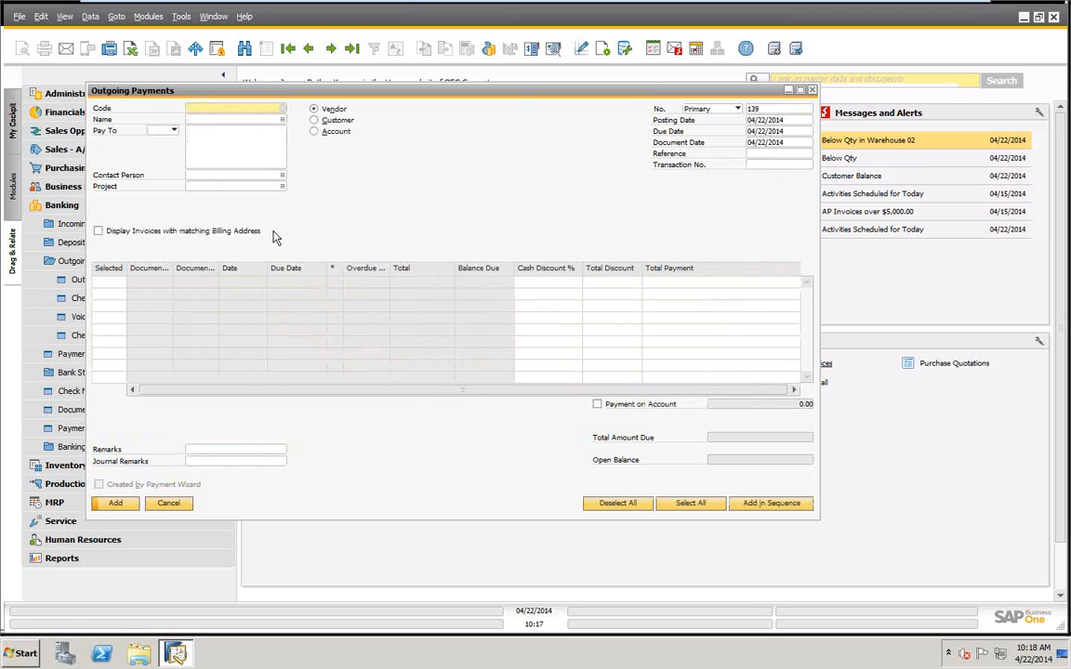
Try to enter a partial payment of 100 for Acme Associates' invoice 279, discard it and reopen a blank outgoing payment.
{"action": "key", "text": "Tab"}
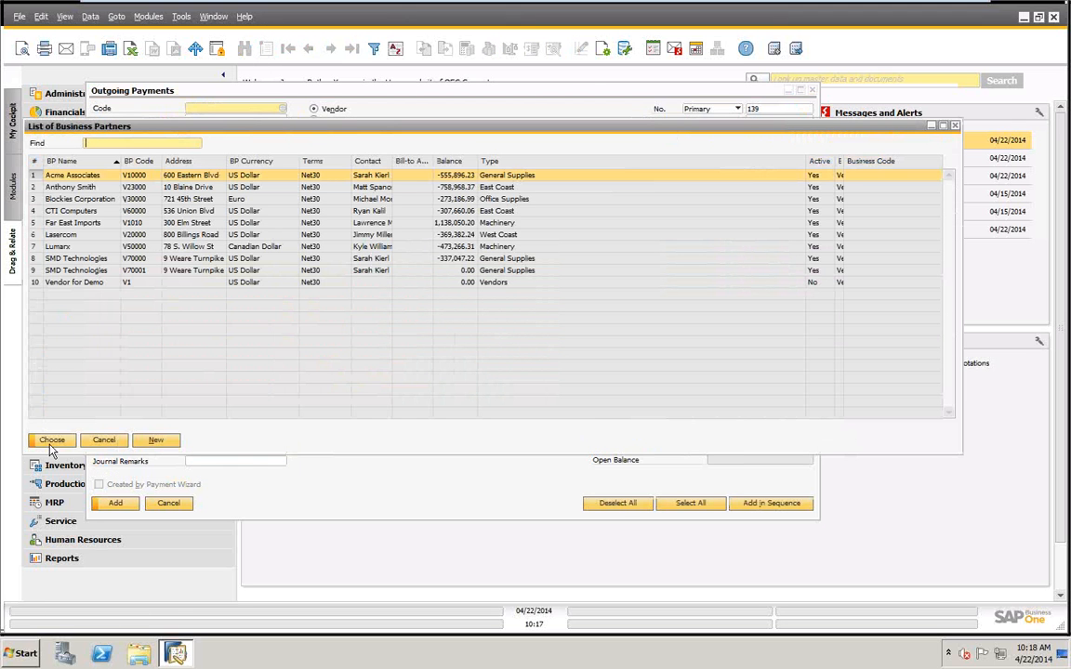
{"action": "left_click", "coordinate": [51, 442]}
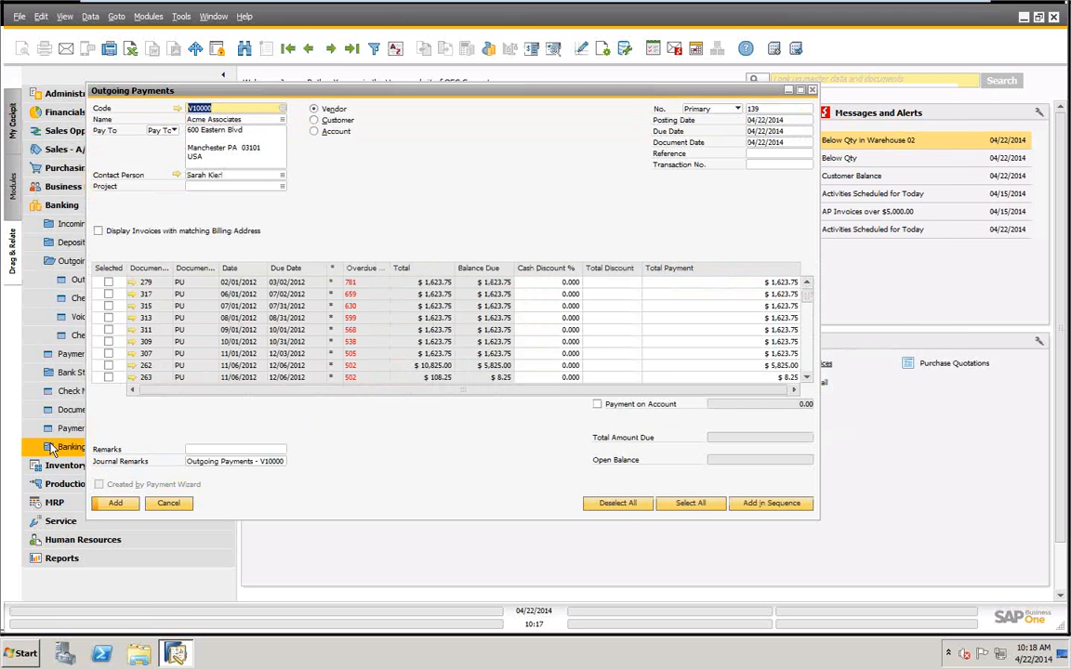
{"action": "left_click", "coordinate": [729, 284]}
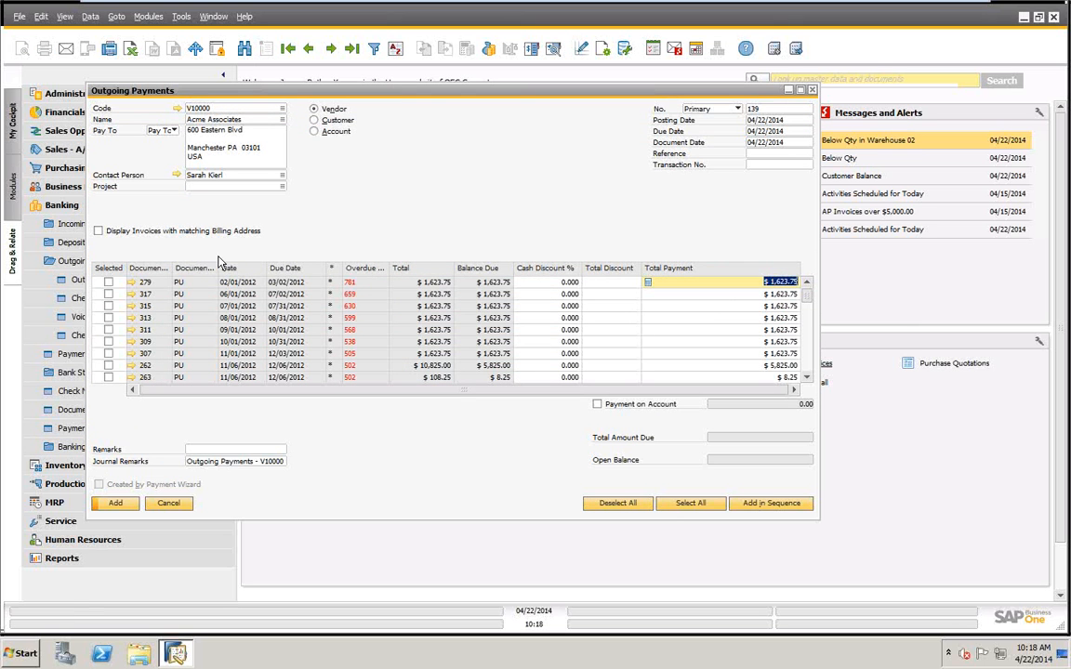
{"action": "left_click", "coordinate": [108, 281]}
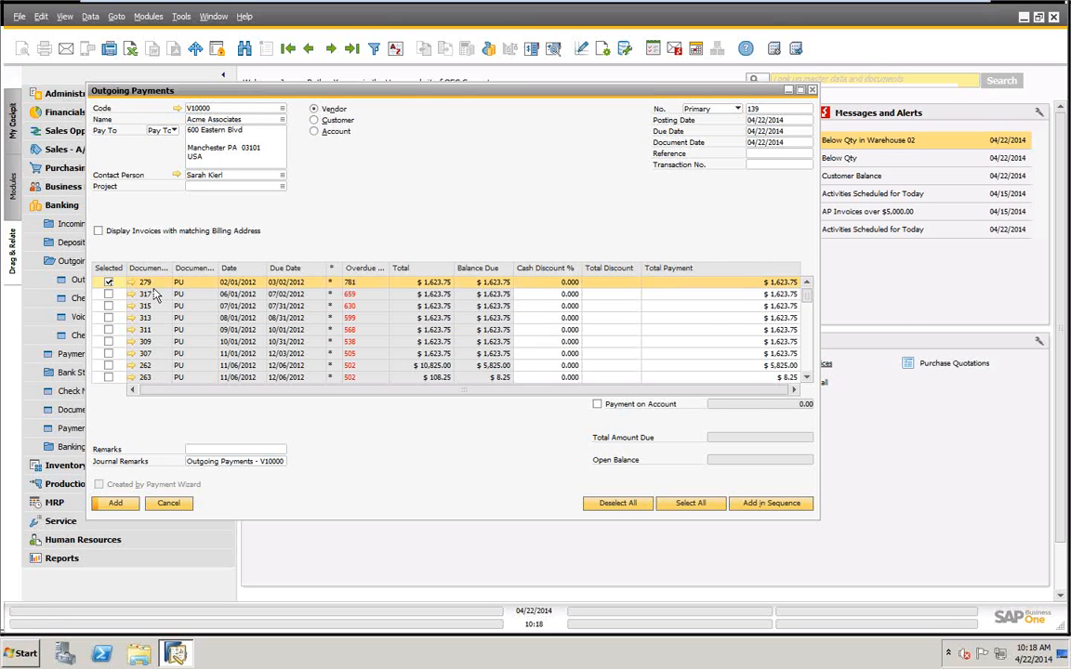
{"action": "left_click", "coordinate": [757, 285]}
{"action": "type", "text": "100"}
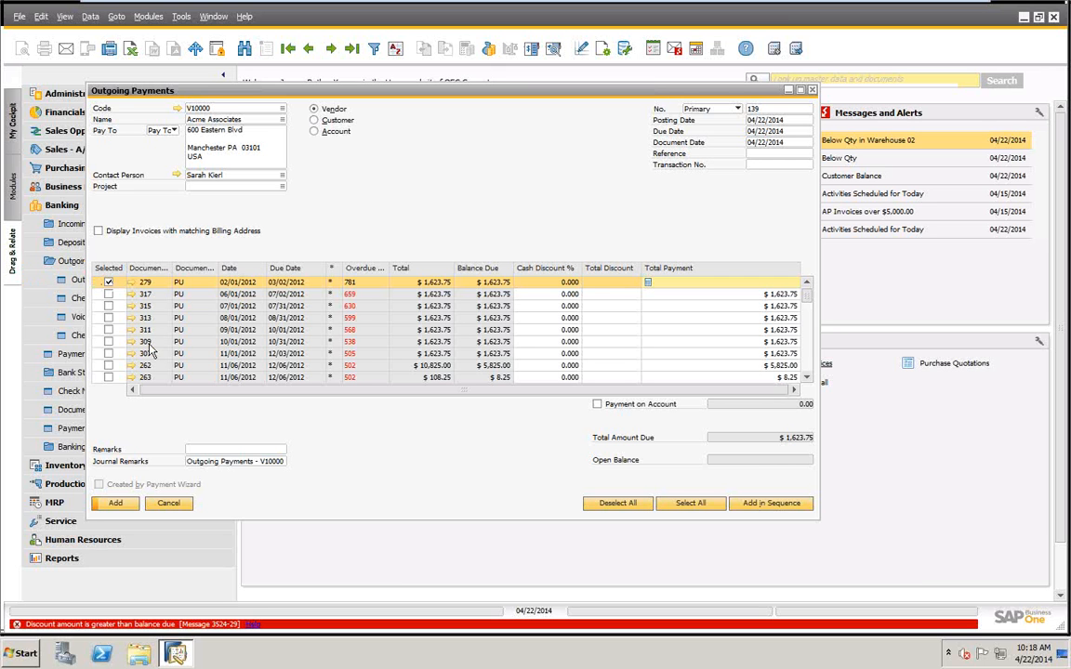
{"action": "left_click", "coordinate": [168, 503]}
{"action": "left_click", "coordinate": [93, 279]}
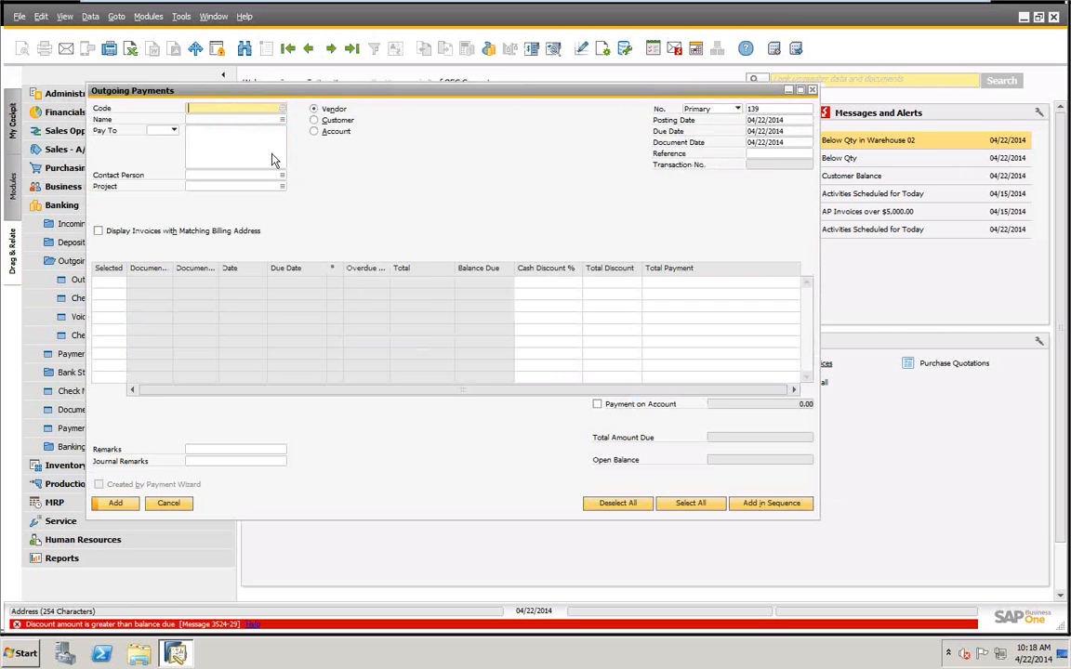
Choose Acme Associates as the vendor for the outgoing payment and select invoice 279 for payment.
{"action": "key", "text": "Tab"}
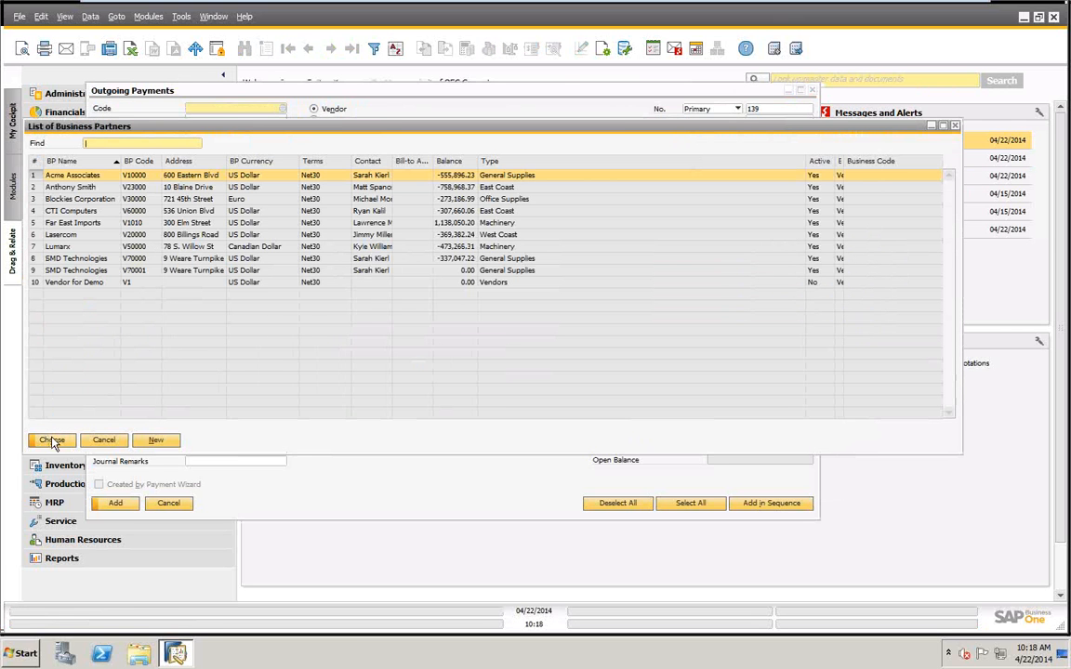
{"action": "key", "text": "Return"}
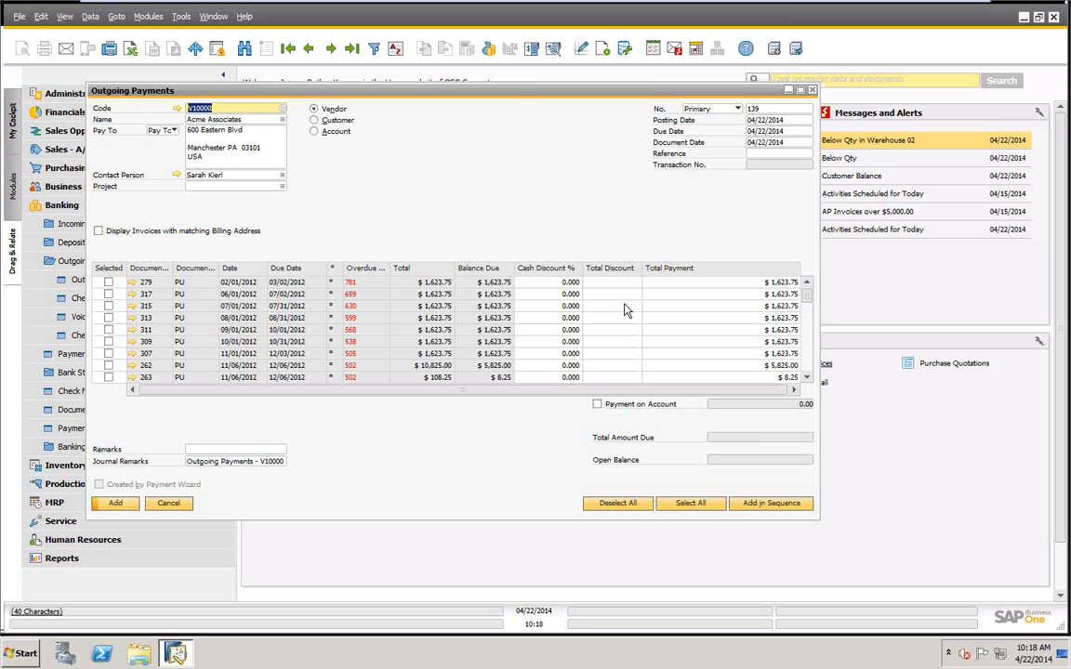
{"action": "left_click", "coordinate": [108, 282]}
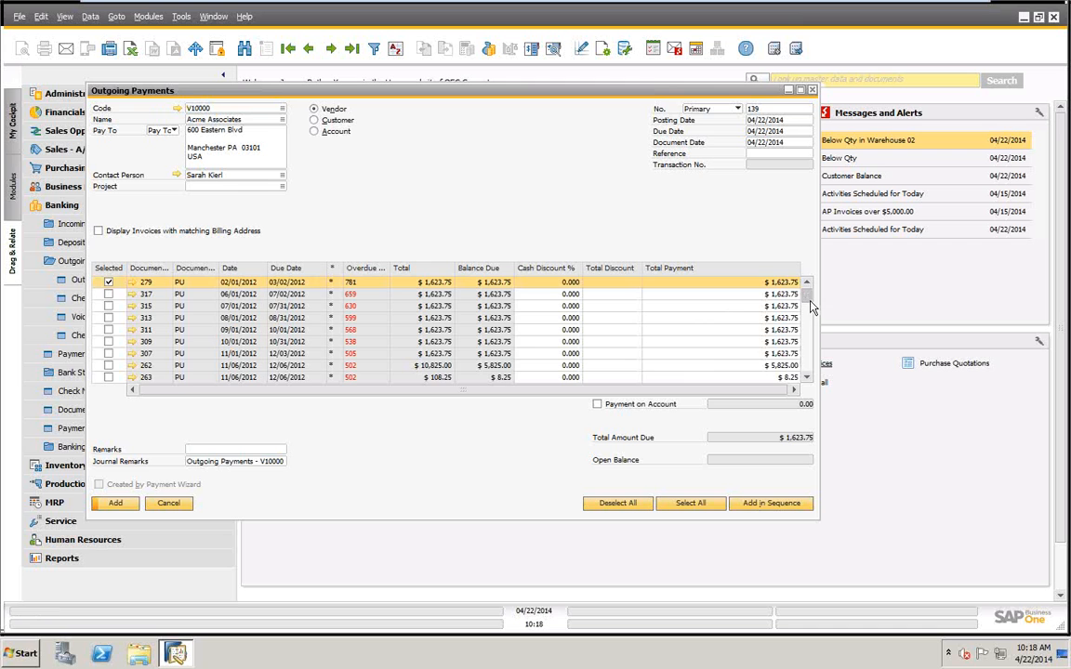
{"action": "left_click_drag", "start_coordinate": [807, 292], "coordinate": [800, 260]}
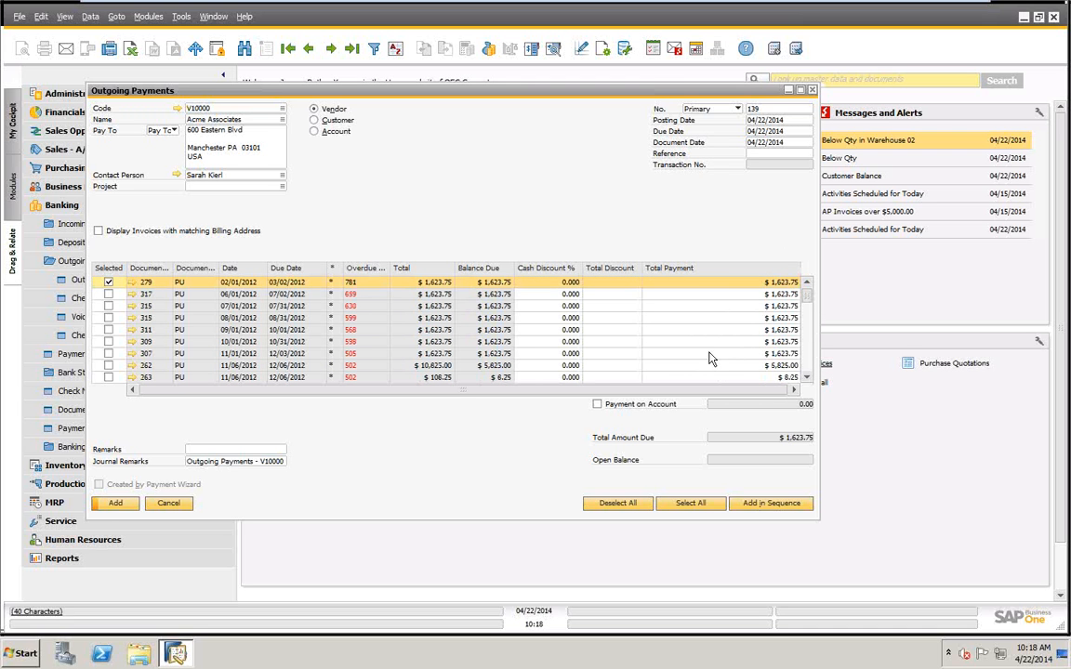
{"action": "left_click", "coordinate": [597, 405]}
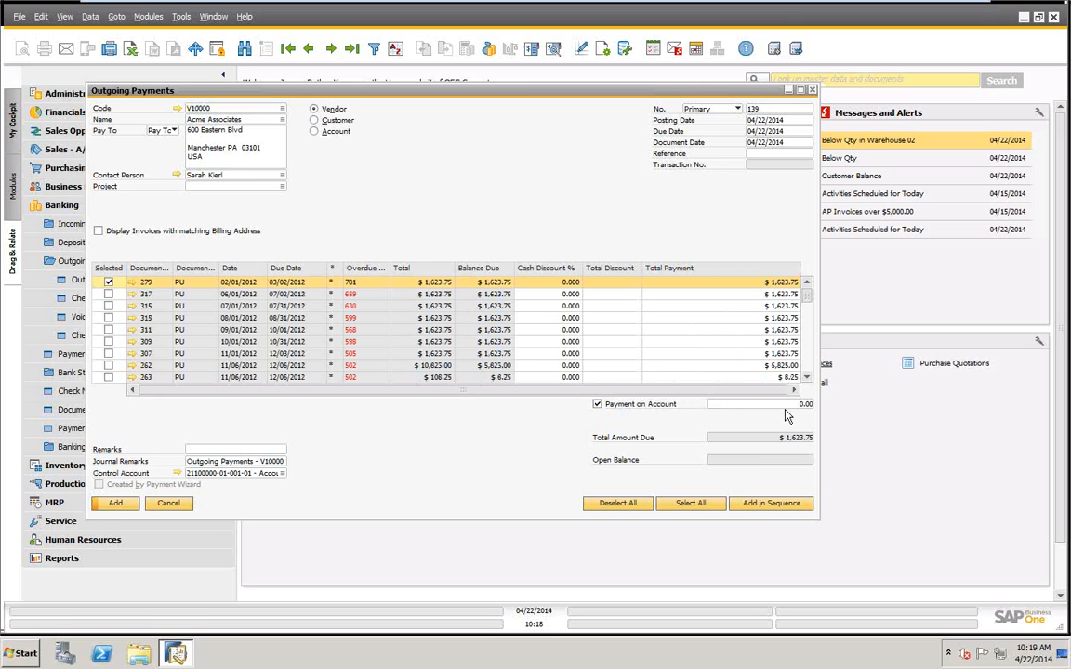
{"action": "left_click", "coordinate": [597, 404]}
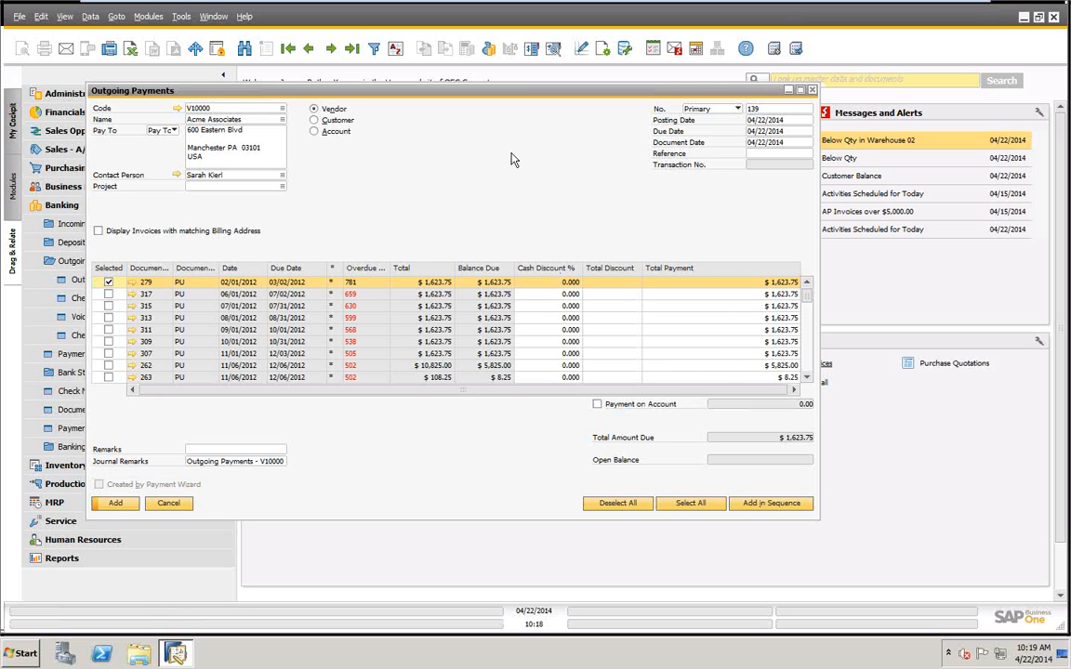
Set the payment means to a bank transfer dated 04/22/2014 with a total of 2,000 and no bank charge.
{"action": "right_click", "coordinate": [460, 138]}
{"action": "left_click", "coordinate": [548, 194]}
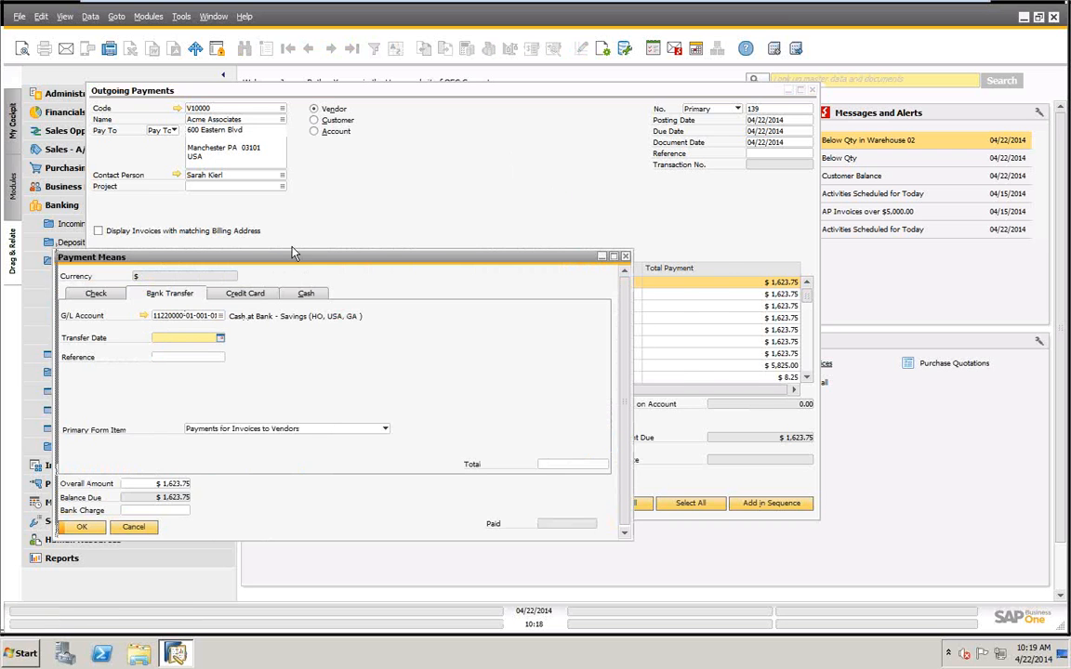
{"action": "left_click_drag", "start_coordinate": [291, 253], "coordinate": [386, 151]}
{"action": "key", "text": "Tab"}
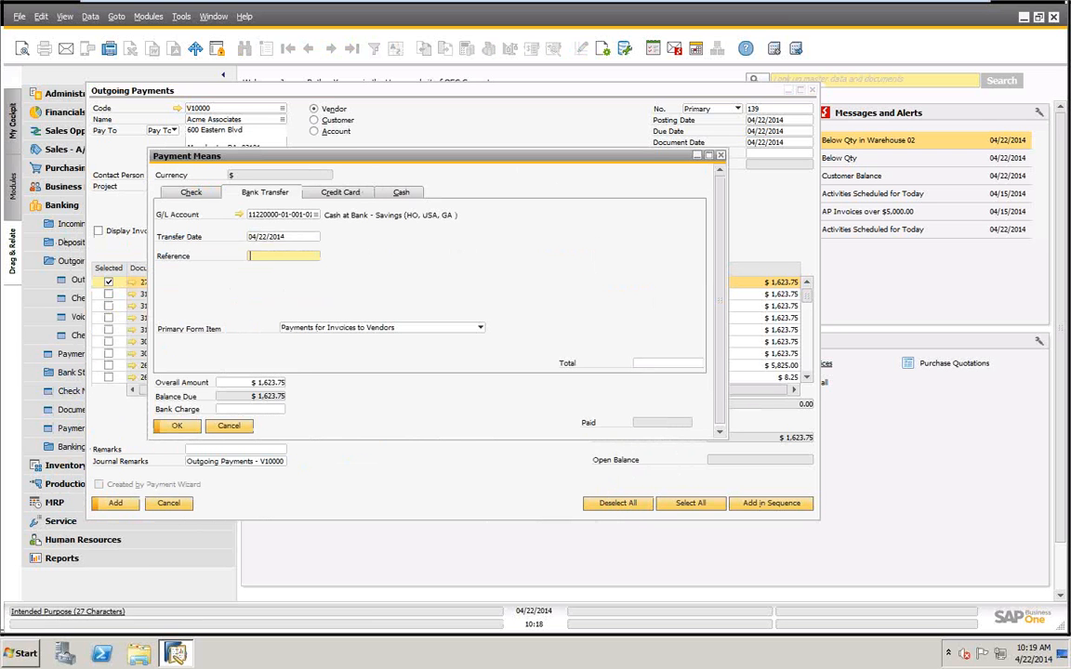
{"action": "left_click", "coordinate": [667, 365]}
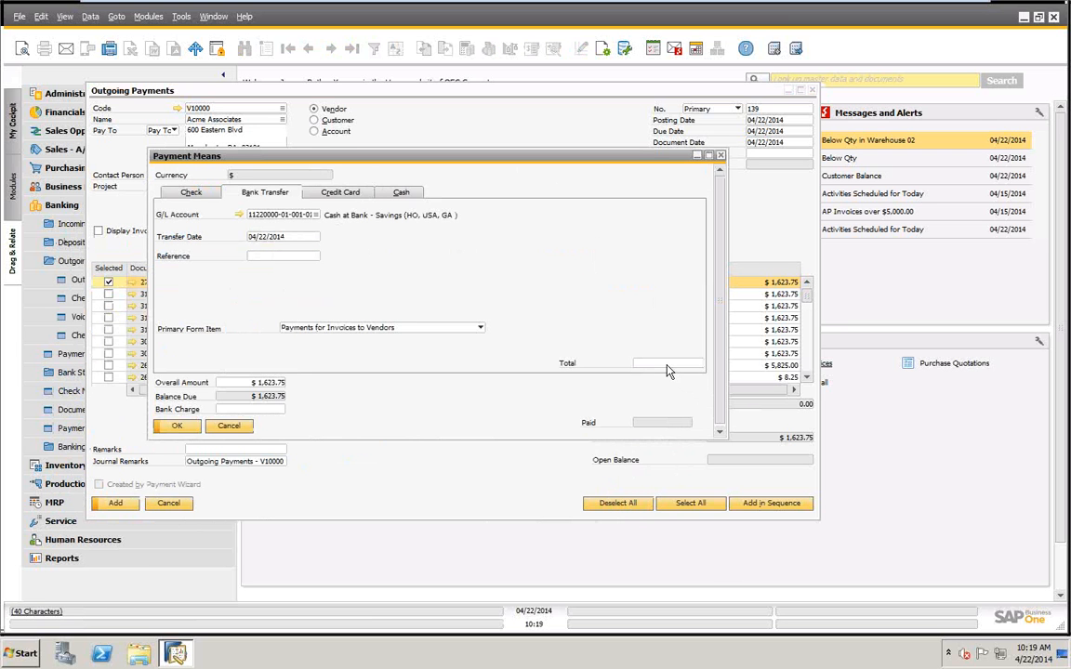
{"action": "type", "text": "2,000"}
{"action": "key", "text": "Tab"}
{"action": "key", "text": "Tab"}
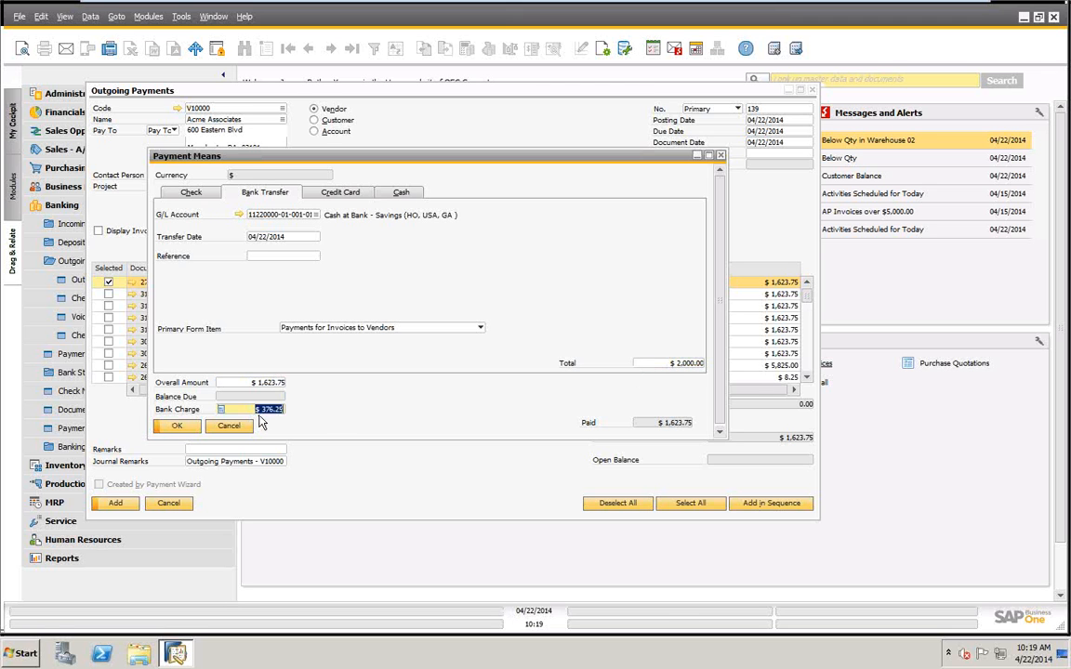
{"action": "key", "text": "BackSpace"}
{"action": "left_click", "coordinate": [177, 427]}
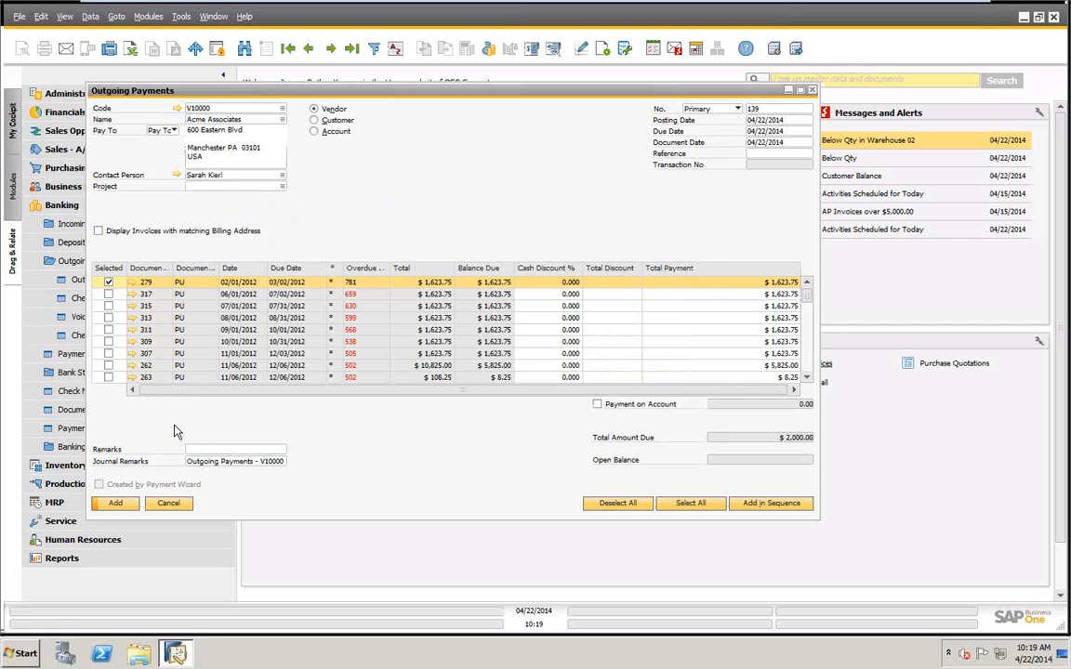
Add the outgoing payment, agreeing to post the unmatched amount as a payment on account.
{"action": "left_click", "coordinate": [111, 503]}
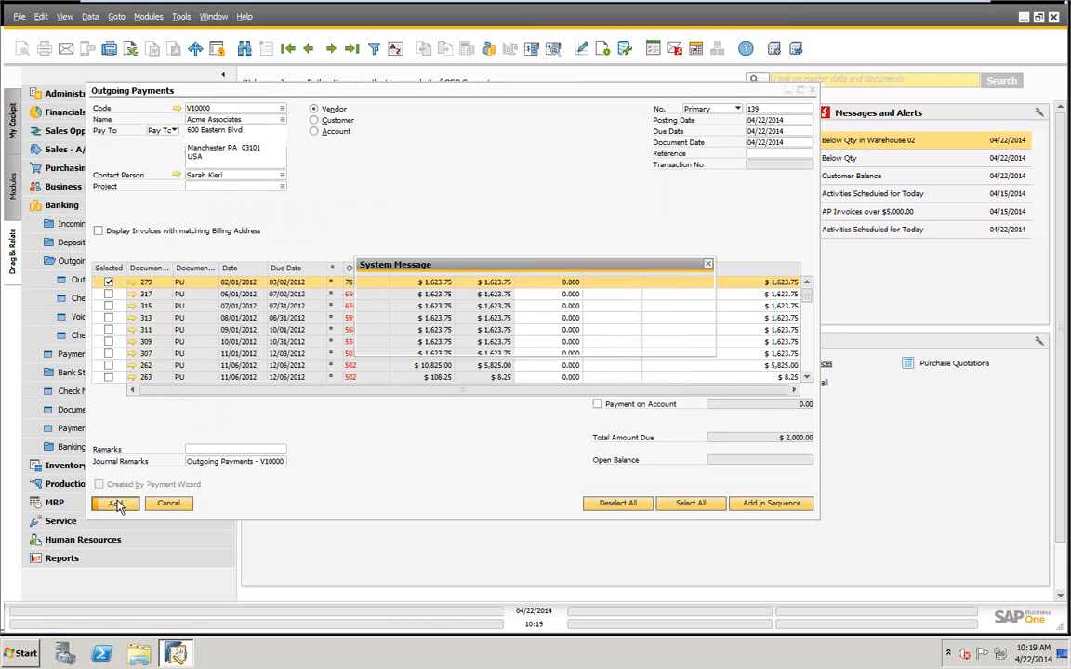
{"action": "left_click_drag", "start_coordinate": [545, 269], "coordinate": [484, 154]}
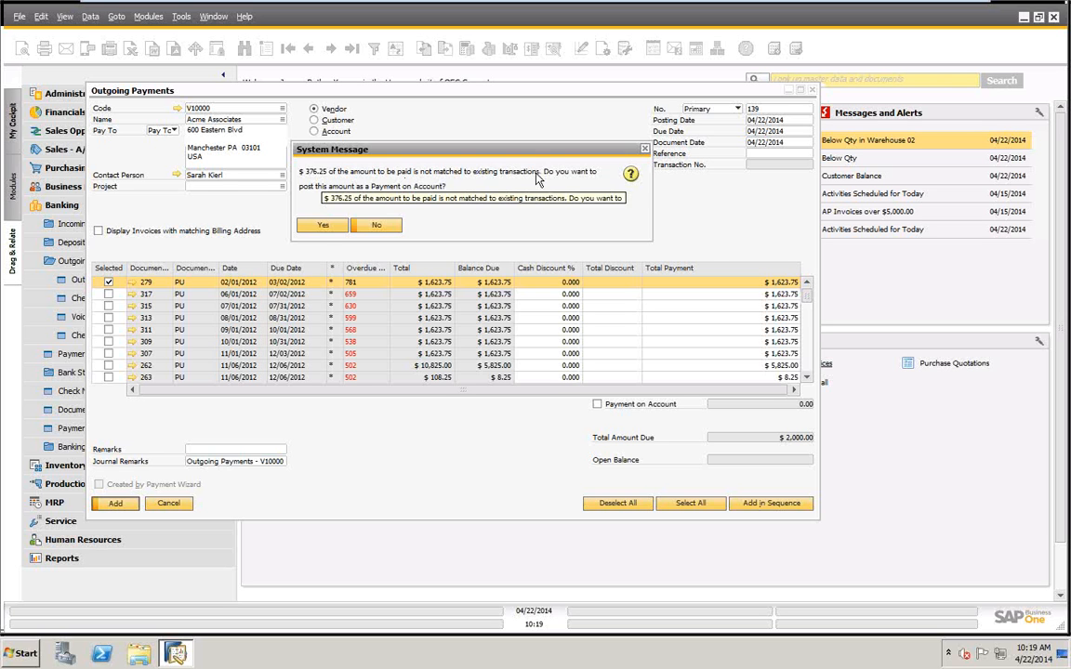
{"action": "left_click", "coordinate": [322, 226]}
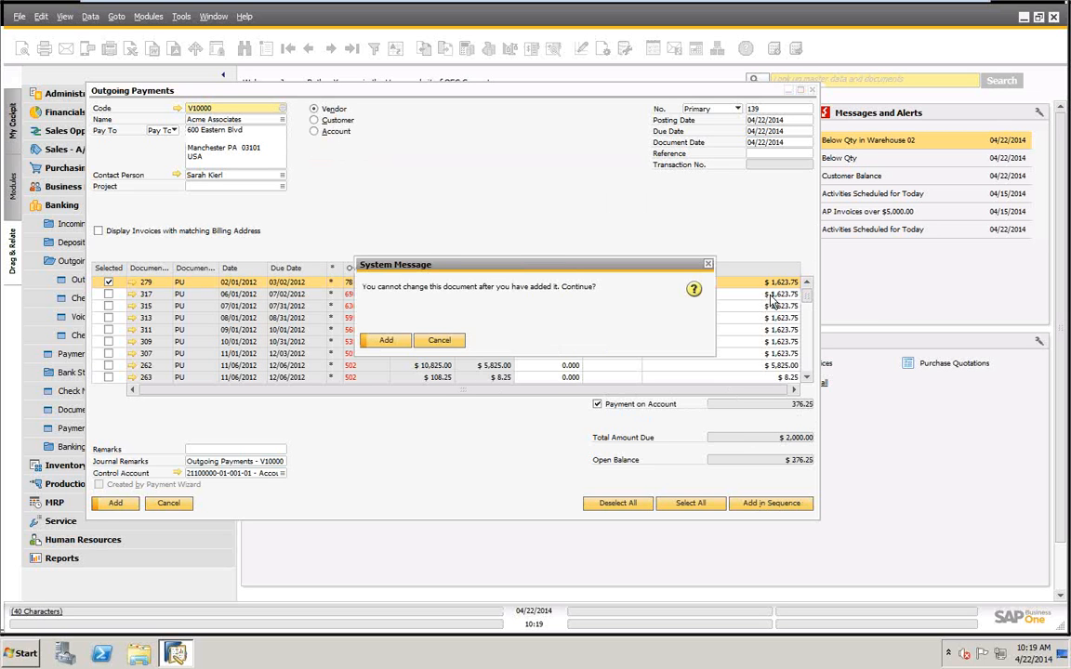
{"action": "left_click", "coordinate": [388, 342]}
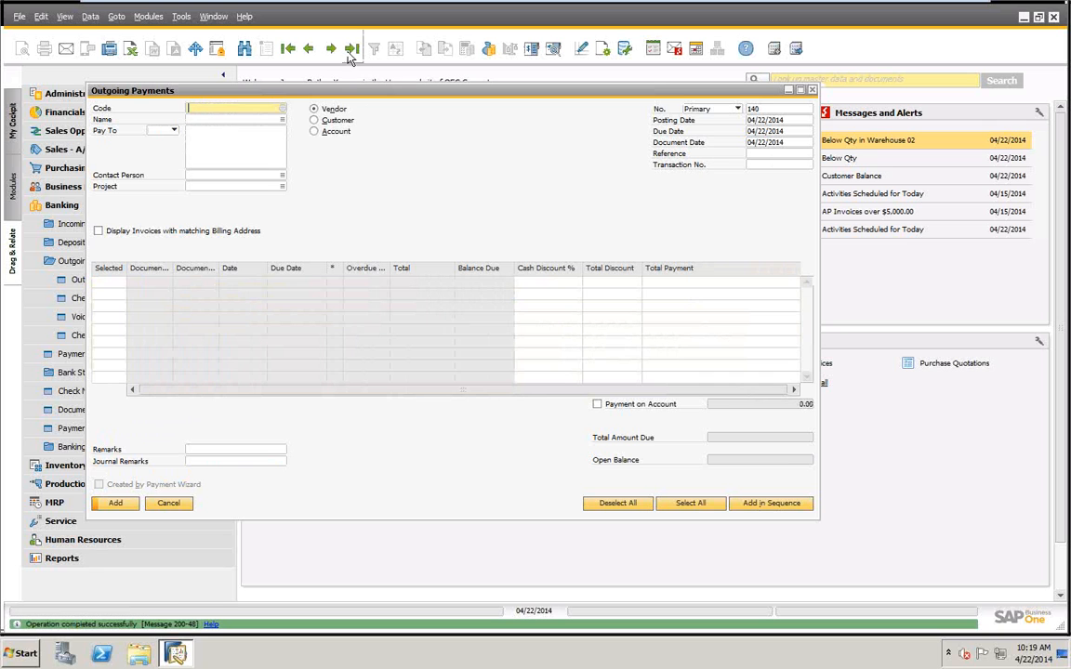
Open the last outgoing payment record and review the status and balance due of its linked invoice 279.
{"action": "left_click", "coordinate": [351, 54]}
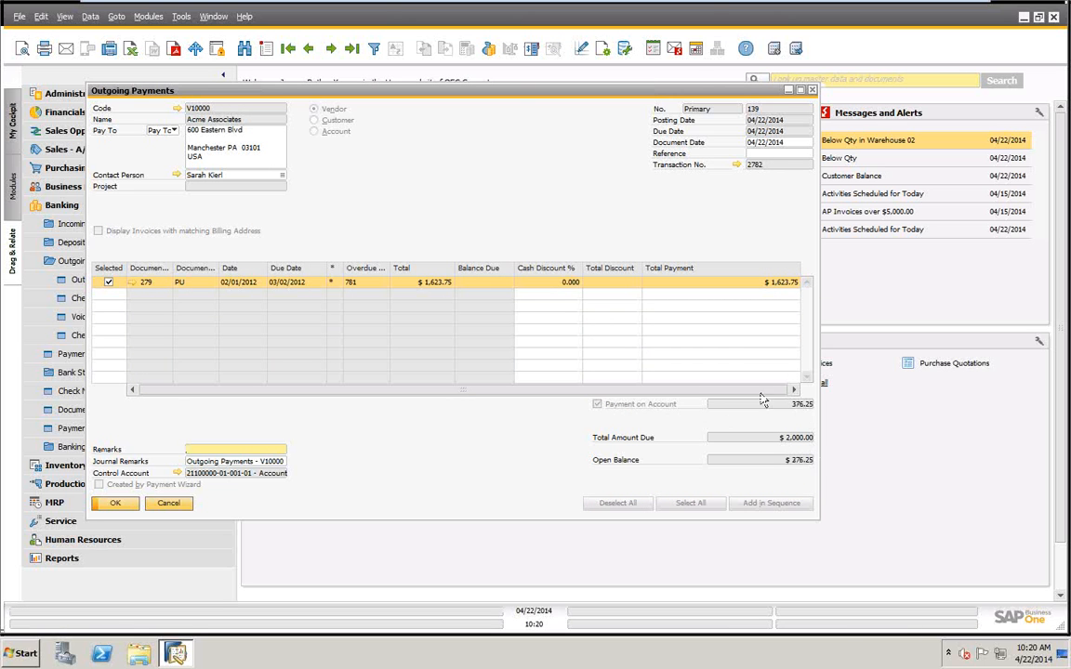
{"action": "left_click", "coordinate": [134, 283]}
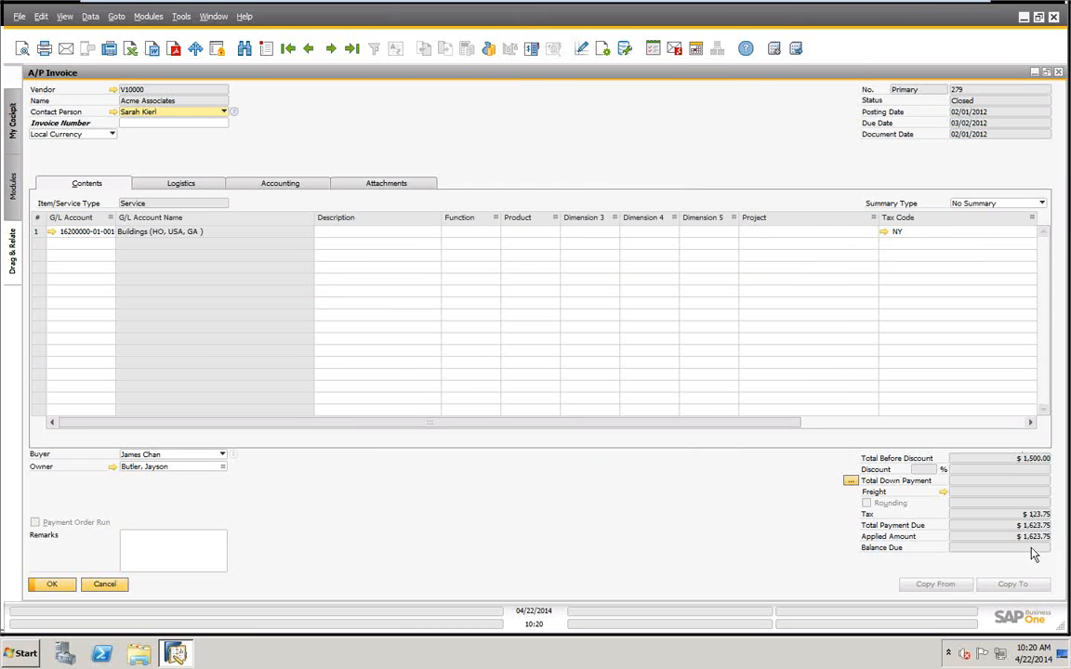
{"action": "left_click", "coordinate": [104, 584]}
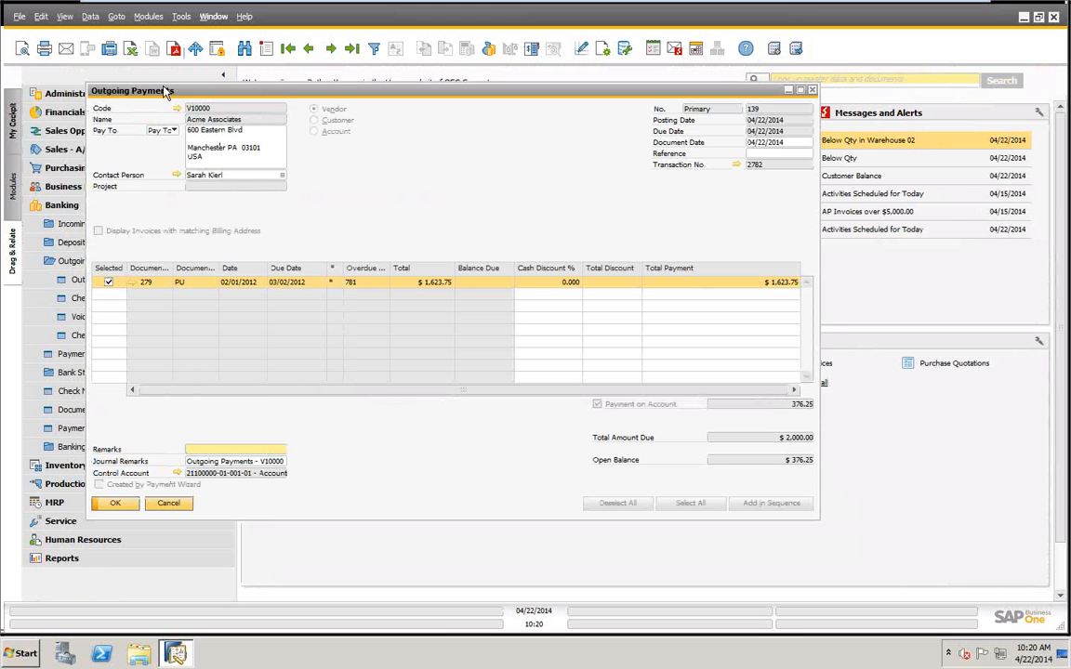
Examine Acme Associates' latest account balance transactions and the payment behind entry 139, and return to the payment record.
{"action": "left_click", "coordinate": [177, 108]}
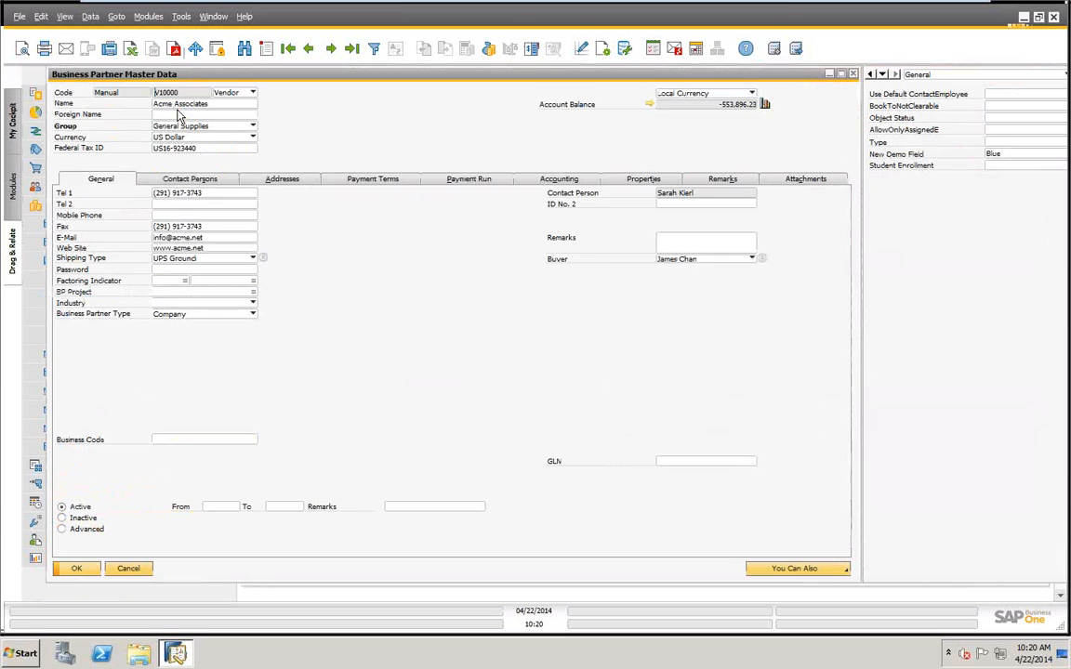
{"action": "left_click", "coordinate": [647, 104]}
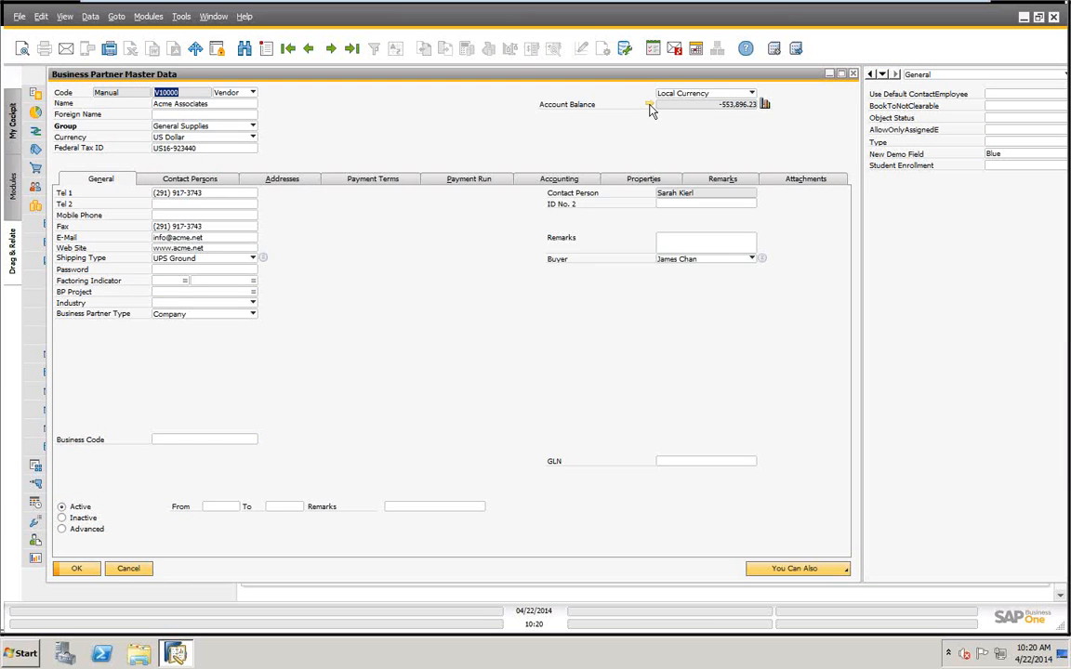
{"action": "left_click_drag", "start_coordinate": [740, 183], "coordinate": [742, 427]}
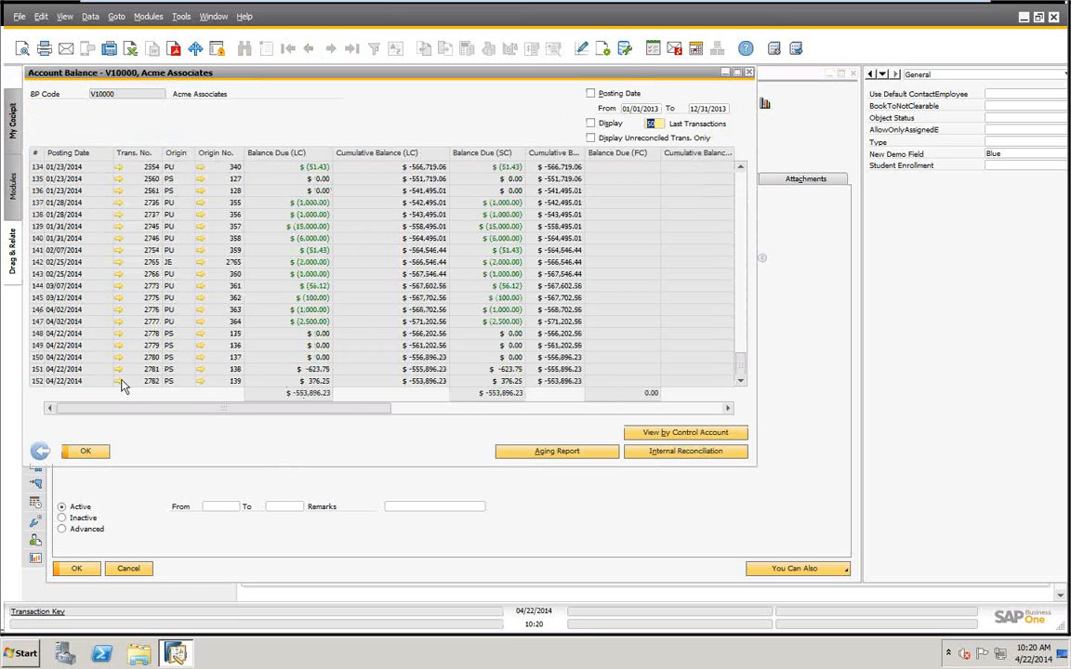
{"action": "left_click", "coordinate": [198, 382]}
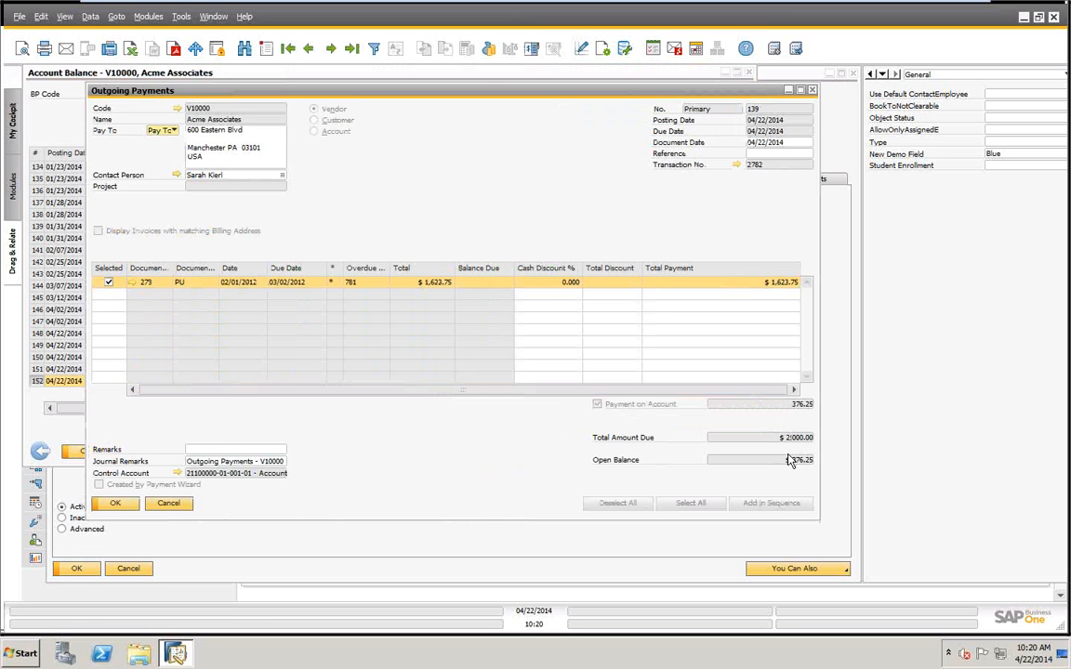
{"action": "left_click", "coordinate": [170, 509]}
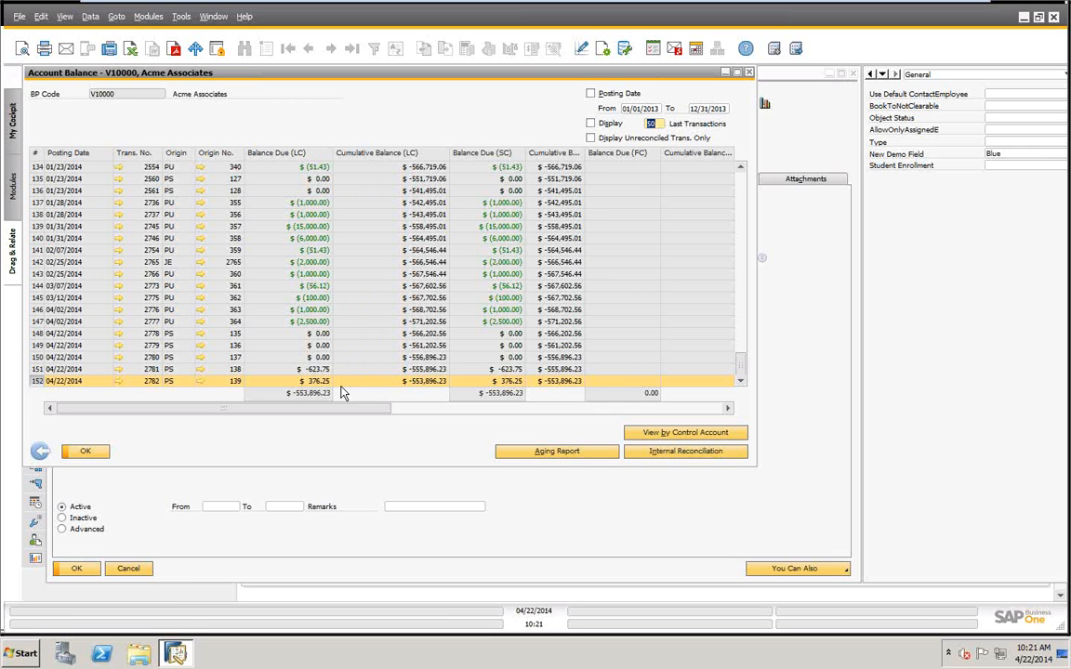
{"action": "left_click", "coordinate": [82, 451]}
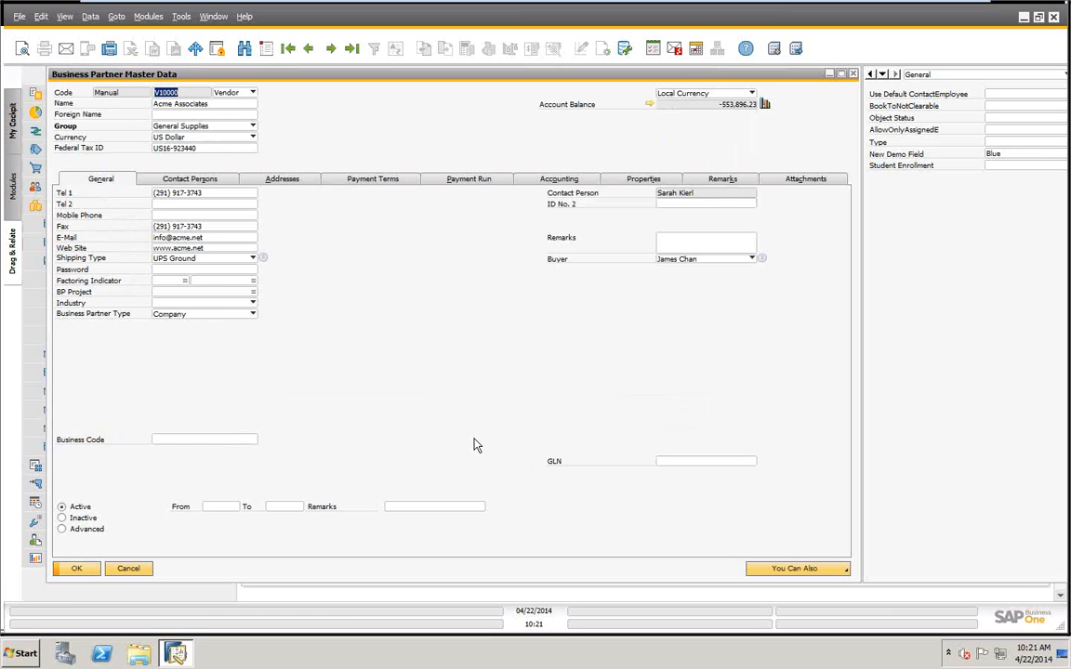
{"action": "left_click", "coordinate": [128, 568]}
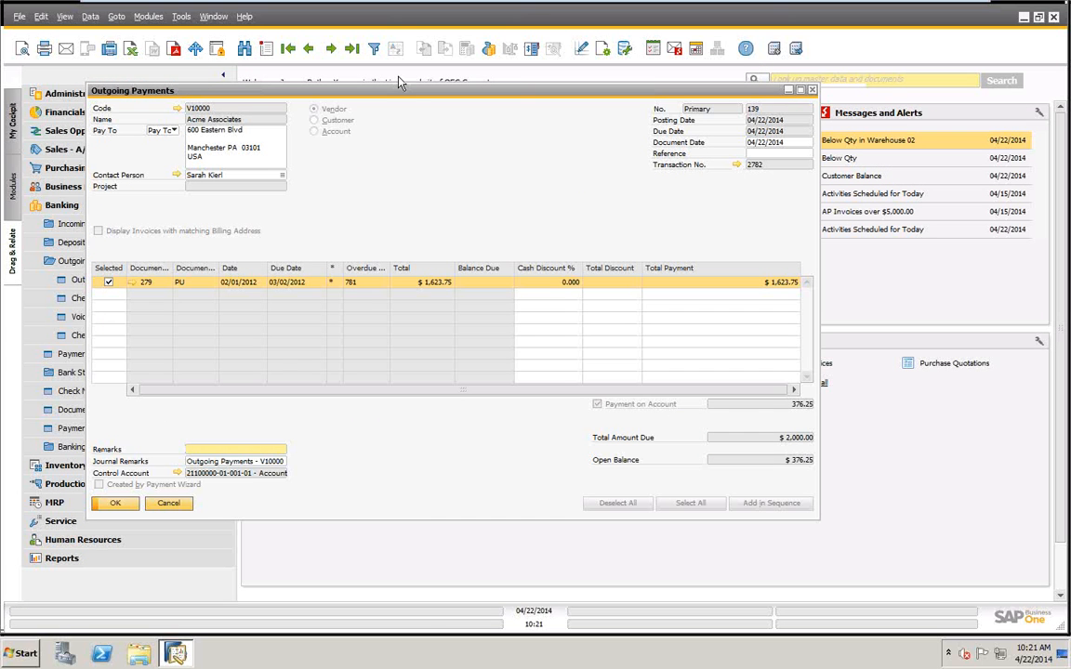
Start a new outgoing payment and choose Acme Associates as the vendor.
{"action": "left_click", "coordinate": [267, 49]}
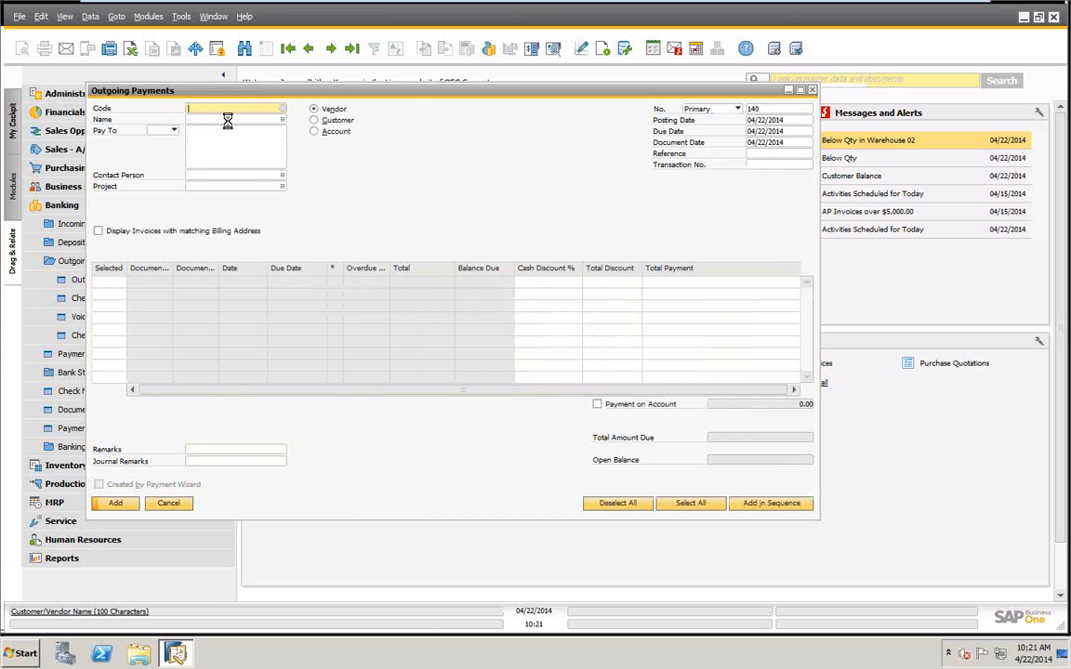
{"action": "key", "text": "Tab"}
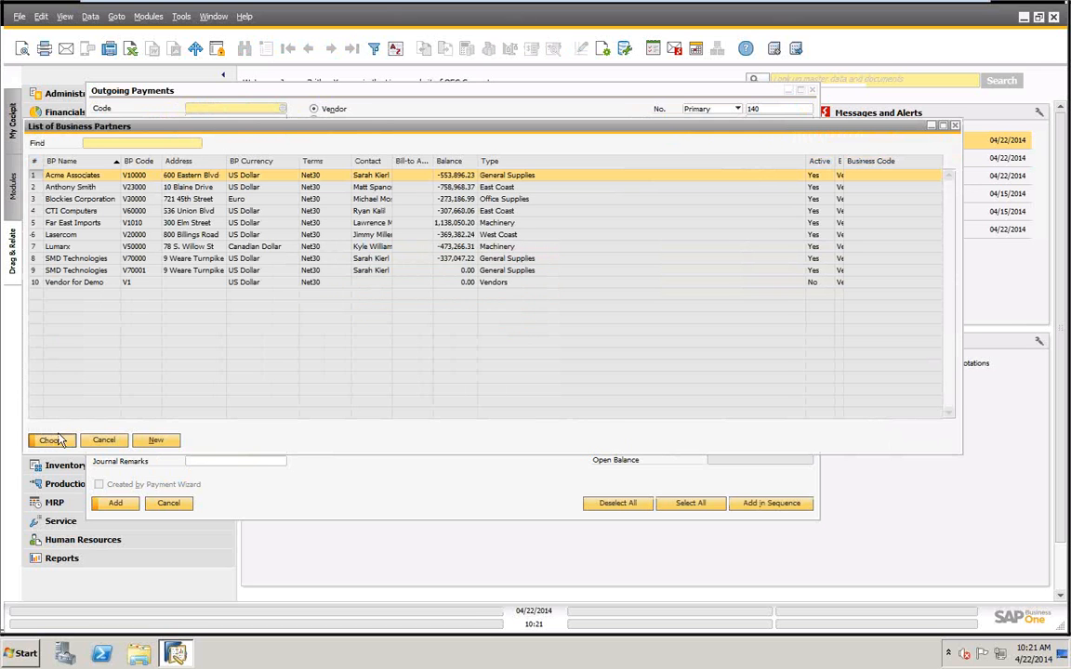
{"action": "left_click", "coordinate": [67, 437]}
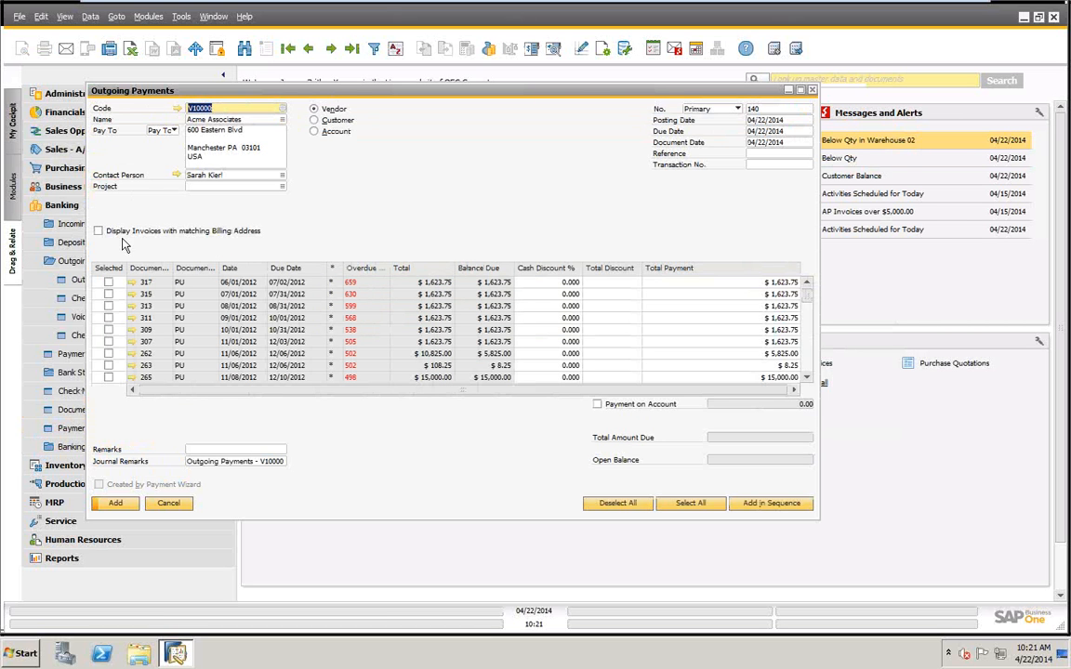
{"action": "left_click", "coordinate": [108, 282]}
{"action": "left_click", "coordinate": [107, 317]}
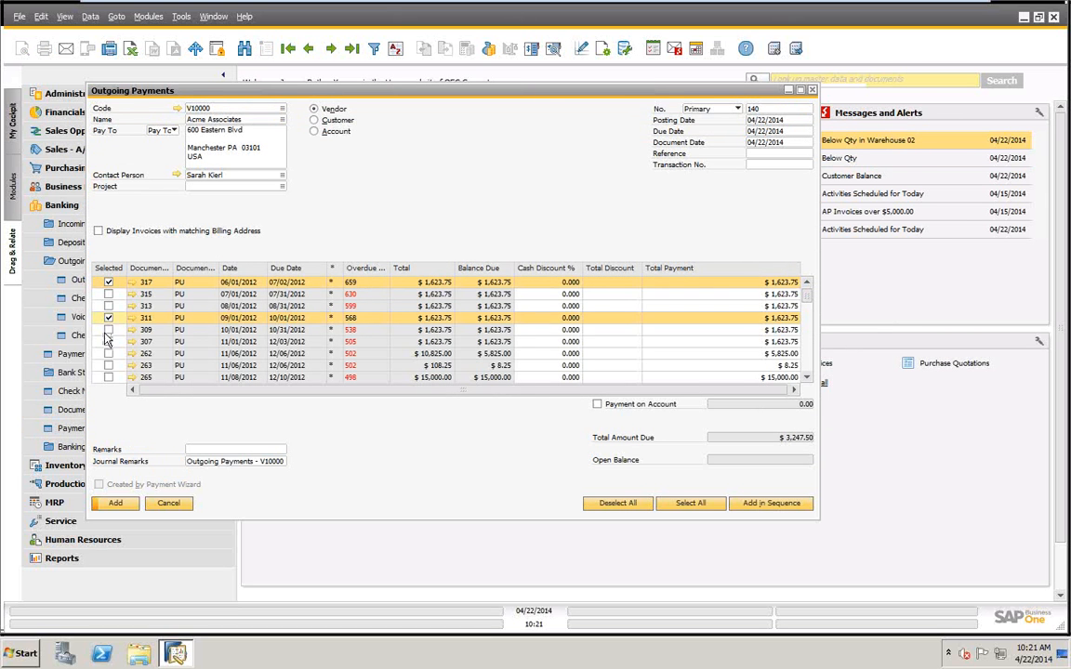
{"action": "left_click", "coordinate": [108, 341]}
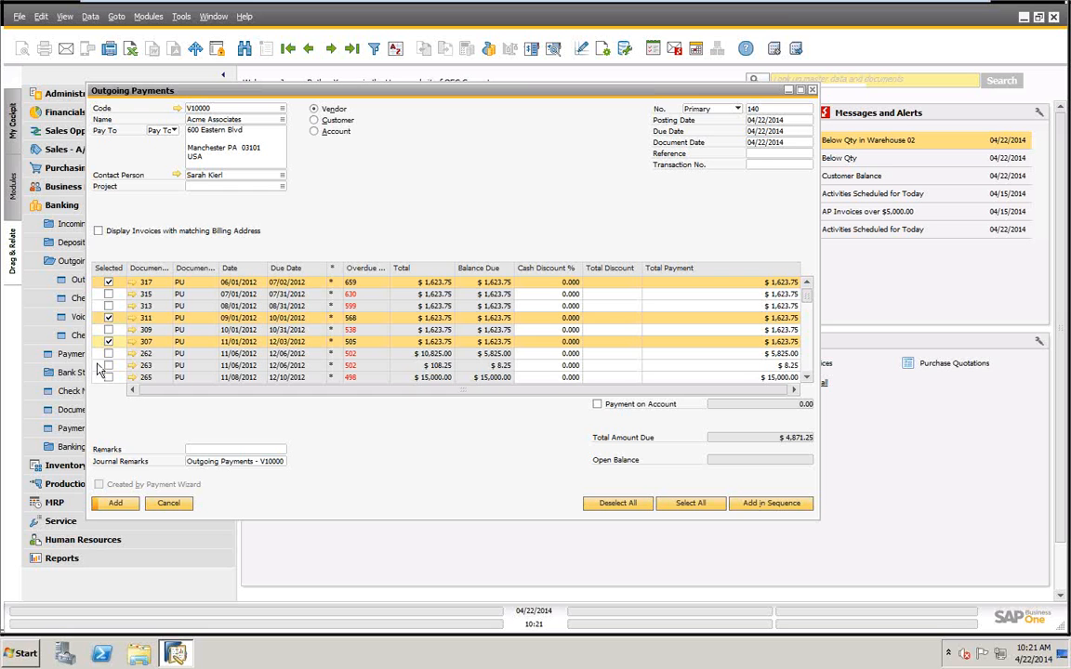
{"action": "left_click", "coordinate": [108, 341]}
{"action": "left_click", "coordinate": [108, 317]}
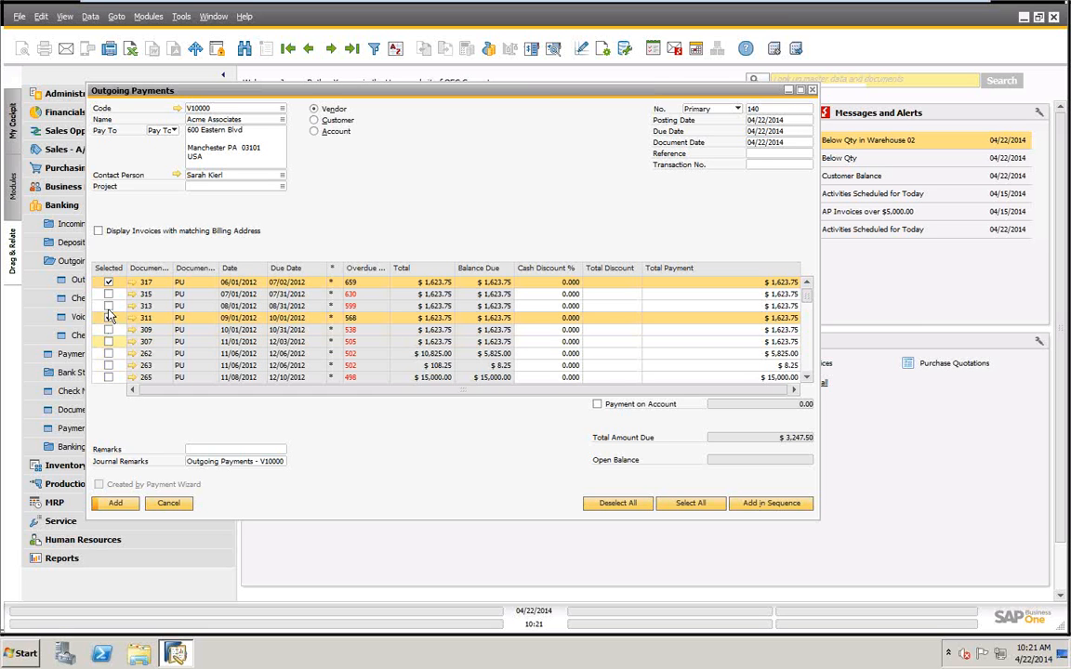
{"action": "left_click", "coordinate": [108, 281]}
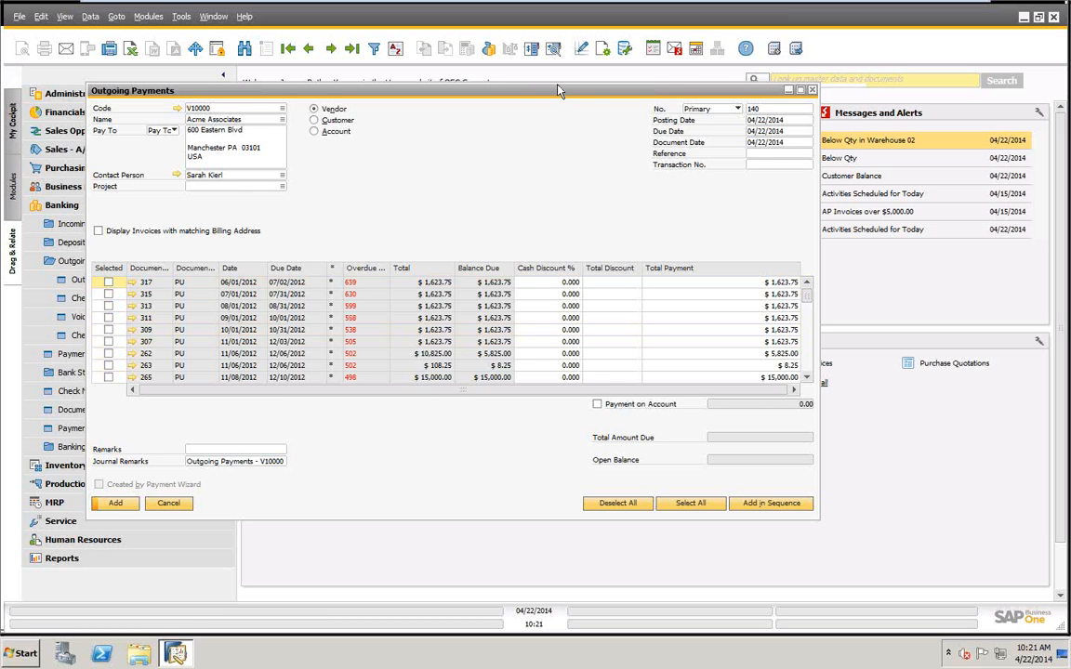
Set the payment means to a bank transfer of $10,000 with transfer date 04/22/2014.
{"action": "right_click", "coordinate": [468, 154]}
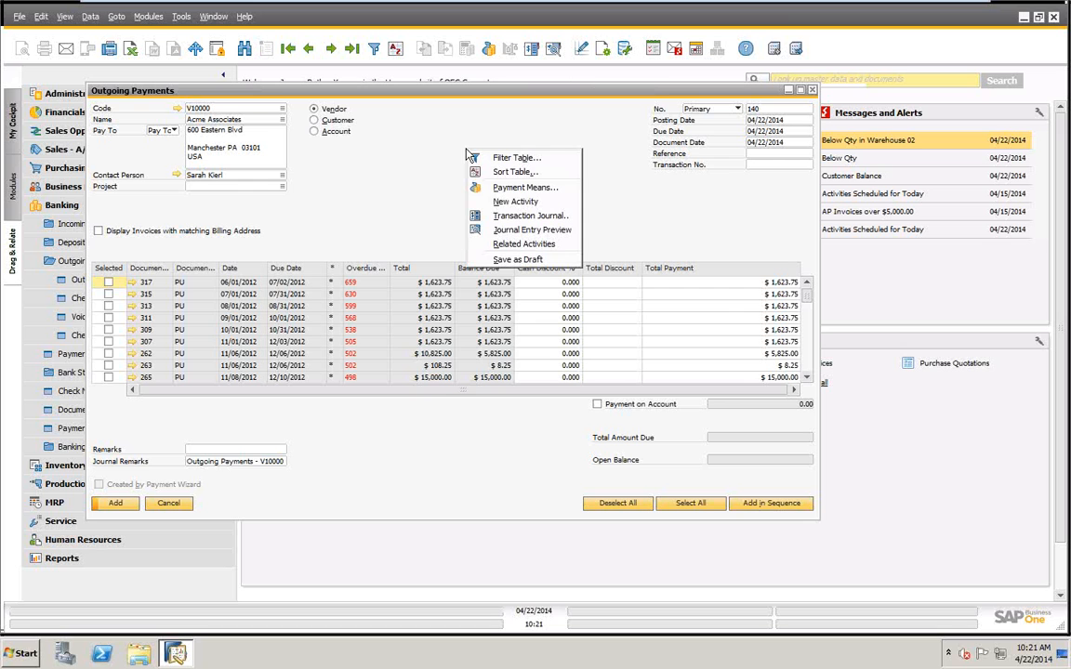
{"action": "left_click", "coordinate": [498, 190]}
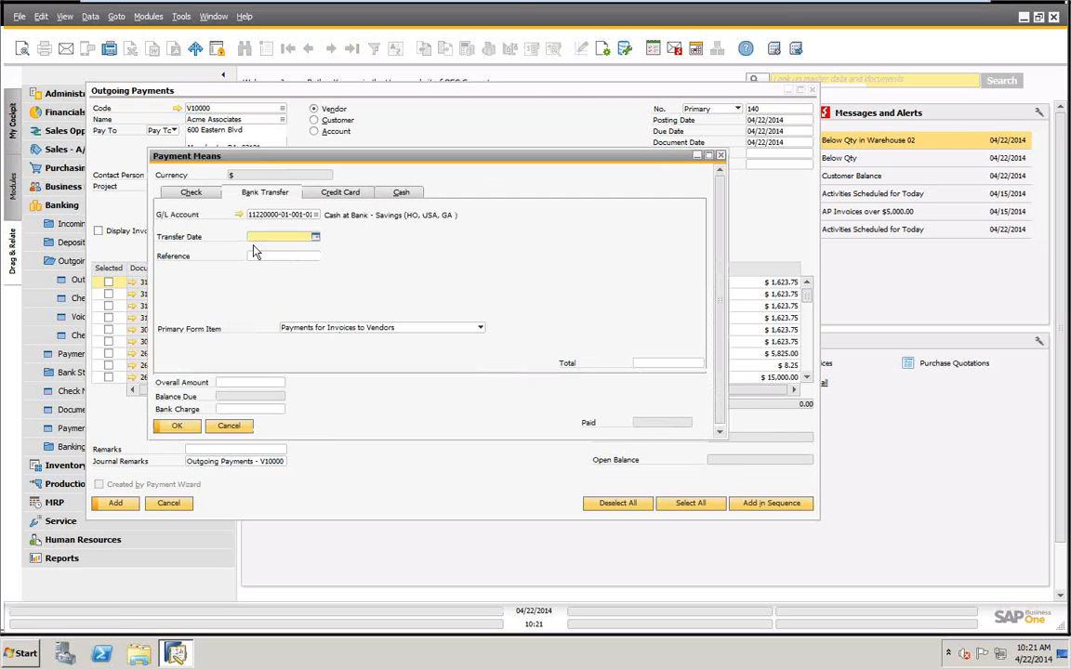
{"action": "key", "text": "Tab"}
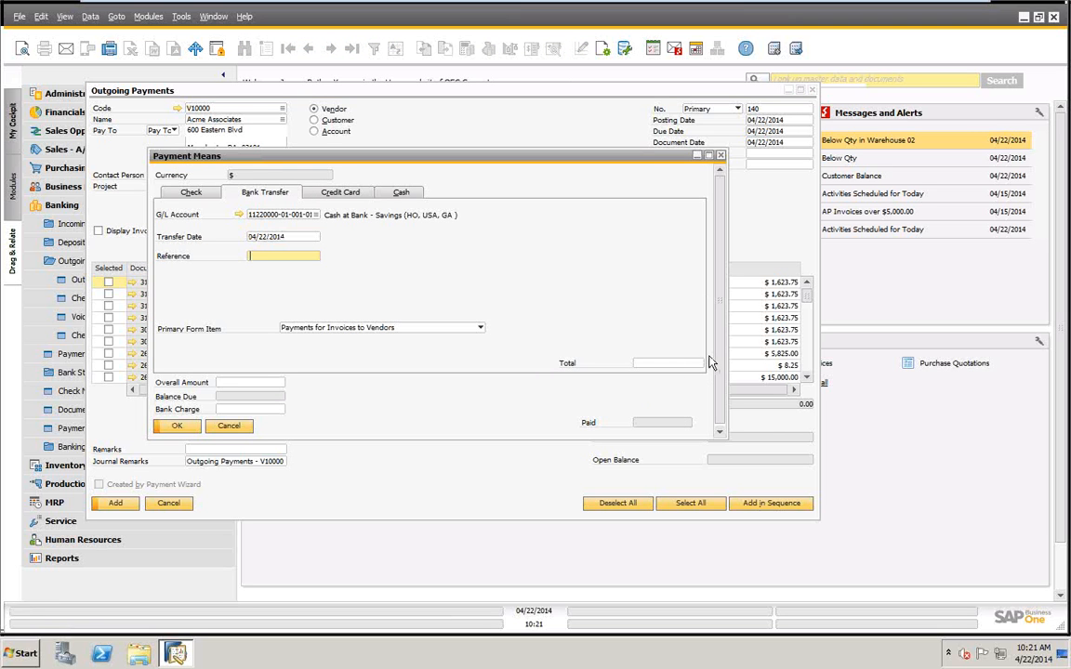
{"action": "left_click", "coordinate": [665, 363]}
{"action": "type", "text": "120"}
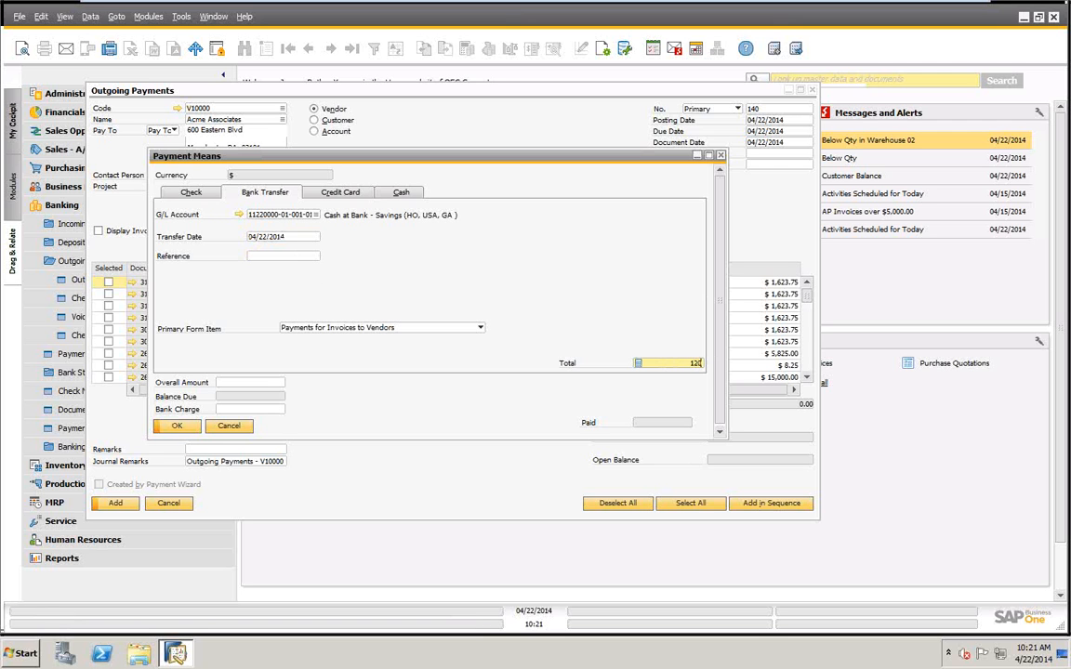
{"action": "type", "text": "00"}
{"action": "key", "text": "Tab"}
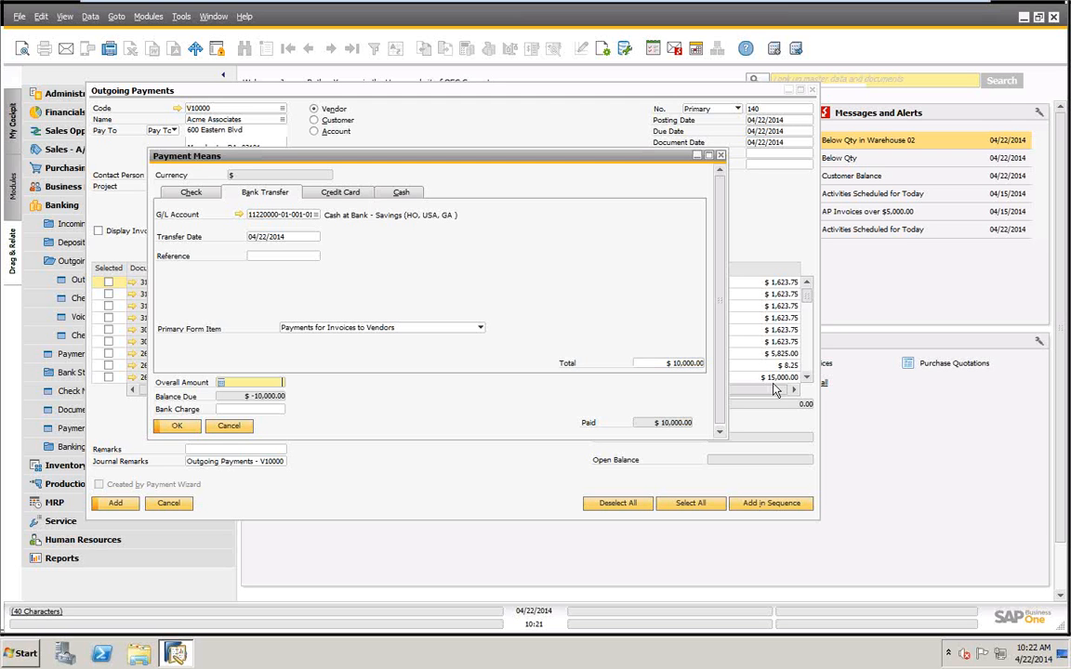
{"action": "left_click", "coordinate": [176, 426]}
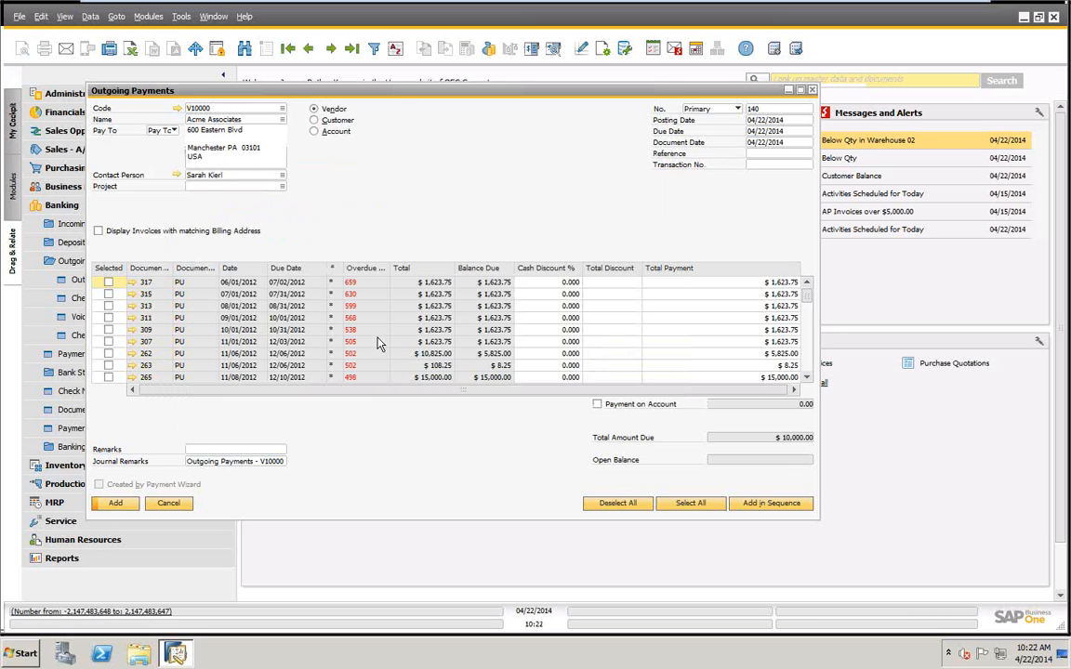
Look through Acme Associates' open items and allocate the transfer amount to them in sequence.
{"action": "left_click_drag", "start_coordinate": [808, 290], "coordinate": [810, 374]}
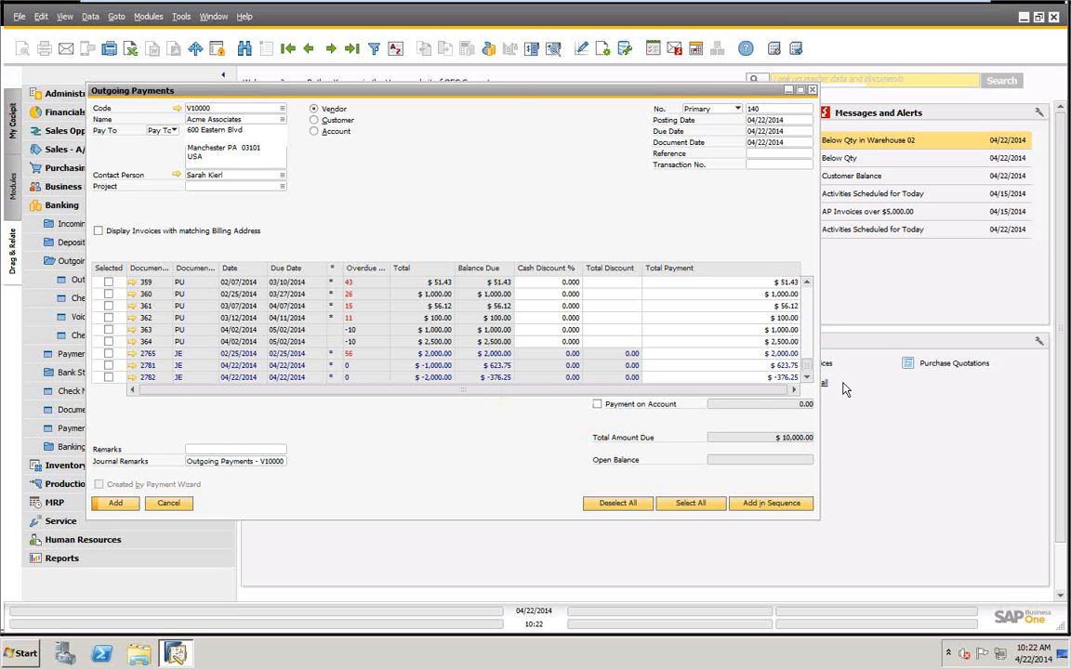
{"action": "left_click_drag", "start_coordinate": [807, 361], "coordinate": [811, 259]}
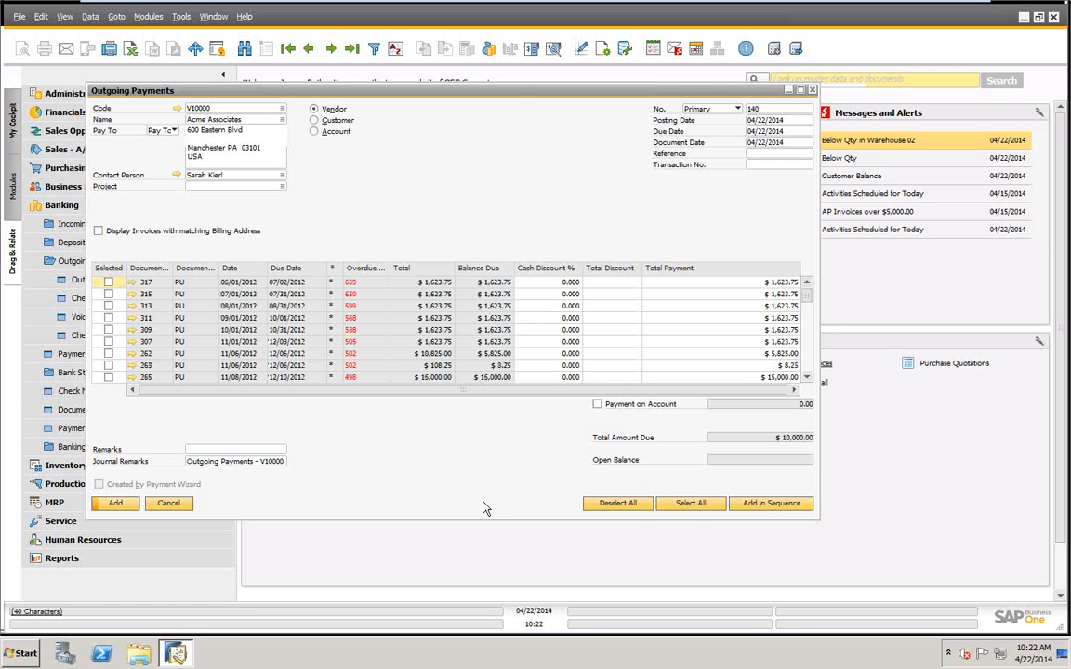
{"action": "left_click", "coordinate": [779, 503]}
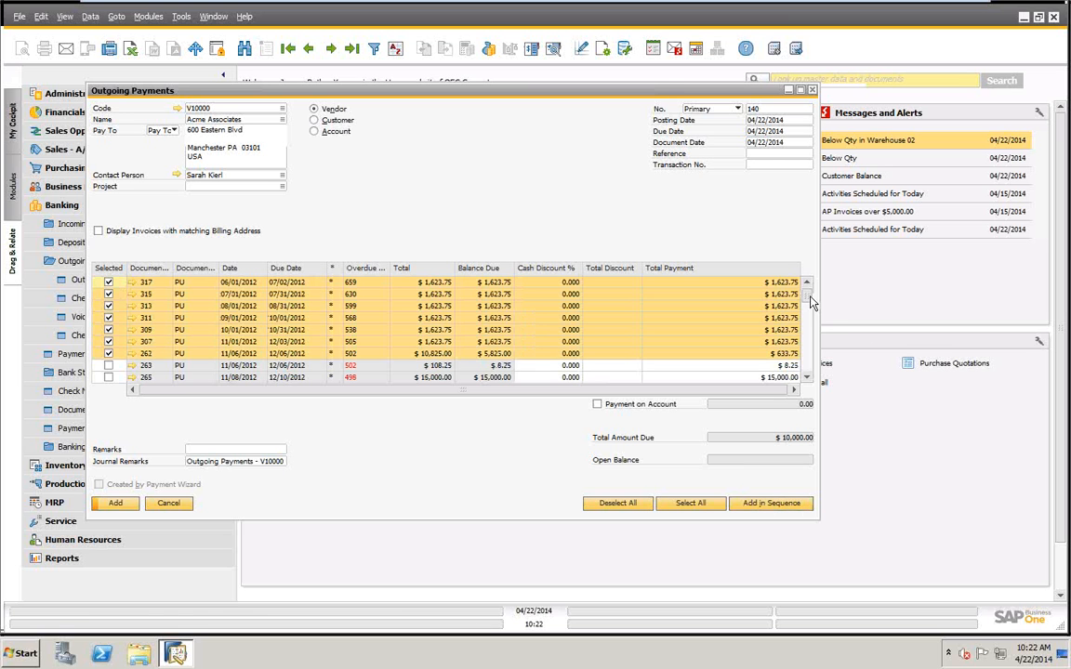
Examine the whole open-items list for the rows selected by the sequence allocation and their total payment amounts.
{"action": "left_click_drag", "start_coordinate": [811, 297], "coordinate": [812, 368]}
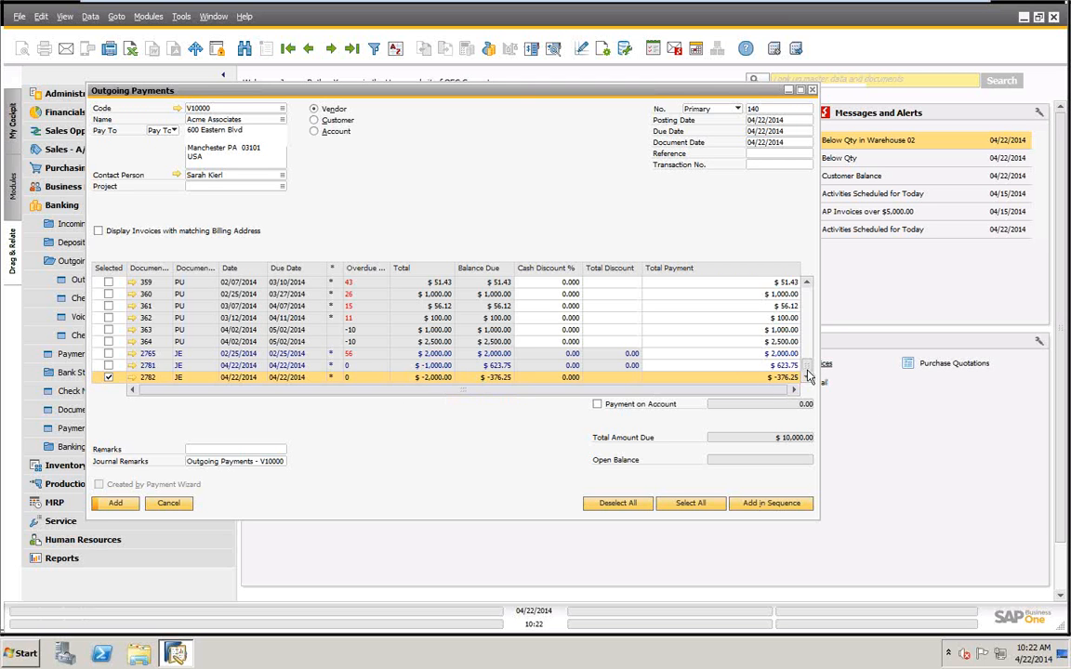
{"action": "left_click_drag", "start_coordinate": [805, 369], "coordinate": [808, 270]}
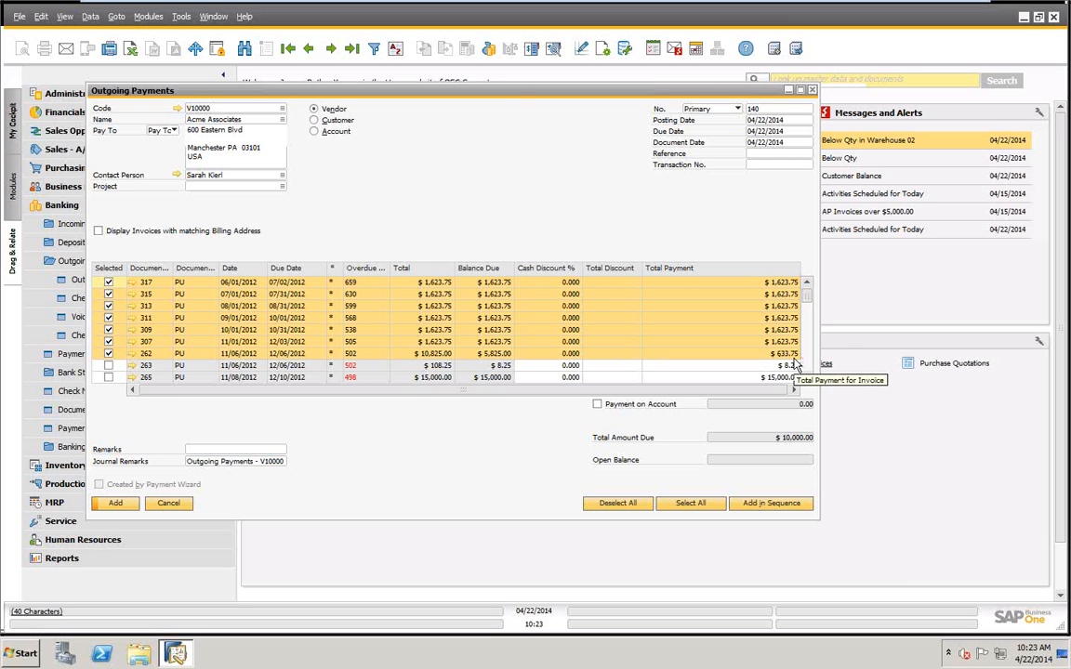
{"action": "scroll", "coordinate": [409, 383], "scroll_direction": "down", "scroll_amount": 3}
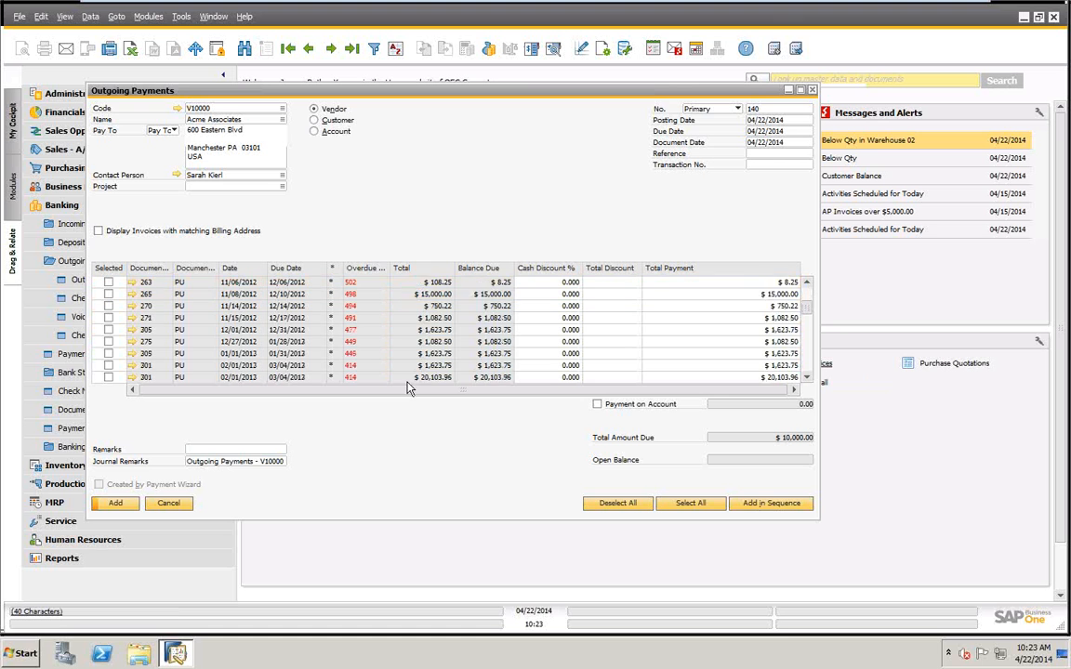
{"action": "scroll", "coordinate": [409, 387], "scroll_direction": "down", "scroll_amount": 10}
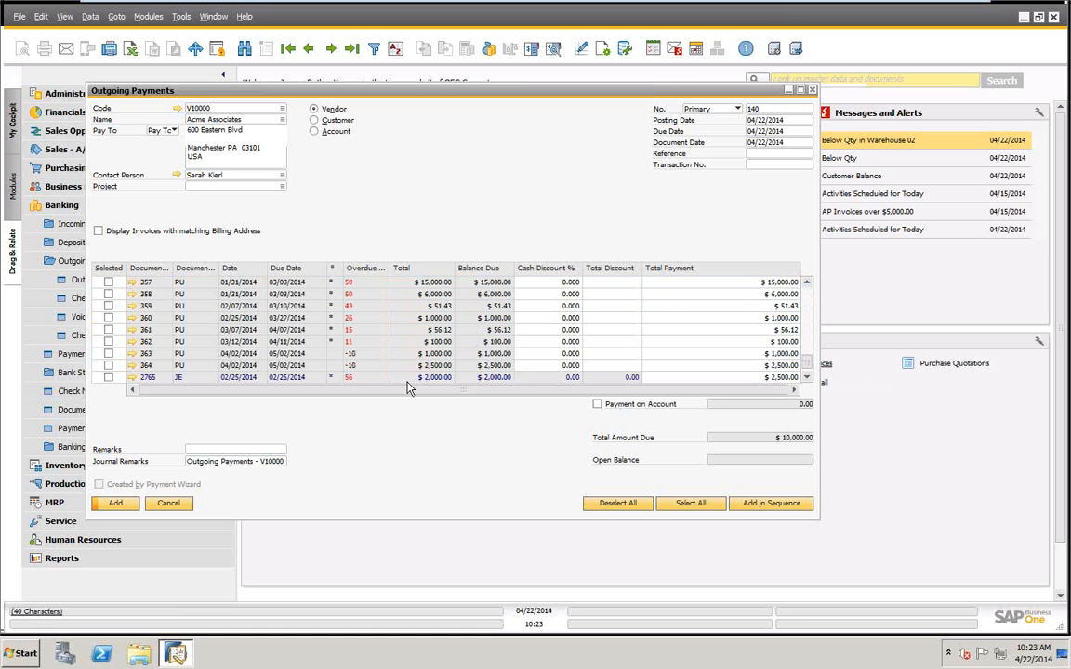
{"action": "scroll", "coordinate": [407, 387], "scroll_direction": "up", "scroll_amount": 10}
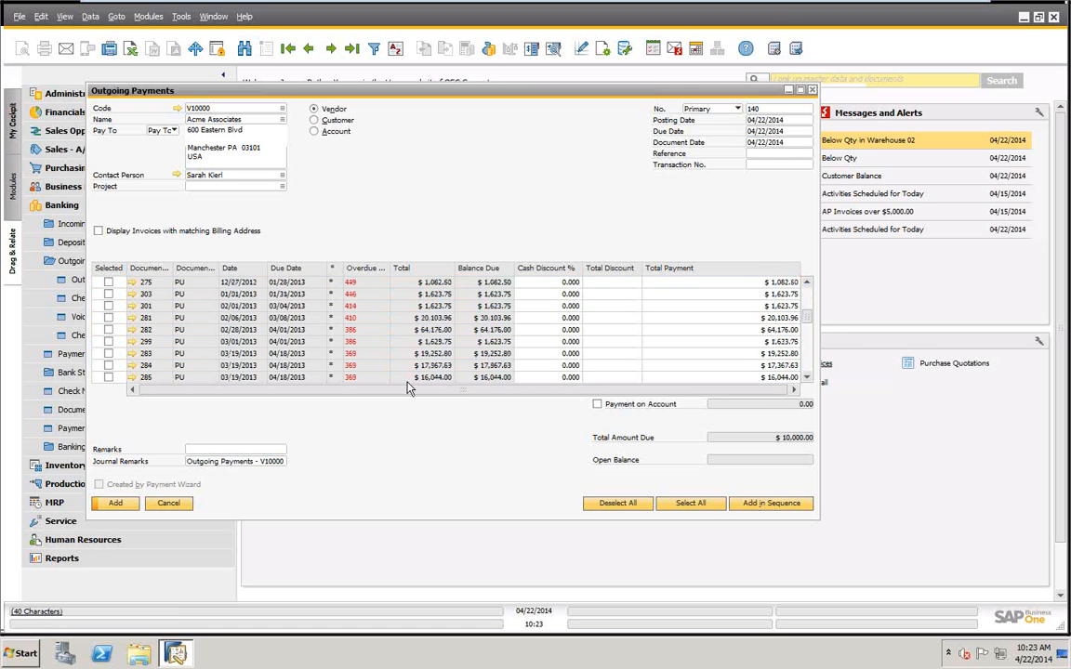
{"action": "scroll", "coordinate": [407, 388], "scroll_direction": "up", "scroll_amount": 3}
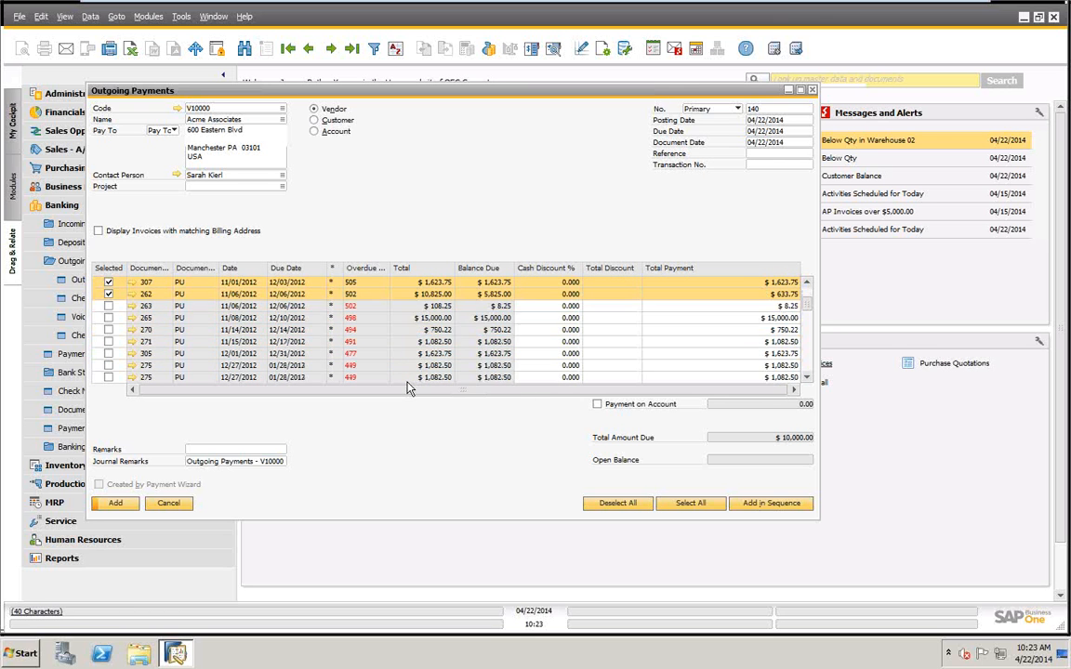
{"action": "scroll", "coordinate": [409, 388], "scroll_direction": "down", "scroll_amount": 5}
{"action": "scroll", "coordinate": [409, 389], "scroll_direction": "up", "scroll_amount": 7}
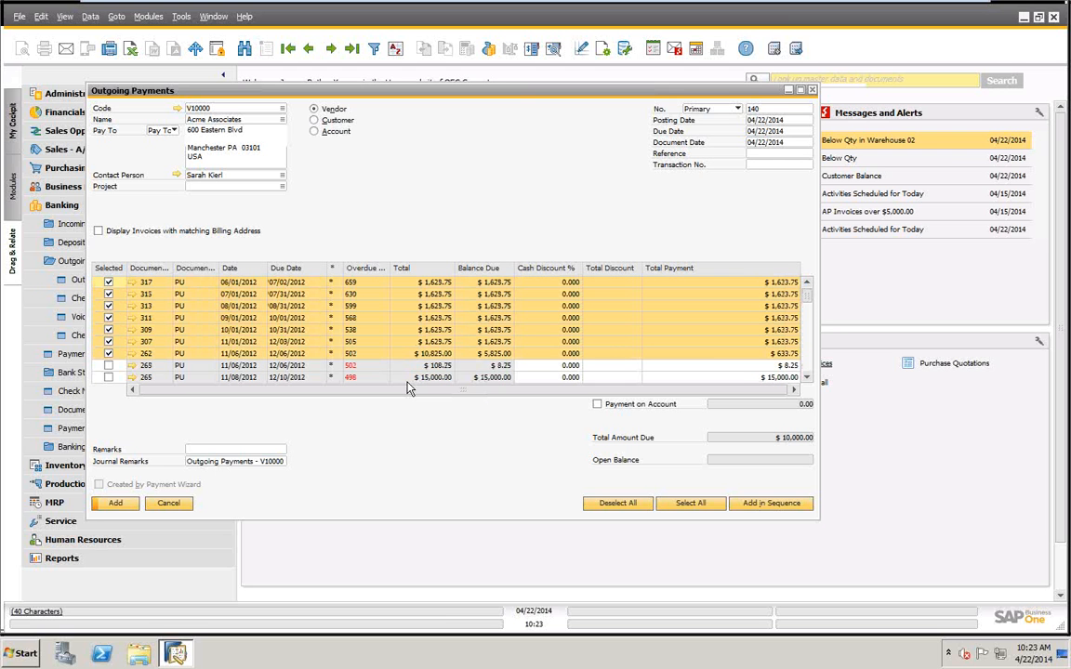
Add the outgoing payment, agree to post it, and open the last outgoing payment record.
{"action": "left_click", "coordinate": [116, 503]}
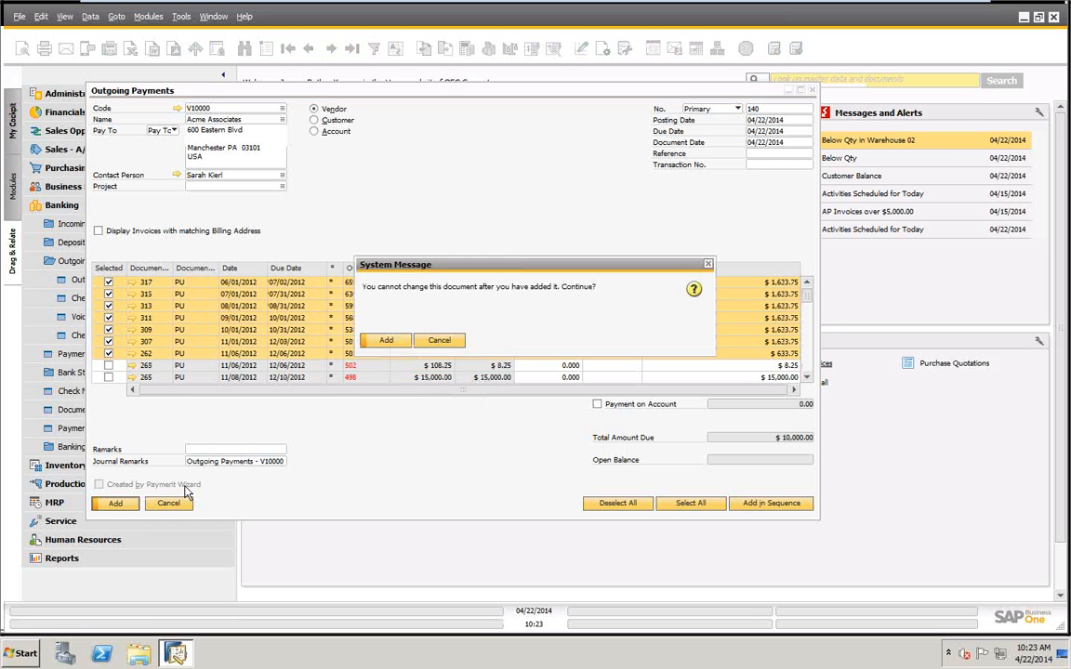
{"action": "left_click", "coordinate": [384, 339]}
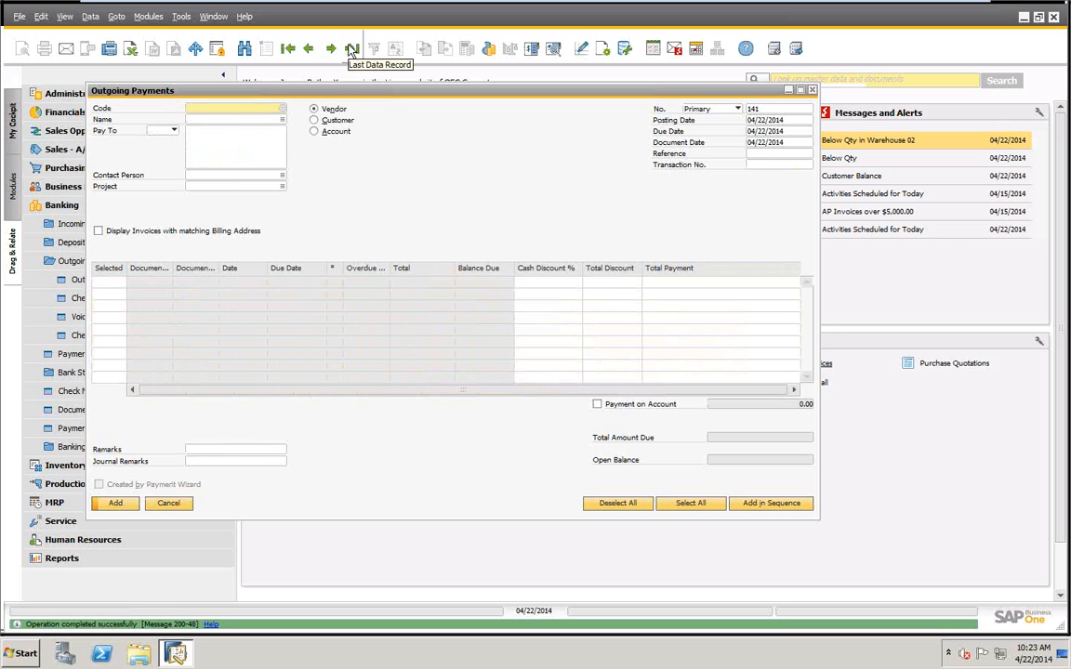
{"action": "left_click", "coordinate": [352, 50]}
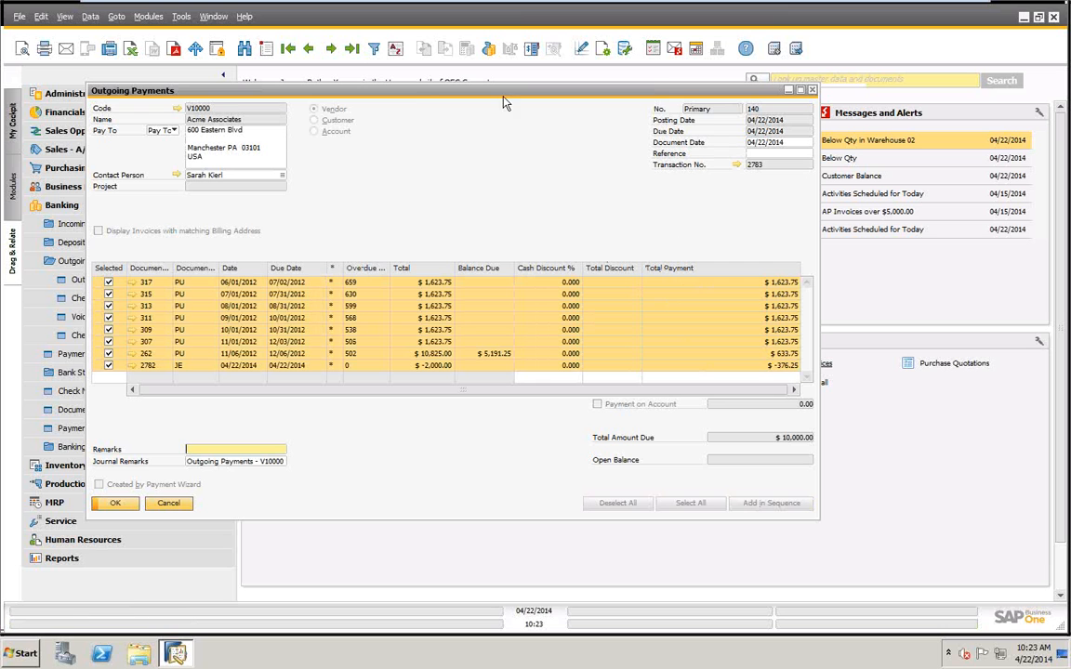
Review the journal entry and the payment means of outgoing payment 140.
{"action": "left_click", "coordinate": [736, 164]}
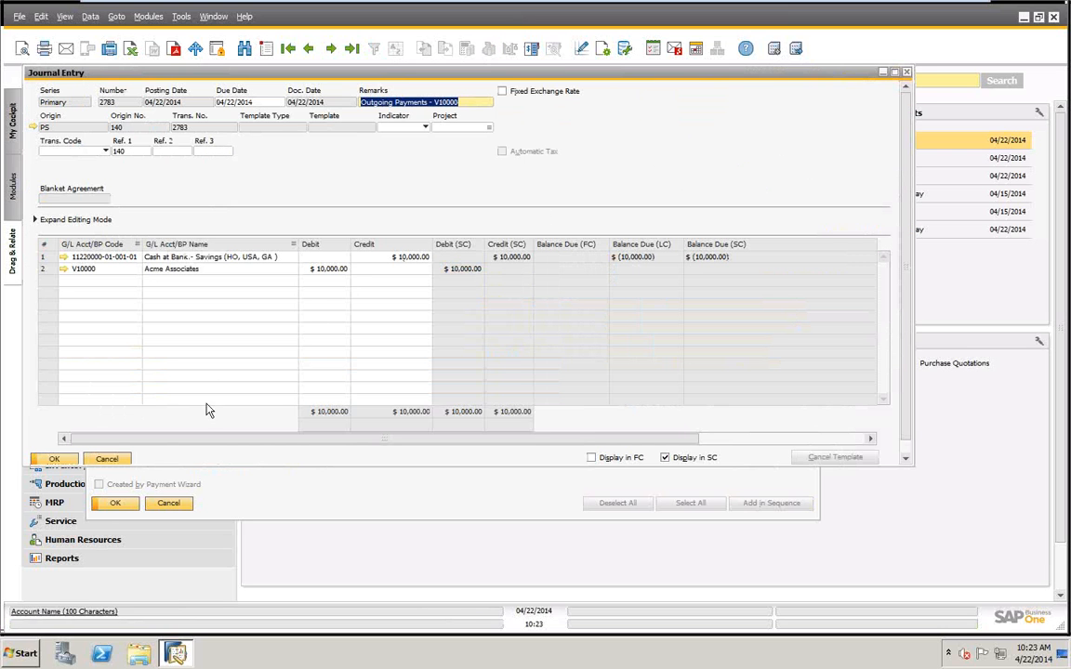
{"action": "left_click", "coordinate": [107, 459]}
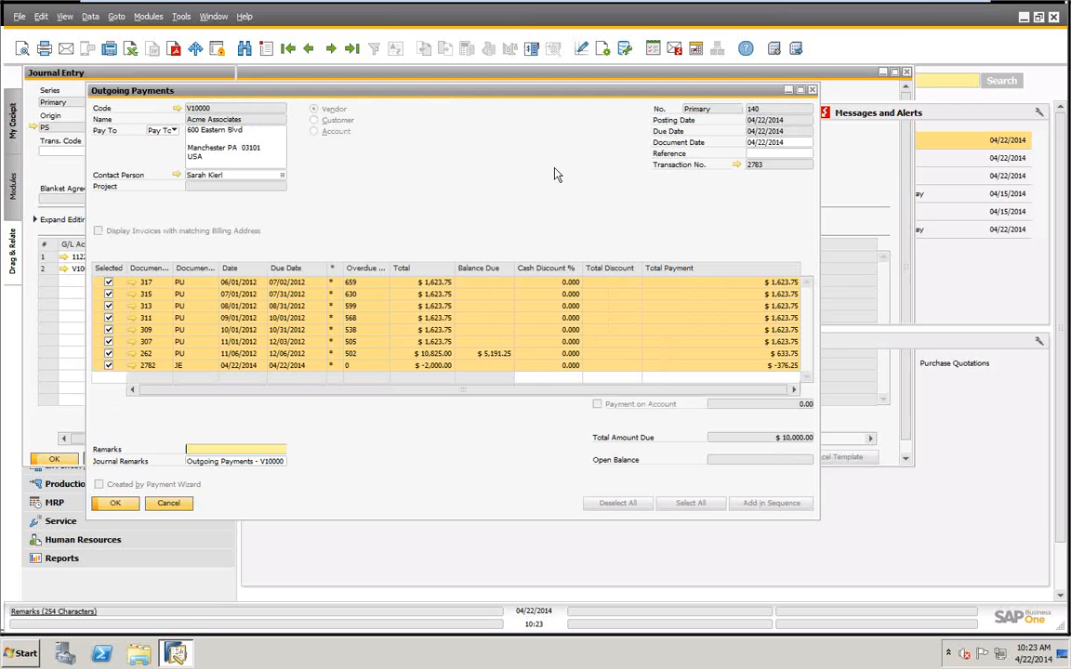
{"action": "right_click", "coordinate": [450, 125]}
{"action": "left_click", "coordinate": [482, 176]}
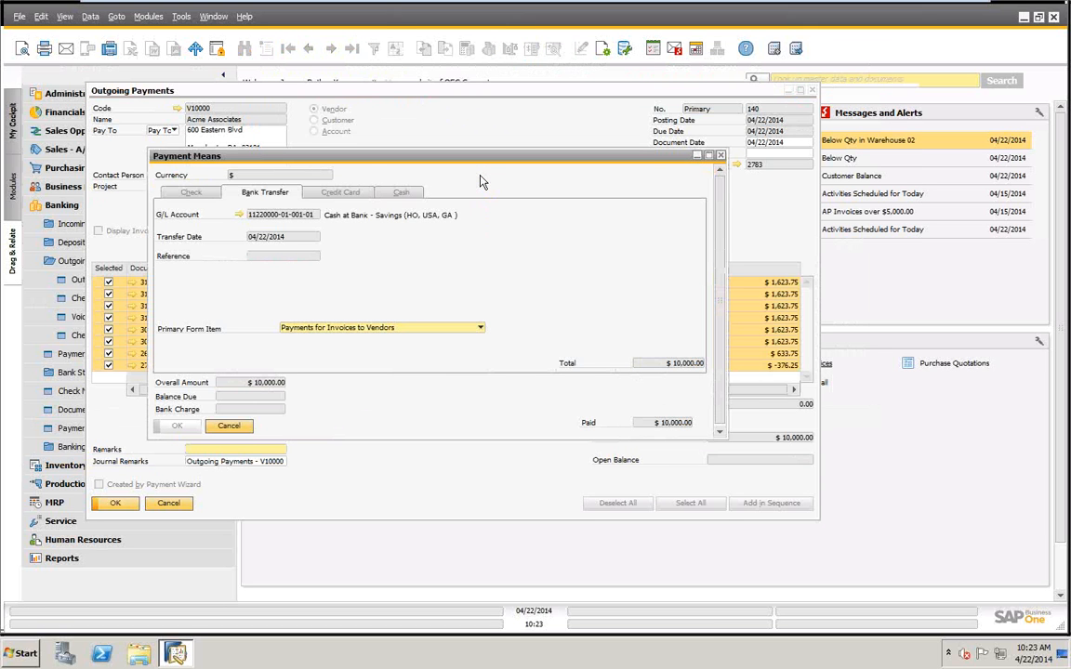
{"action": "left_click", "coordinate": [232, 428]}
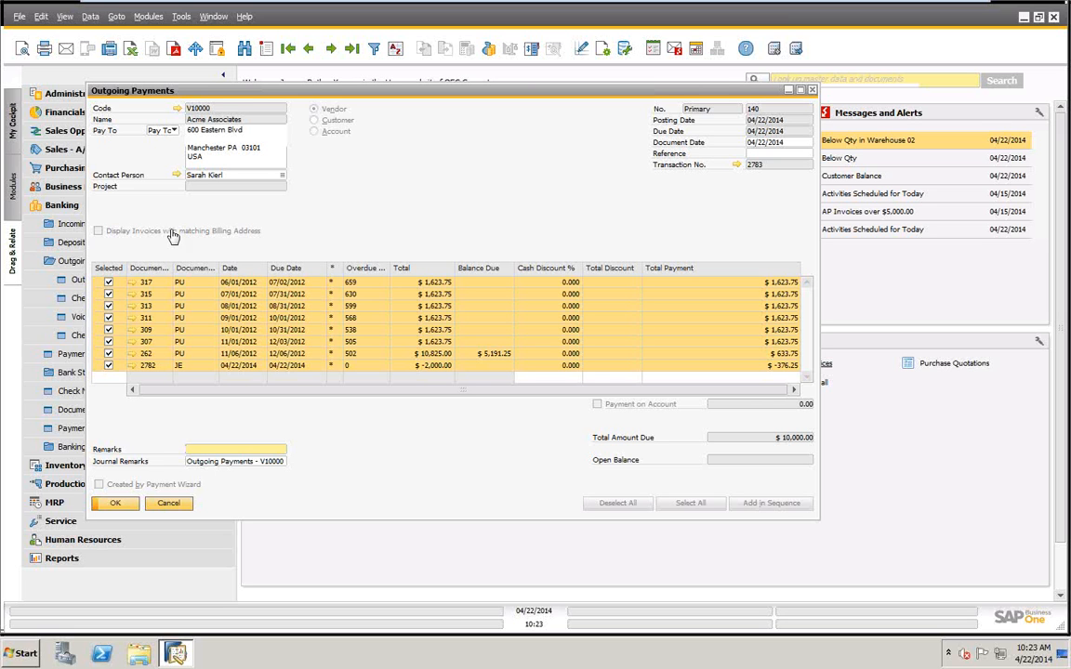
Go back through the earlier outgoing payment records to Acme Associates' payment 135.
{"action": "left_click", "coordinate": [309, 49]}
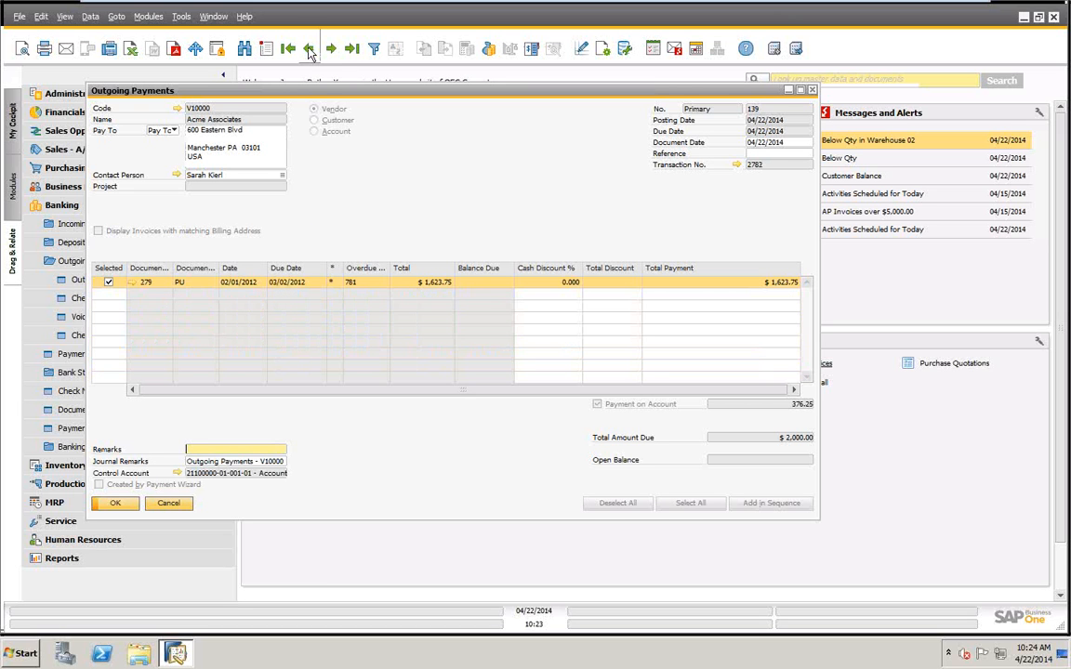
{"action": "left_click", "coordinate": [309, 49]}
{"action": "left_click", "coordinate": [308, 50]}
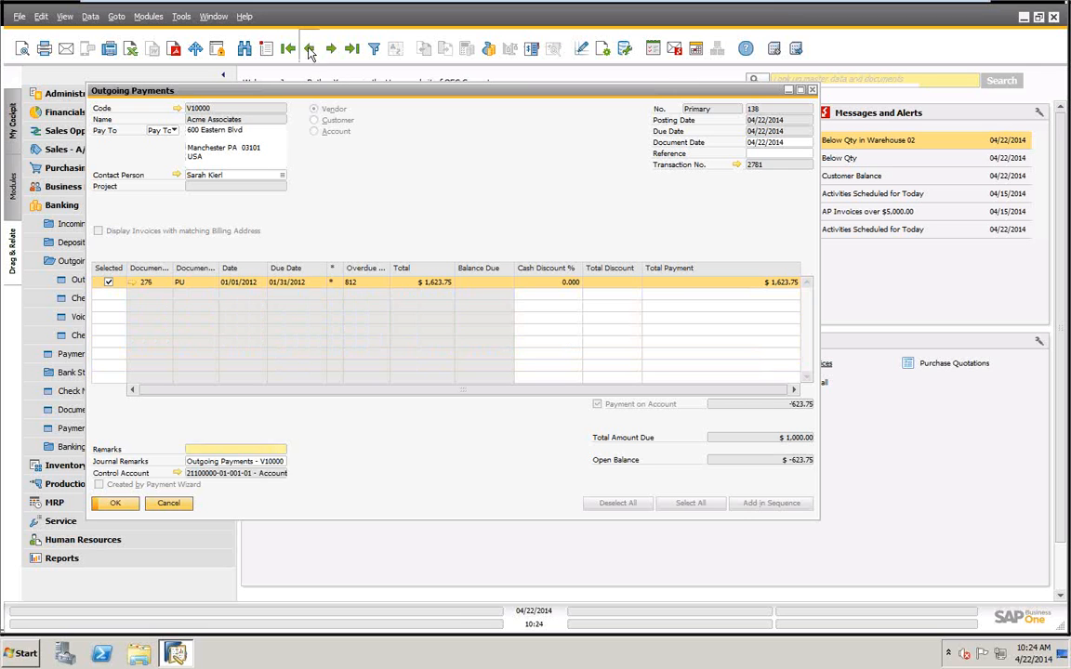
{"action": "left_click", "coordinate": [308, 50]}
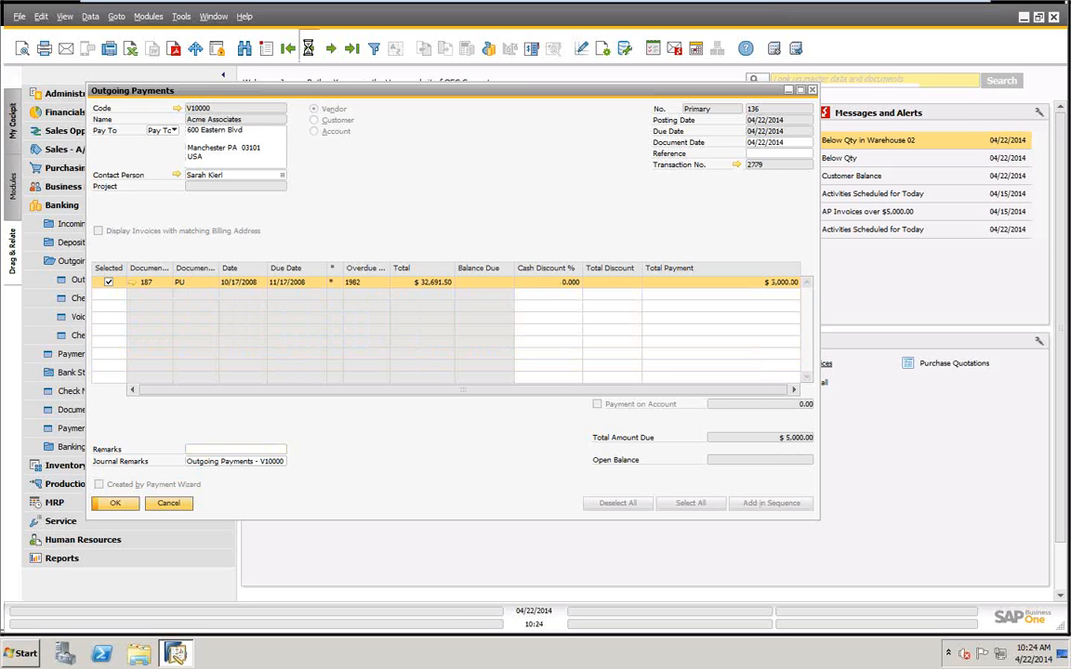
{"action": "left_click", "coordinate": [308, 49]}
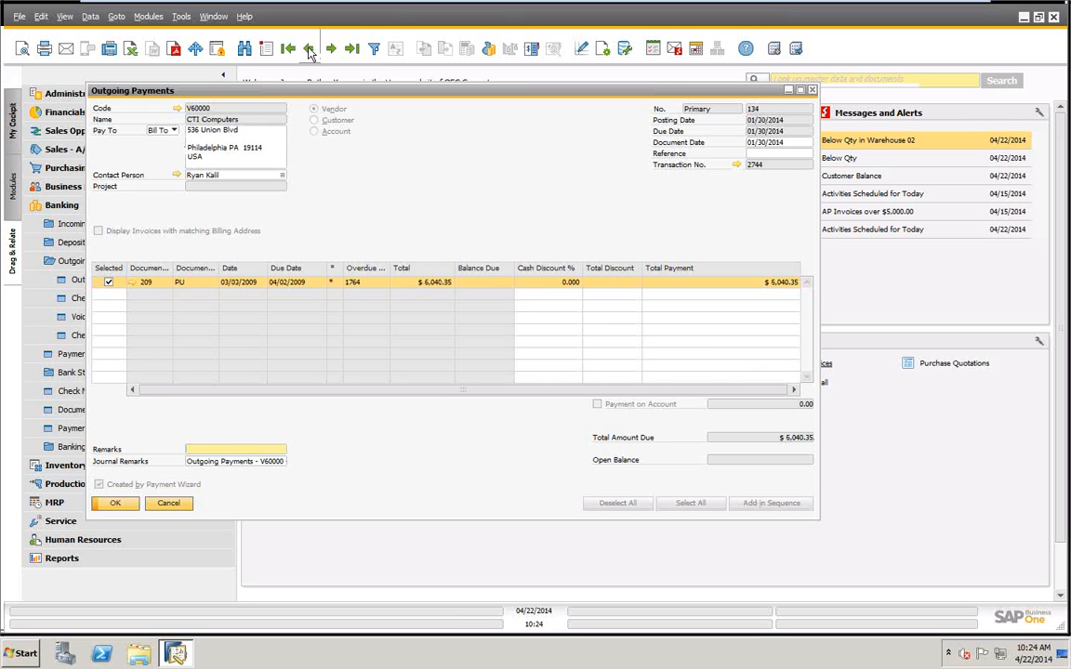
{"action": "left_click", "coordinate": [331, 39]}
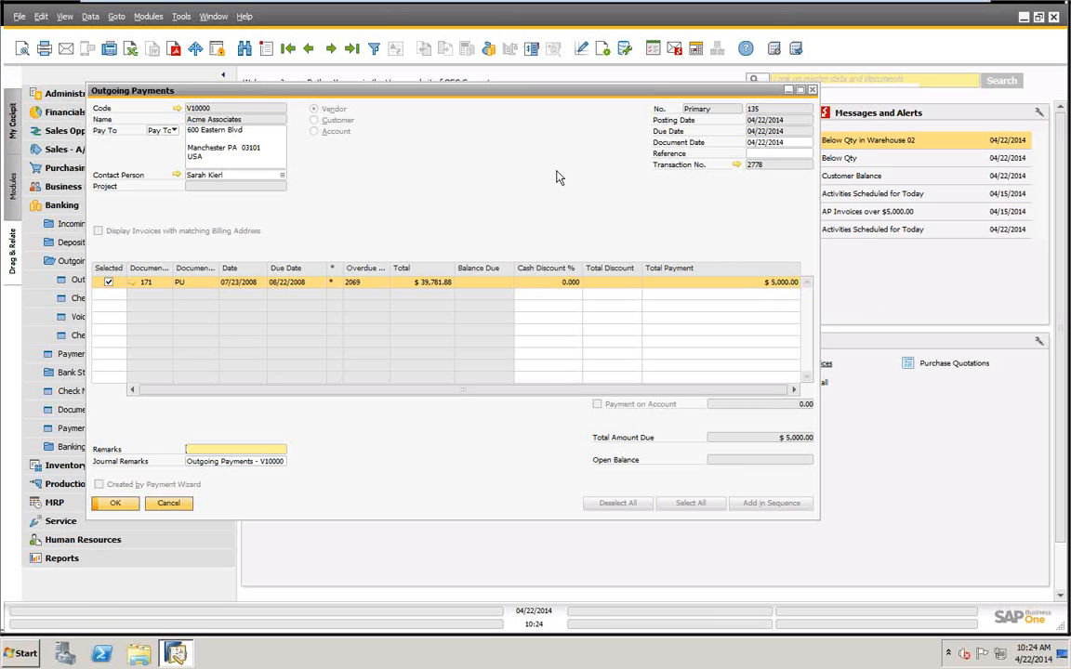
Review the payment means and the journal entry of outgoing payment 135.
{"action": "right_click", "coordinate": [500, 160]}
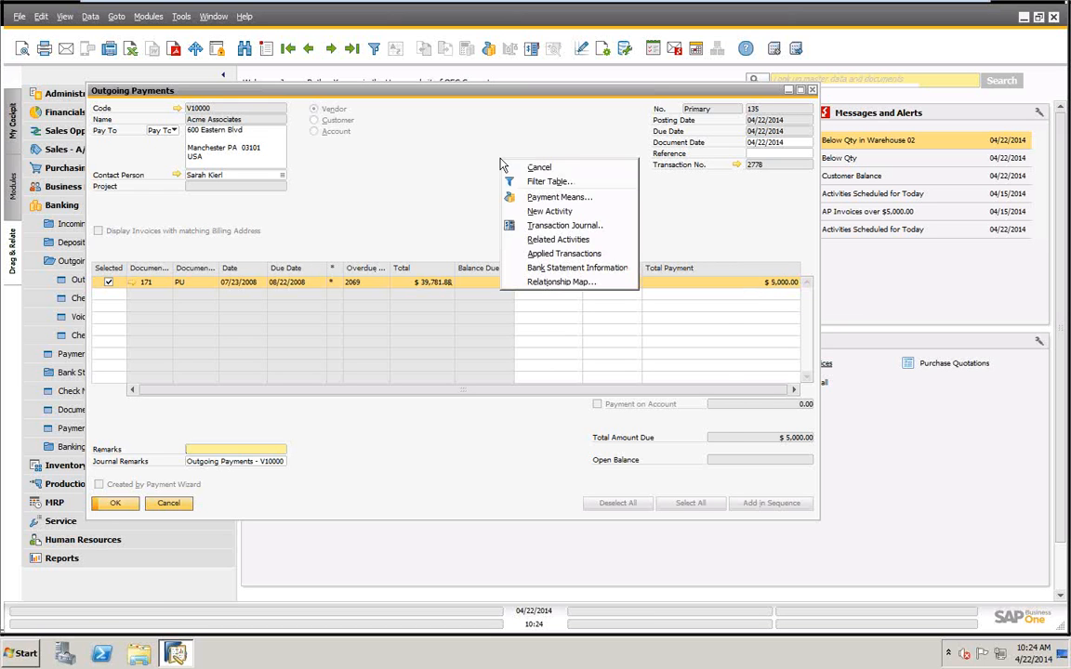
{"action": "left_click", "coordinate": [517, 197]}
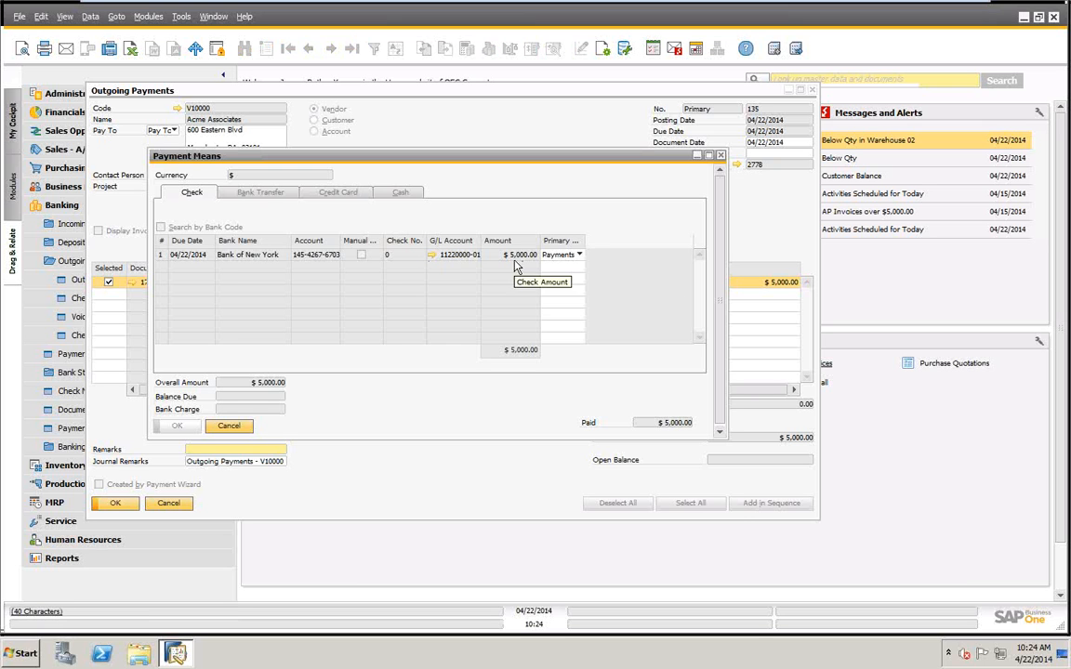
{"action": "left_click", "coordinate": [227, 427]}
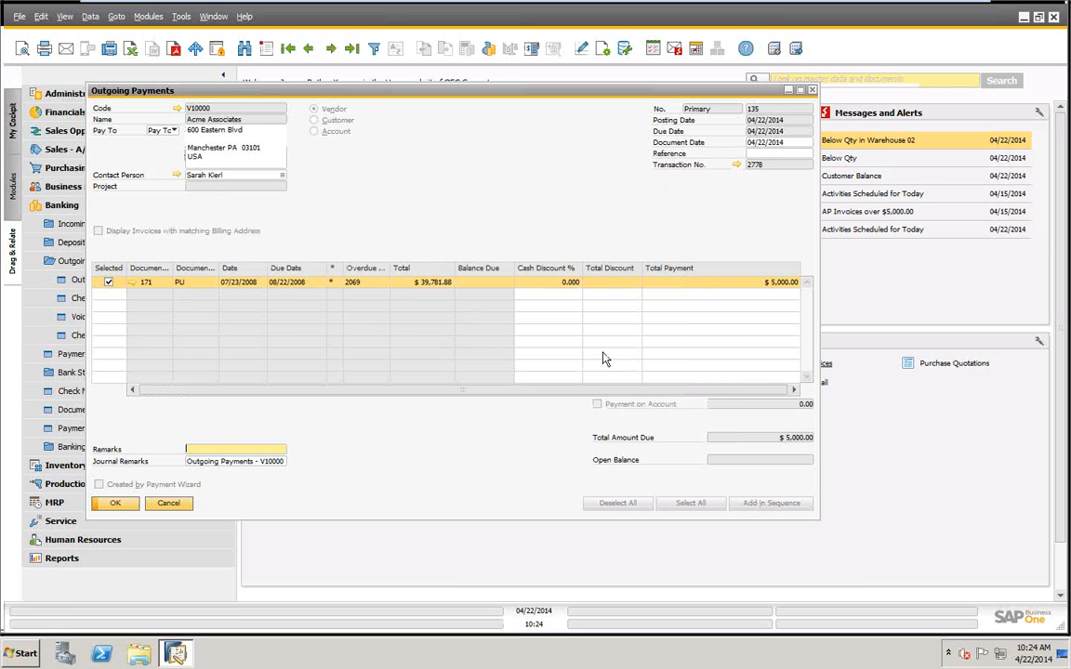
{"action": "left_click", "coordinate": [735, 164]}
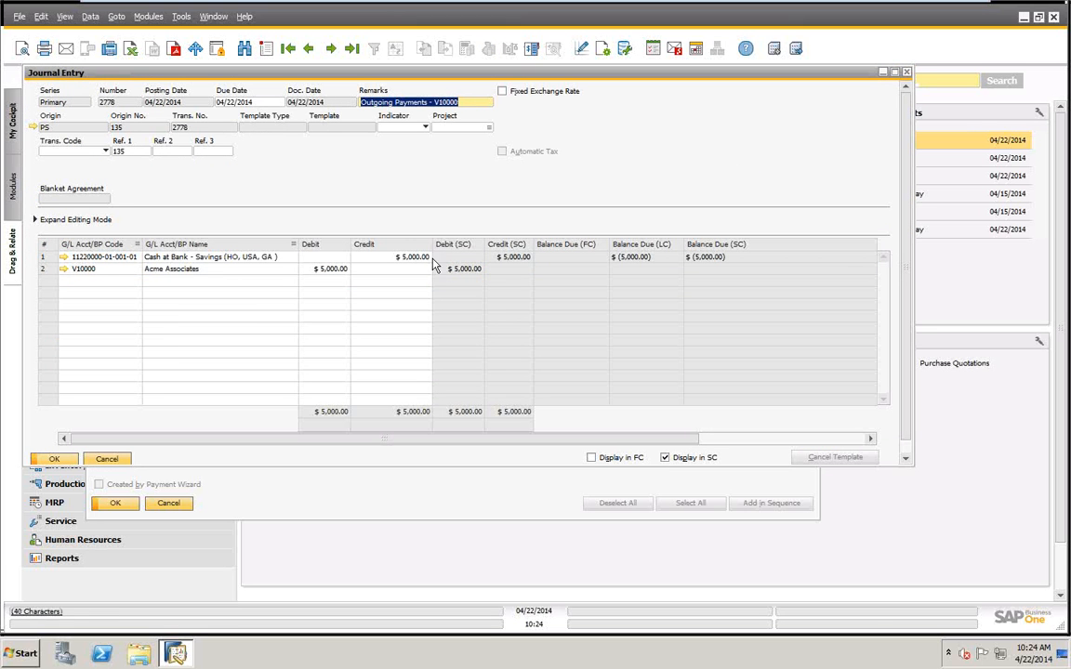
{"action": "left_click", "coordinate": [107, 460]}
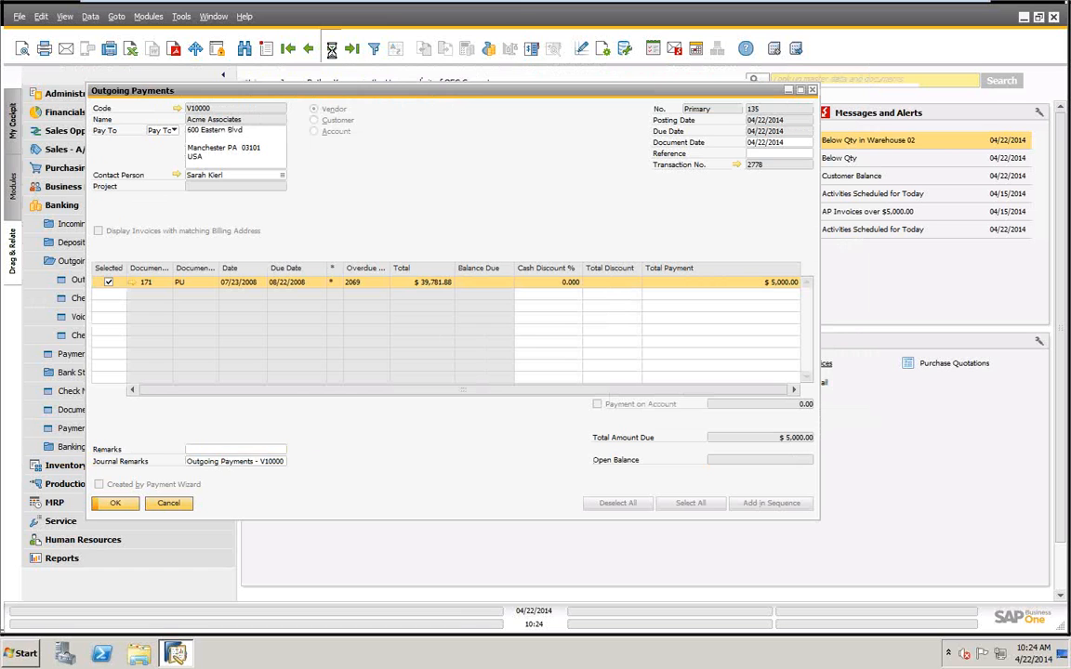
Advance through the records to outgoing payment 138 and review its payment means.
{"action": "left_click", "coordinate": [332, 52]}
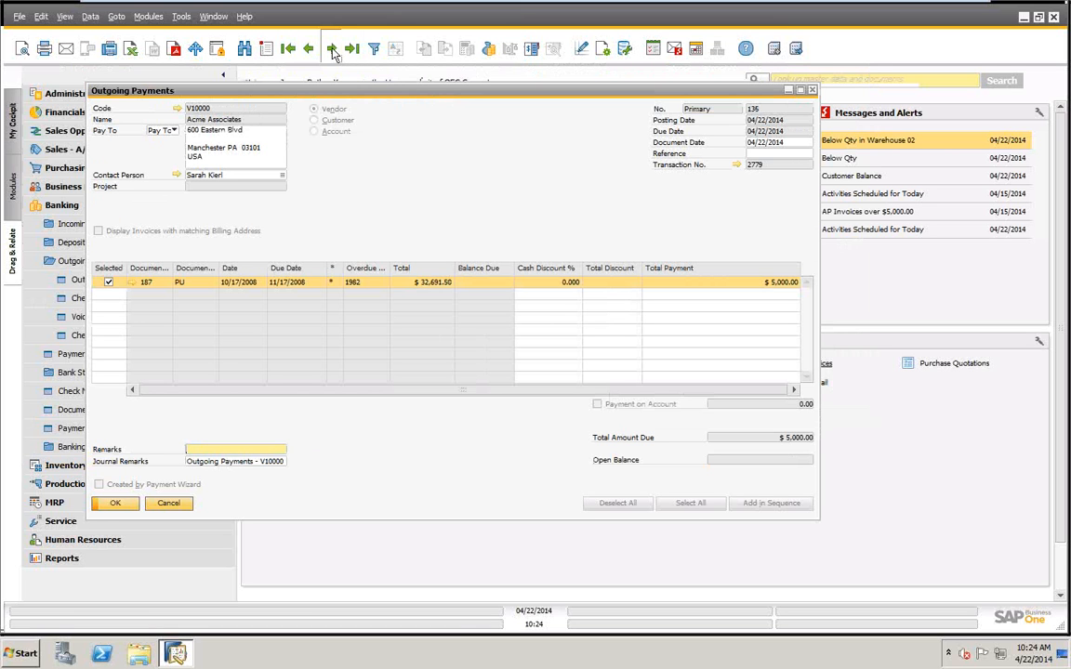
{"action": "left_click", "coordinate": [332, 52]}
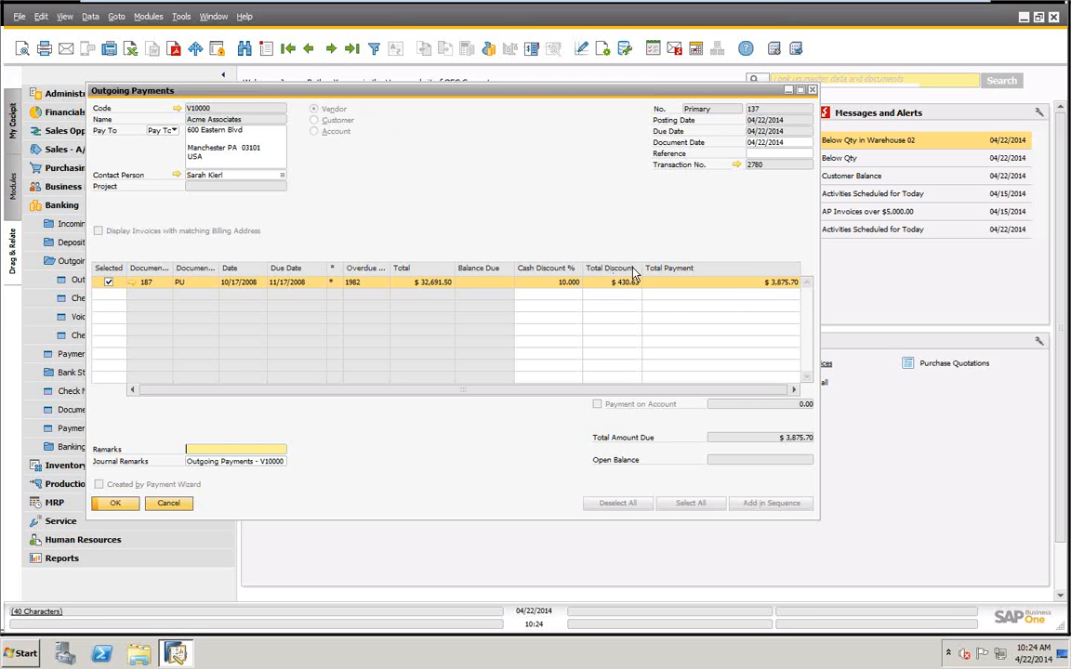
{"action": "left_click", "coordinate": [332, 50]}
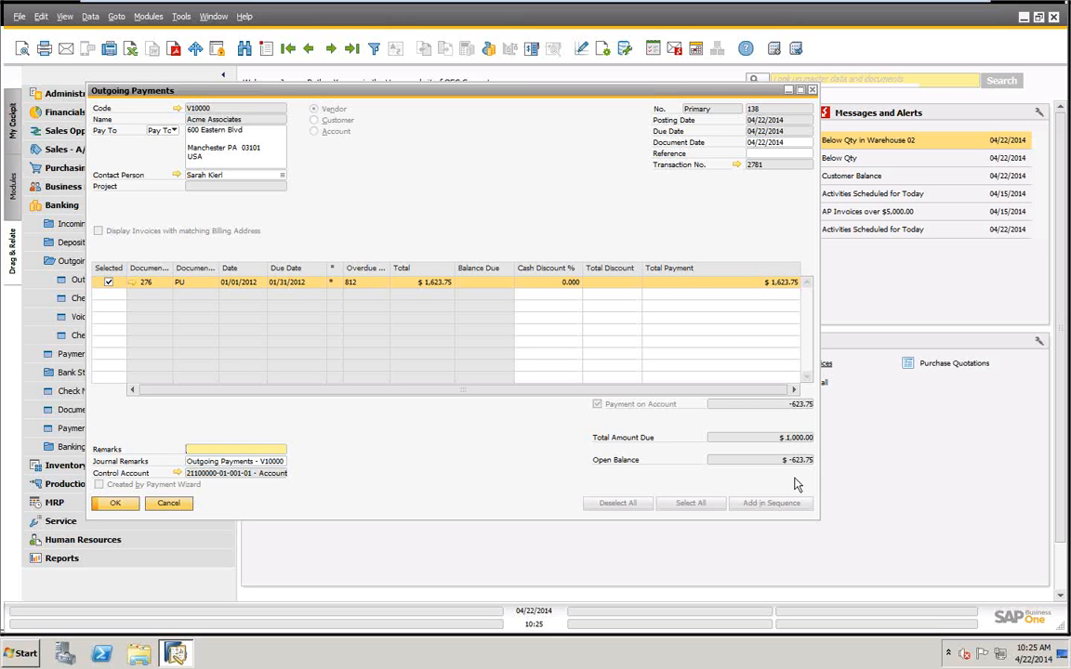
{"action": "right_click", "coordinate": [534, 149]}
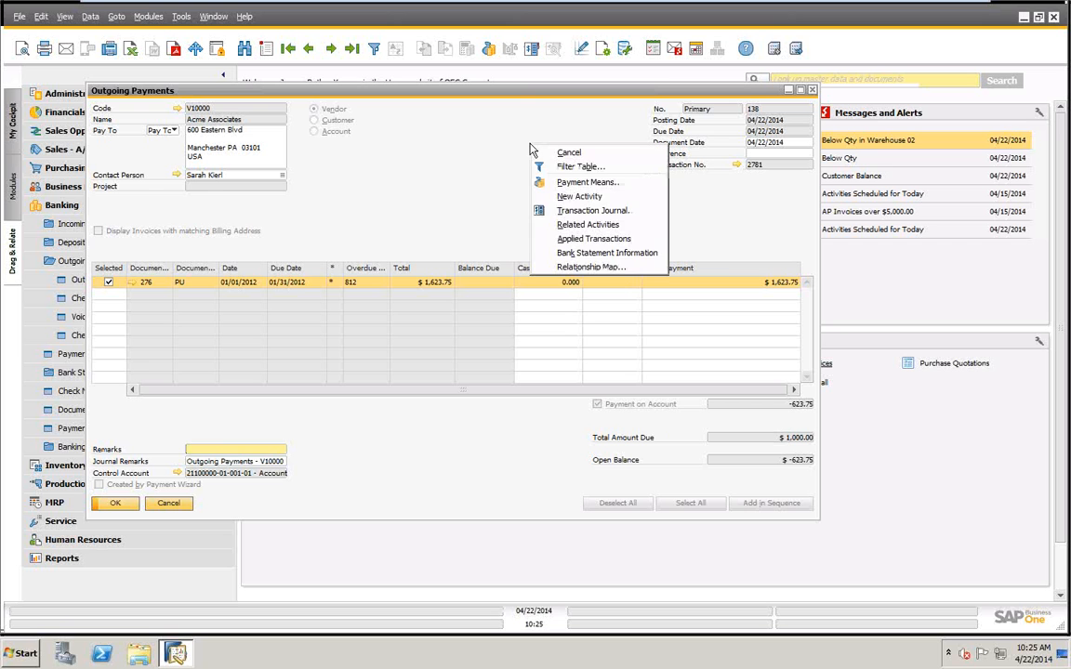
{"action": "left_click", "coordinate": [572, 183]}
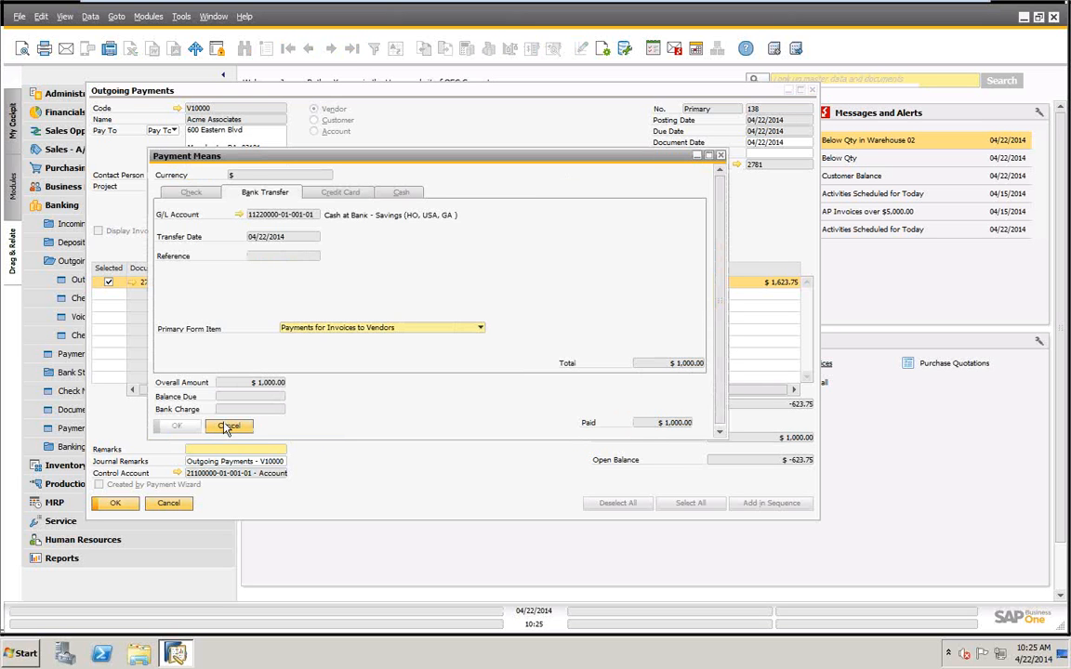
{"action": "left_click", "coordinate": [232, 426]}
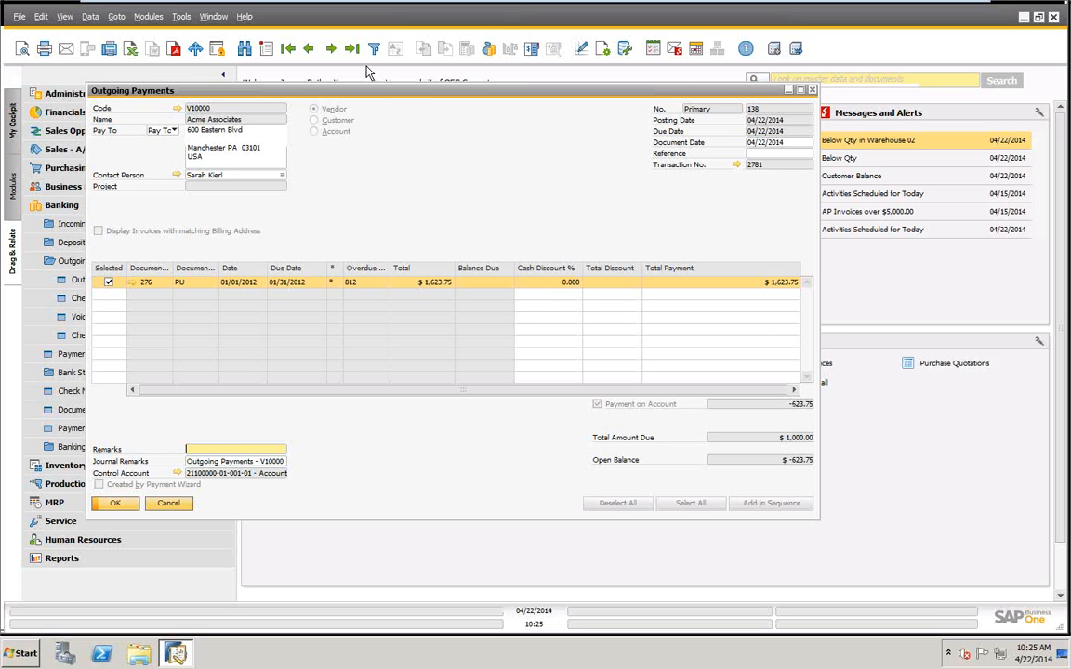
Review outgoing payment 139 and continue to the record that follows it.
{"action": "left_click", "coordinate": [330, 48]}
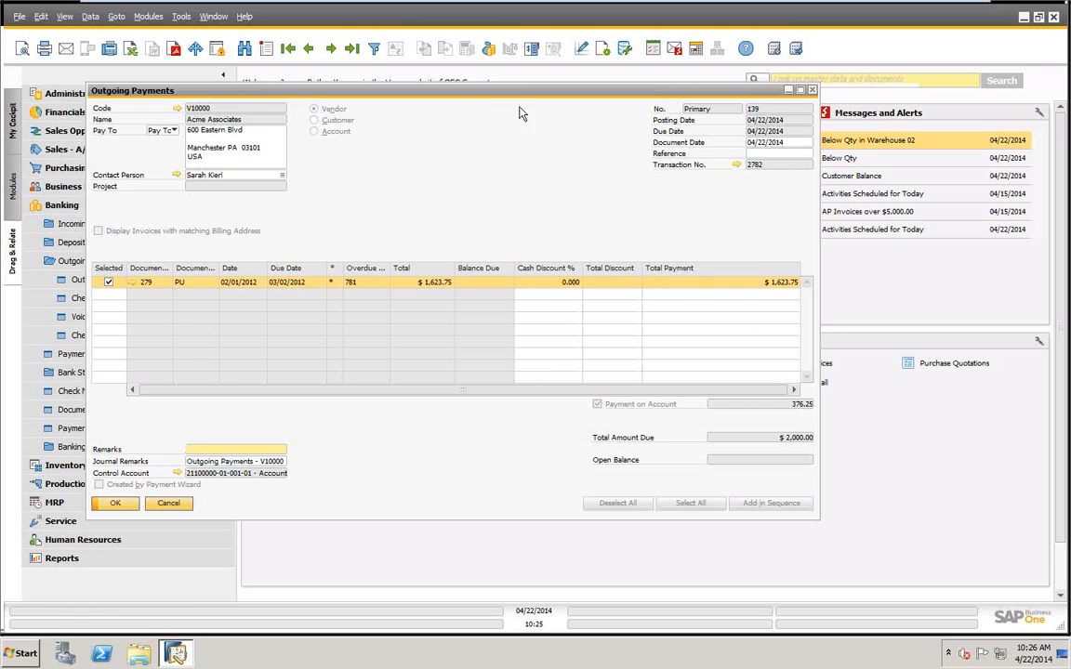
{"action": "left_click", "coordinate": [330, 48]}
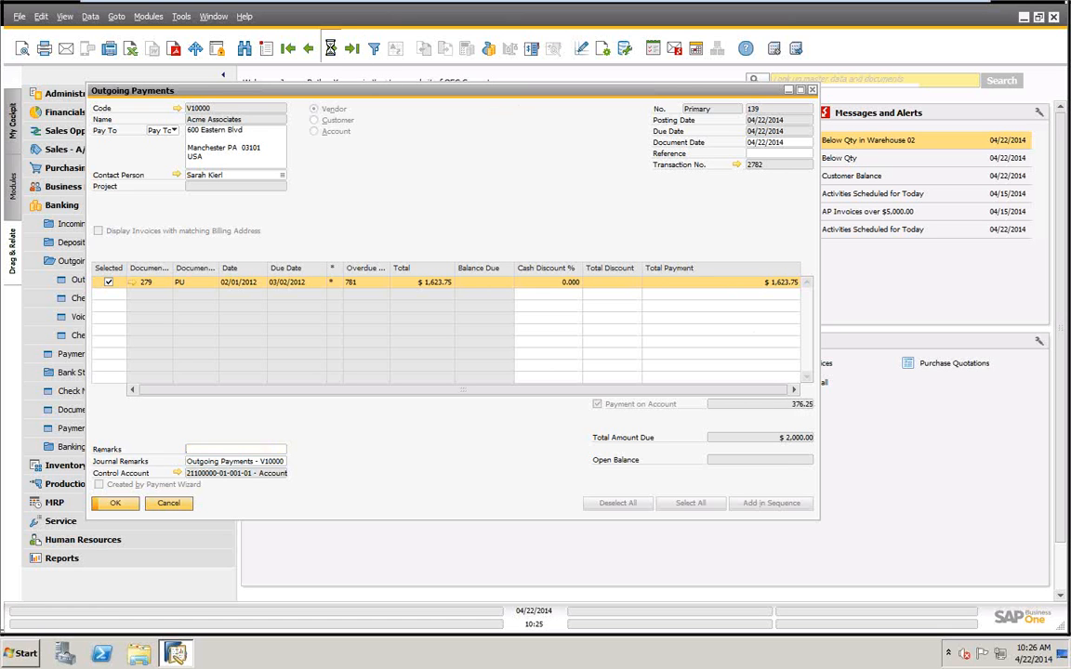
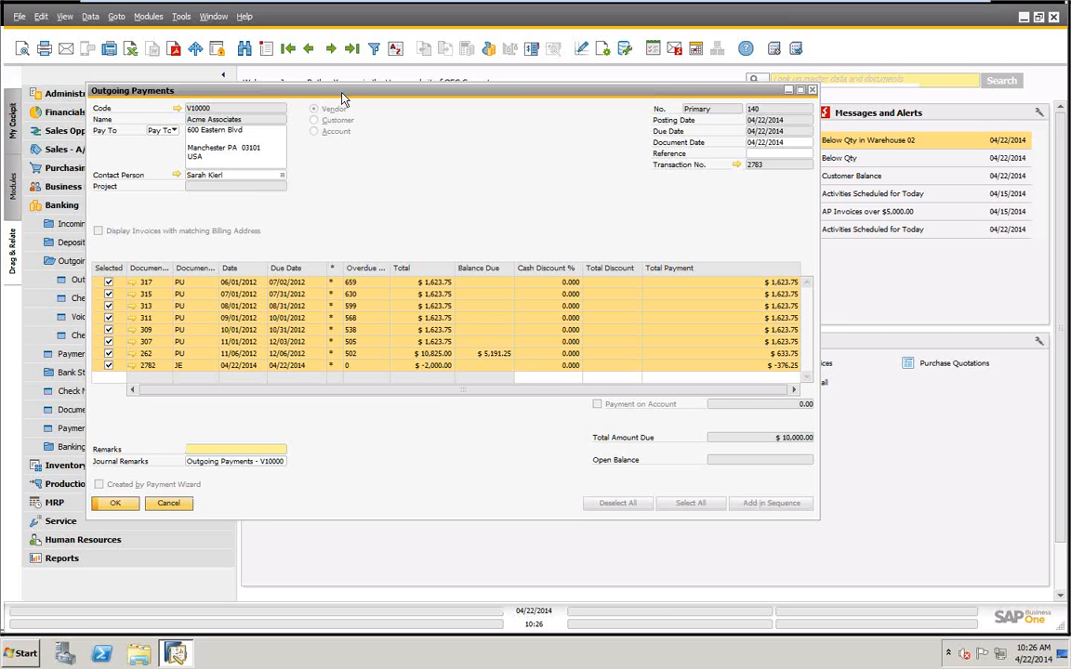
Start a new outgoing payment record.
{"action": "left_click_drag", "start_coordinate": [313, 91], "coordinate": [492, 103]}
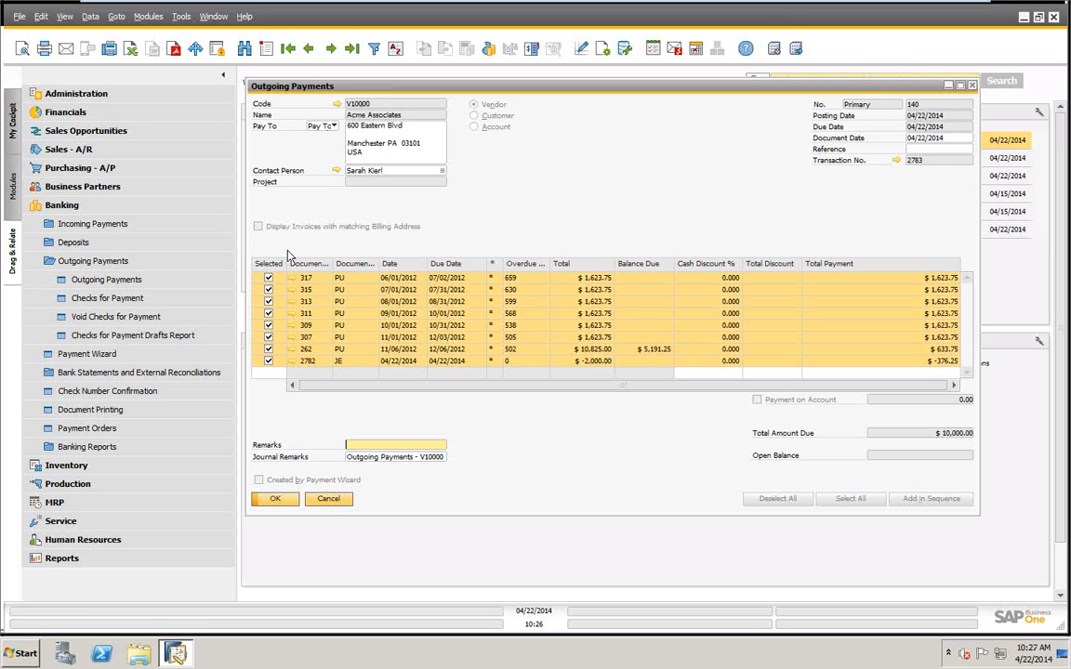
{"action": "right_click", "coordinate": [626, 119]}
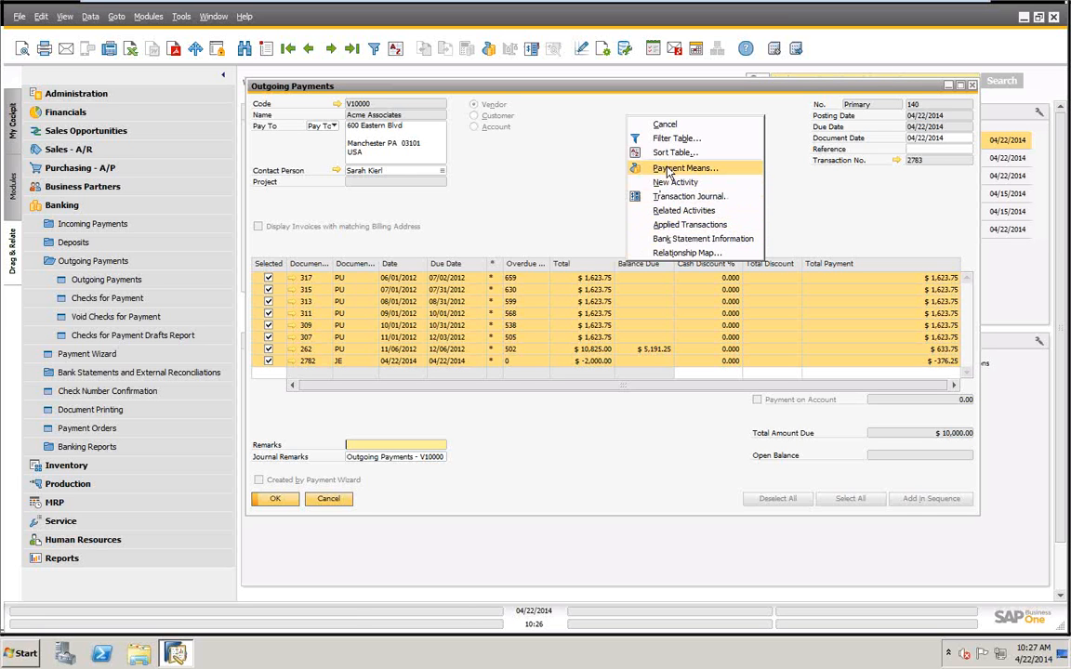
{"action": "left_click", "coordinate": [537, 196]}
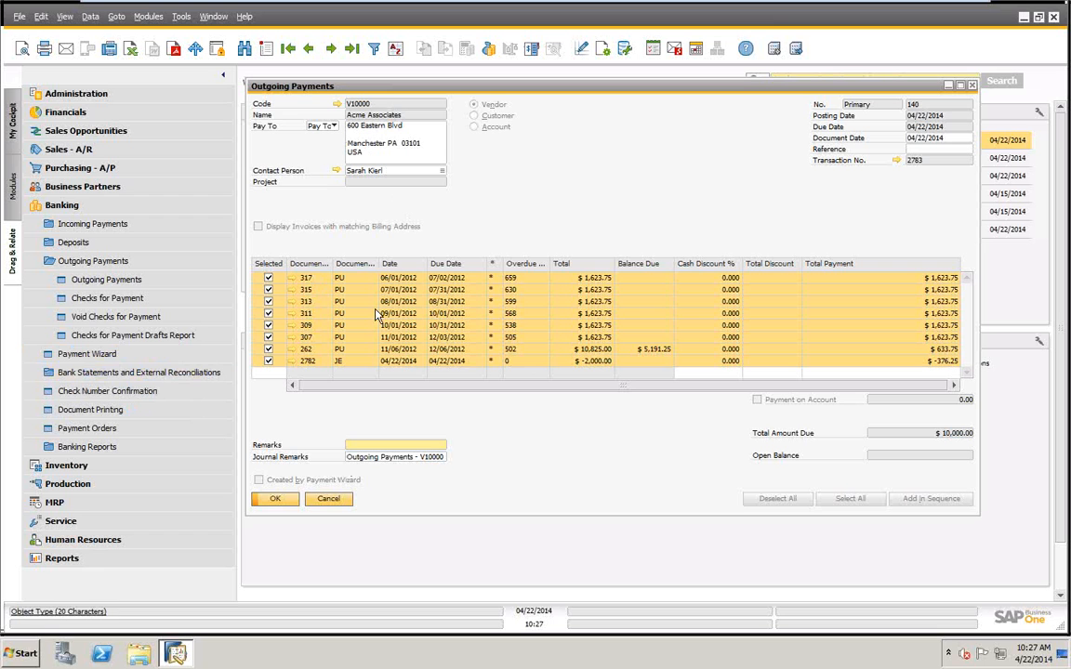
{"action": "left_click", "coordinate": [266, 49]}
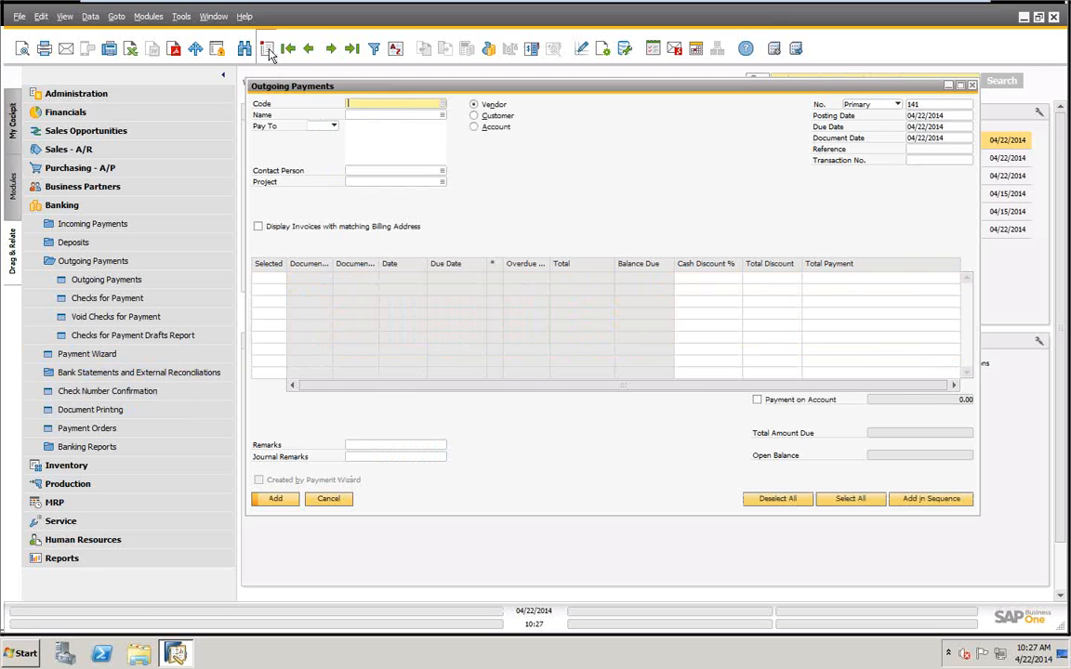
Try an outgoing payment to customer Earthshaker Corporation, code C40000, with journal entry 2273 selected.
{"action": "left_click", "coordinate": [475, 117]}
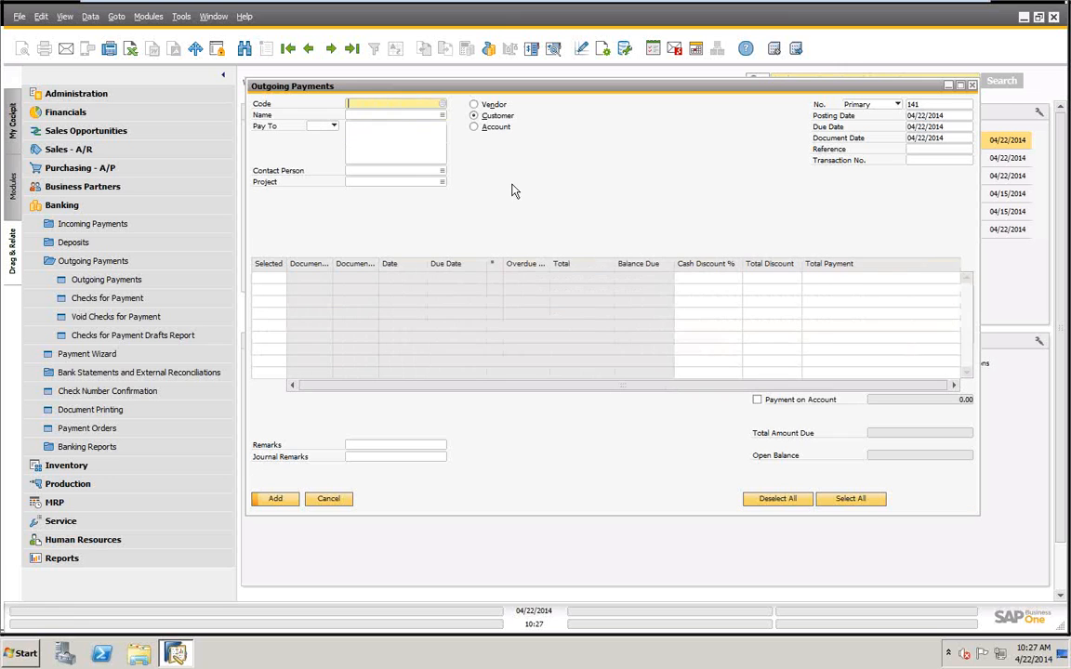
{"action": "key", "text": "Tab"}
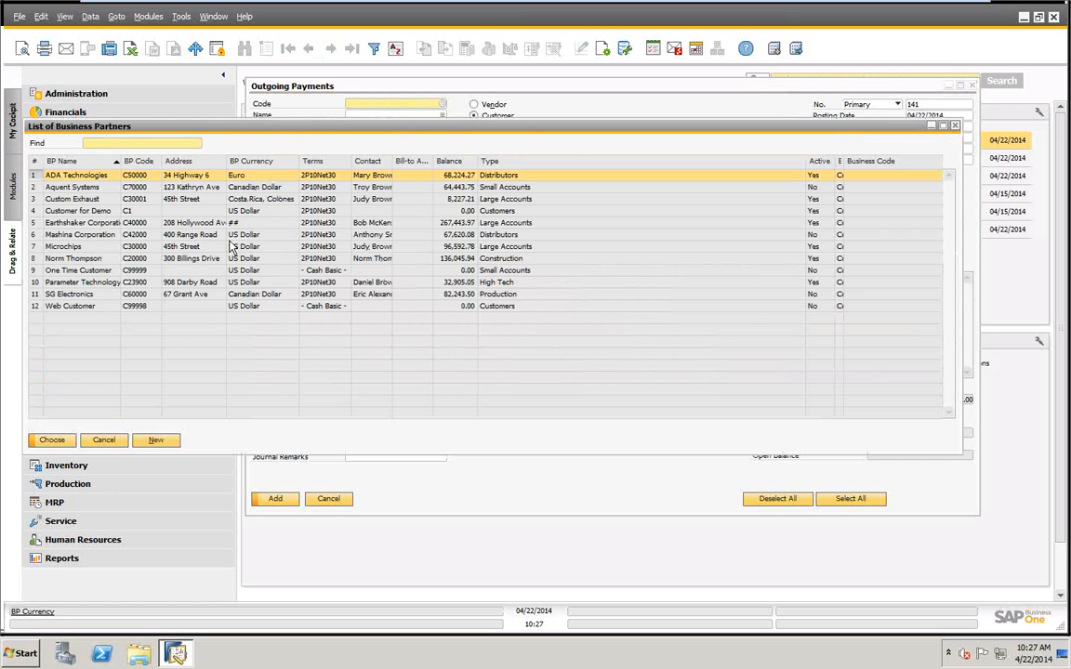
{"action": "left_click", "coordinate": [91, 223]}
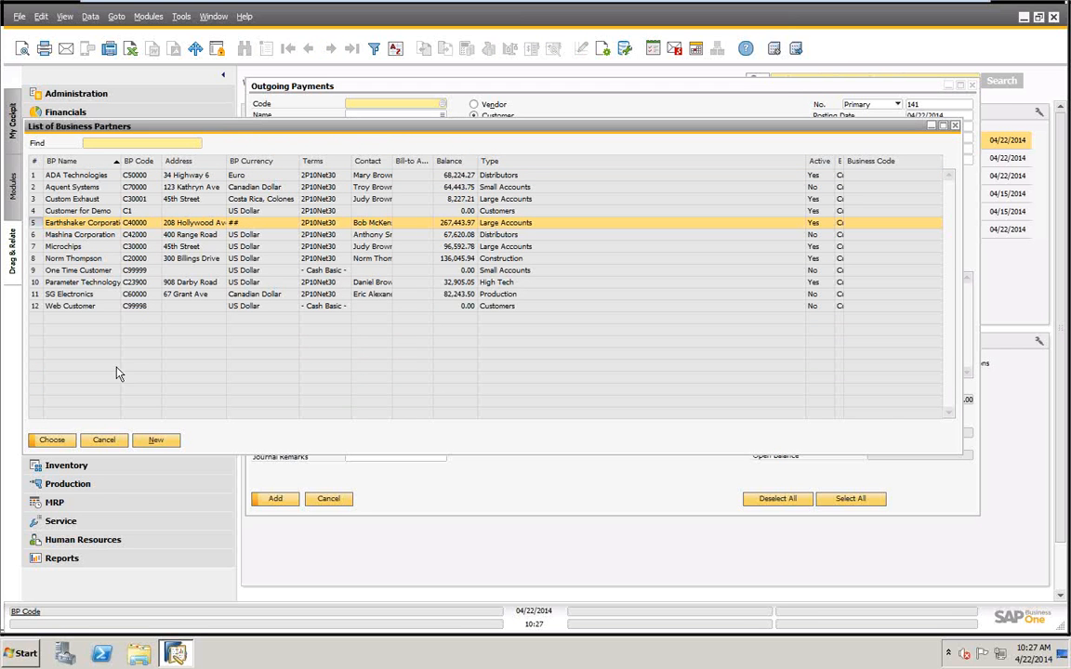
{"action": "left_click", "coordinate": [56, 440]}
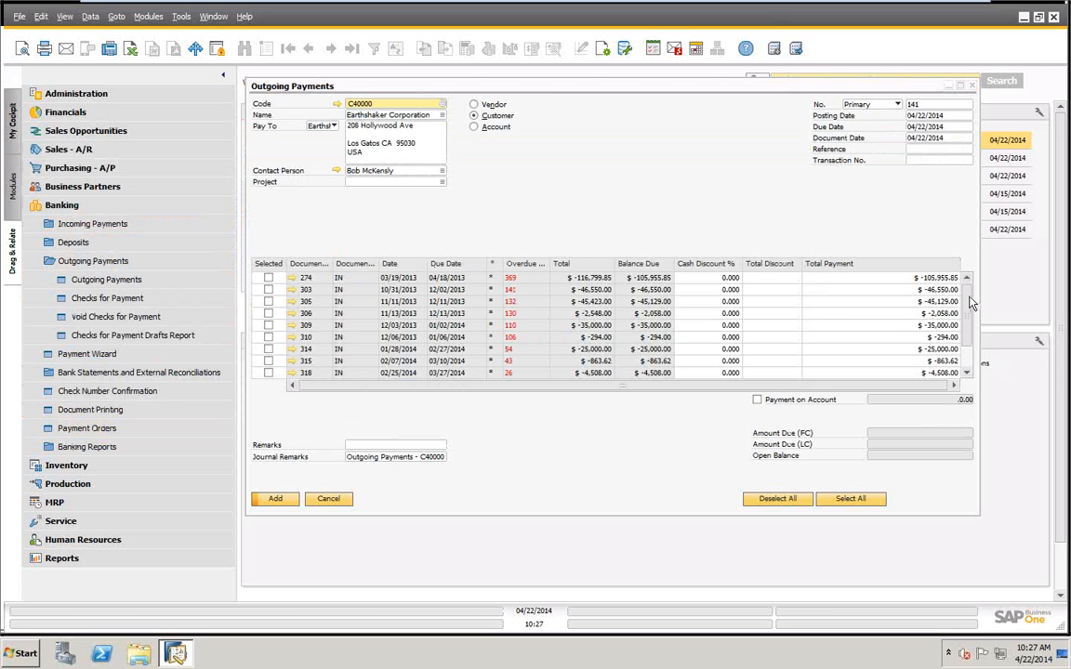
{"action": "scroll", "coordinate": [870, 316], "scroll_direction": "down", "scroll_amount": 1}
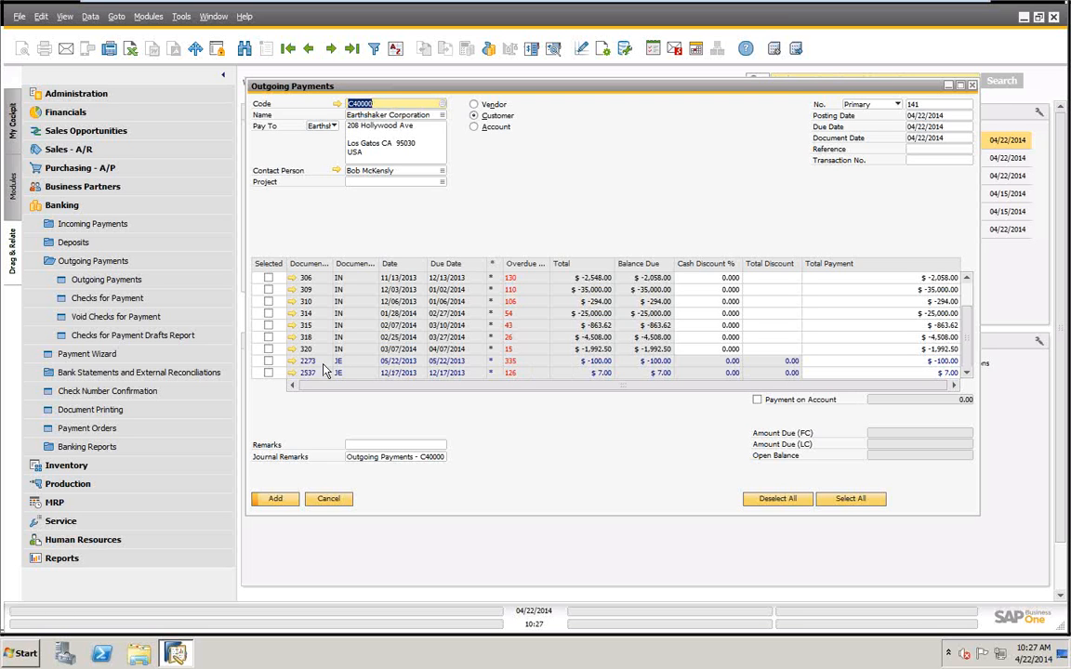
{"action": "left_click", "coordinate": [268, 360]}
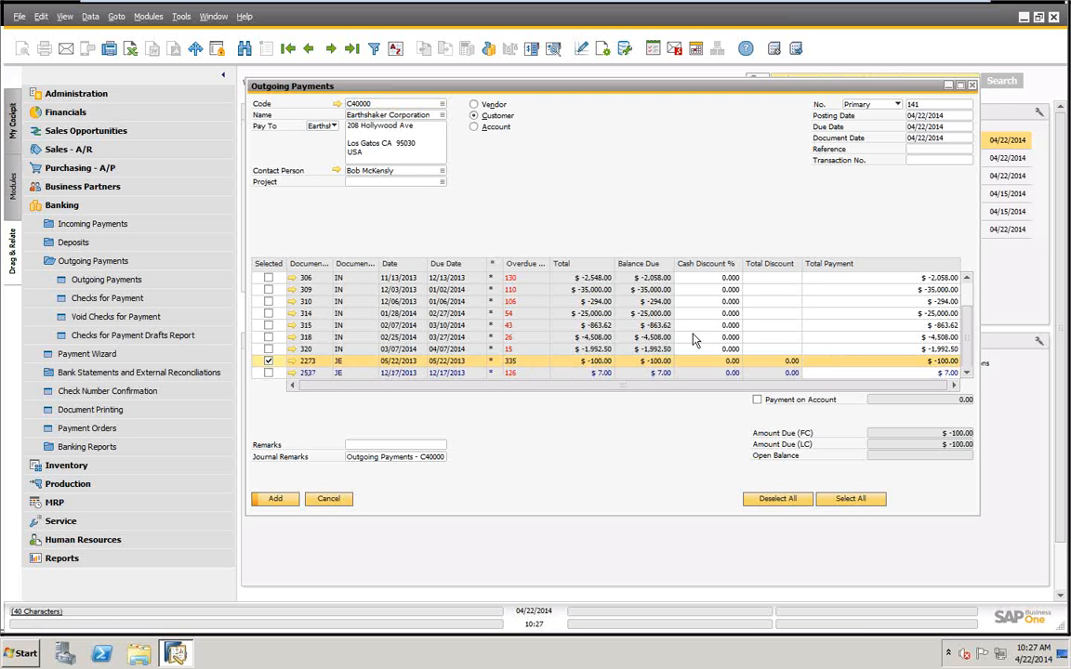
{"action": "right_click", "coordinate": [639, 119]}
{"action": "left_click", "coordinate": [599, 164]}
Switch the outgoing payment to the Account type and make it to the order of Michell Consulting Group.
{"action": "left_click", "coordinate": [474, 127]}
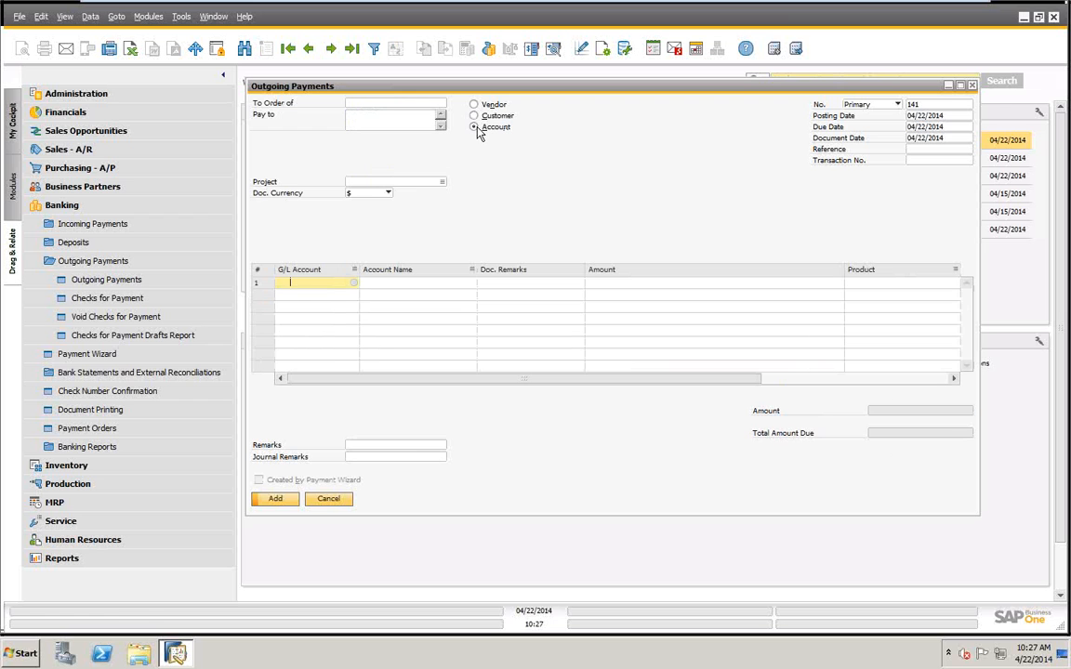
{"action": "left_click", "coordinate": [406, 109]}
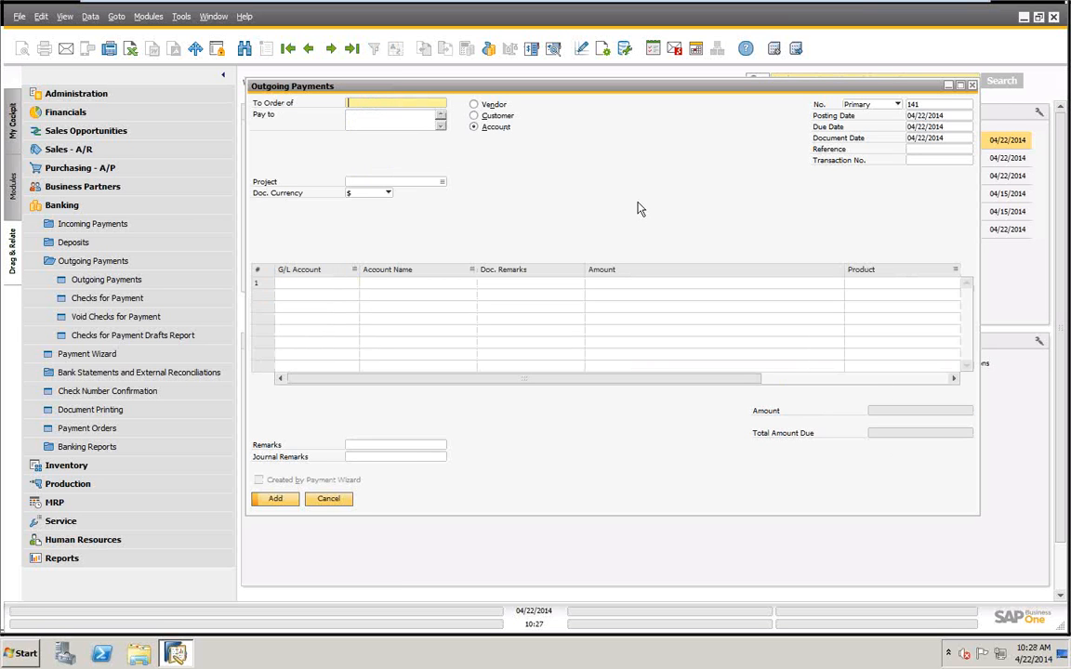
{"action": "type", "text": "Michell Consulting Group"}
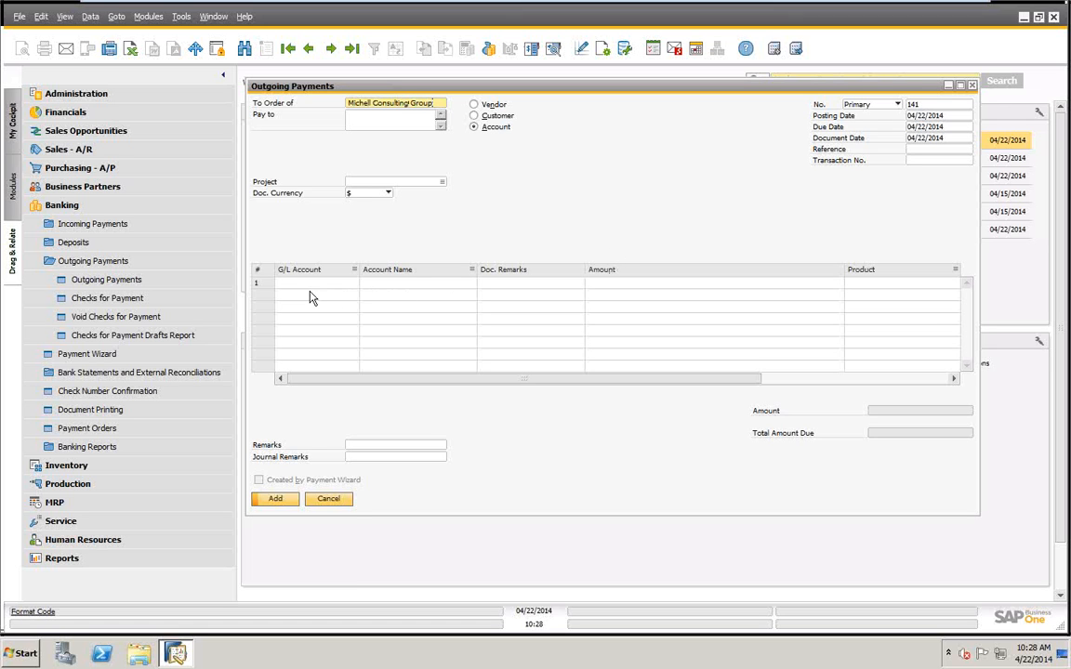
Add a payment line for the Miscellaneous Expense (HO, USA, GA) G/L account with an amount of $500.
{"action": "left_click", "coordinate": [338, 283]}
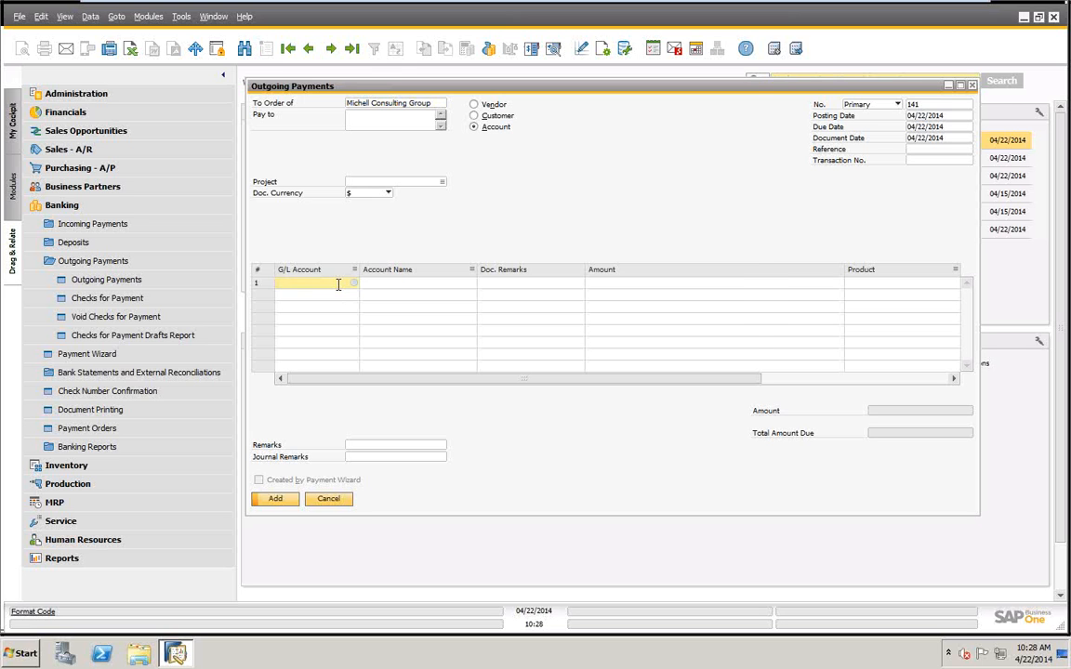
{"action": "type", "text": "6"}
{"action": "key", "text": "Tab"}
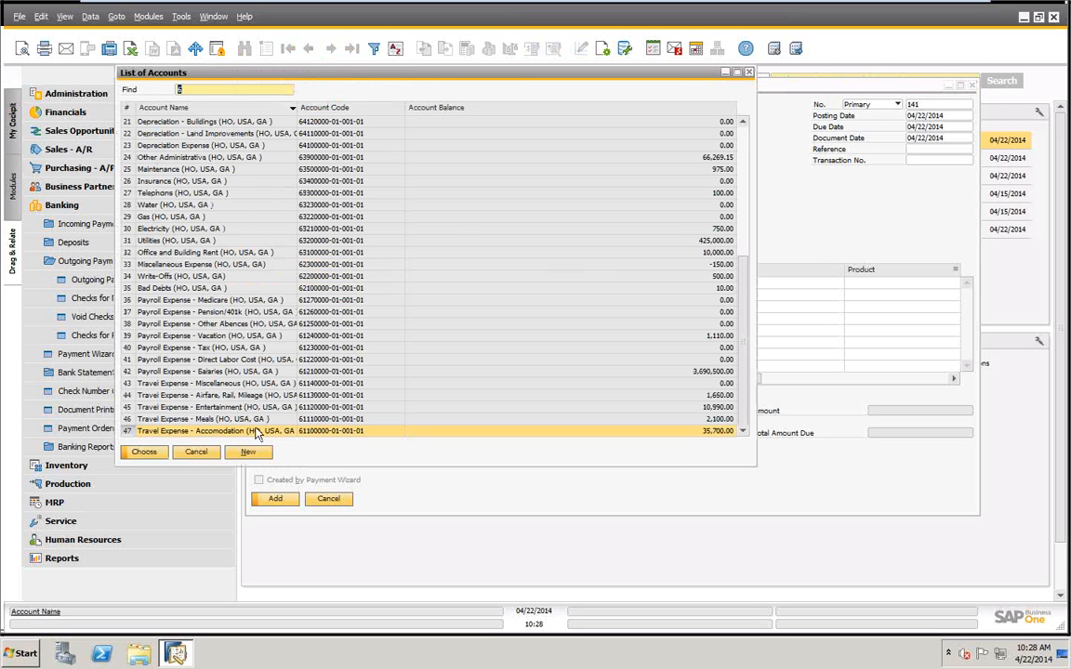
{"action": "left_click", "coordinate": [190, 264]}
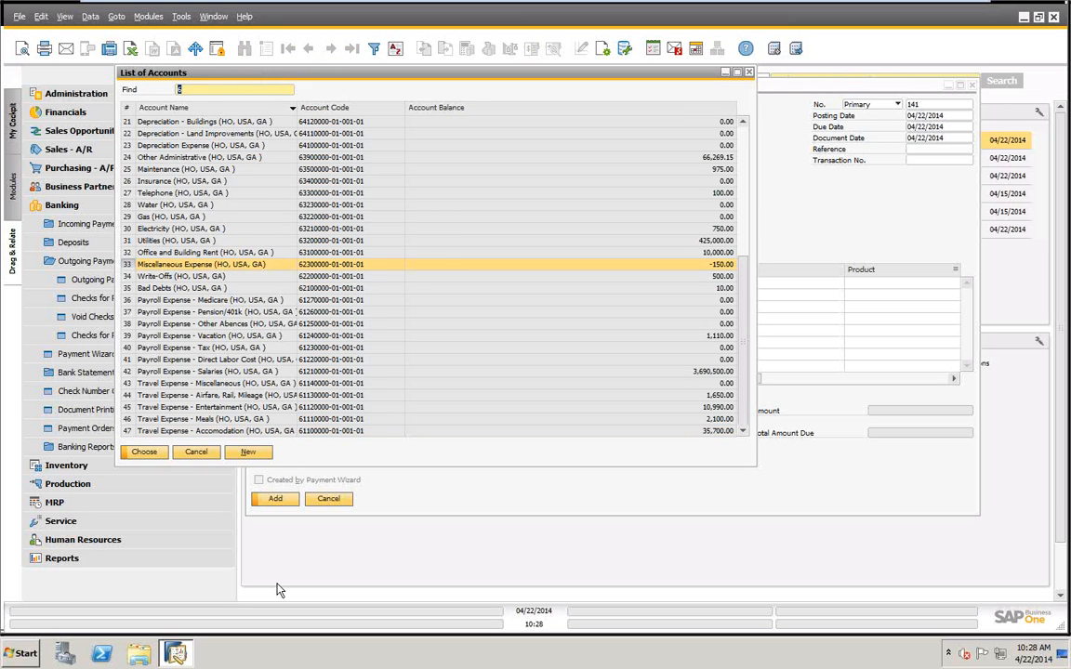
{"action": "left_click", "coordinate": [149, 453]}
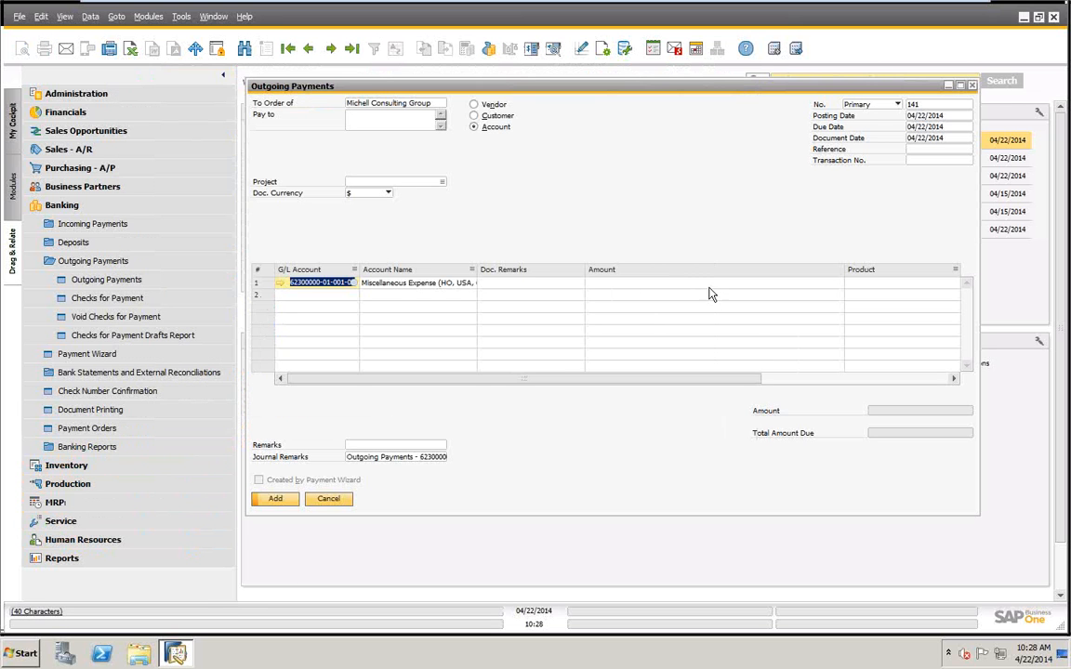
{"action": "left_click", "coordinate": [710, 284]}
{"action": "type", "text": "500"}
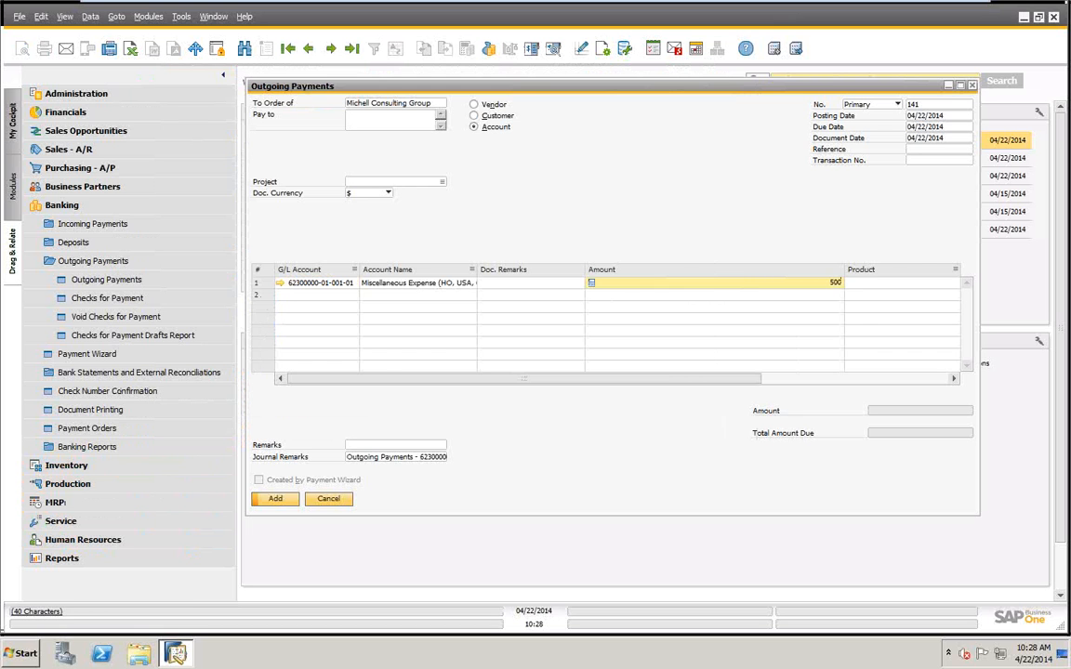
{"action": "key", "text": "Tab"}
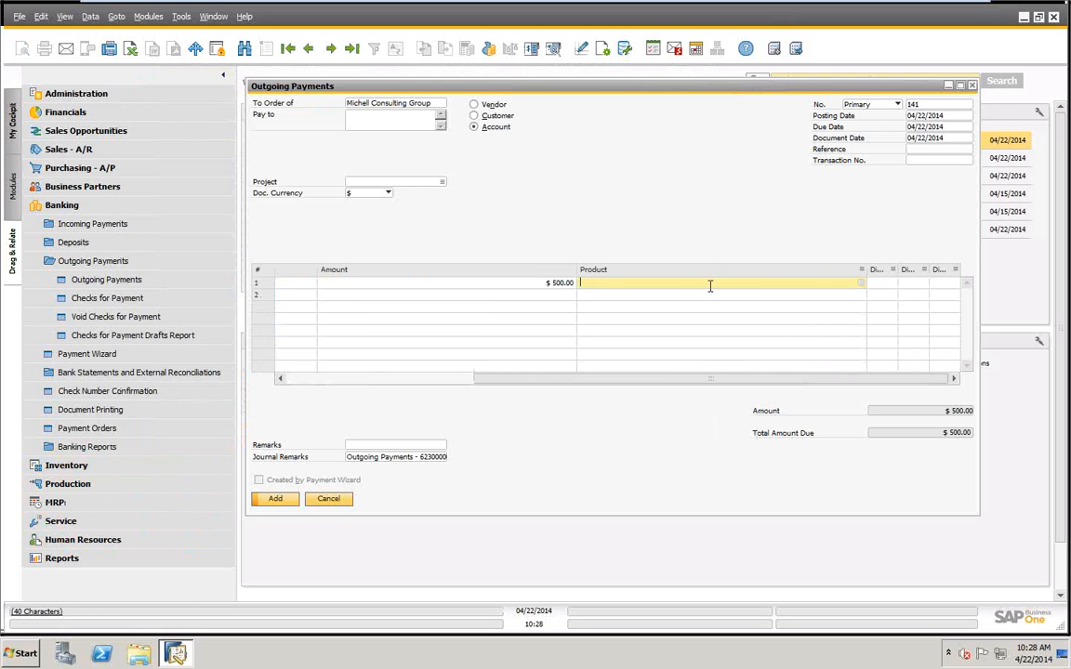
{"action": "left_click_drag", "start_coordinate": [693, 377], "coordinate": [367, 405]}
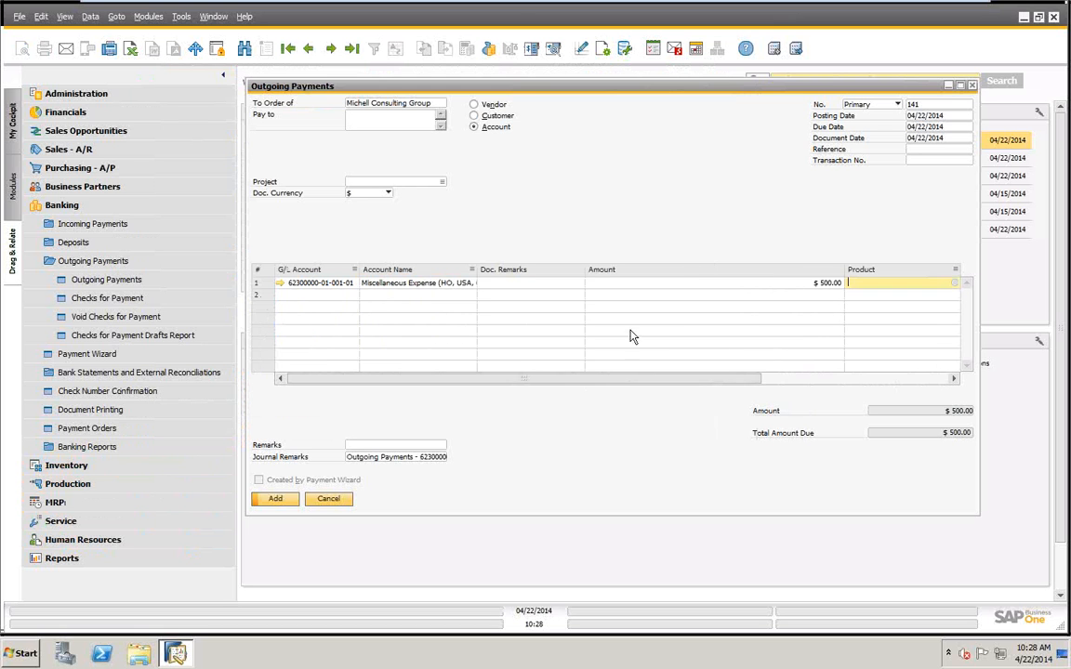
Enter a check for the full balance due of $500 as the payment means and add the outgoing payment.
{"action": "right_click", "coordinate": [621, 140]}
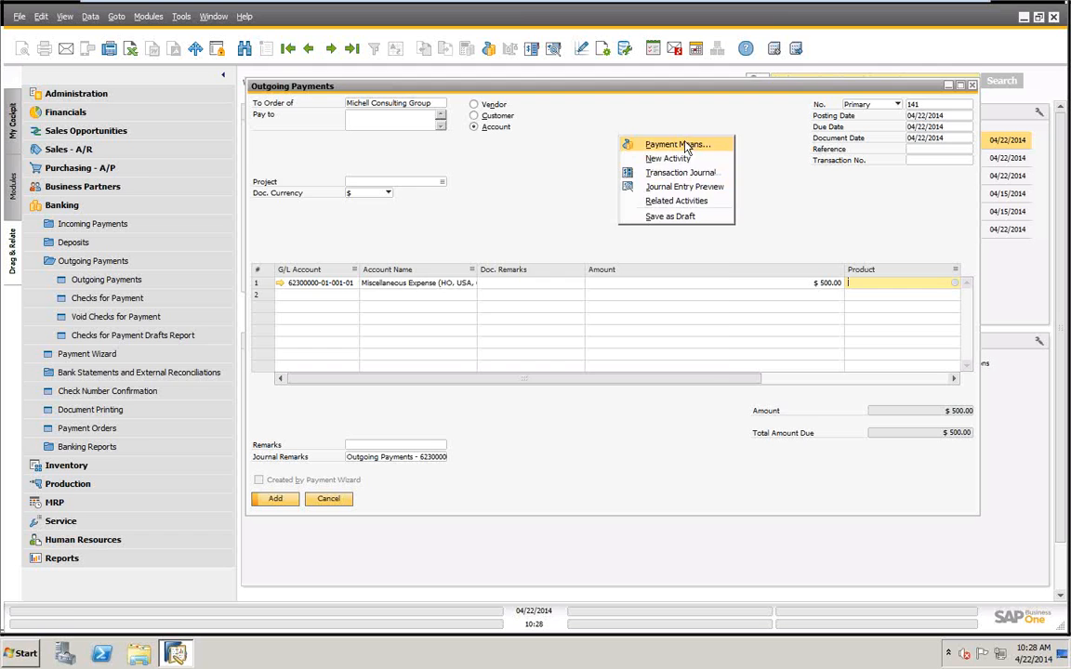
{"action": "left_click", "coordinate": [628, 144]}
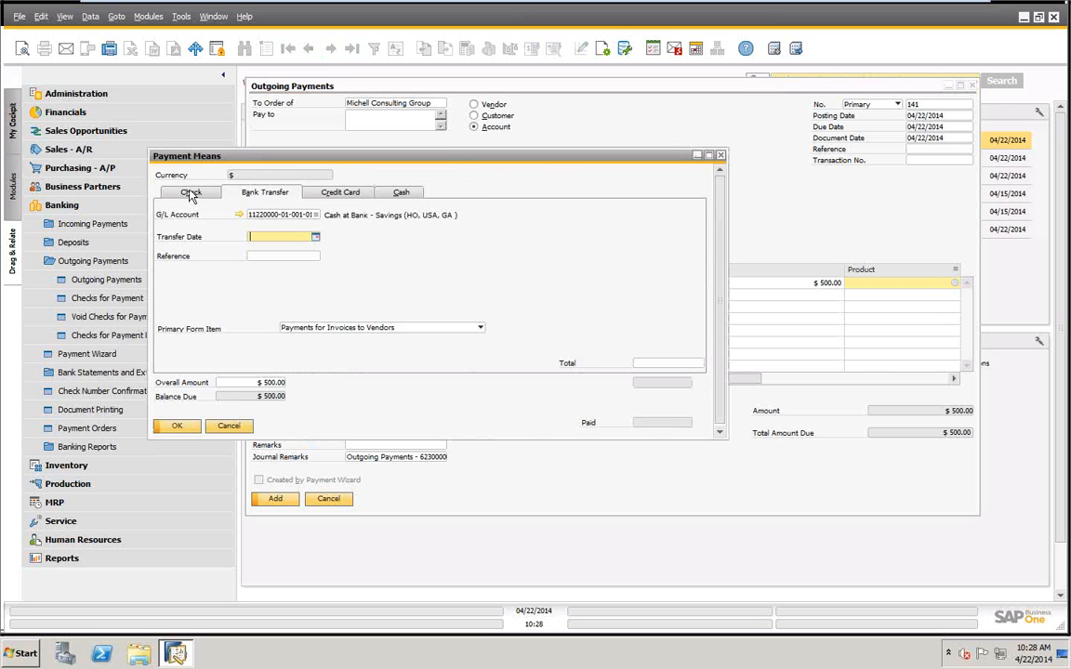
{"action": "left_click", "coordinate": [191, 193]}
{"action": "right_click", "coordinate": [521, 261]}
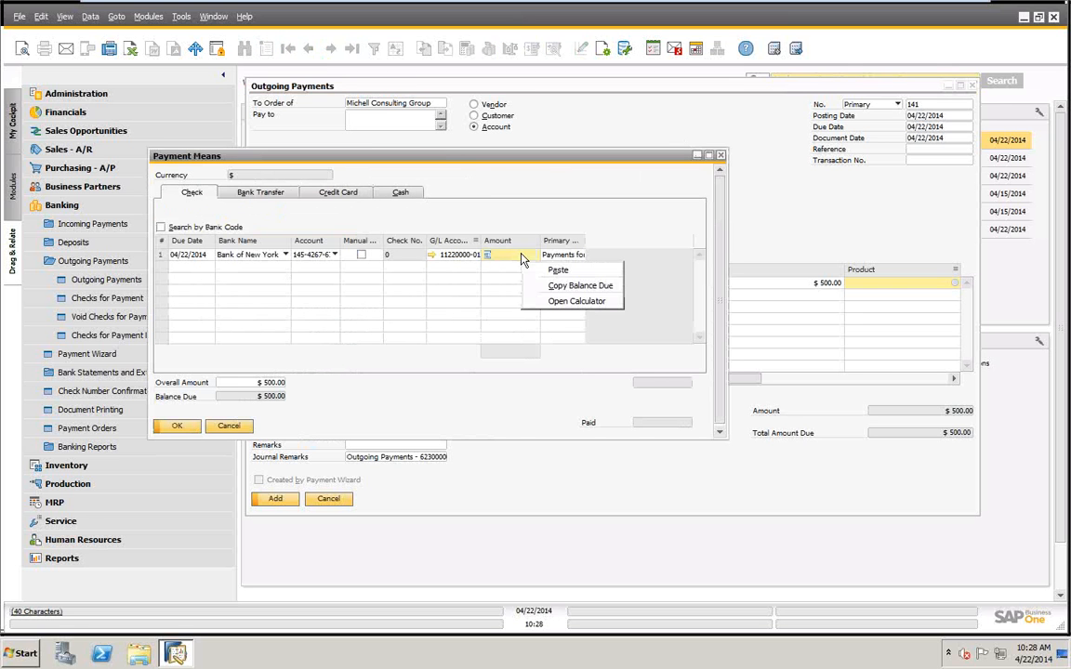
{"action": "left_click", "coordinate": [553, 286]}
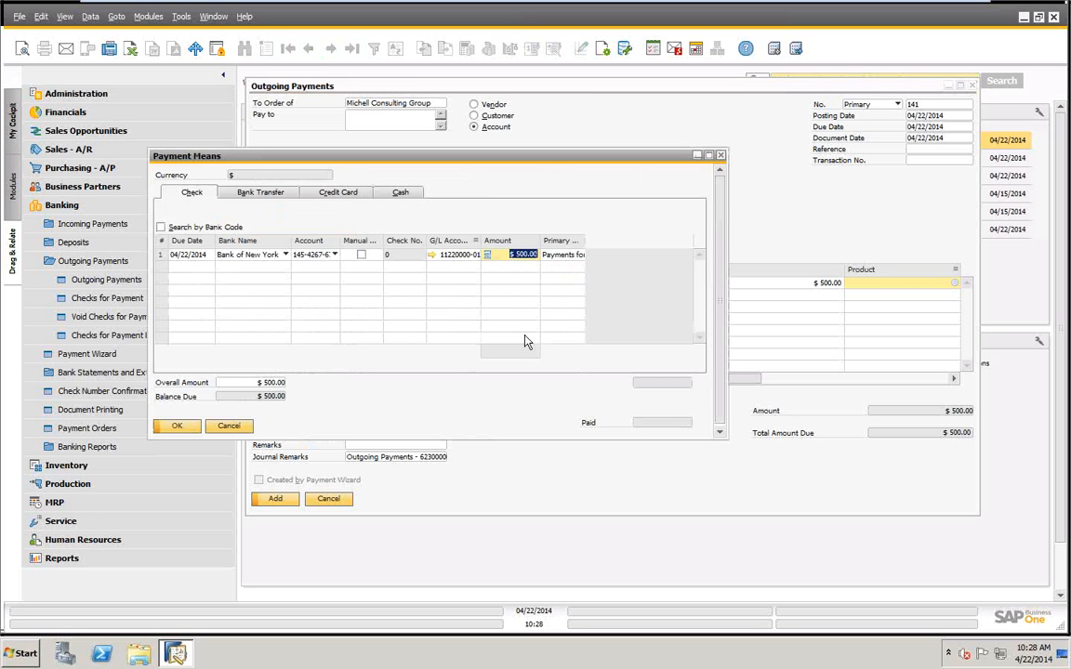
{"action": "left_click", "coordinate": [177, 425]}
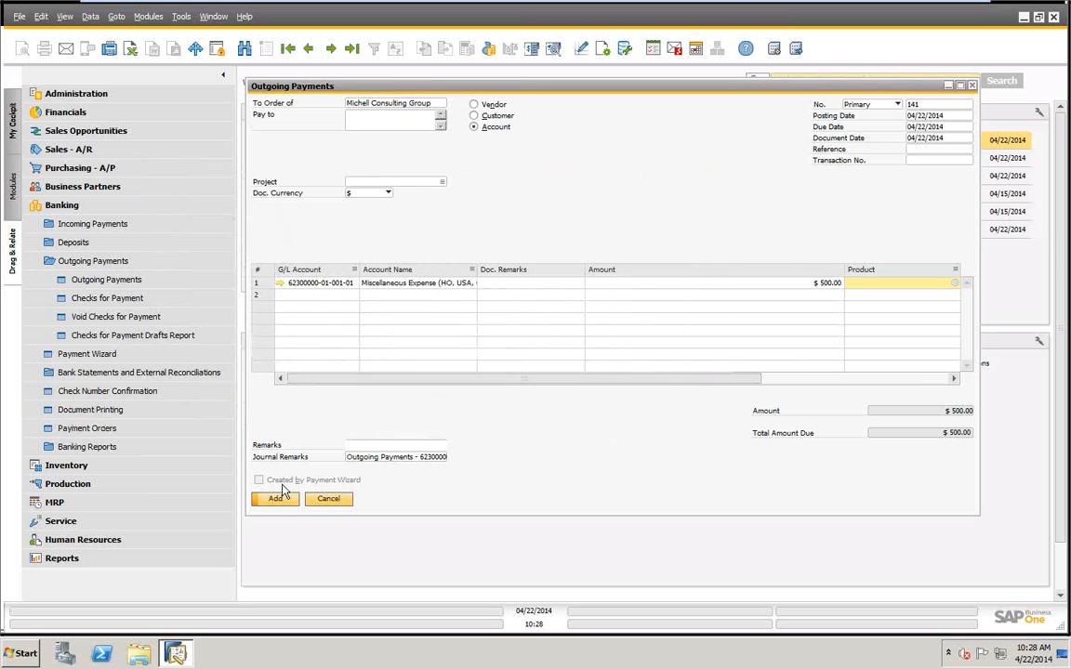
{"action": "left_click", "coordinate": [276, 499]}
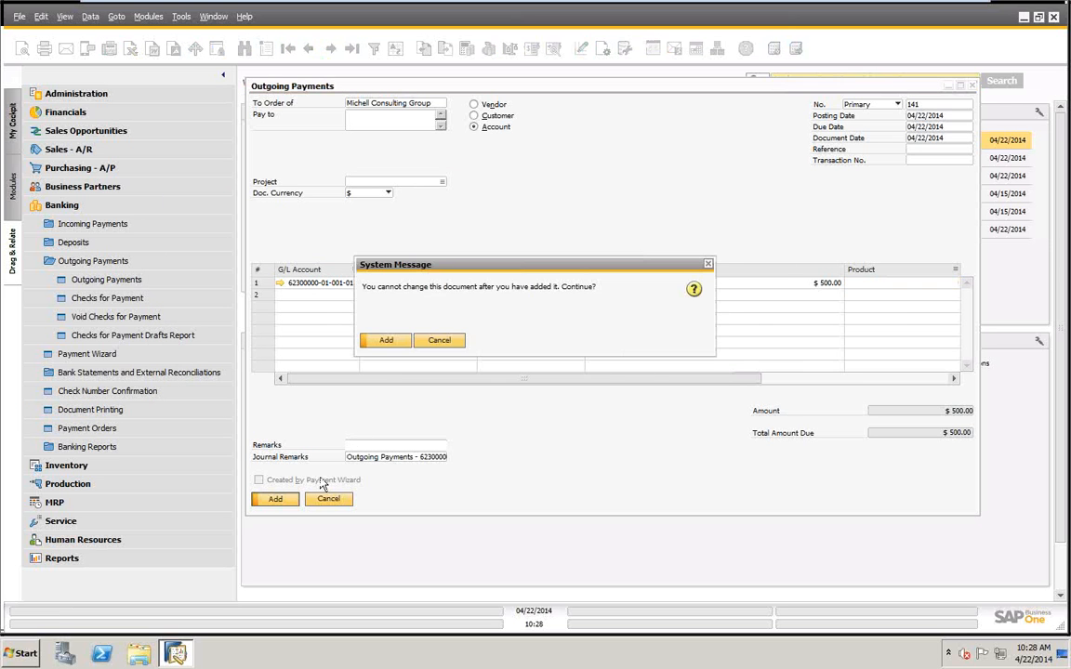
{"action": "left_click", "coordinate": [388, 341]}
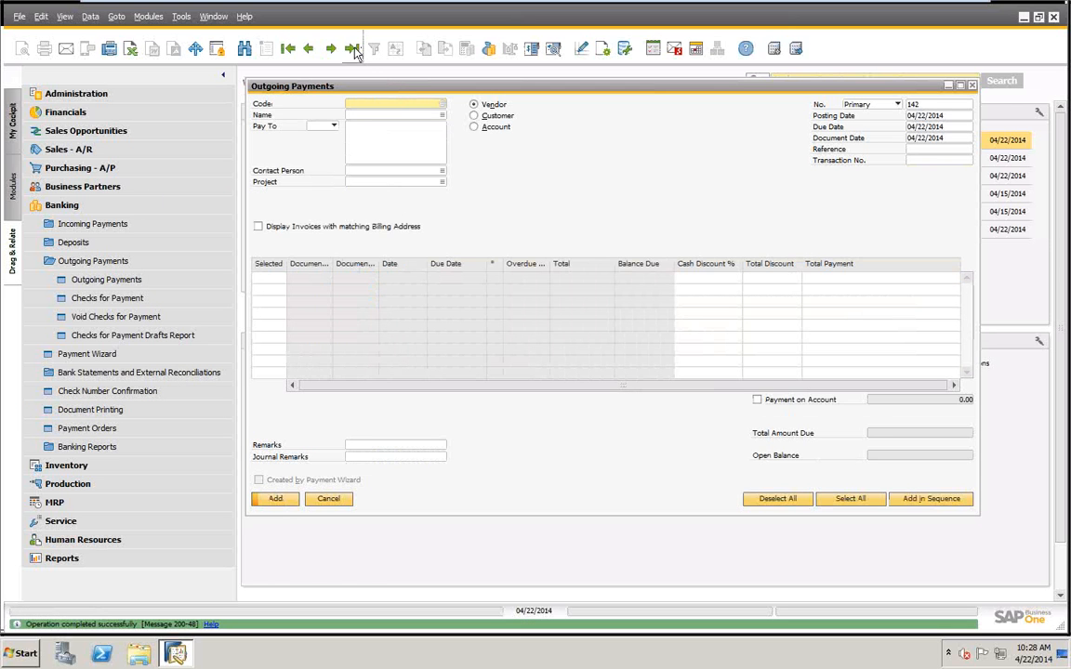
Review the last outgoing payment record and its journal entry, and close them.
{"action": "left_click", "coordinate": [353, 50]}
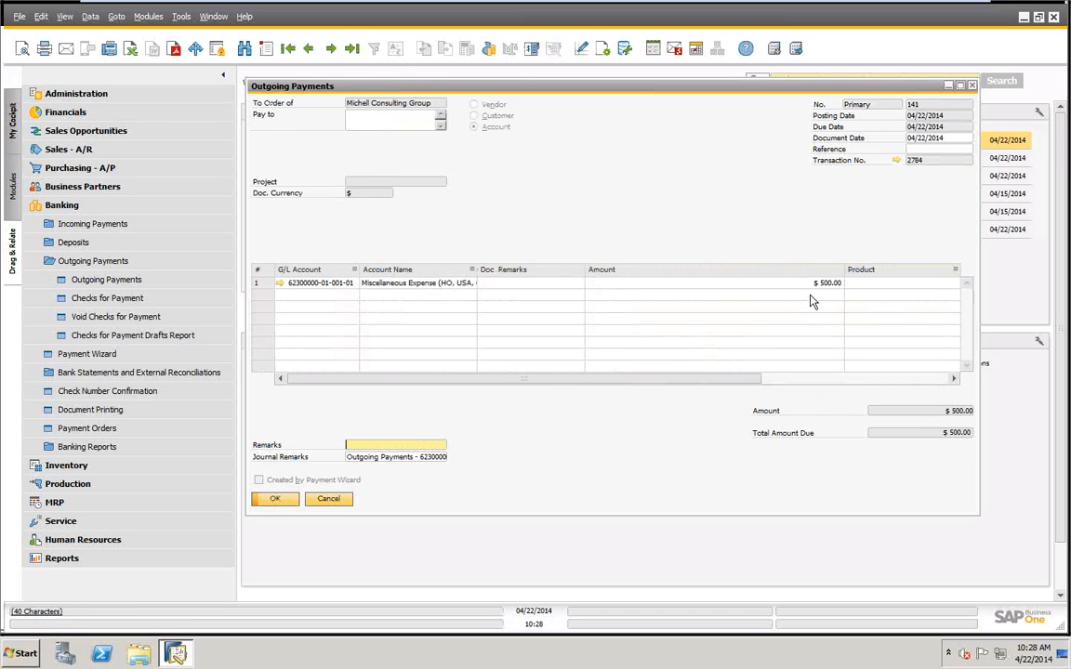
{"action": "left_click", "coordinate": [897, 160]}
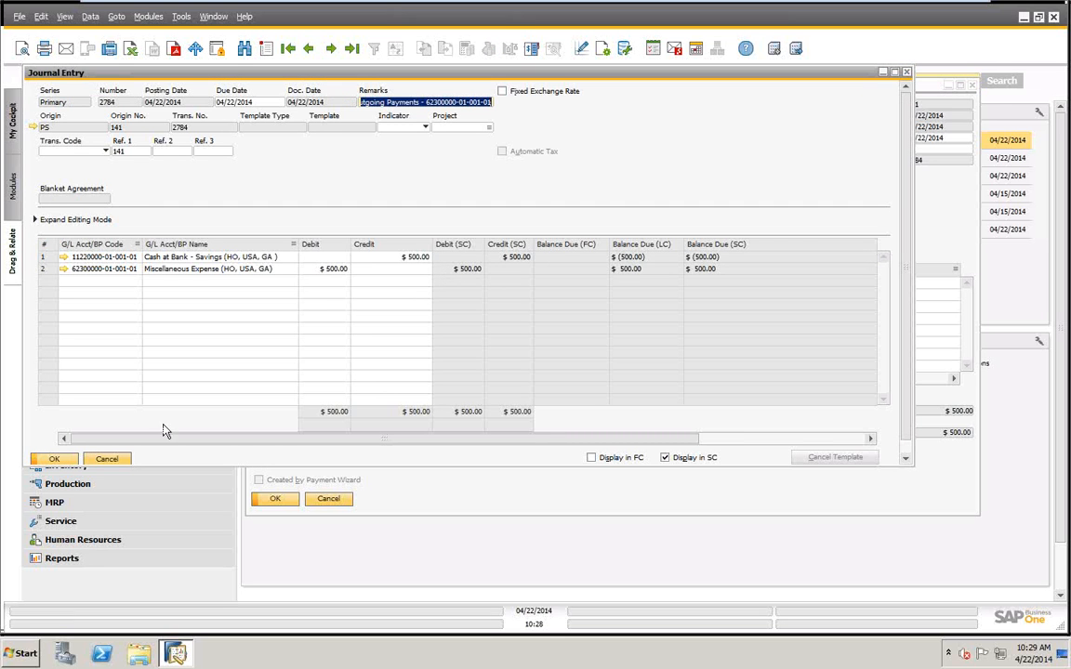
{"action": "left_click", "coordinate": [104, 459]}
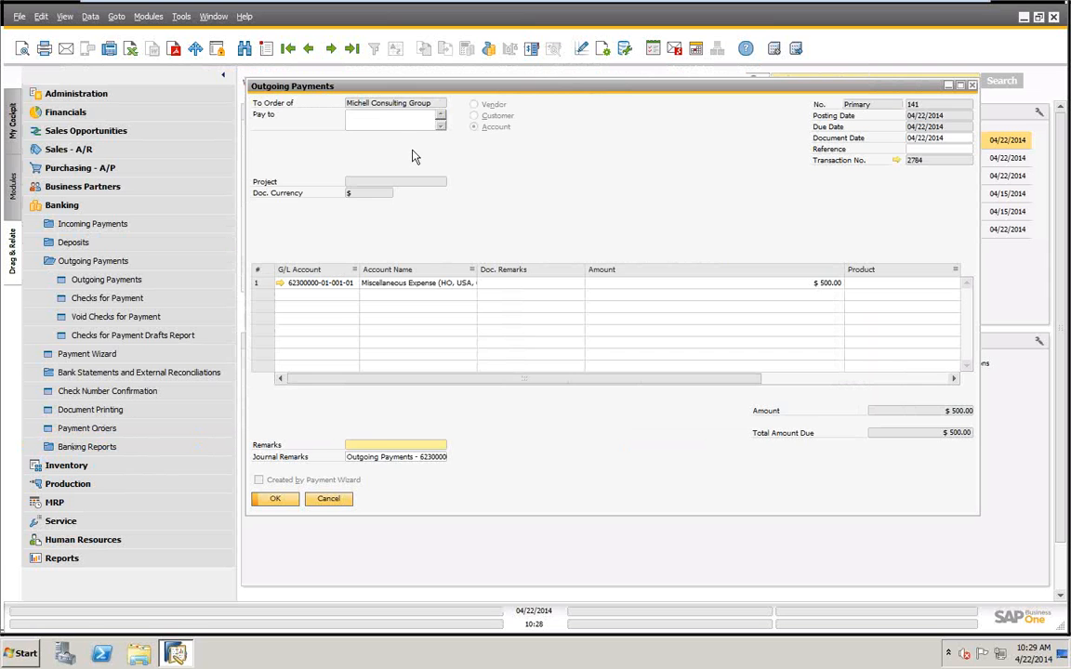
{"action": "left_click", "coordinate": [331, 501]}
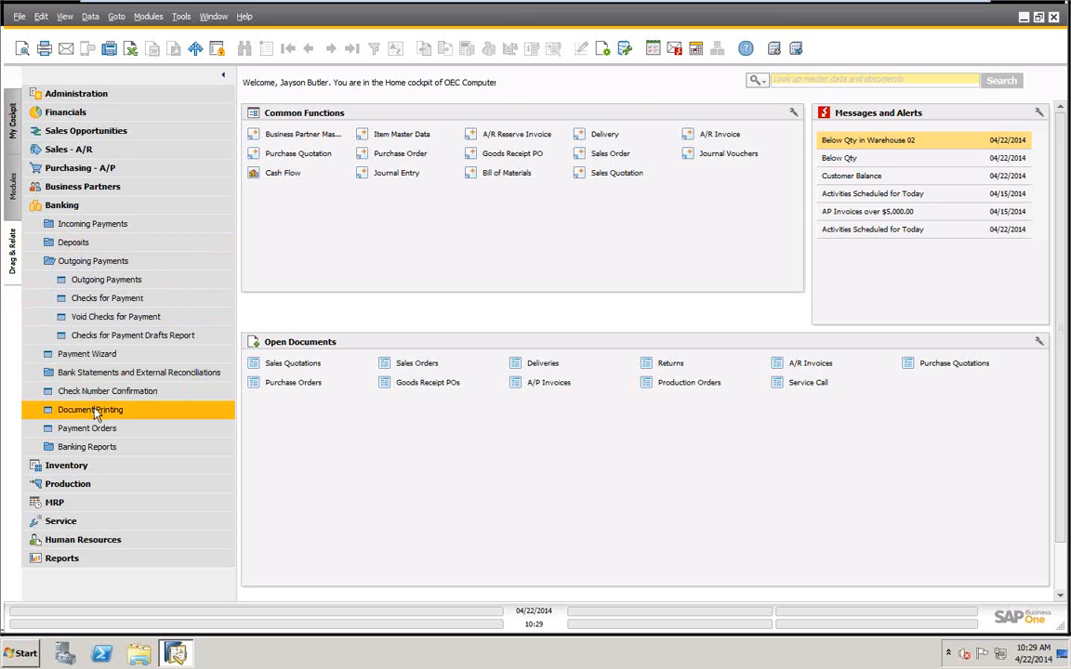
Open Checks for Payment and review the last check record and the Acme Associates check that precedes it.
{"action": "left_click", "coordinate": [113, 299]}
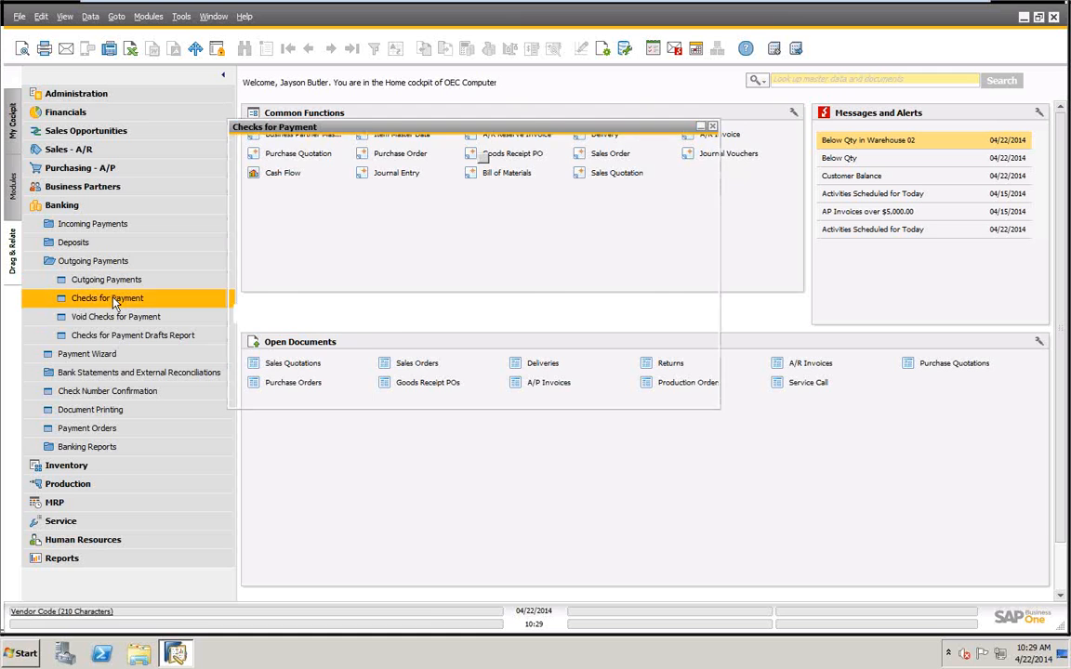
{"action": "left_click_drag", "start_coordinate": [370, 130], "coordinate": [391, 129]}
{"action": "left_click_drag", "start_coordinate": [738, 403], "coordinate": [886, 500]}
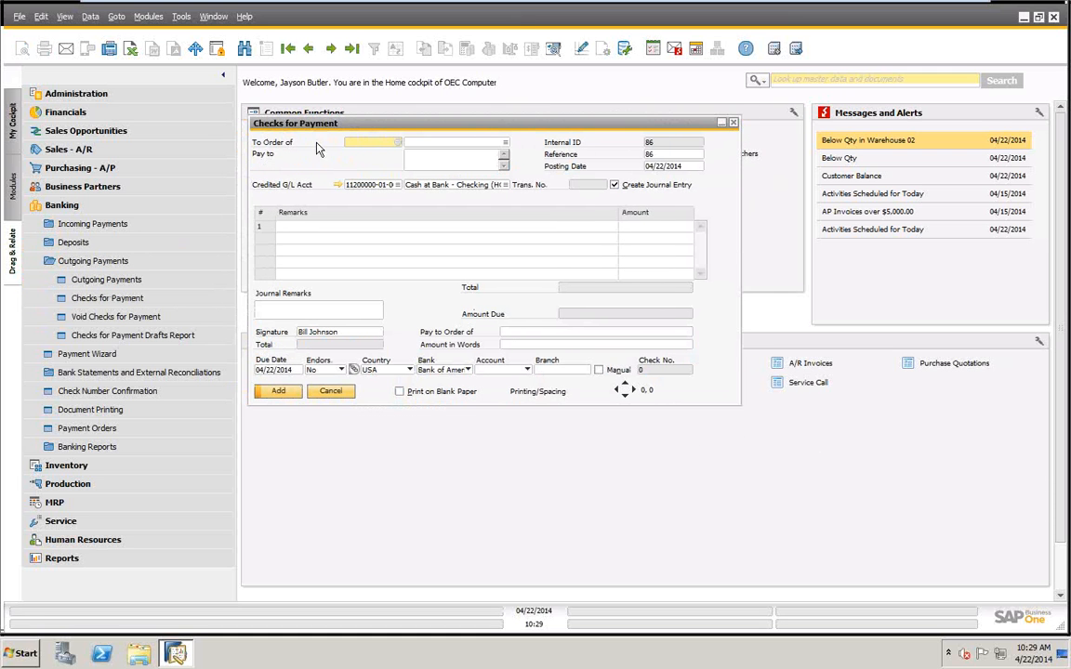
{"action": "left_click", "coordinate": [352, 48]}
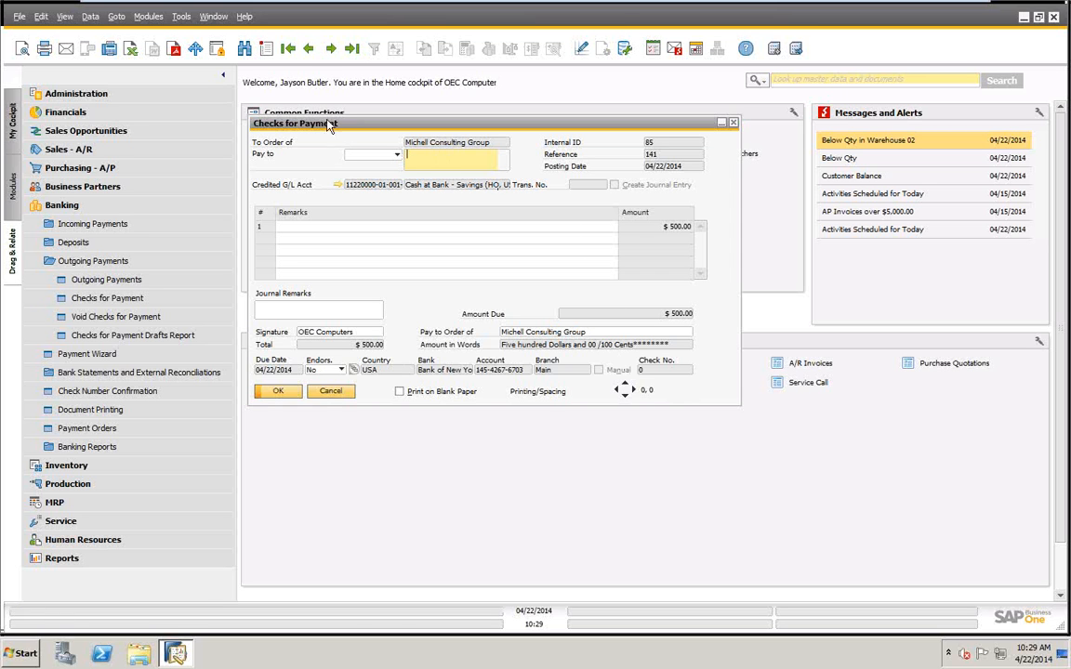
{"action": "left_click", "coordinate": [308, 50]}
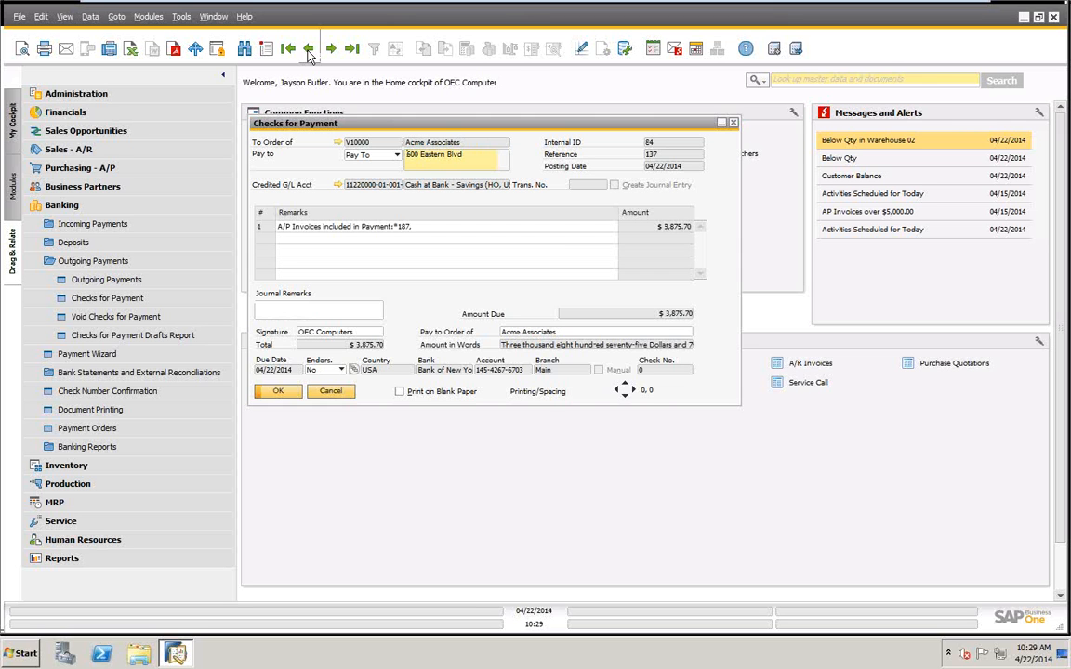
Page back to the CTI Computers check for payment and forward again through the two Acme Associates checks.
{"action": "left_click", "coordinate": [308, 50]}
{"action": "left_click", "coordinate": [309, 50]}
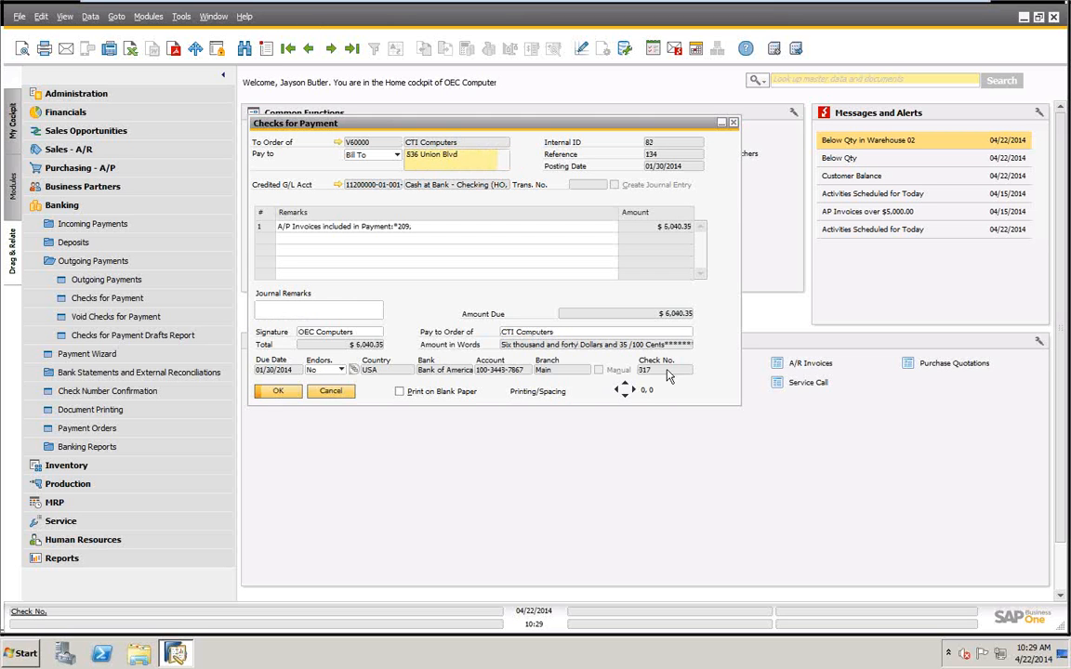
{"action": "left_click", "coordinate": [330, 49]}
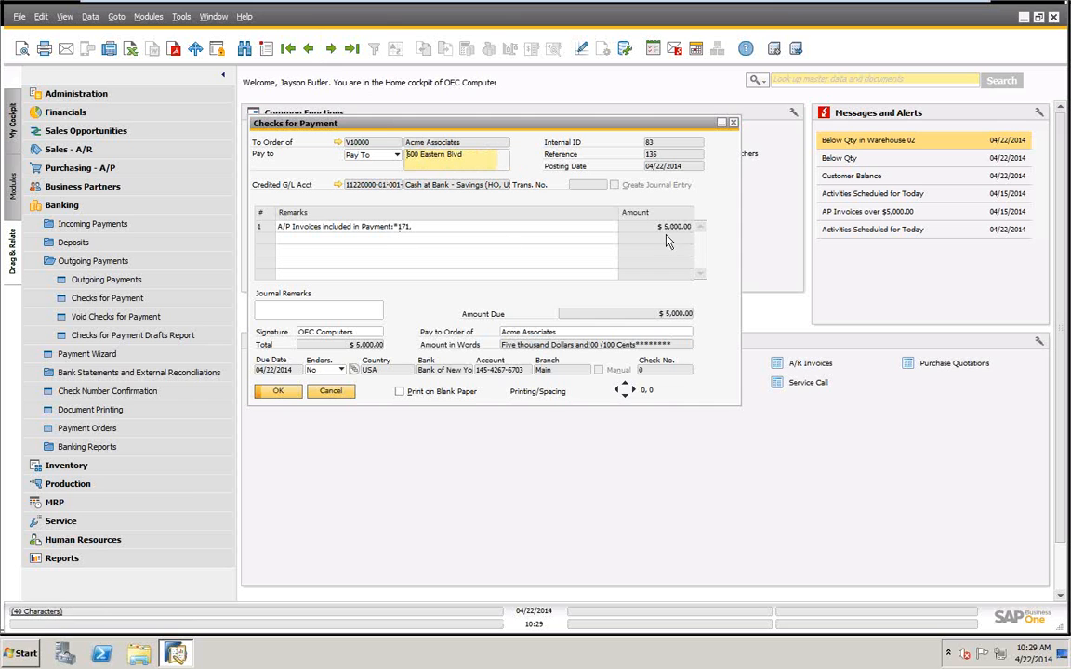
{"action": "left_click", "coordinate": [331, 49]}
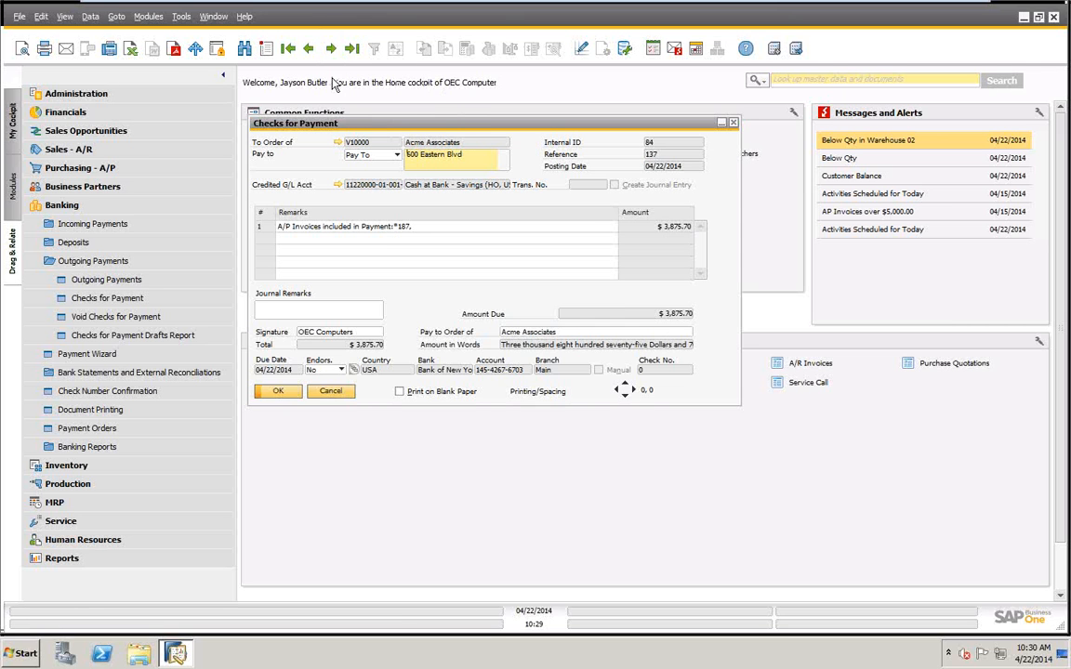
Go to the last check for payment, examine its Pay to Order of name, and close Checks for Payment.
{"action": "left_click", "coordinate": [349, 51]}
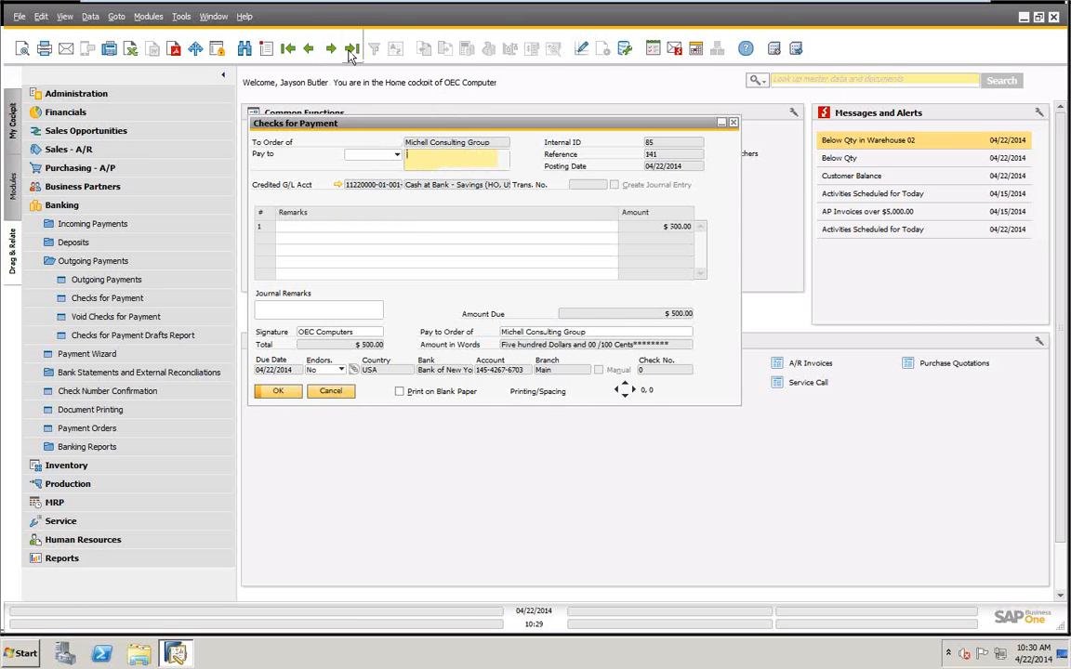
{"action": "left_click", "coordinate": [616, 331]}
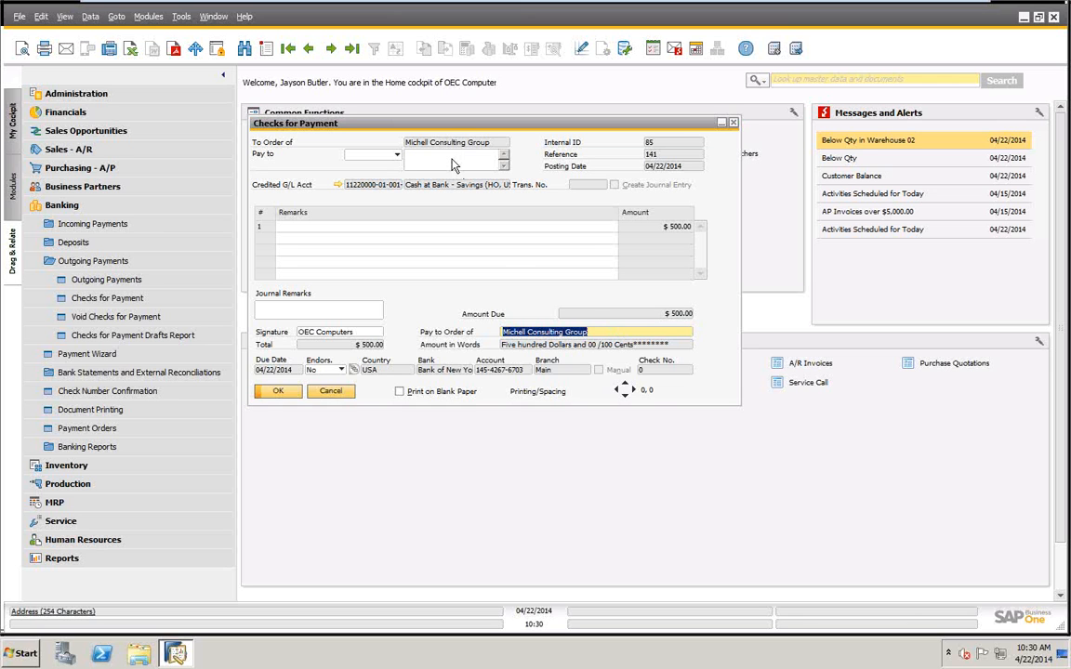
{"action": "left_click", "coordinate": [614, 333]}
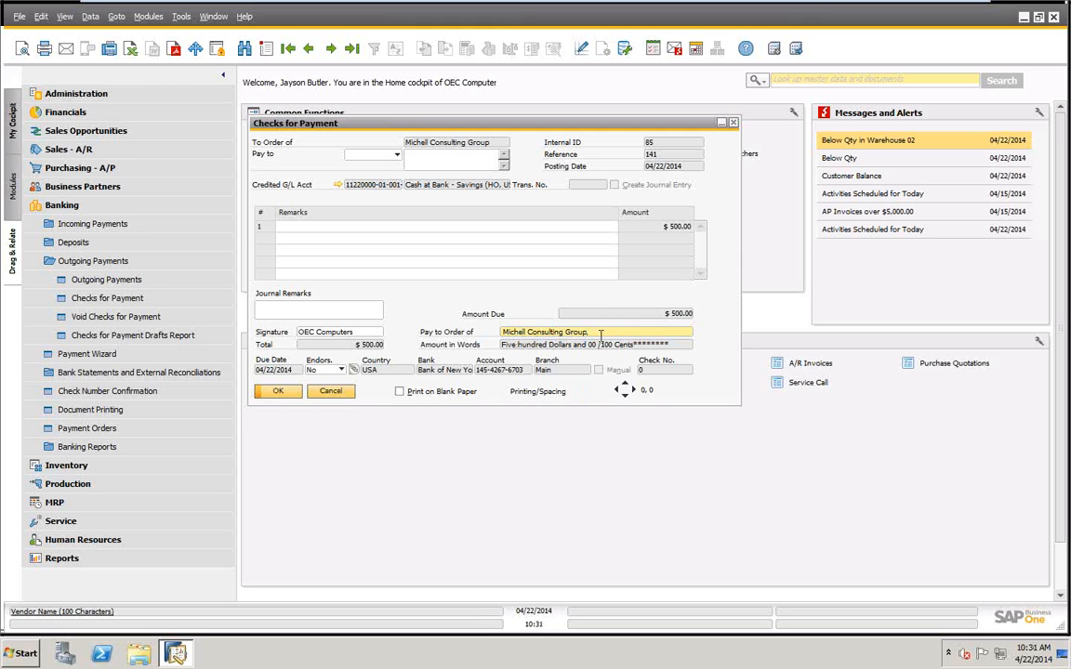
{"action": "left_click", "coordinate": [321, 392]}
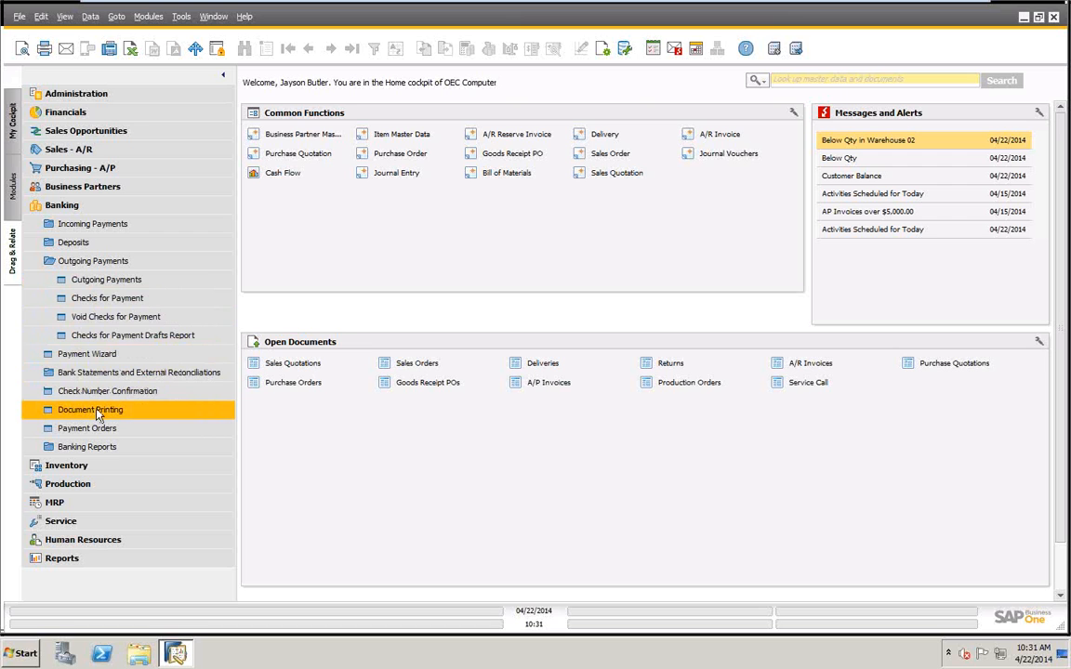
{"action": "left_click", "coordinate": [109, 301]}
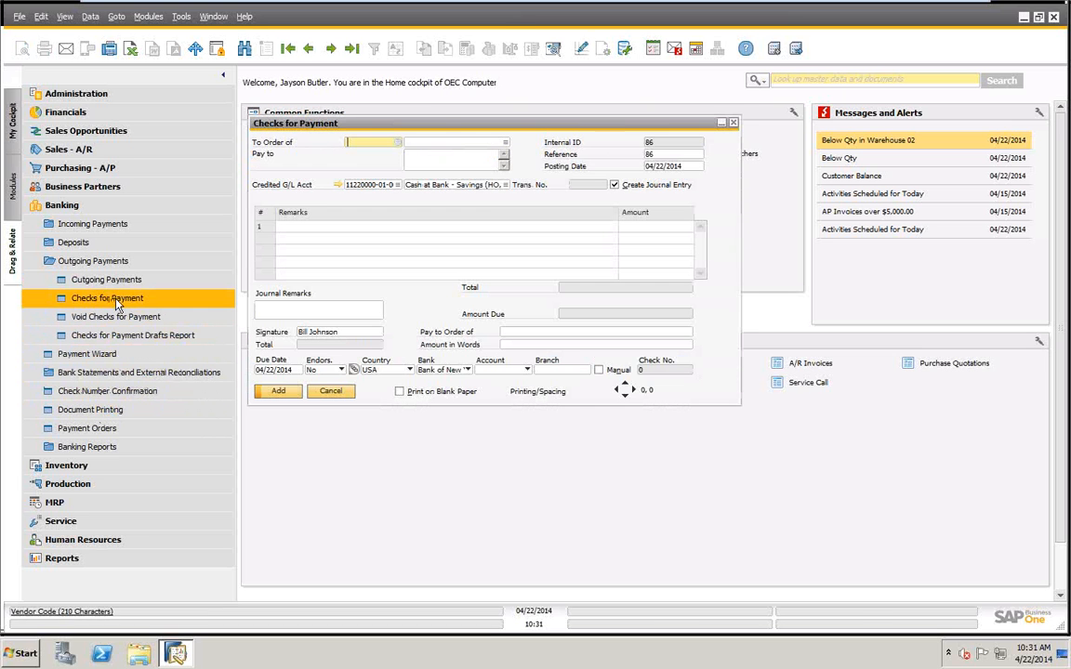
{"action": "left_click", "coordinate": [330, 390]}
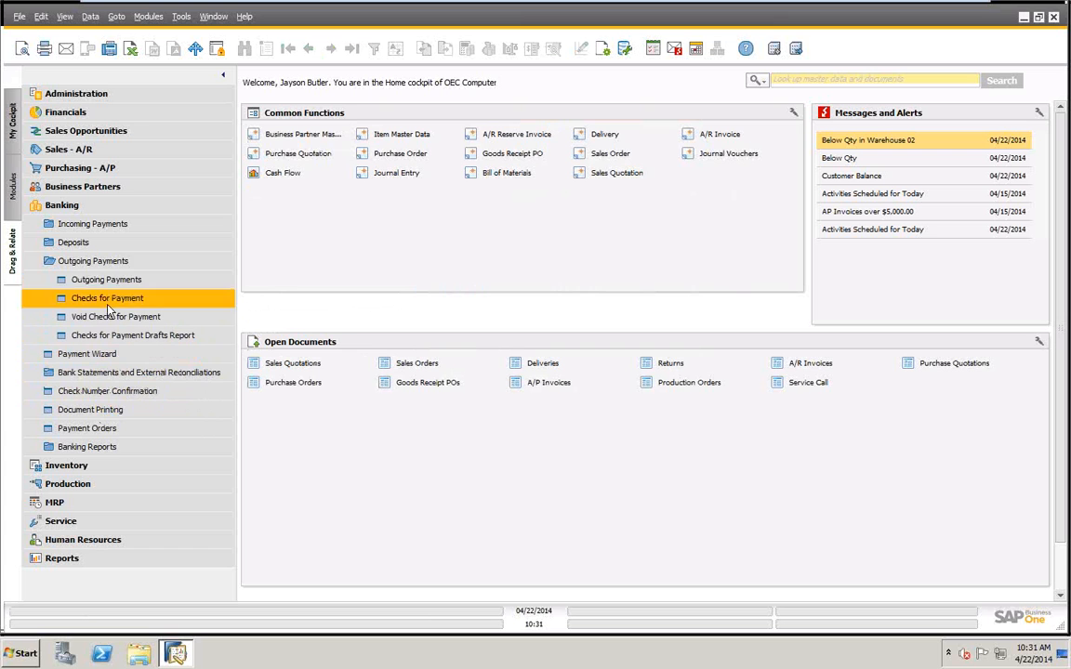
Open Document Printing and run the selection for Checks for Payment with the print status To Be Printed.
{"action": "left_click", "coordinate": [86, 261]}
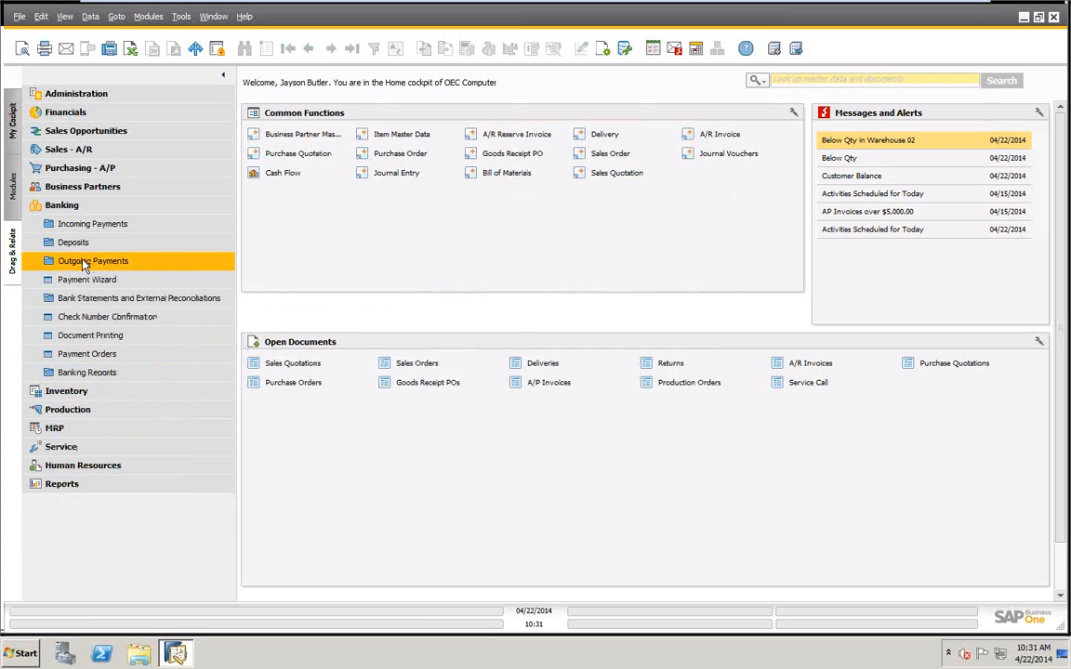
{"action": "left_click", "coordinate": [86, 335]}
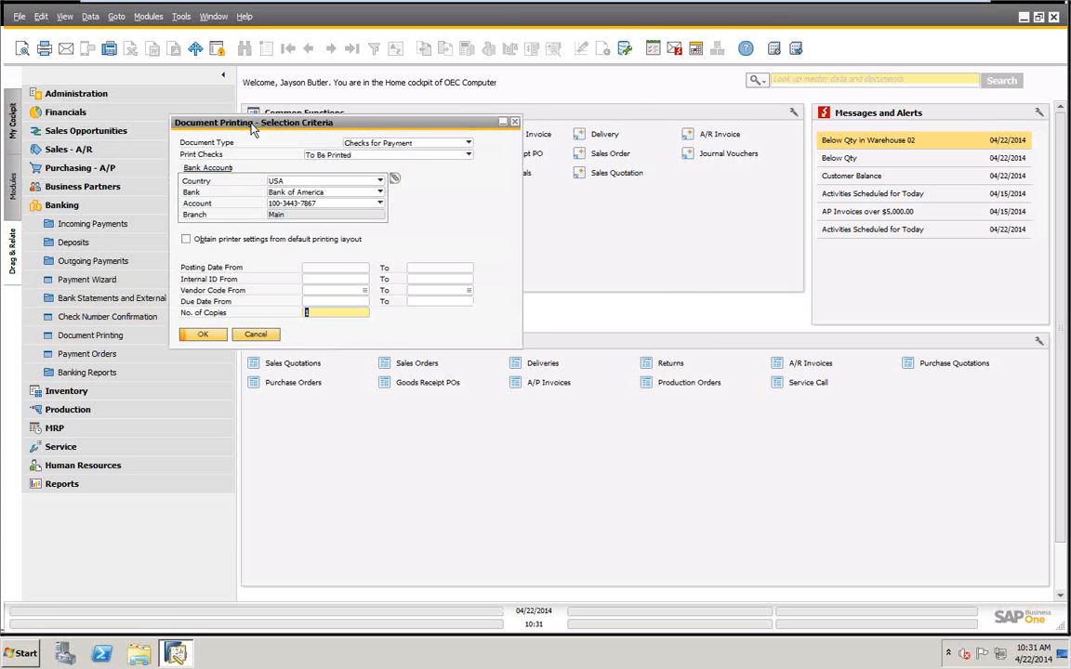
{"action": "left_click_drag", "start_coordinate": [232, 120], "coordinate": [574, 180]}
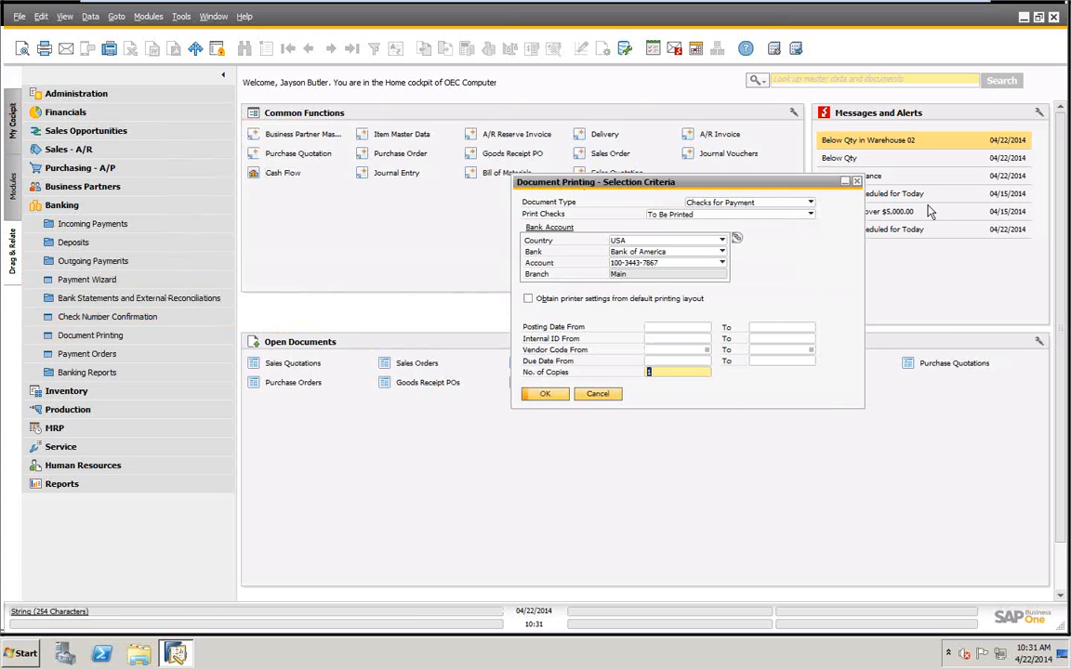
{"action": "left_click", "coordinate": [810, 202]}
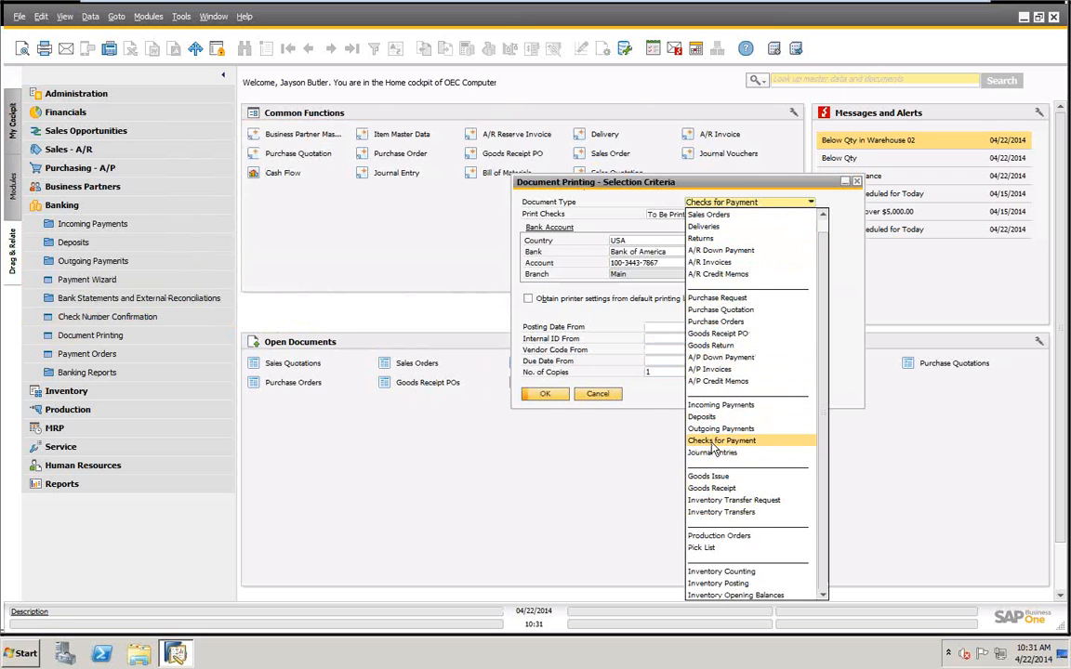
{"action": "left_click", "coordinate": [769, 440]}
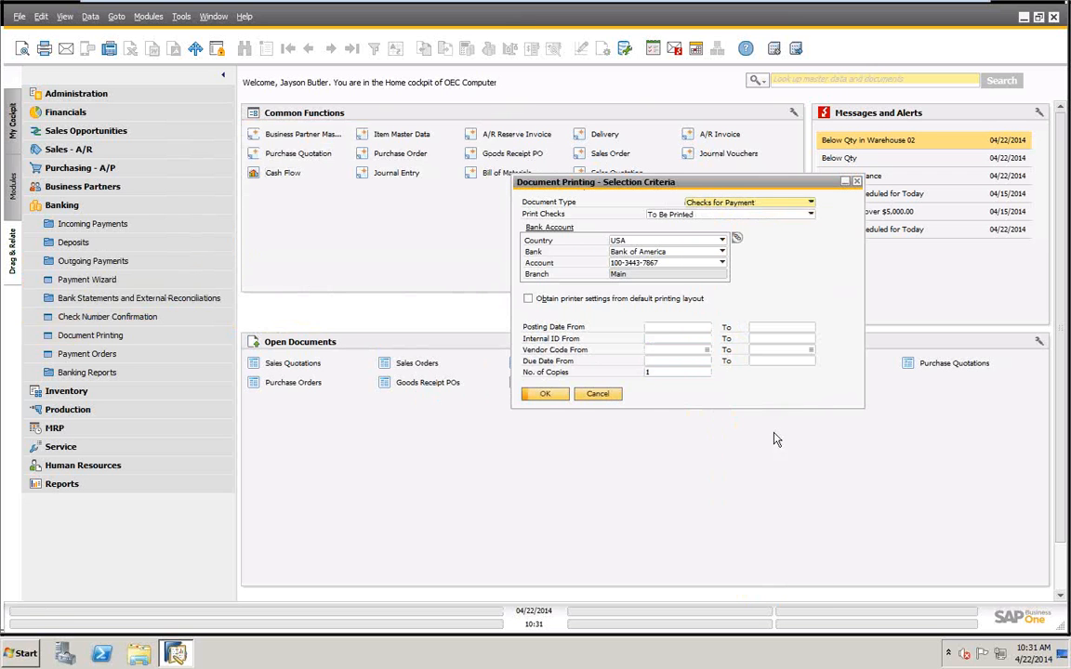
{"action": "left_click", "coordinate": [809, 214]}
{"action": "left_click", "coordinate": [702, 227]}
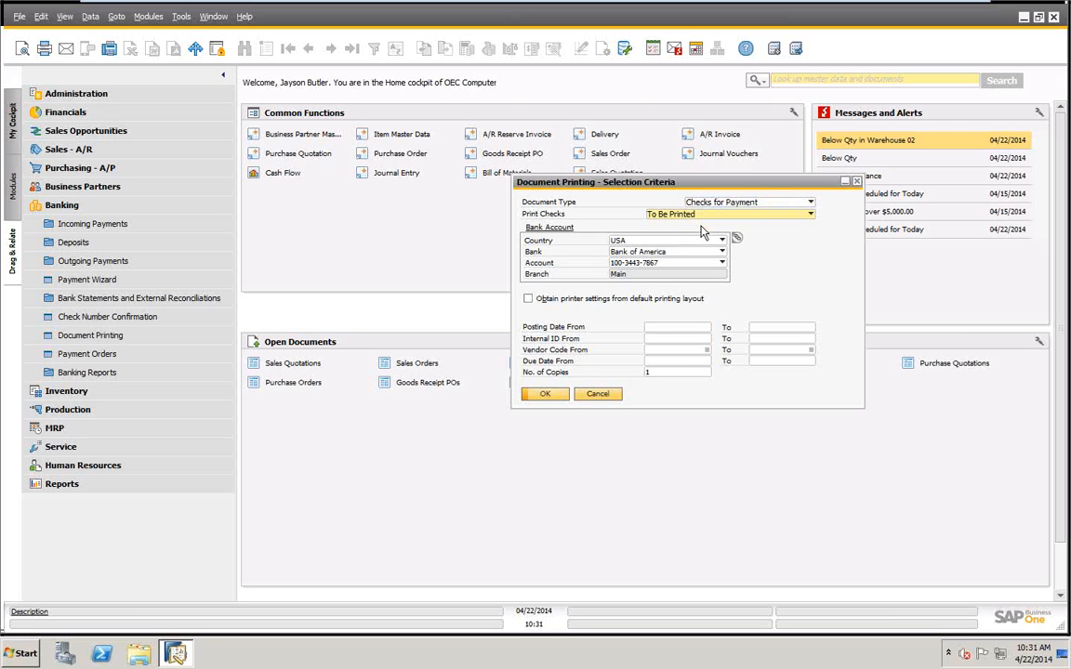
{"action": "left_click", "coordinate": [545, 394]}
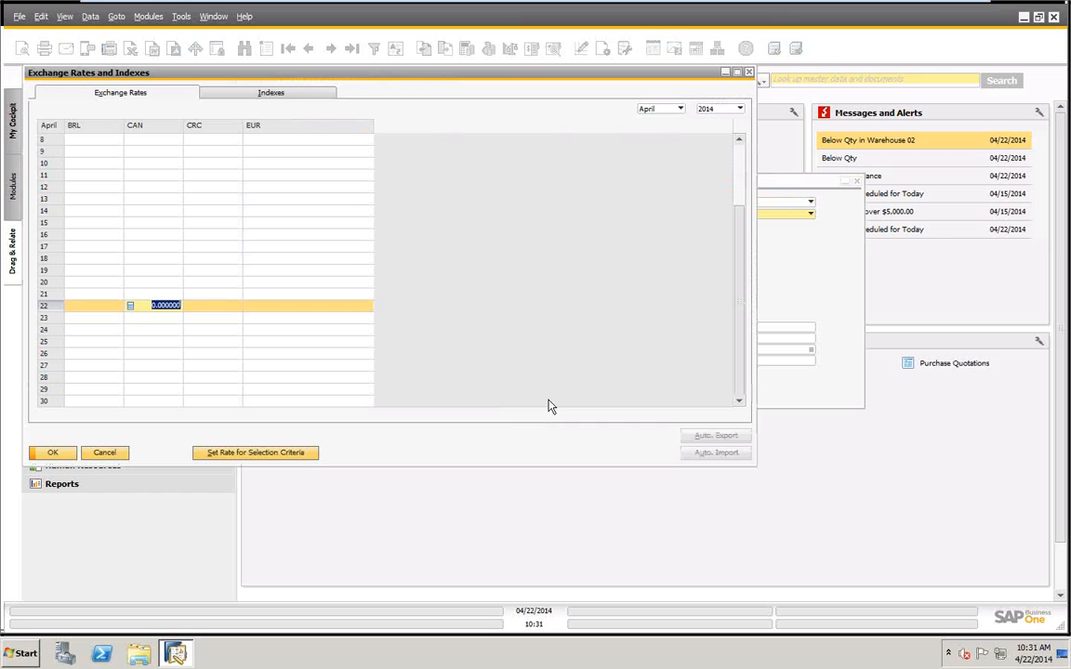
Set the CAN exchange rate for April 22, 2014 to 1.1, update the rates and close the exchange rates window.
{"action": "type", "text": "1.1"}
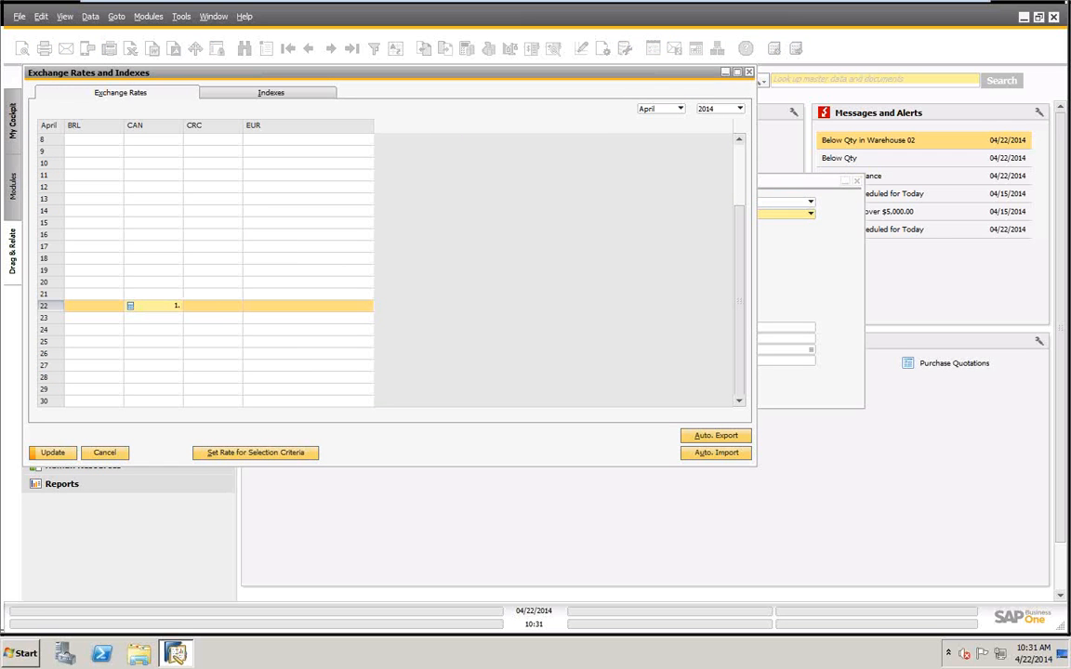
{"action": "key", "text": "Tab"}
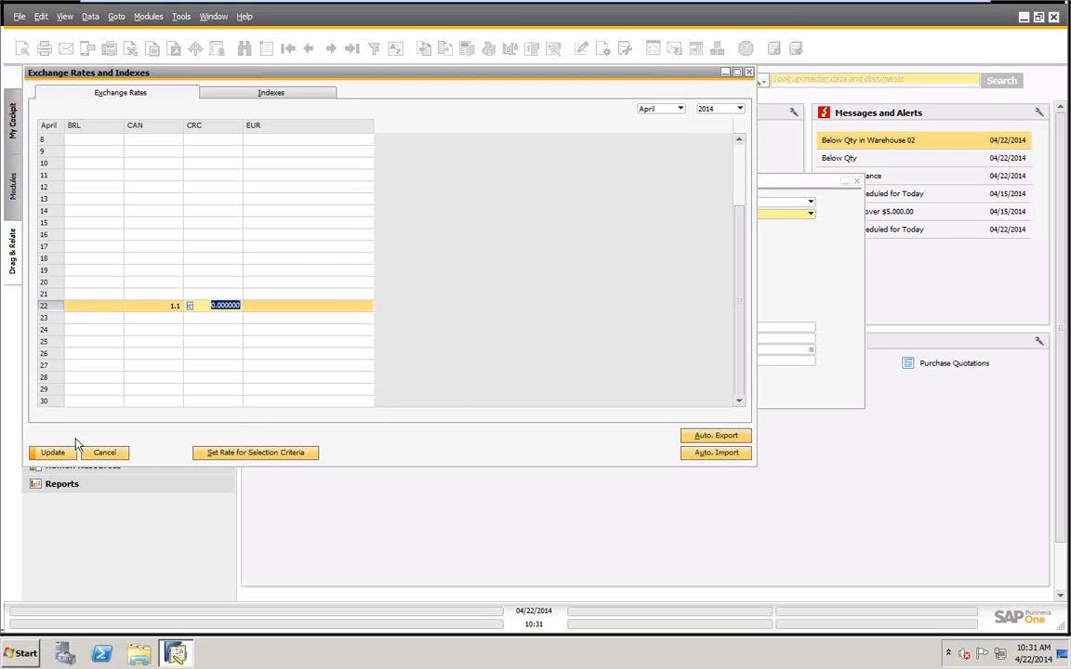
{"action": "left_click", "coordinate": [52, 453]}
{"action": "left_click", "coordinate": [52, 452]}
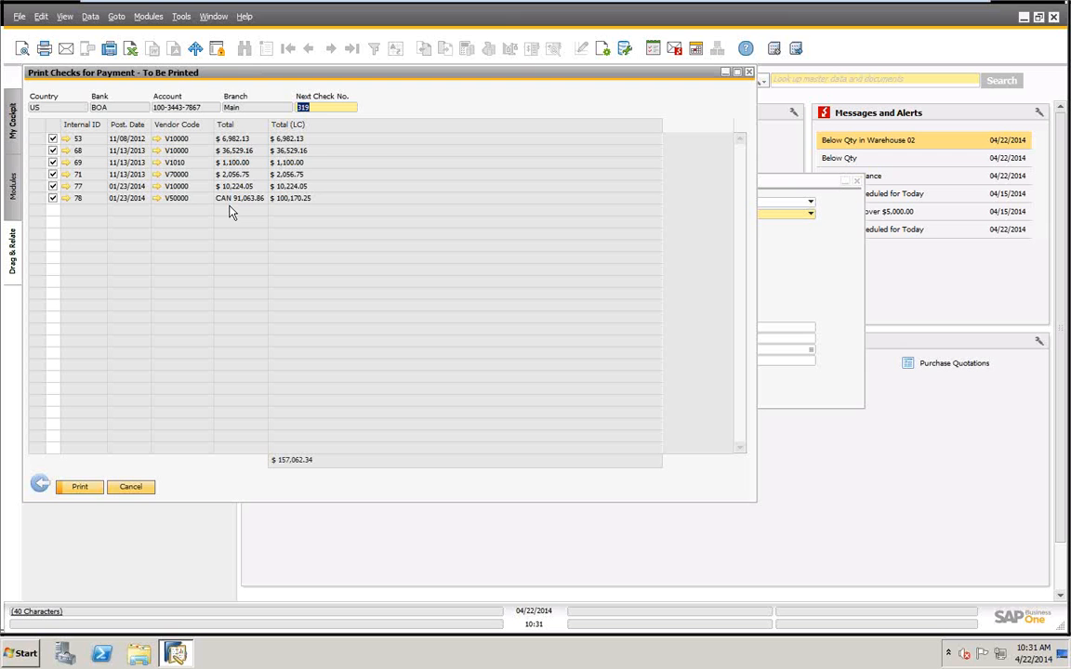
Return to the printing criteria, check the bank in the last outgoing payment's payment means, and close the payment.
{"action": "left_click", "coordinate": [39, 486]}
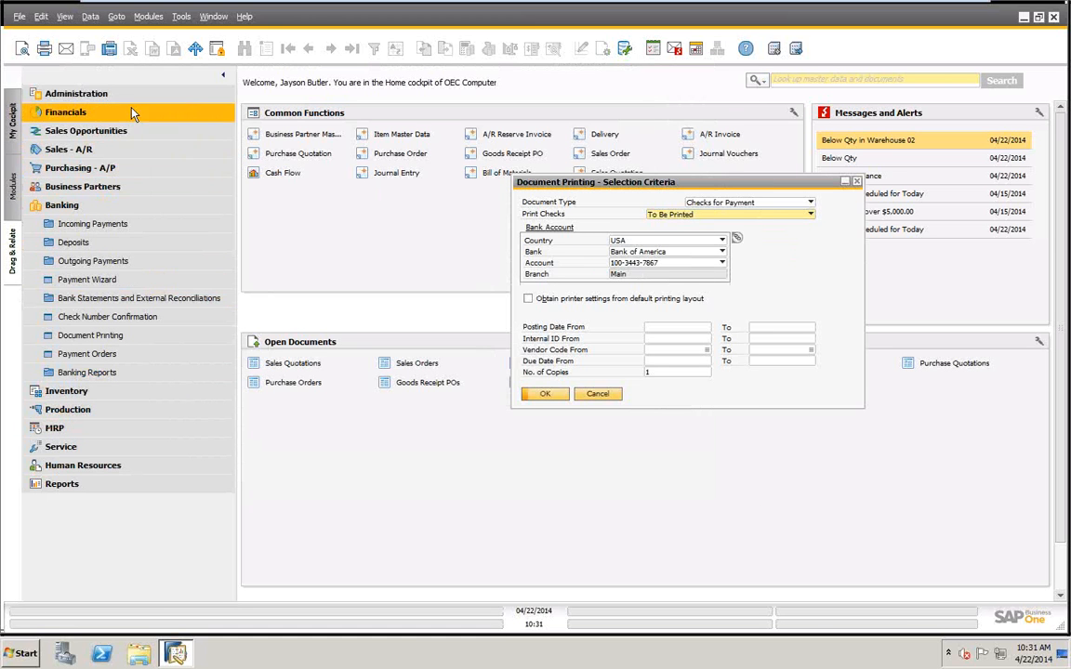
{"action": "left_click", "coordinate": [80, 262]}
{"action": "left_click", "coordinate": [117, 281]}
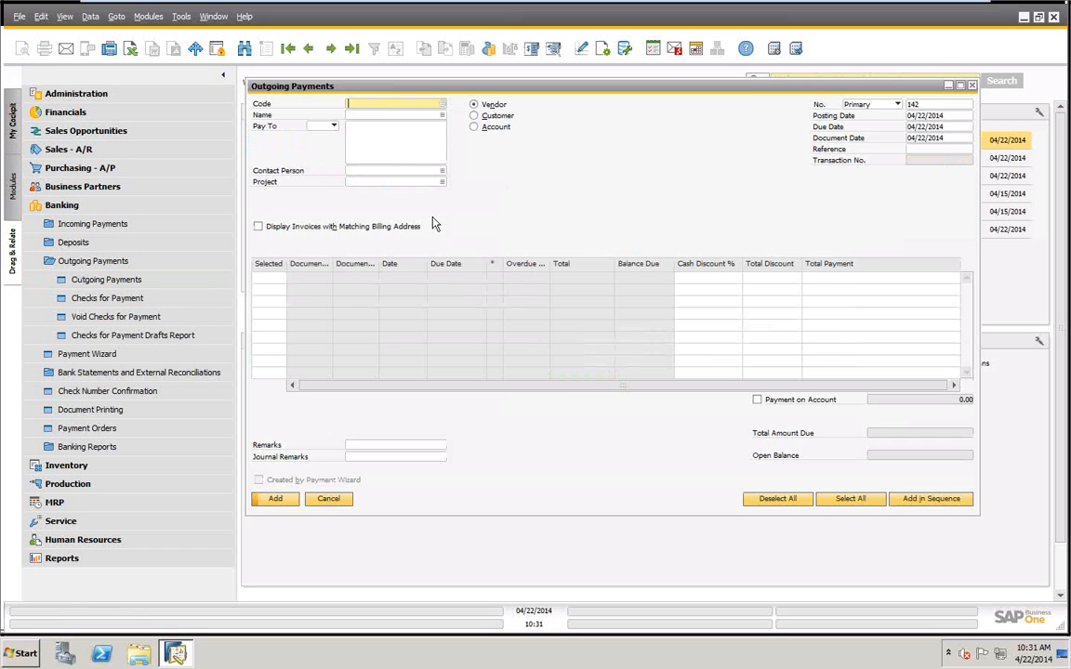
{"action": "left_click", "coordinate": [349, 51]}
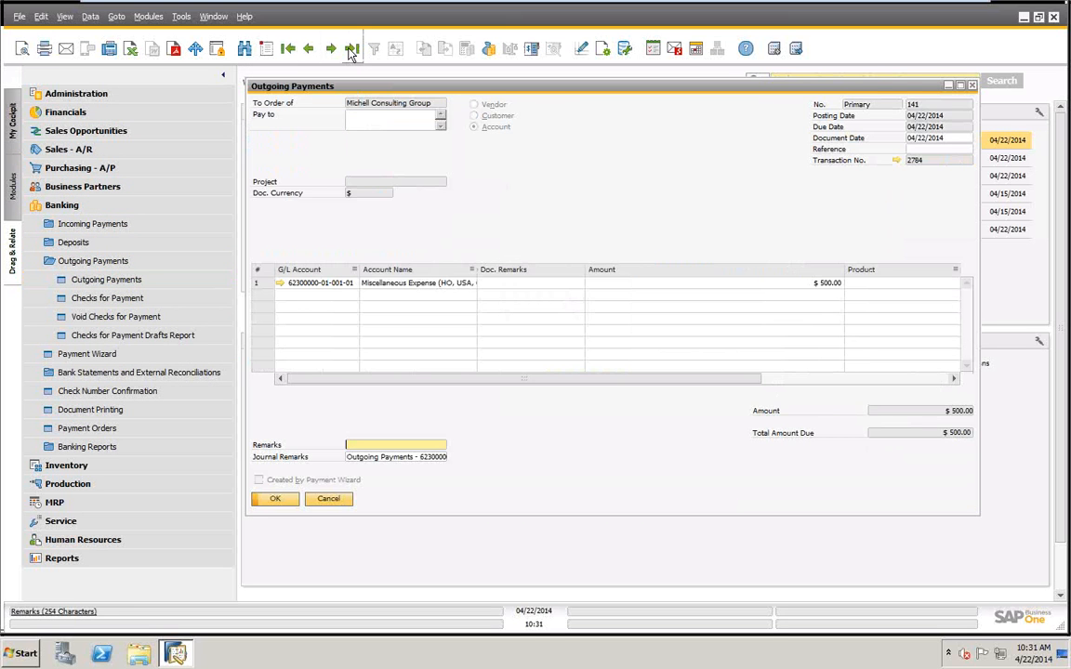
{"action": "right_click", "coordinate": [565, 145]}
{"action": "left_click", "coordinate": [613, 163]}
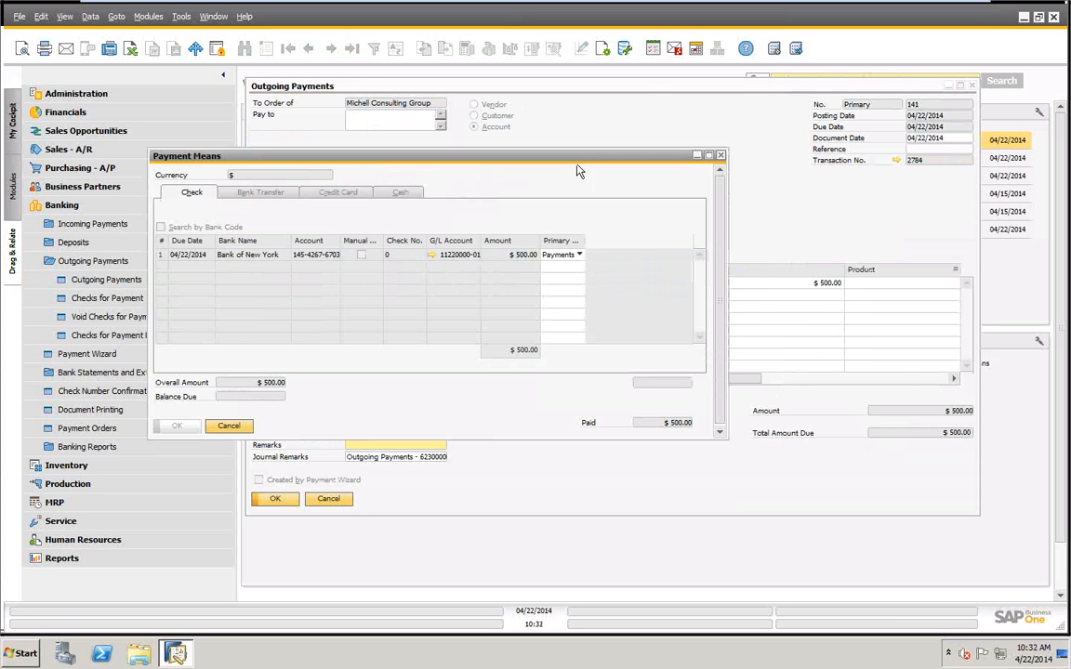
{"action": "left_click", "coordinate": [233, 429]}
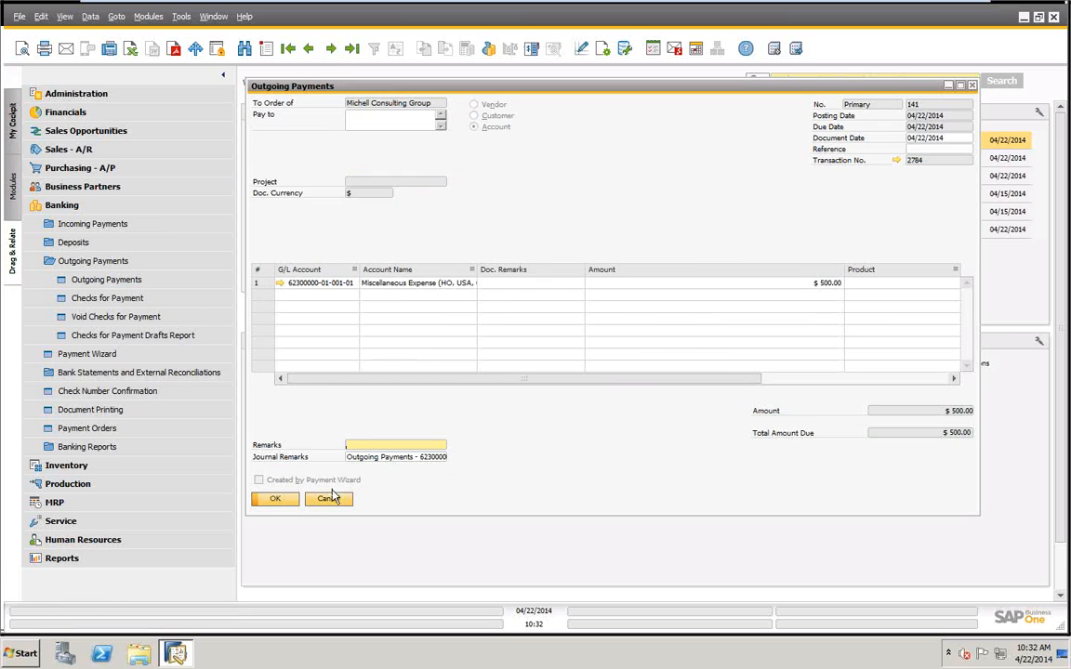
{"action": "left_click", "coordinate": [328, 500]}
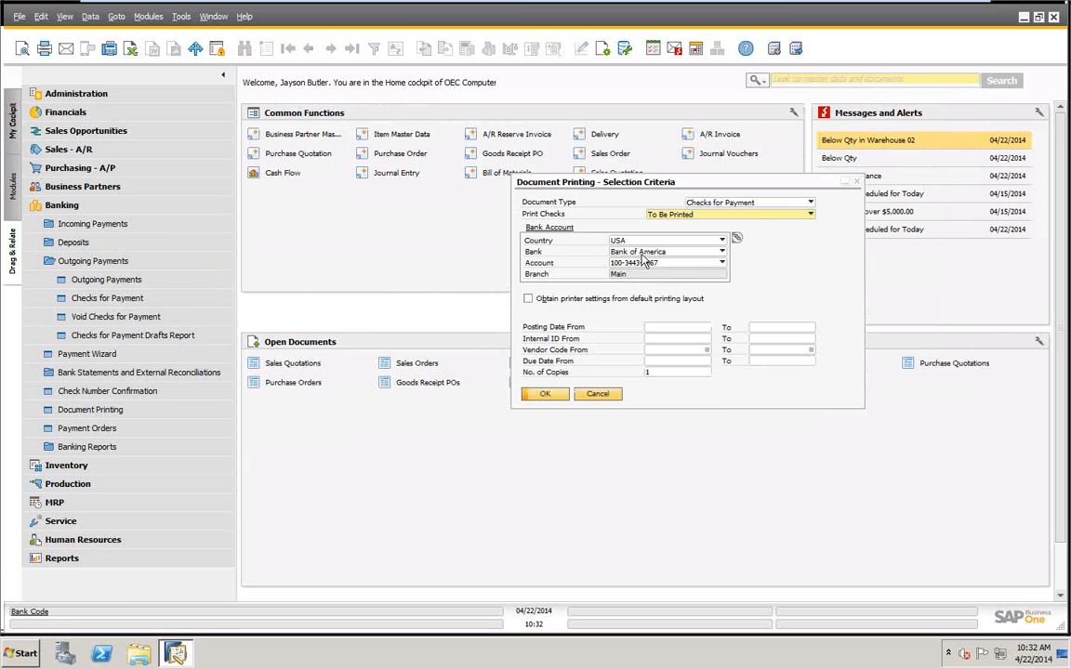
List the checks to be printed for the Bank of America account again and return to the selection criteria.
{"action": "left_click_drag", "start_coordinate": [586, 182], "coordinate": [359, 197]}
{"action": "left_click", "coordinate": [494, 267]}
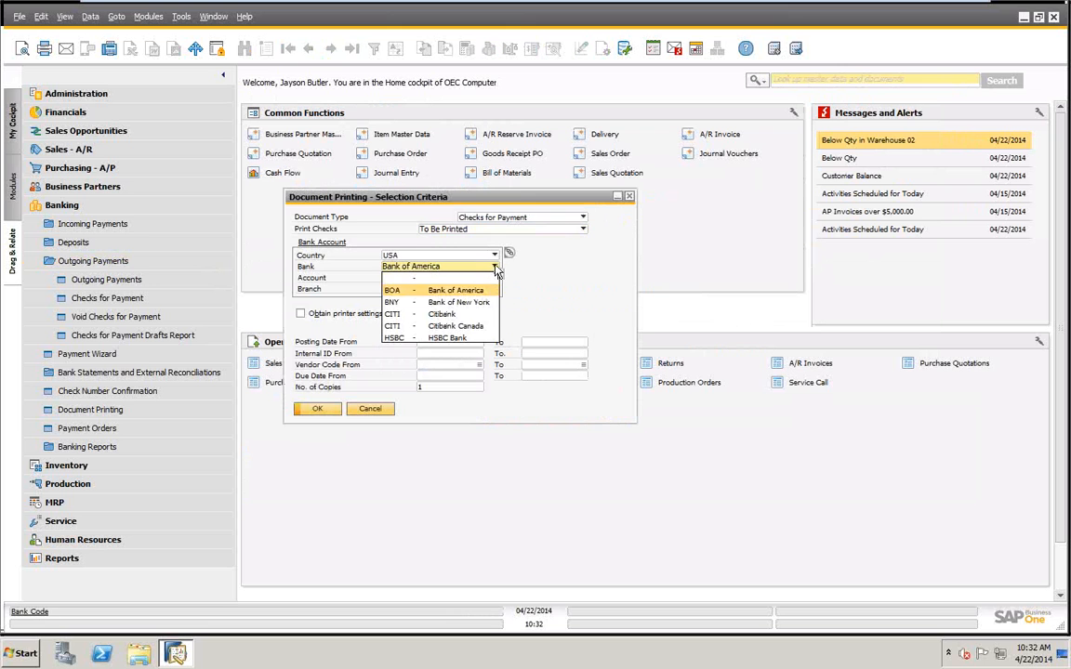
{"action": "left_click", "coordinate": [464, 292]}
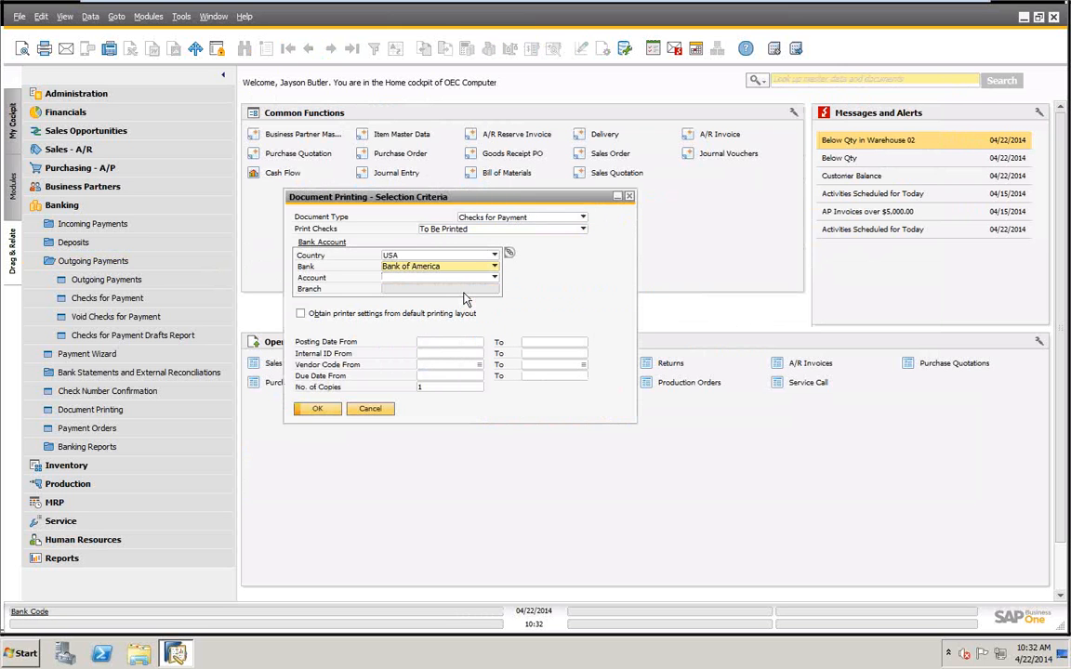
{"action": "left_click", "coordinate": [317, 410]}
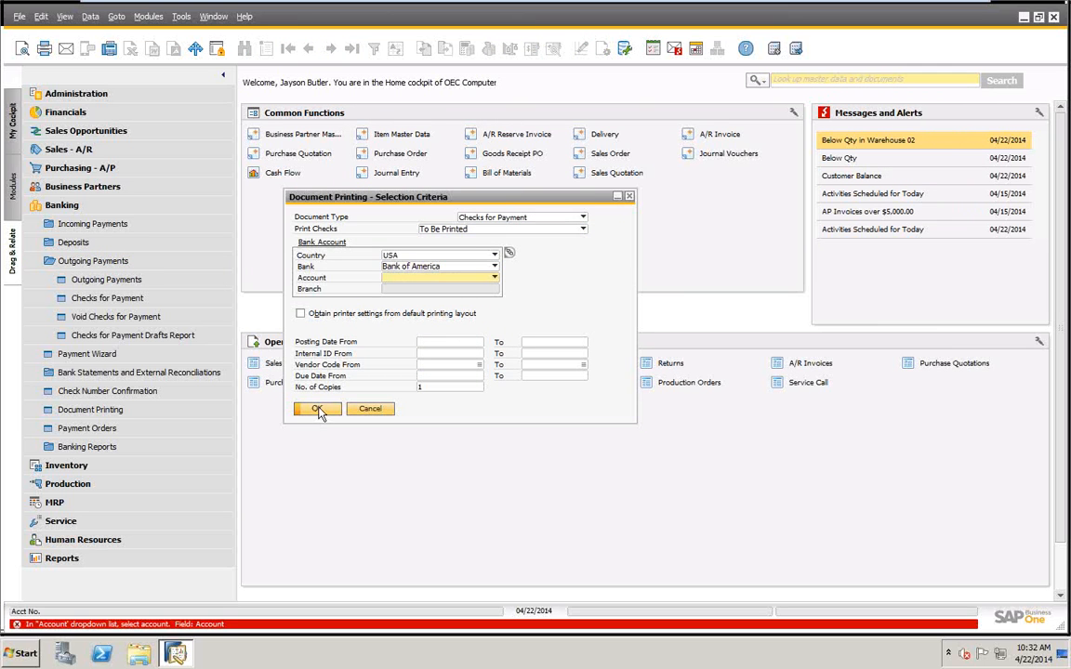
{"action": "left_click", "coordinate": [444, 277]}
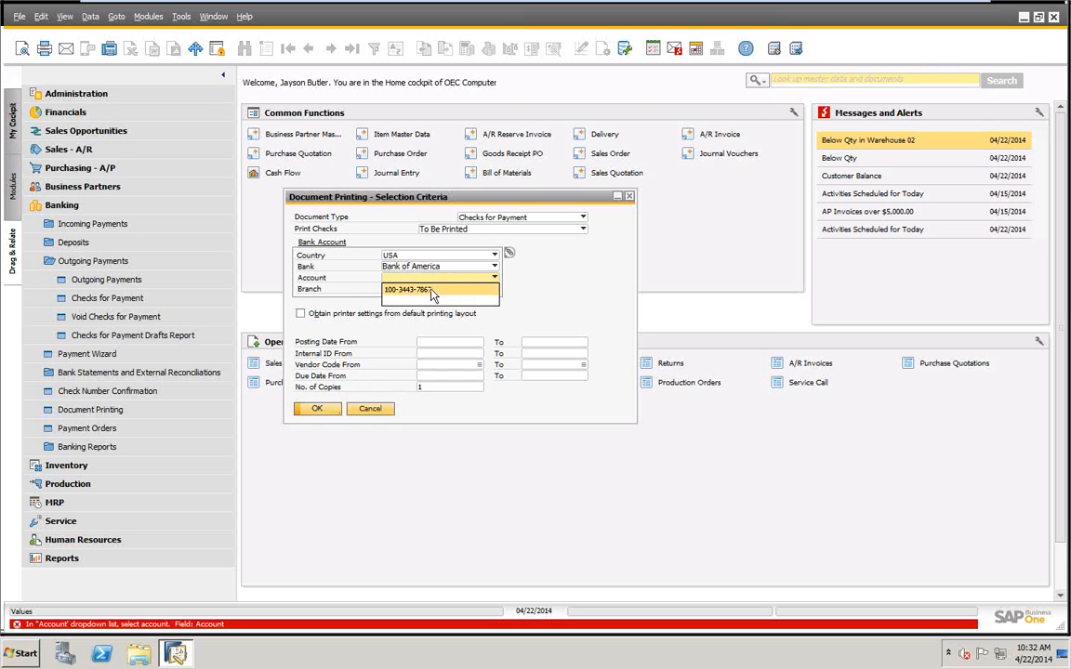
{"action": "left_click", "coordinate": [316, 409]}
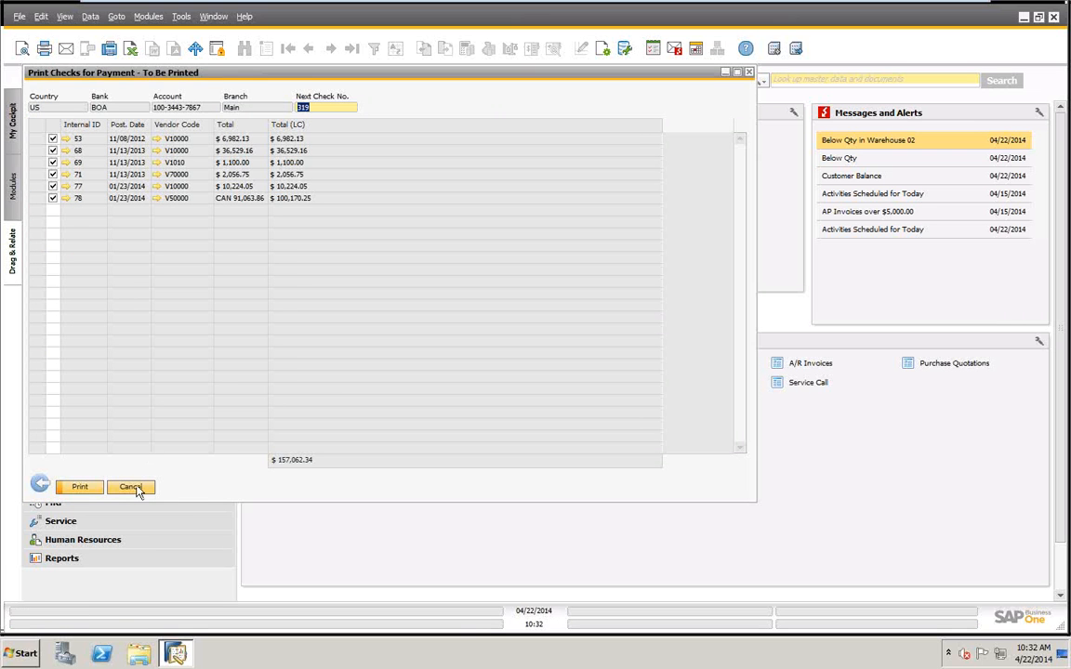
{"action": "left_click", "coordinate": [40, 485]}
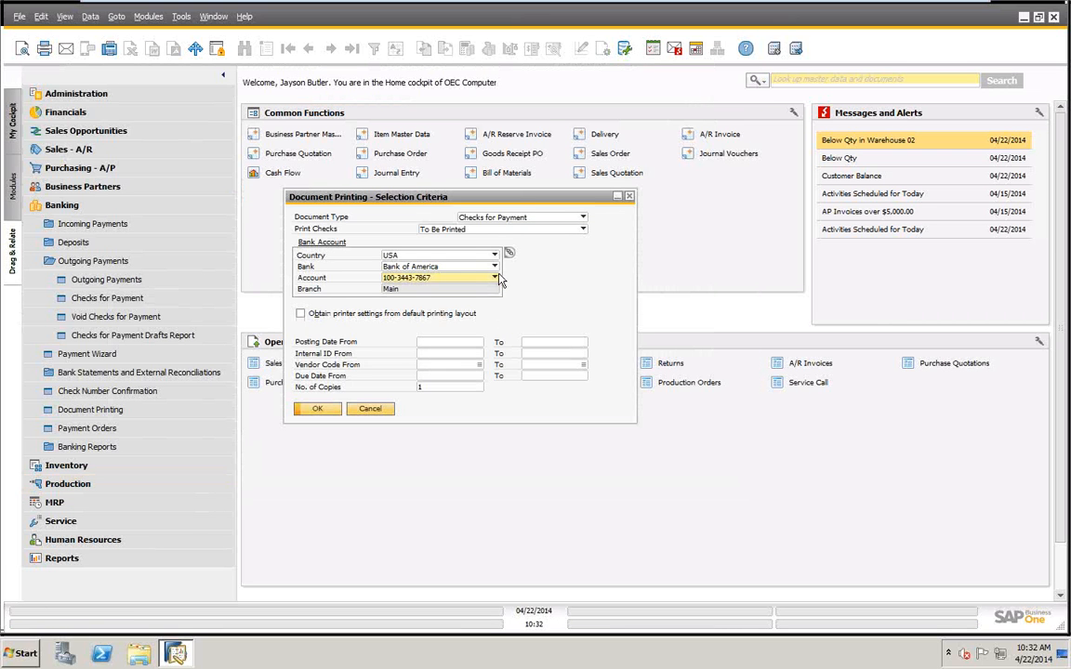
Change the bank to Bank of New York and list its checks for payment that await printing.
{"action": "left_click", "coordinate": [494, 265]}
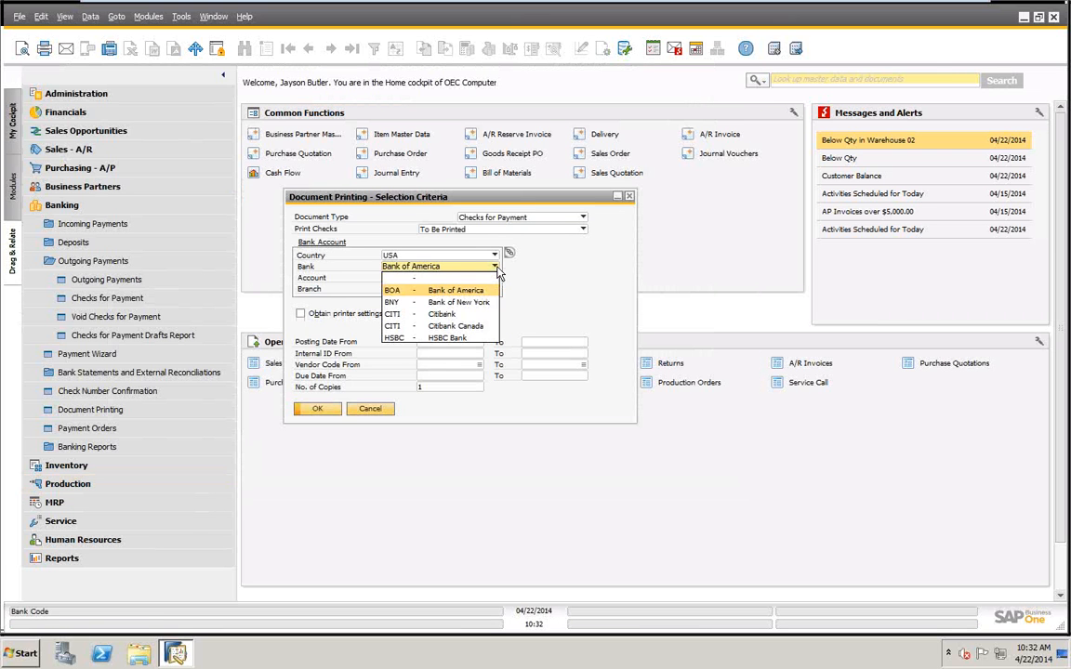
{"action": "left_click", "coordinate": [464, 304]}
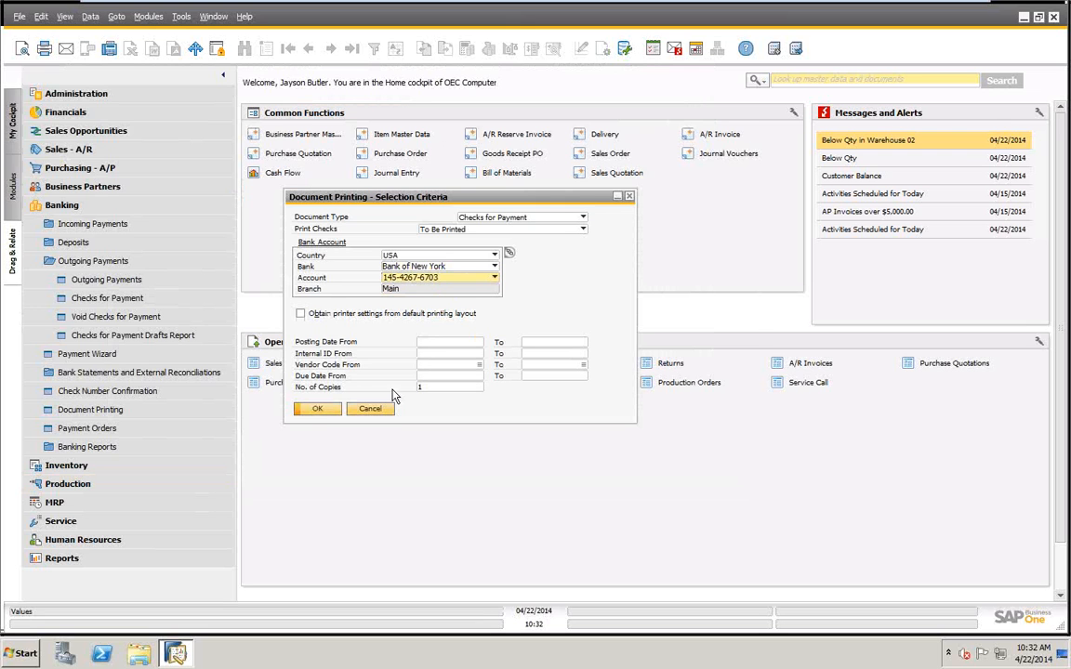
{"action": "left_click", "coordinate": [317, 408]}
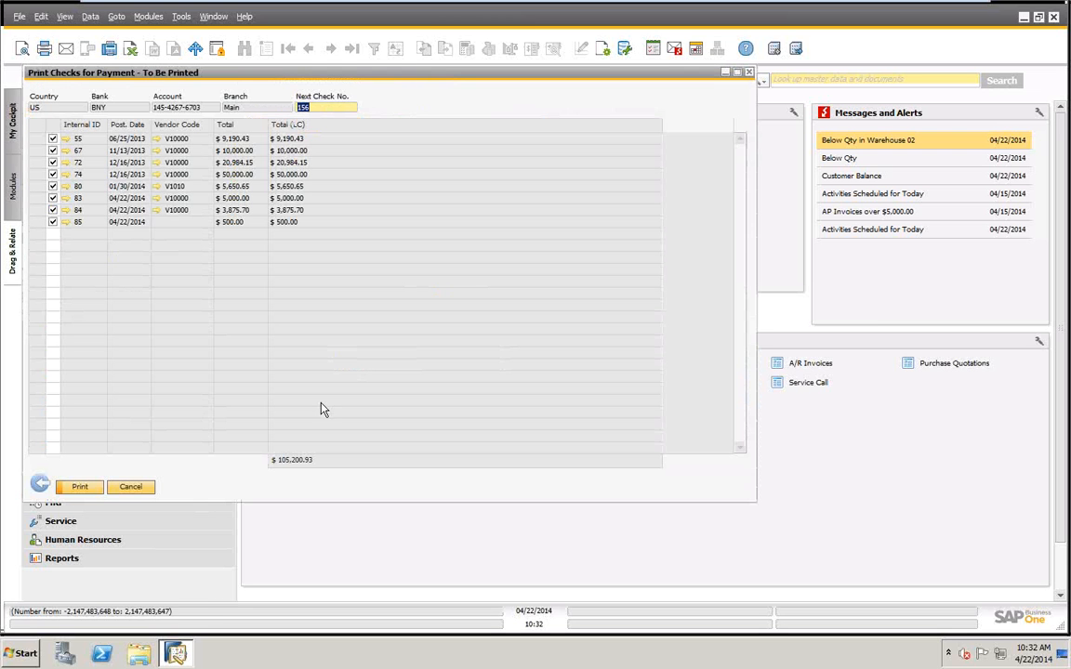
{"action": "left_click_drag", "start_coordinate": [339, 86], "coordinate": [454, 105]}
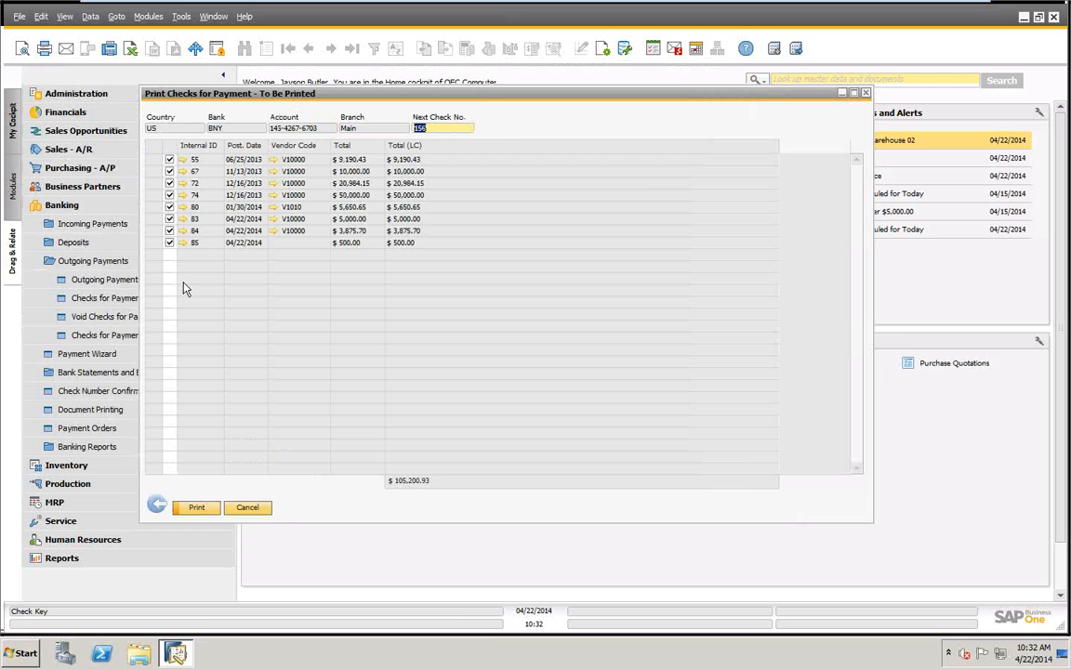
Deselect the listed checks except internal IDs 84 and 85, and return to the selection criteria.
{"action": "left_click", "coordinate": [169, 159]}
{"action": "left_click", "coordinate": [169, 171]}
{"action": "left_click", "coordinate": [169, 183]}
{"action": "left_click", "coordinate": [169, 194]}
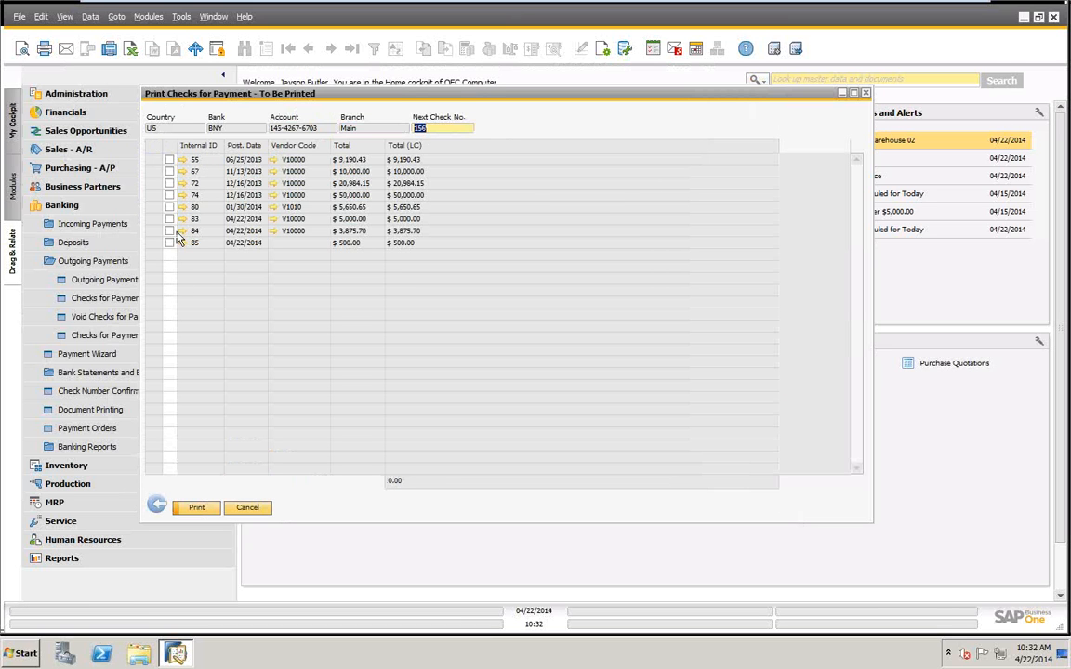
{"action": "left_click", "coordinate": [170, 206]}
{"action": "left_click", "coordinate": [170, 218]}
{"action": "left_click", "coordinate": [169, 242]}
{"action": "left_click", "coordinate": [169, 243]}
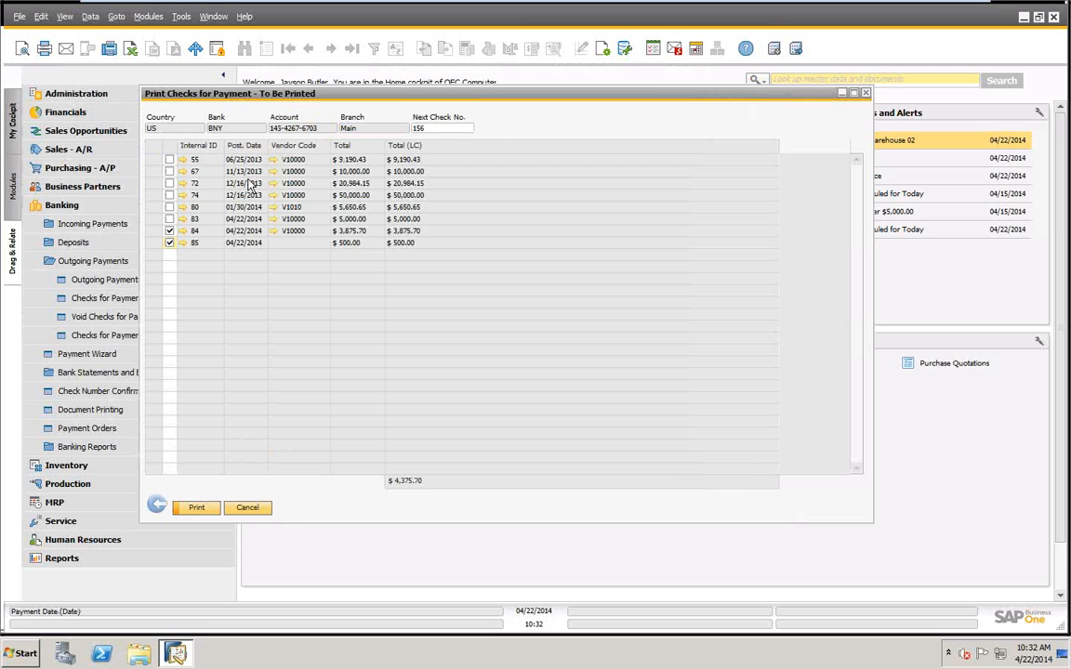
{"action": "left_click", "coordinate": [156, 504]}
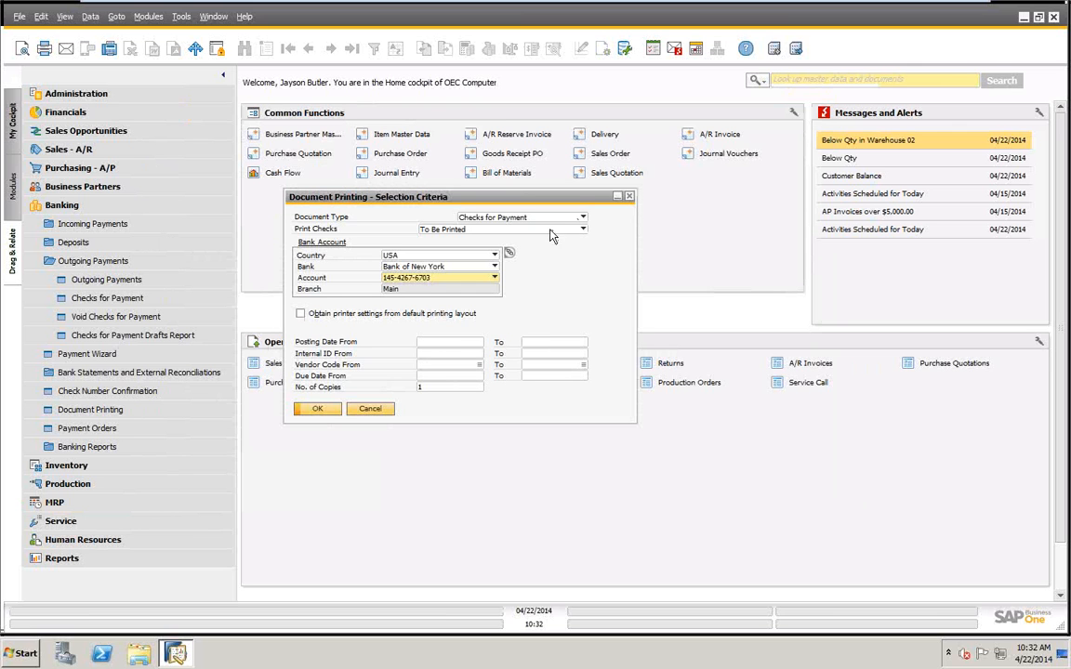
Limit the posting date range to 04/22/2014 through 04/22/2014 and list the matching checks to be printed.
{"action": "left_click", "coordinate": [448, 343]}
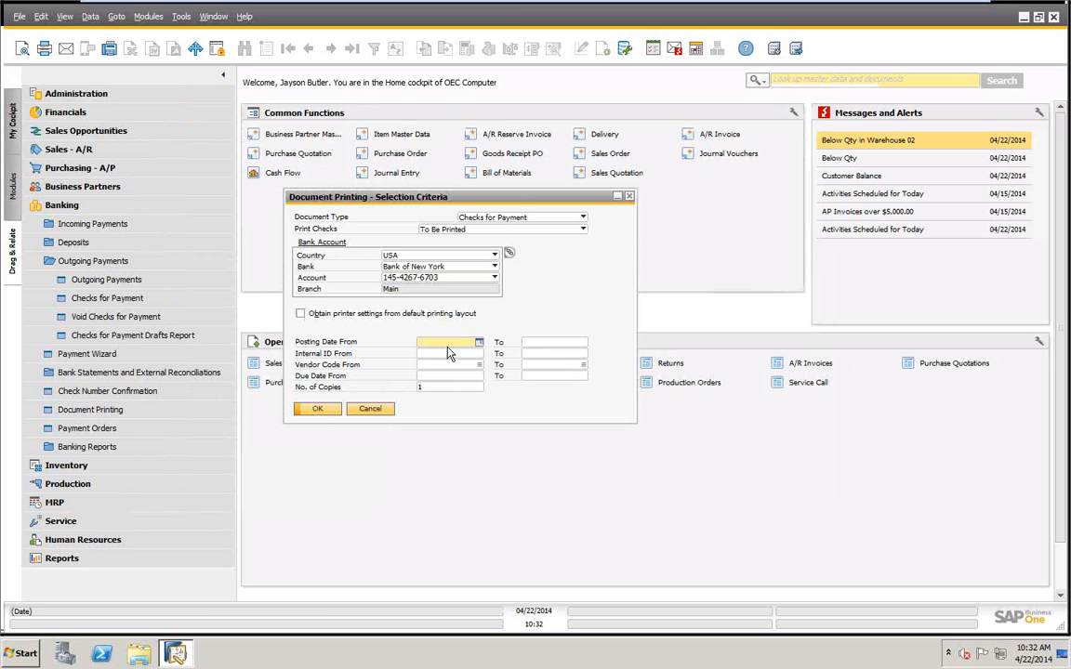
{"action": "type", "text": "t"}
{"action": "key", "text": "Tab"}
{"action": "type", "text": "t"}
{"action": "key", "text": "Tab"}
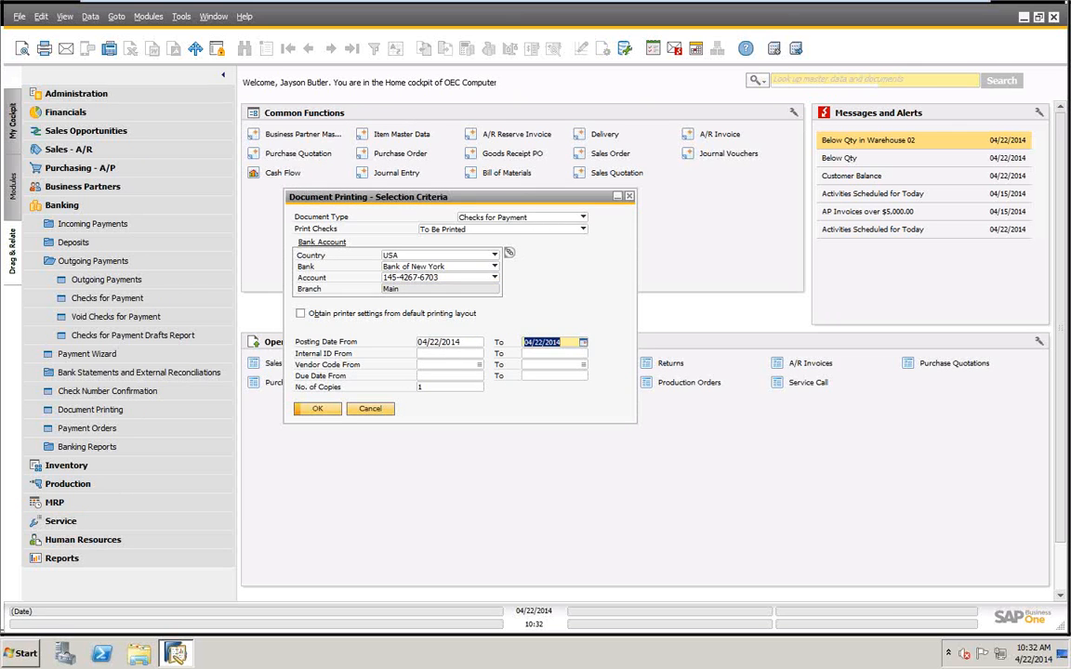
{"action": "left_click", "coordinate": [314, 409]}
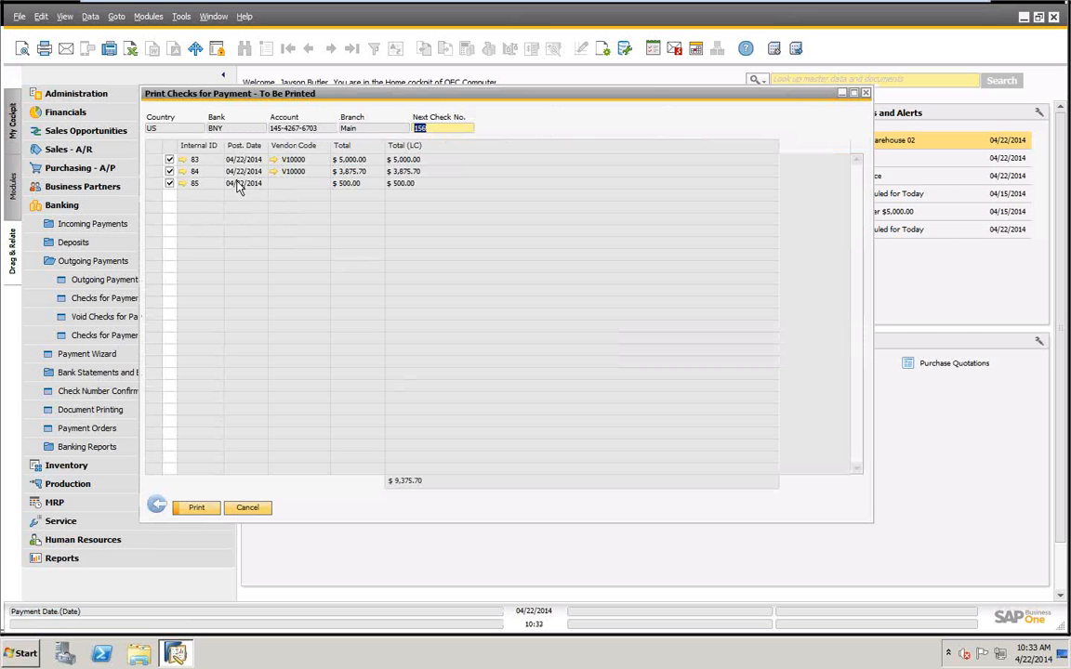
Return to the selection criteria, clear both posting dates and list the Bank of New York checks without a date filter.
{"action": "left_click", "coordinate": [160, 506]}
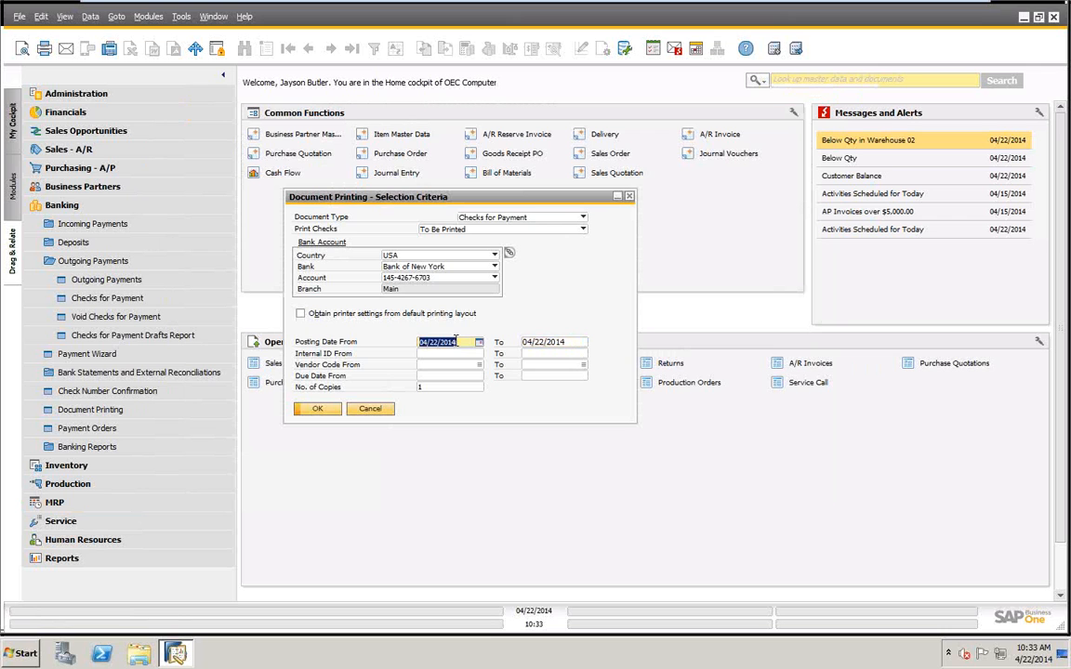
{"action": "key", "text": "Delete"}
{"action": "double_click", "coordinate": [550, 344]}
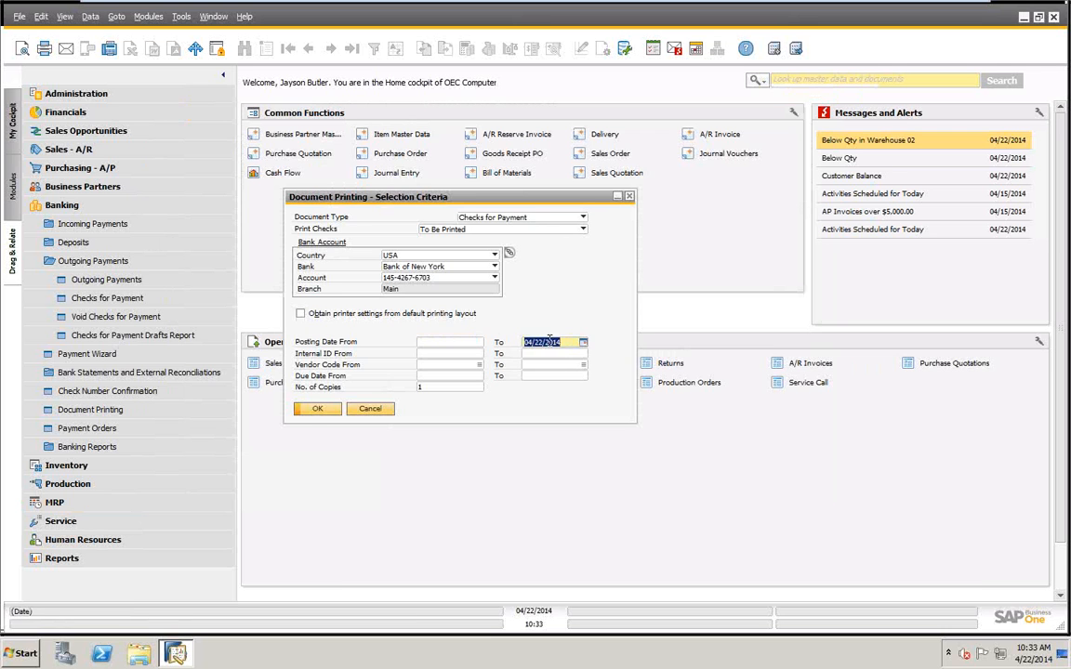
{"action": "key", "text": "Delete"}
{"action": "left_click", "coordinate": [317, 409]}
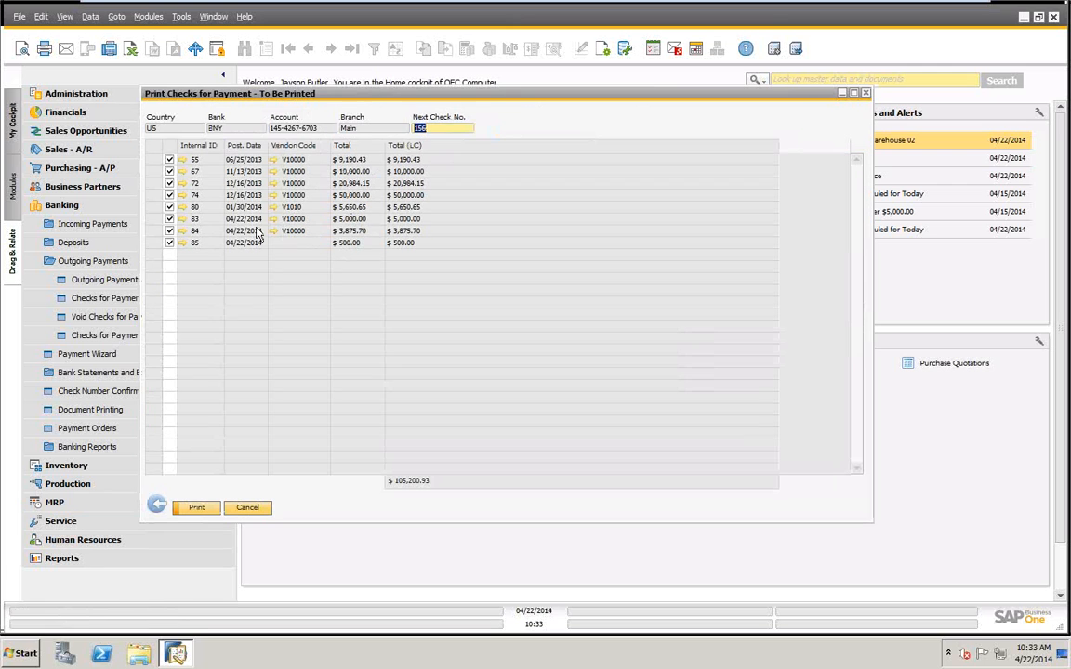
Deselect all listed checks and select only those with internal IDs 83, 84 and 85.
{"action": "double_click", "coordinate": [168, 146]}
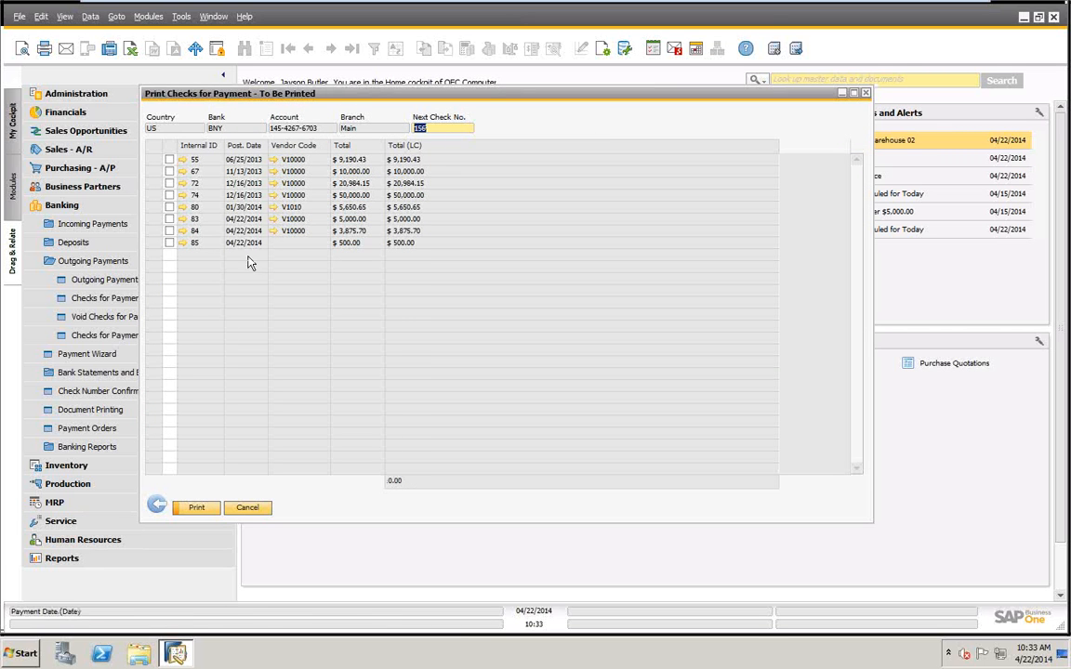
{"action": "left_click", "coordinate": [170, 218]}
{"action": "left_click", "coordinate": [169, 230]}
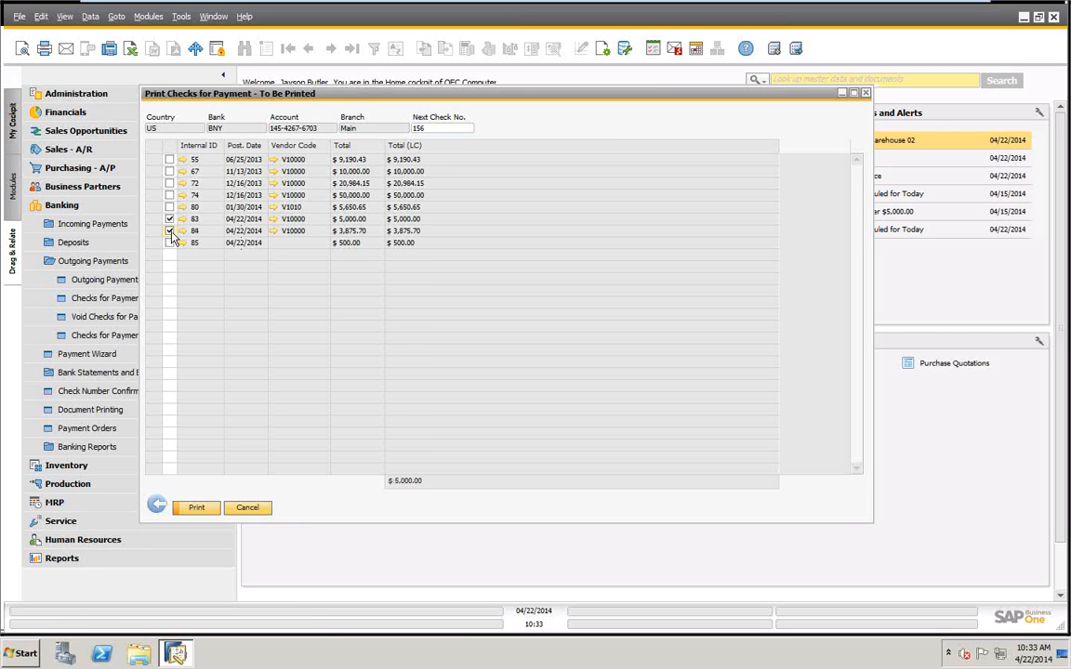
{"action": "left_click", "coordinate": [169, 243]}
Set the next check number to 157 and print the selected checks on the preselected HP Color LaserJet CP3525.
{"action": "left_click", "coordinate": [459, 129]}
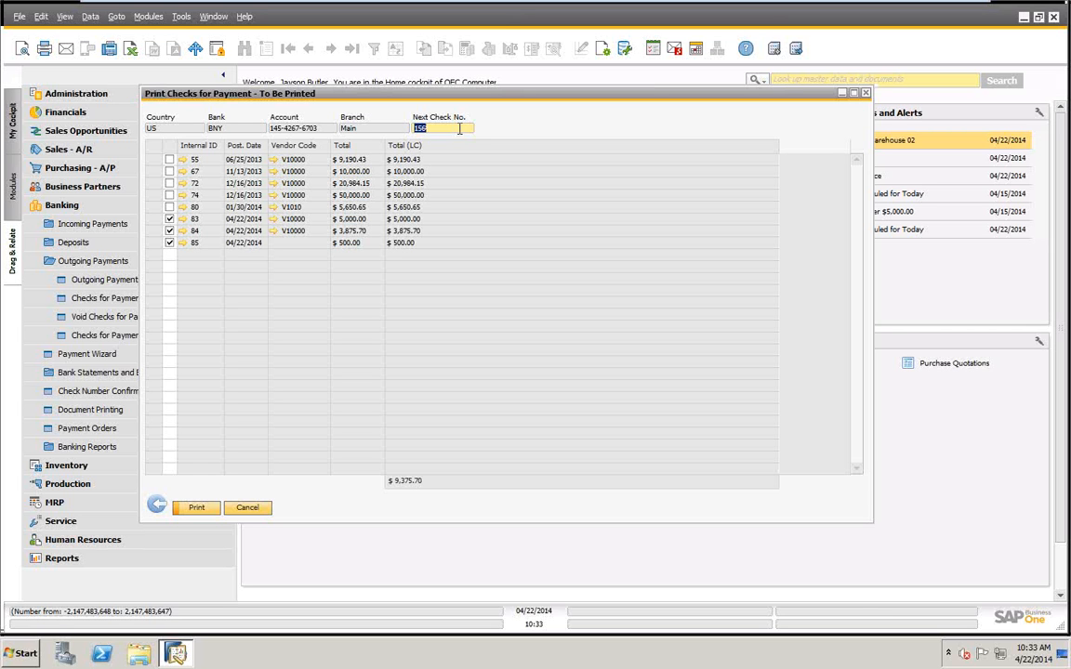
{"action": "type", "text": "157"}
{"action": "left_click", "coordinate": [461, 135]}
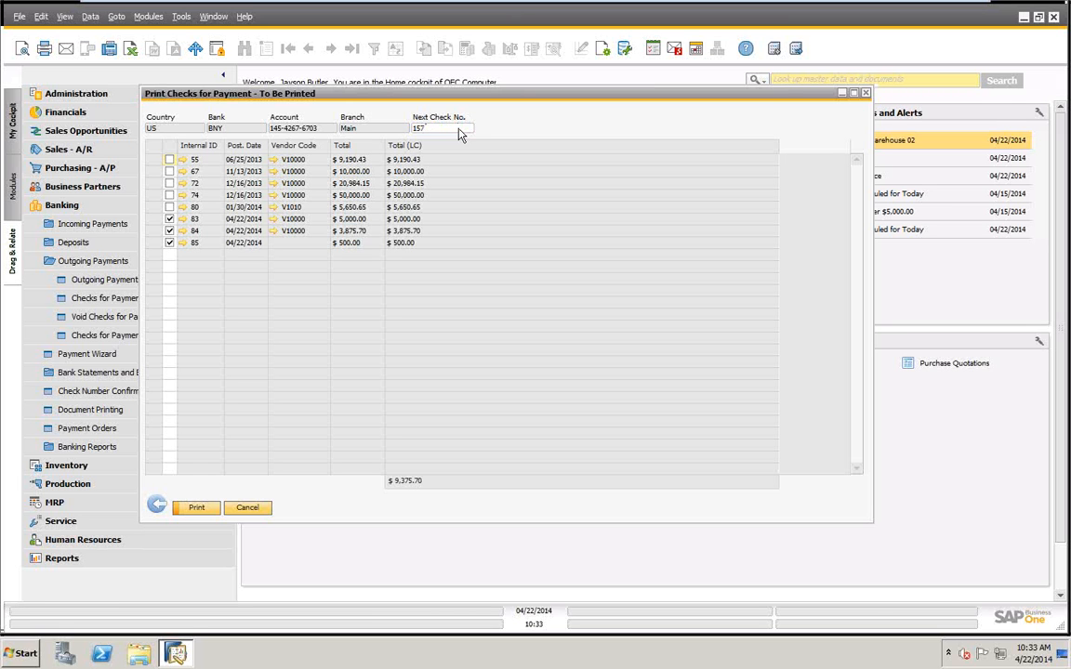
{"action": "left_click", "coordinate": [197, 507]}
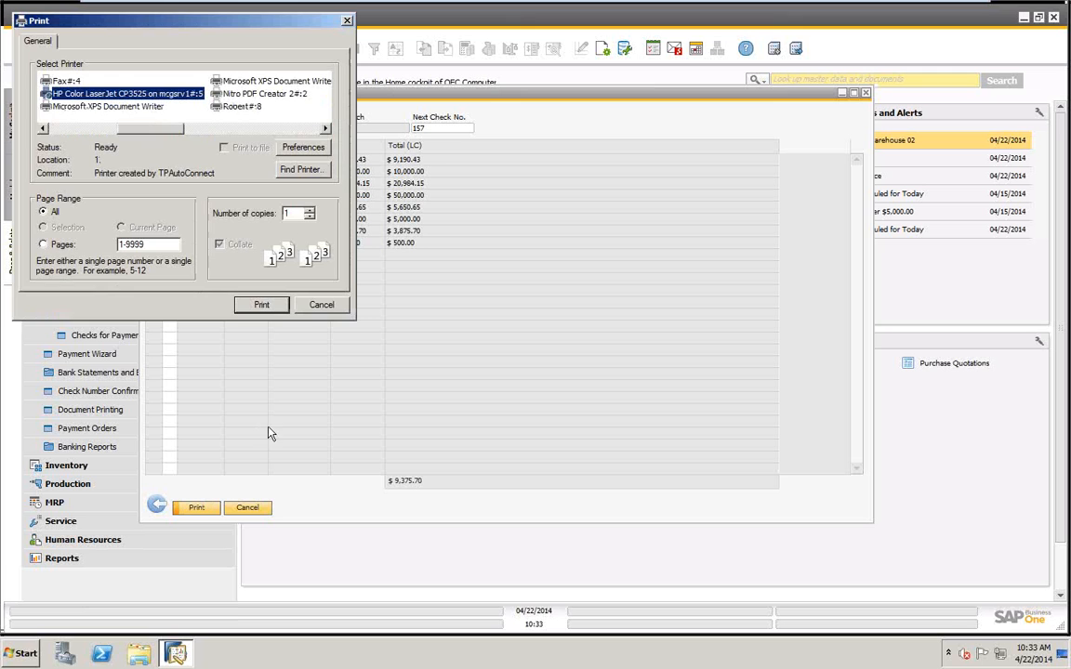
{"action": "left_click_drag", "start_coordinate": [200, 20], "coordinate": [334, 57]}
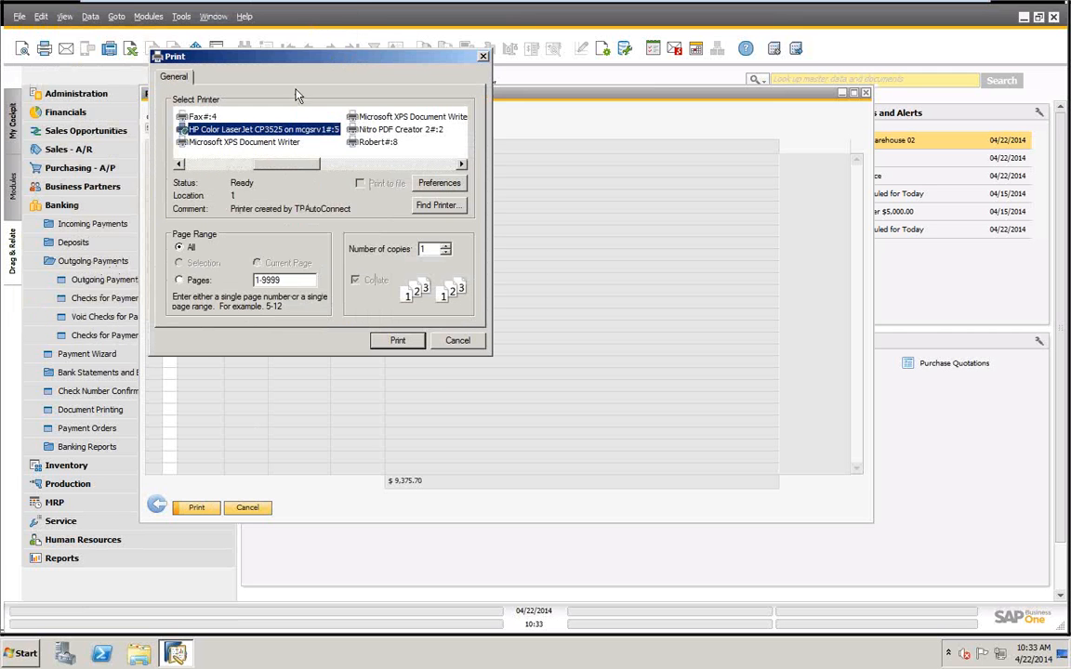
{"action": "left_click", "coordinate": [398, 341]}
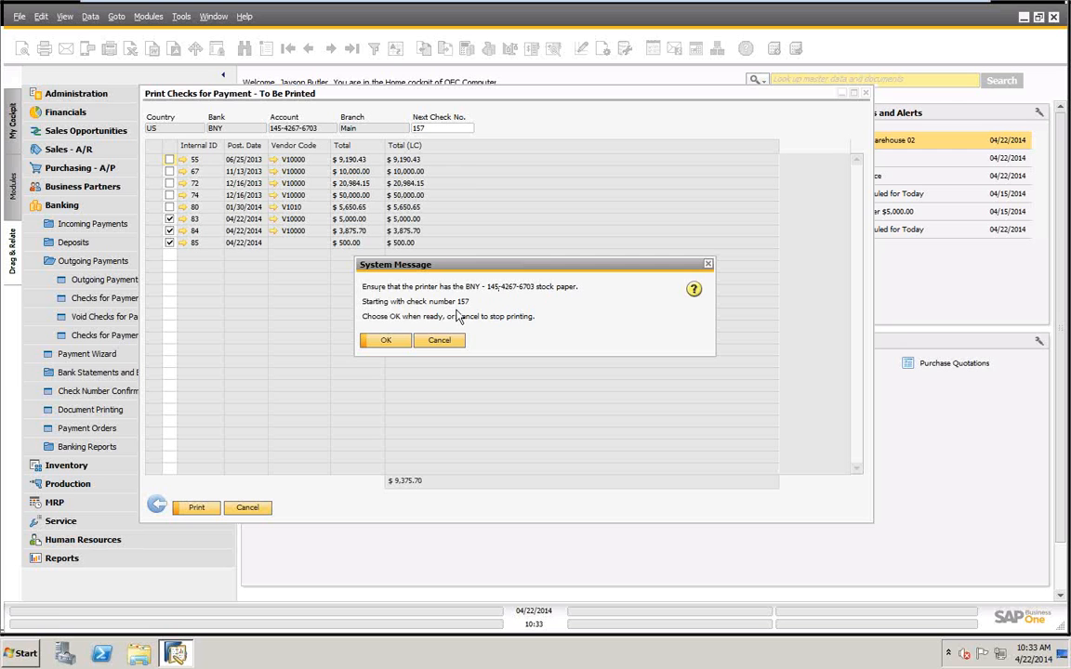
{"action": "left_click", "coordinate": [388, 340]}
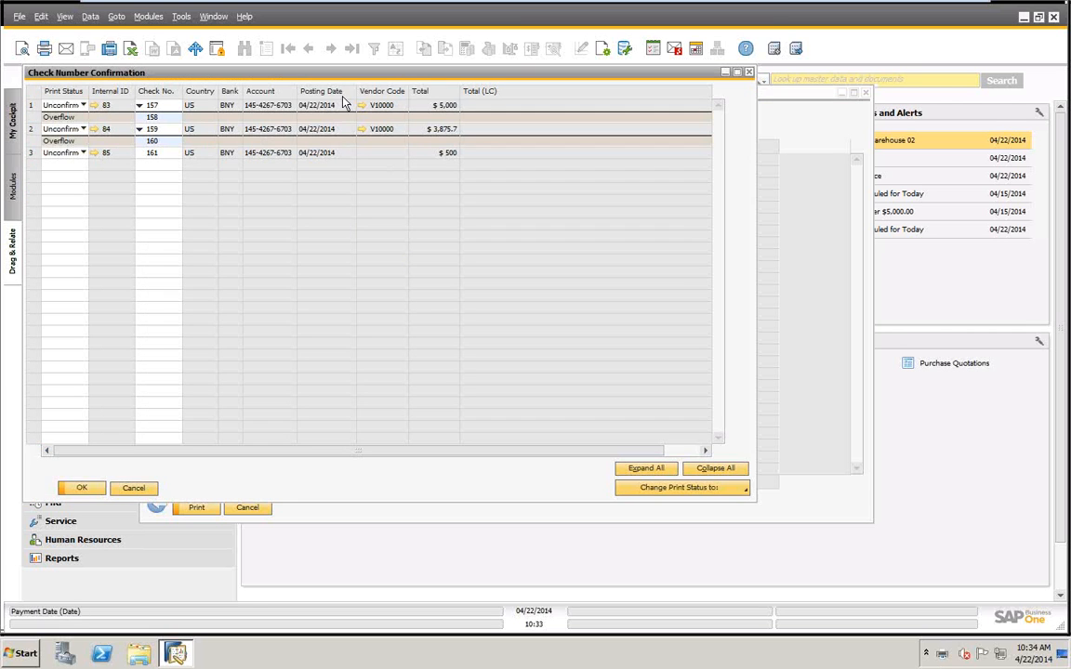
In Check Number Confirmation, review the print status options and set the check with internal ID 85 to Not printed.
{"action": "left_click_drag", "start_coordinate": [323, 76], "coordinate": [552, 168]}
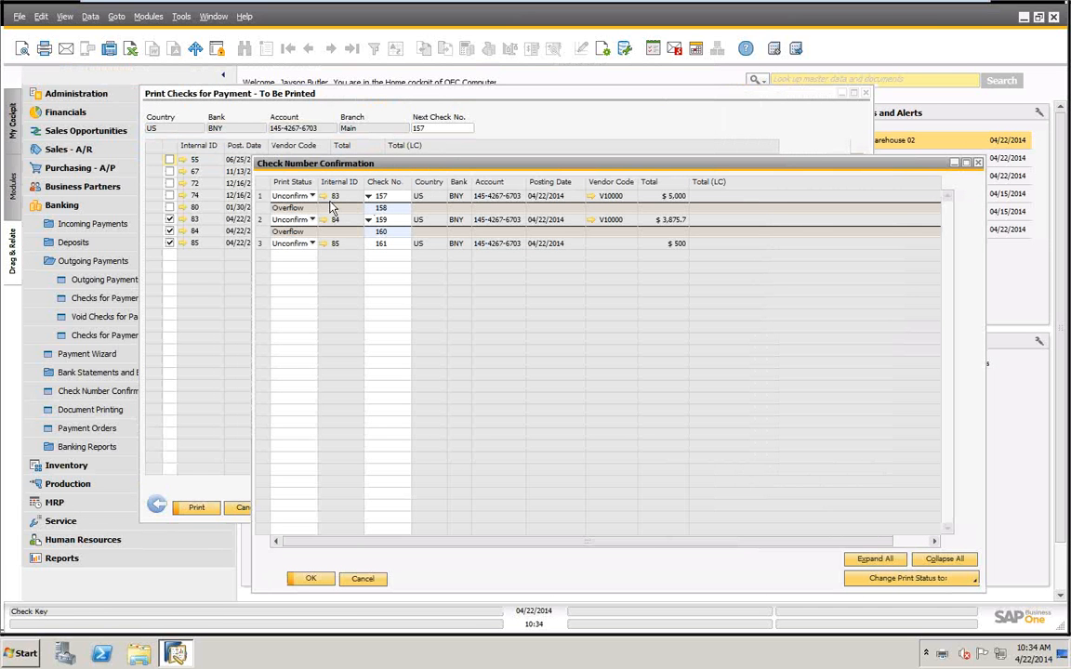
{"action": "left_click_drag", "start_coordinate": [330, 172], "coordinate": [294, 157]}
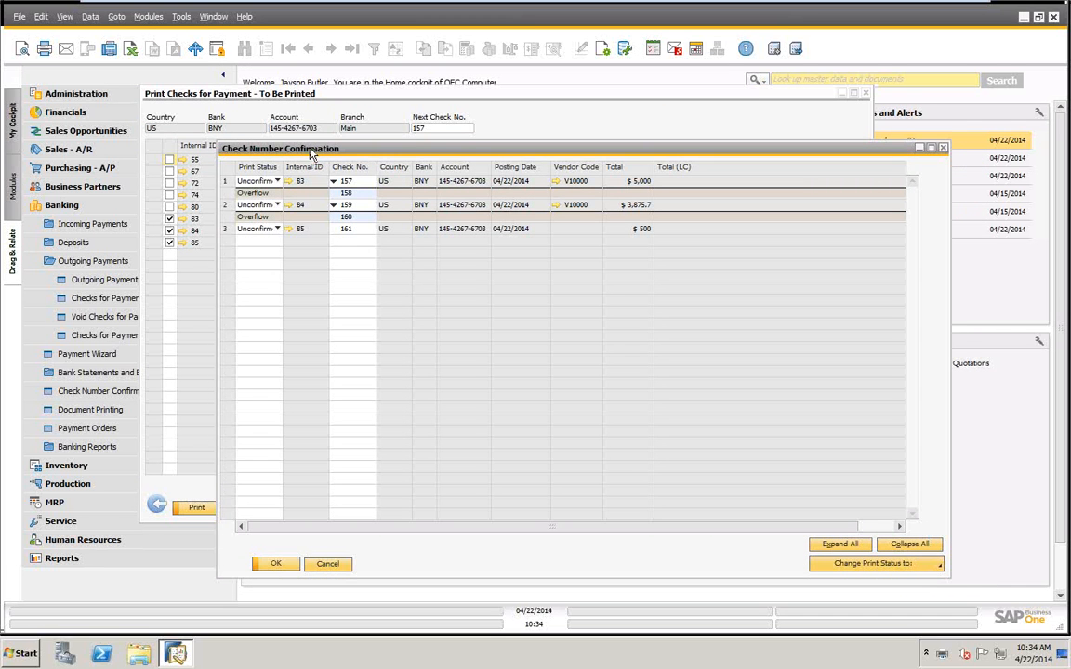
{"action": "left_click_drag", "start_coordinate": [310, 153], "coordinate": [298, 146]}
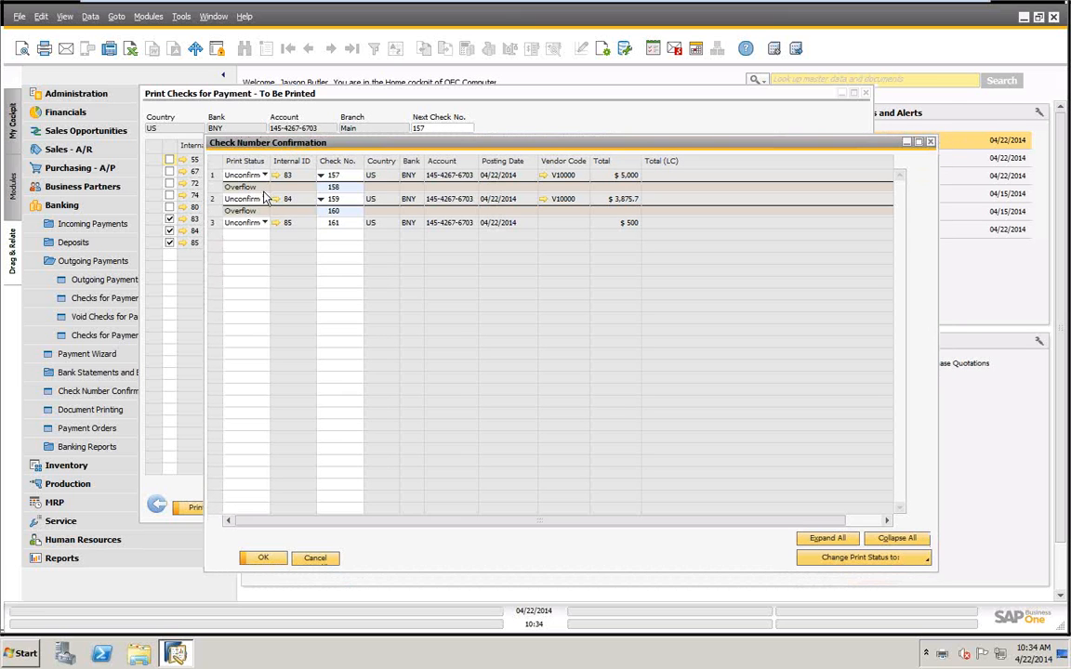
{"action": "left_click", "coordinate": [265, 176]}
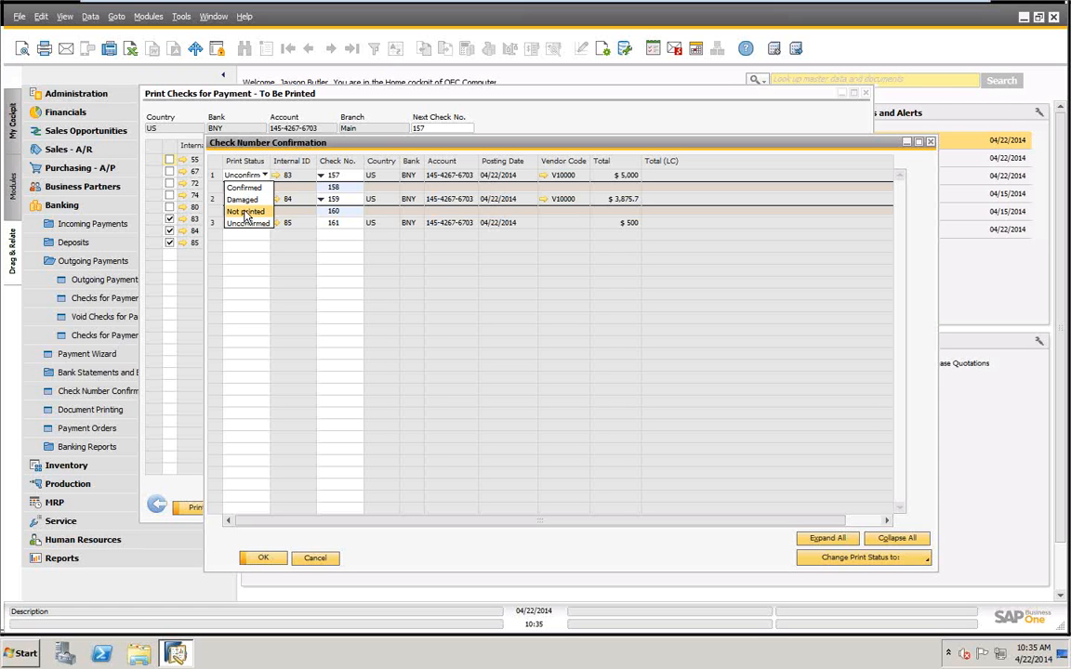
{"action": "left_click", "coordinate": [360, 226]}
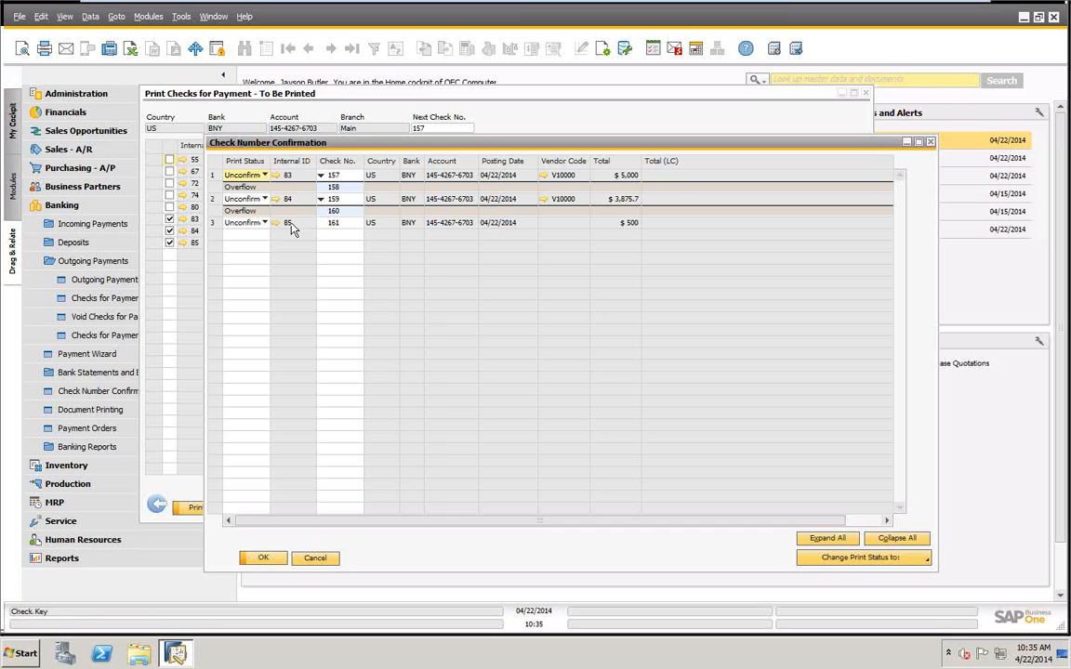
{"action": "left_click", "coordinate": [266, 225]}
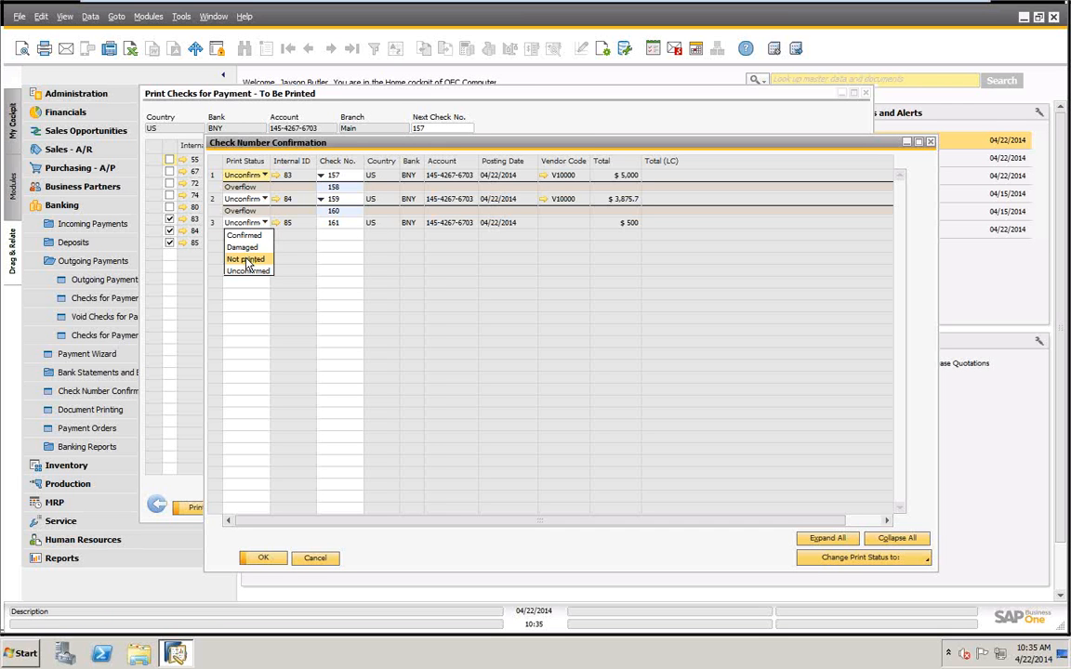
{"action": "left_click", "coordinate": [246, 263]}
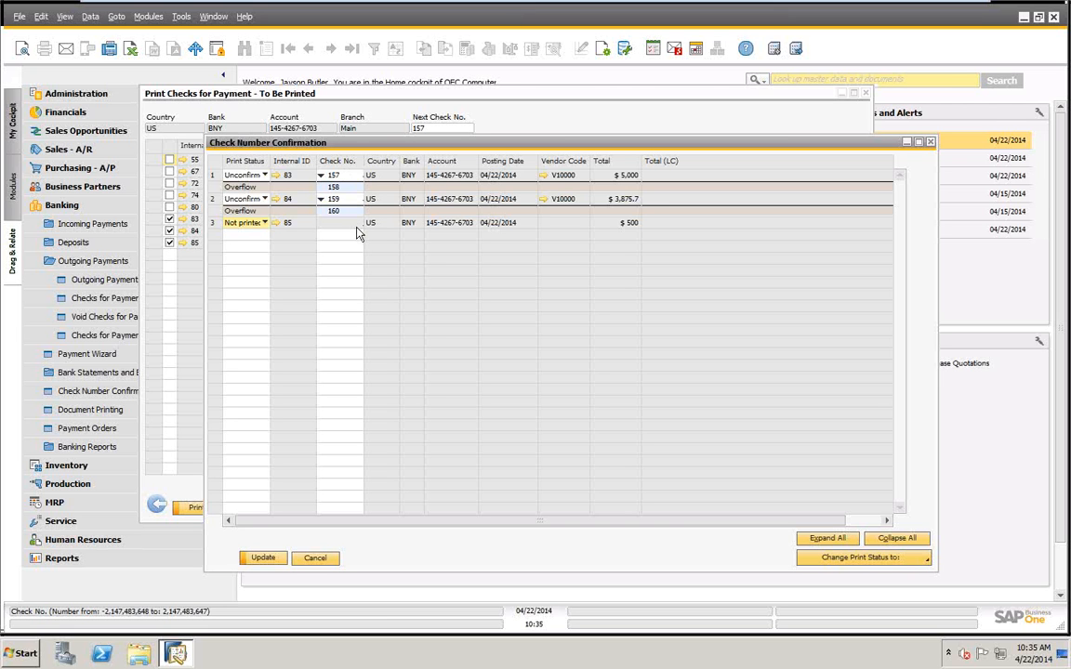
Change the print status of the check with internal ID 85 to Damaged and open its check number for editing.
{"action": "left_click", "coordinate": [264, 223]}
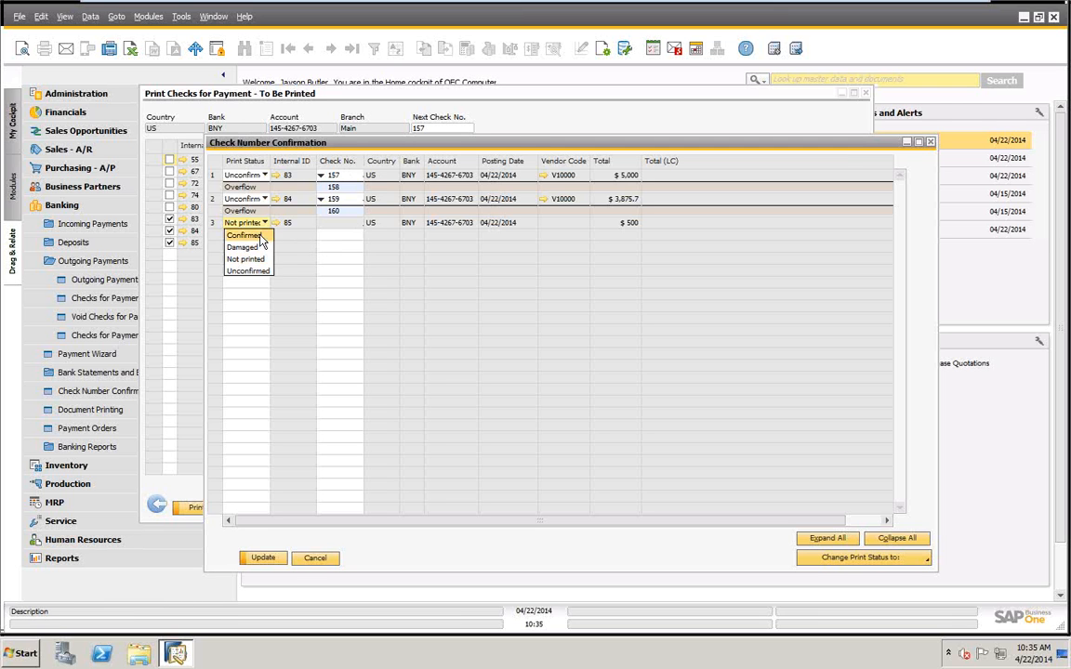
{"action": "left_click", "coordinate": [247, 247]}
{"action": "left_click", "coordinate": [345, 229]}
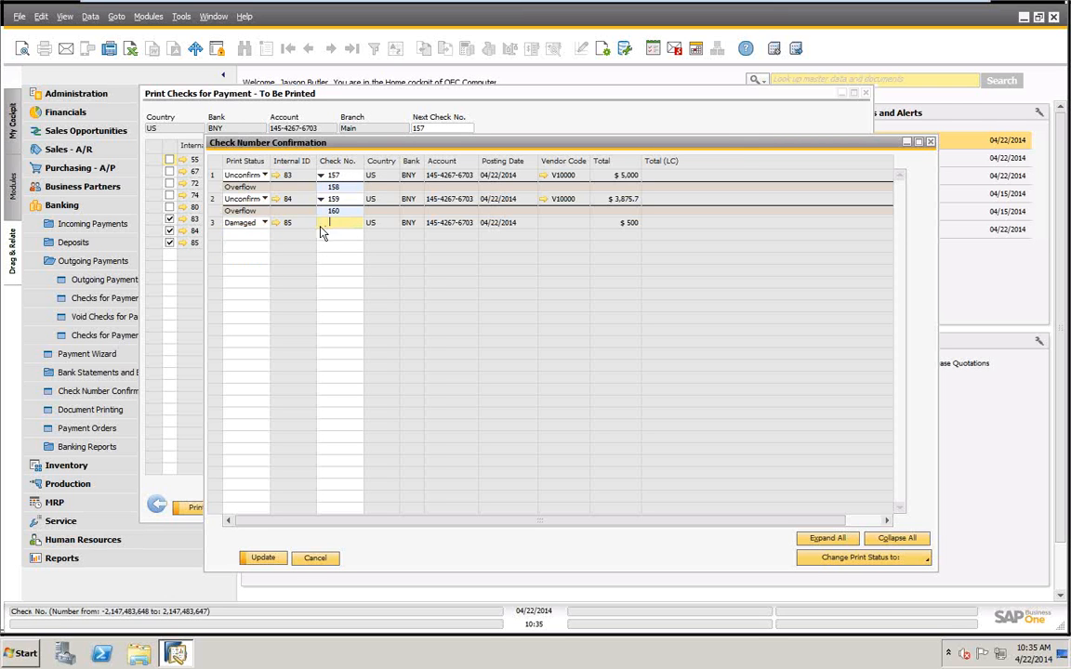
Set the check with internal ID 85 back to Unconfirmed, enter check number 161 and update the check number confirmation.
{"action": "left_click", "coordinate": [264, 223]}
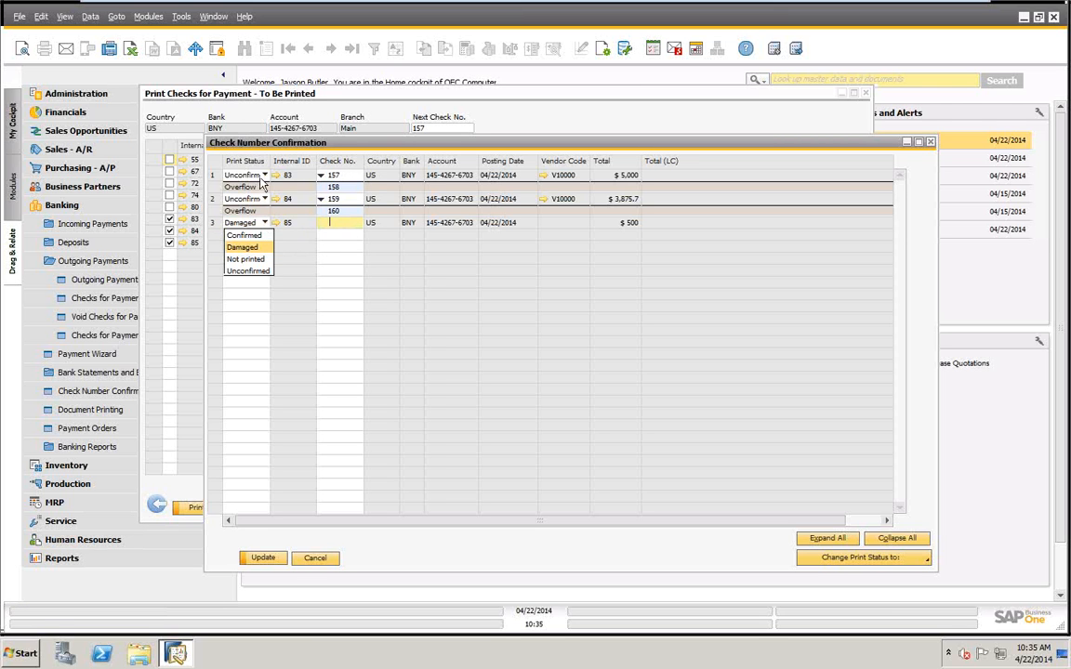
{"action": "left_click", "coordinate": [842, 558]}
{"action": "left_click", "coordinate": [842, 558]}
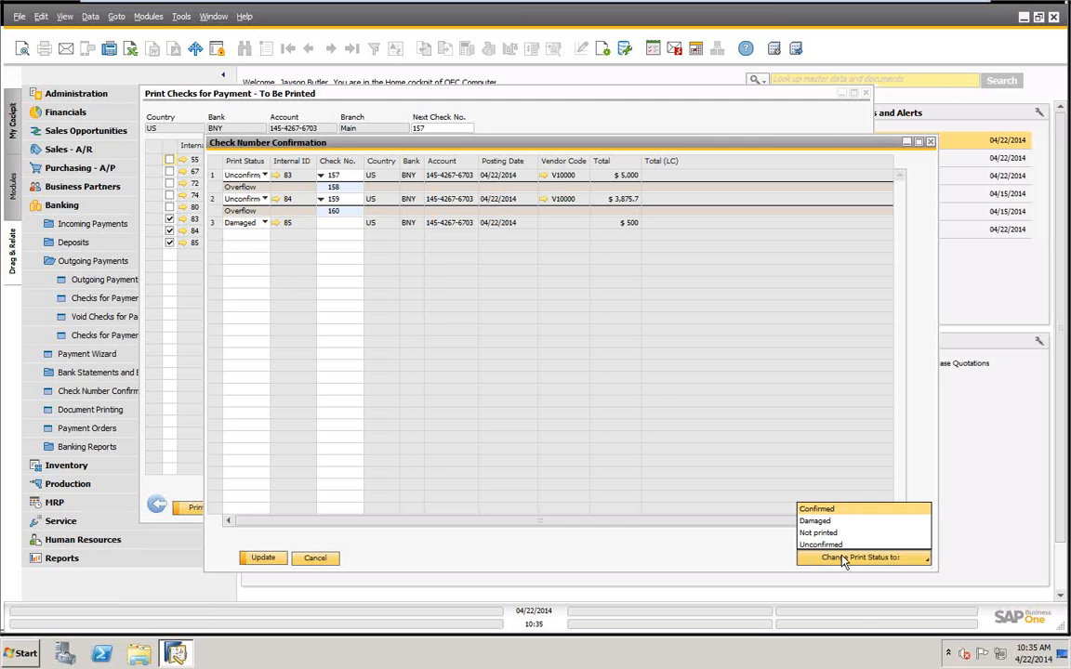
{"action": "left_click", "coordinate": [816, 545]}
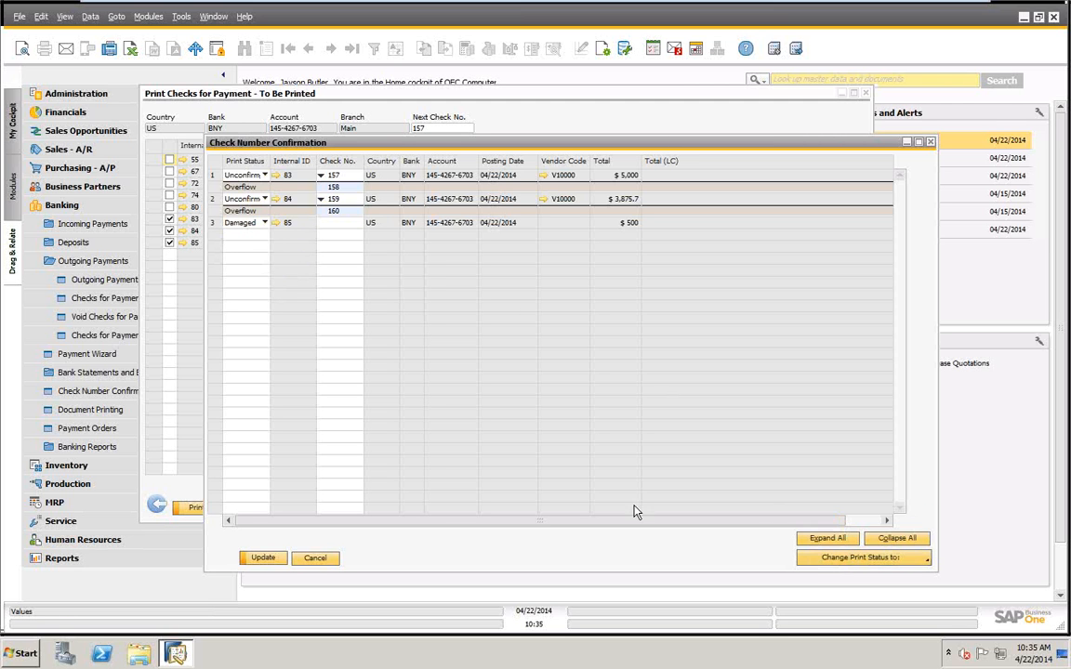
{"action": "left_click", "coordinate": [265, 560]}
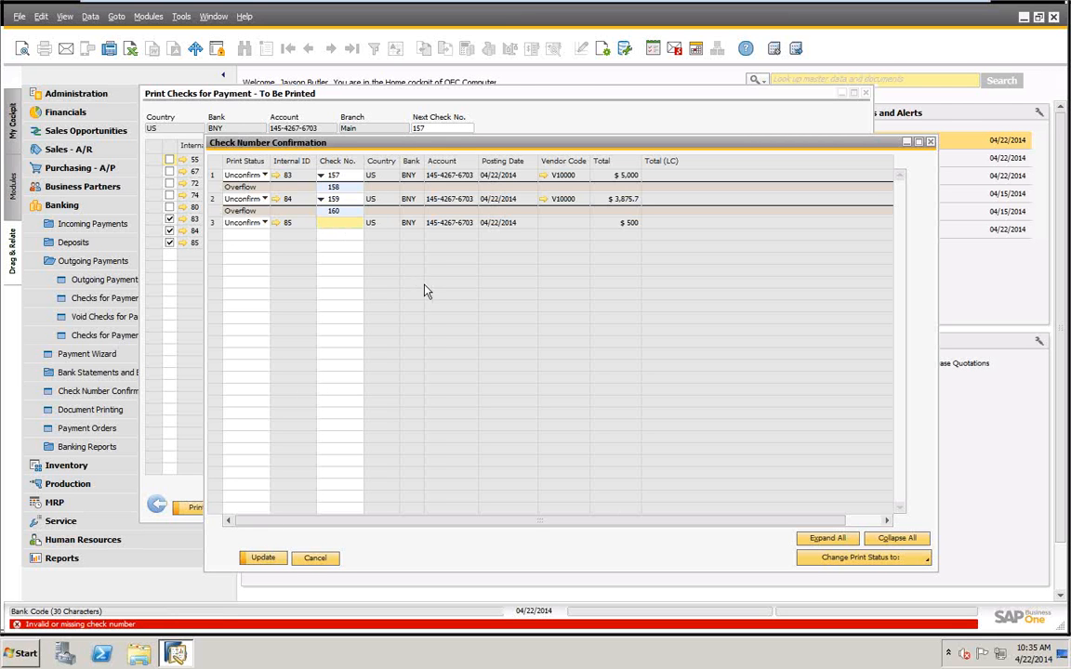
{"action": "type", "text": "161"}
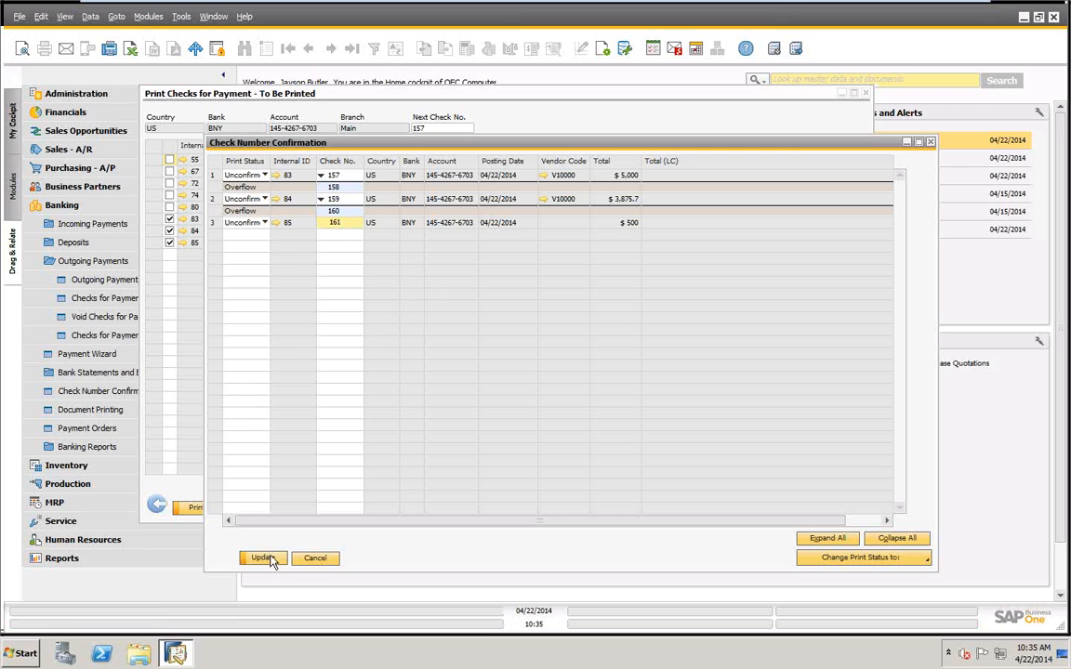
{"action": "left_click", "coordinate": [262, 557]}
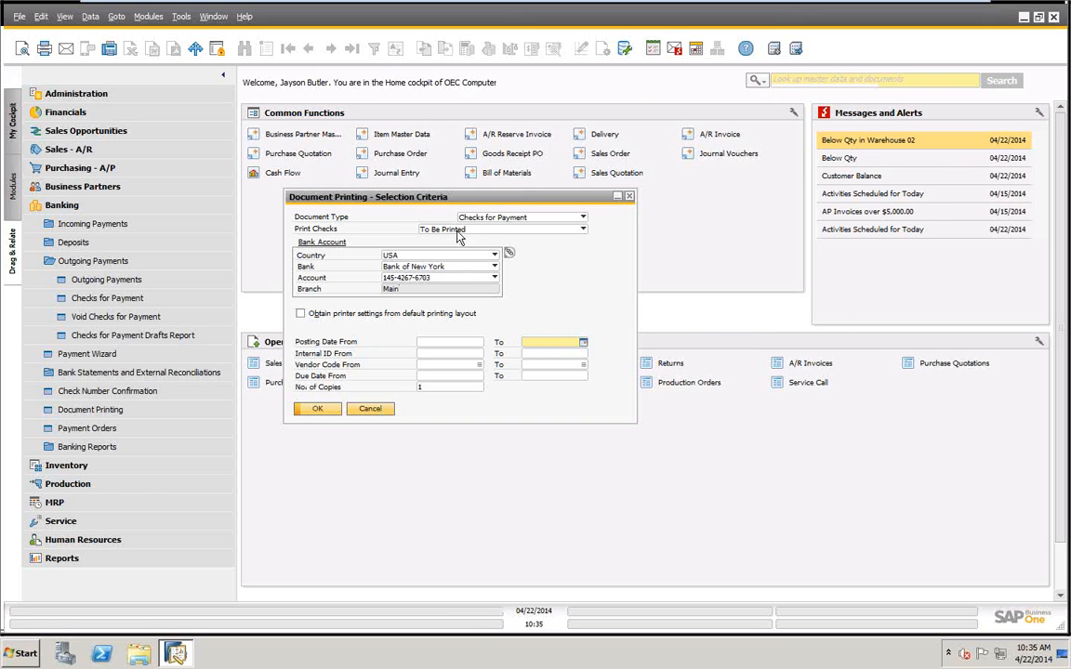
List the Bank of New York checks still awaiting printing, and close the list and the document printing criteria.
{"action": "left_click", "coordinate": [319, 408]}
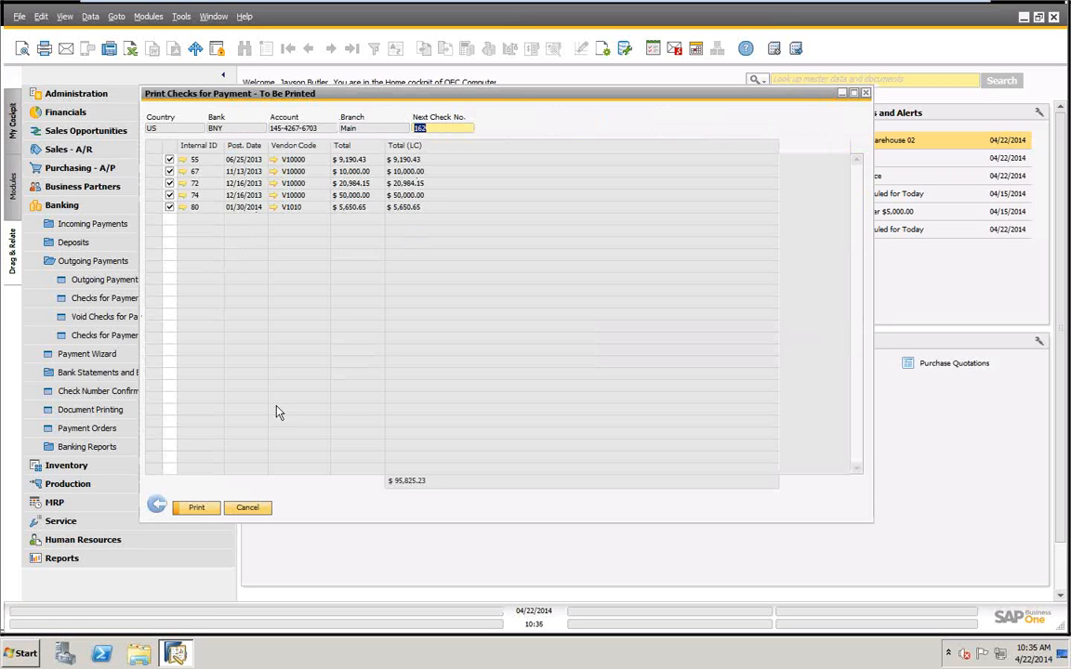
{"action": "left_click", "coordinate": [247, 510]}
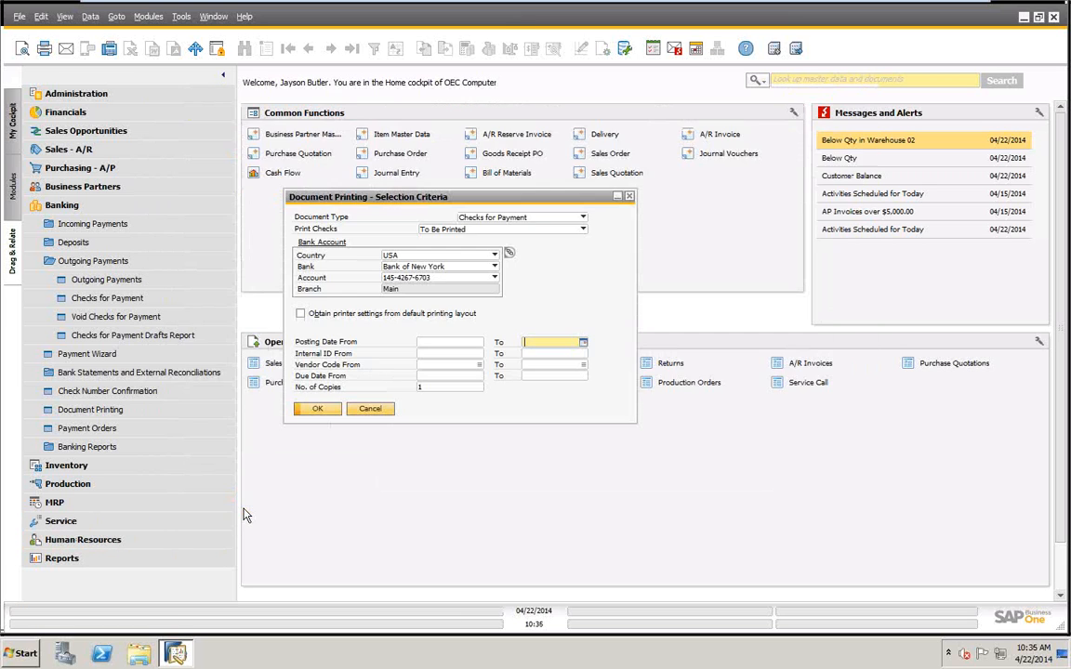
{"action": "left_click", "coordinate": [372, 411]}
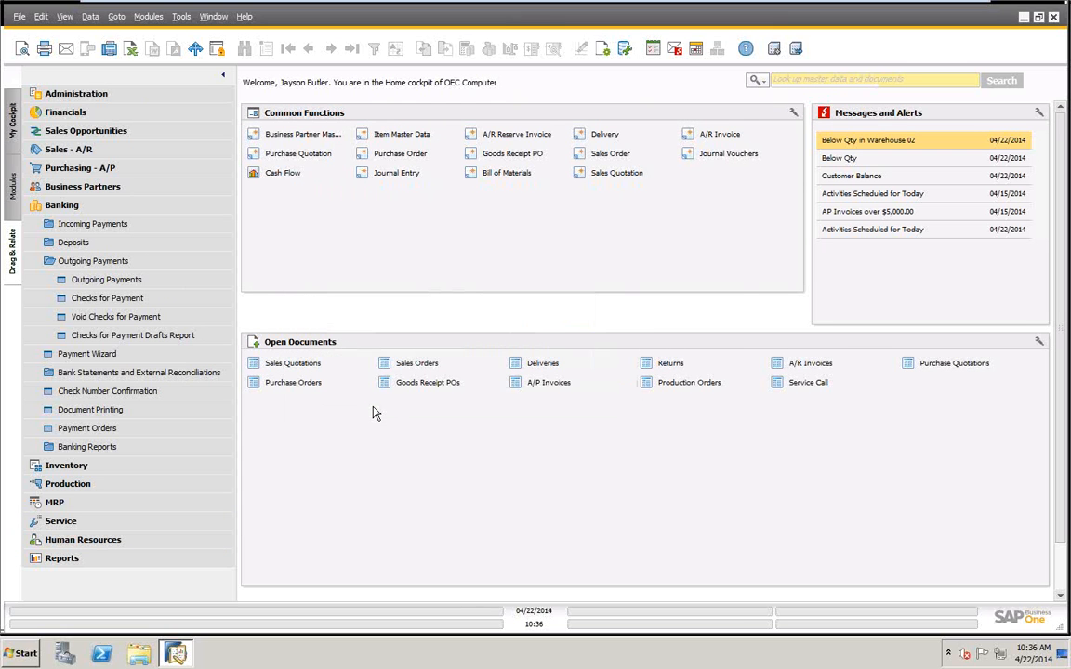
Review the two most recent check records in Checks for Payment and close the form.
{"action": "left_click", "coordinate": [104, 297]}
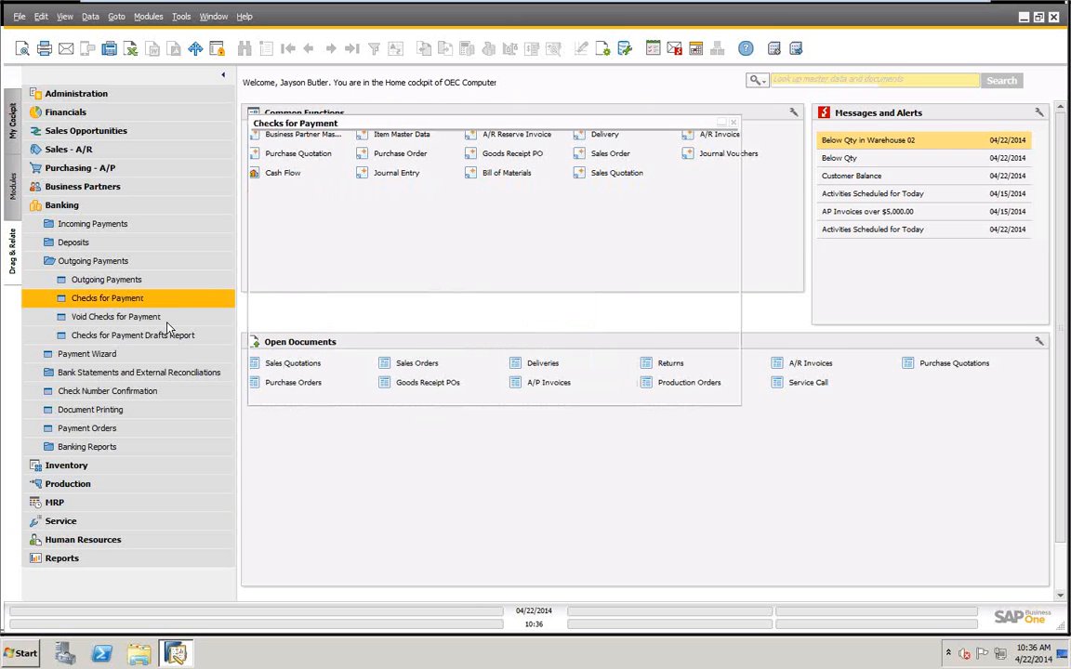
{"action": "left_click", "coordinate": [308, 47]}
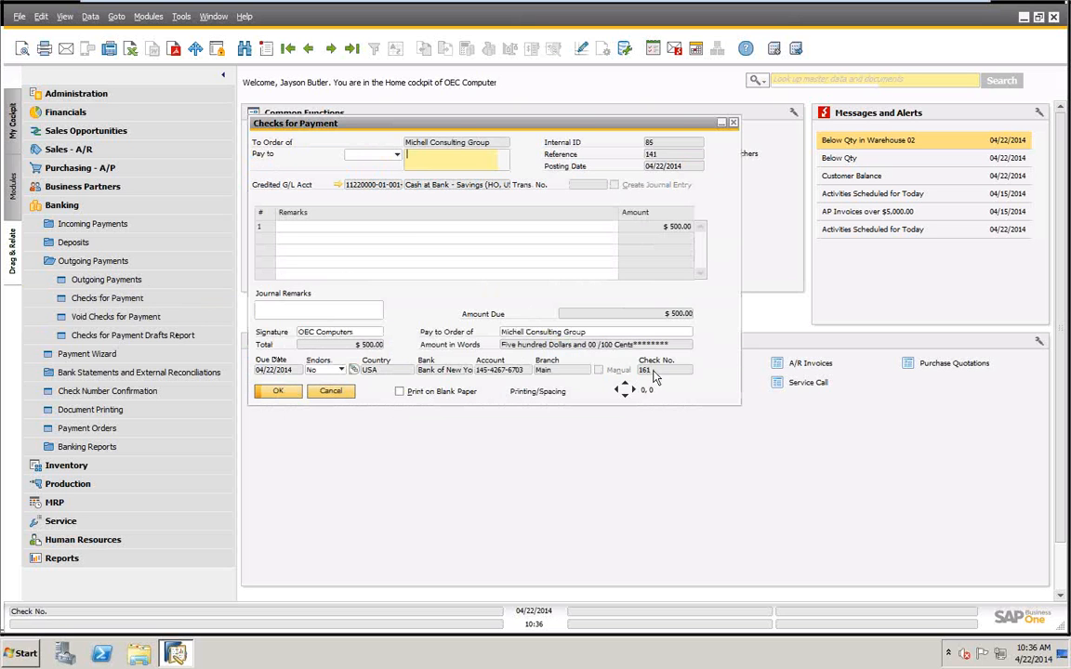
{"action": "left_click", "coordinate": [308, 48]}
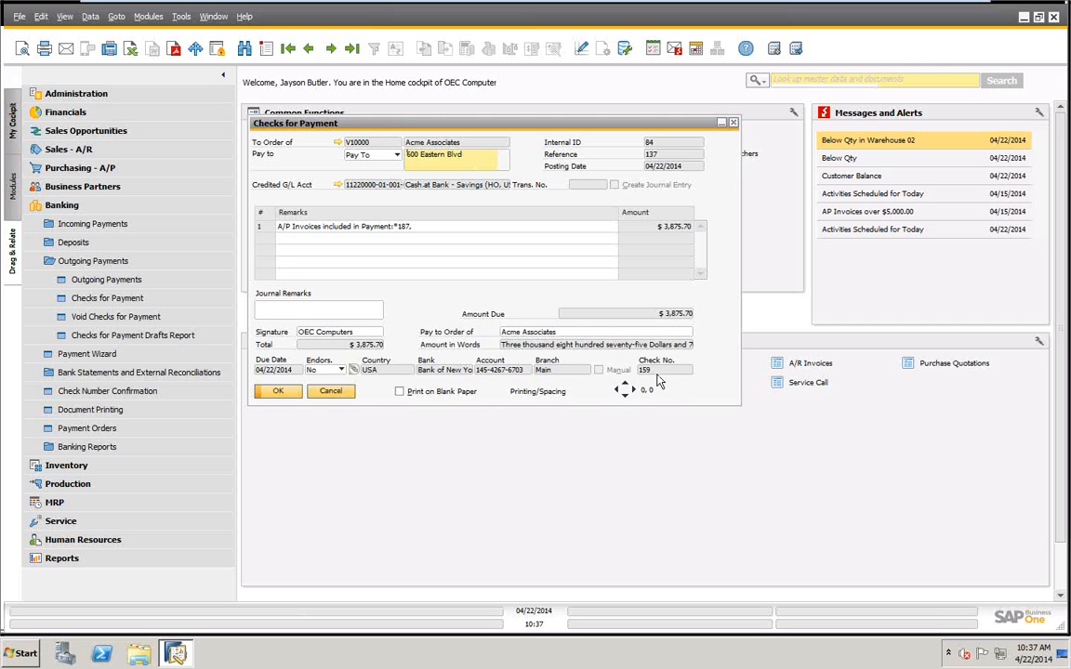
{"action": "left_click", "coordinate": [331, 391]}
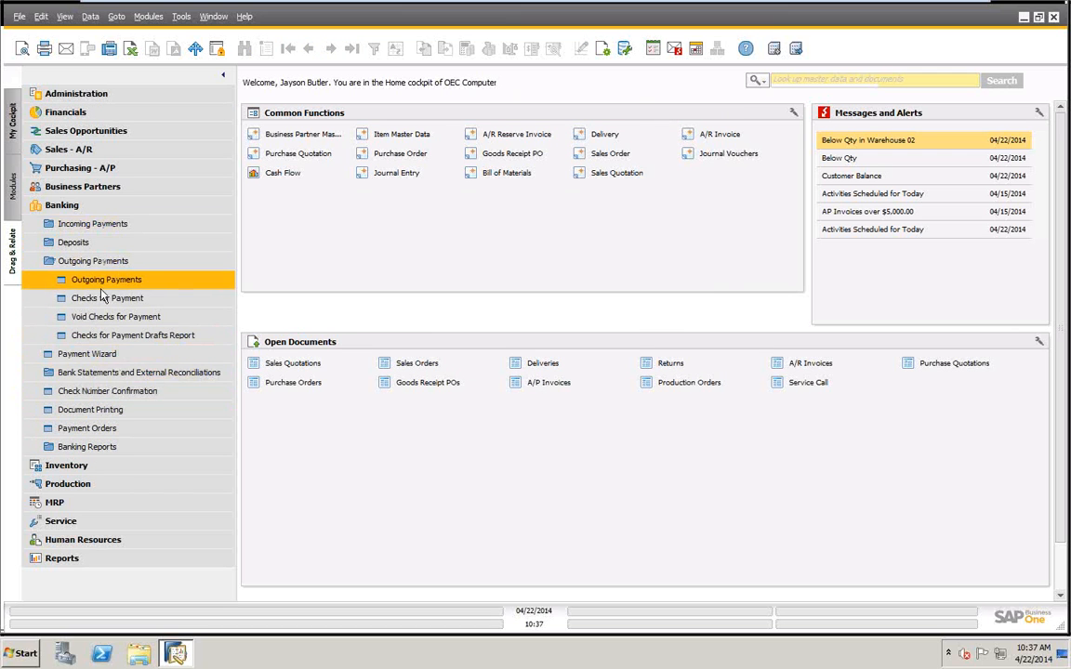
List the checks awaiting check number confirmation for the Bank of New York account in the USA.
{"action": "left_click", "coordinate": [105, 394]}
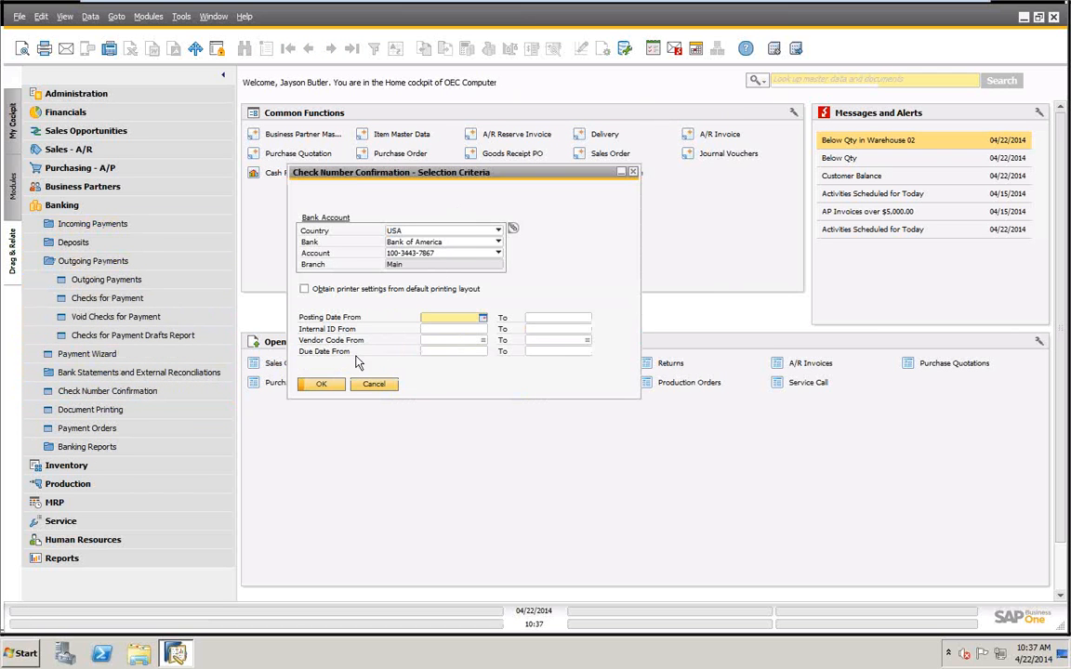
{"action": "left_click", "coordinate": [318, 384]}
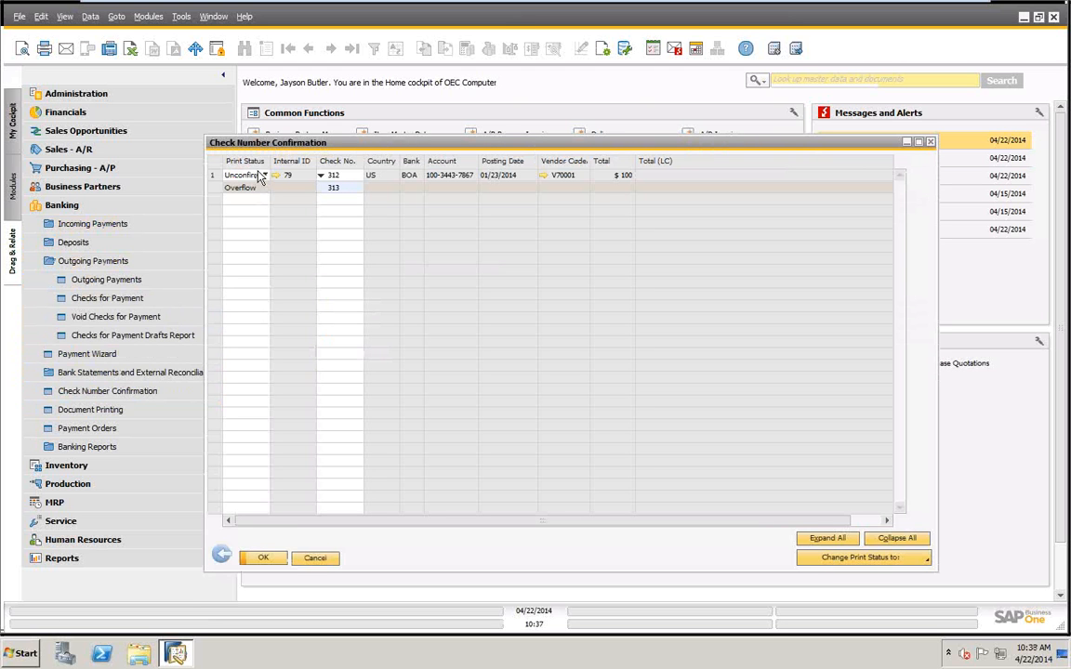
{"action": "left_click", "coordinate": [223, 554]}
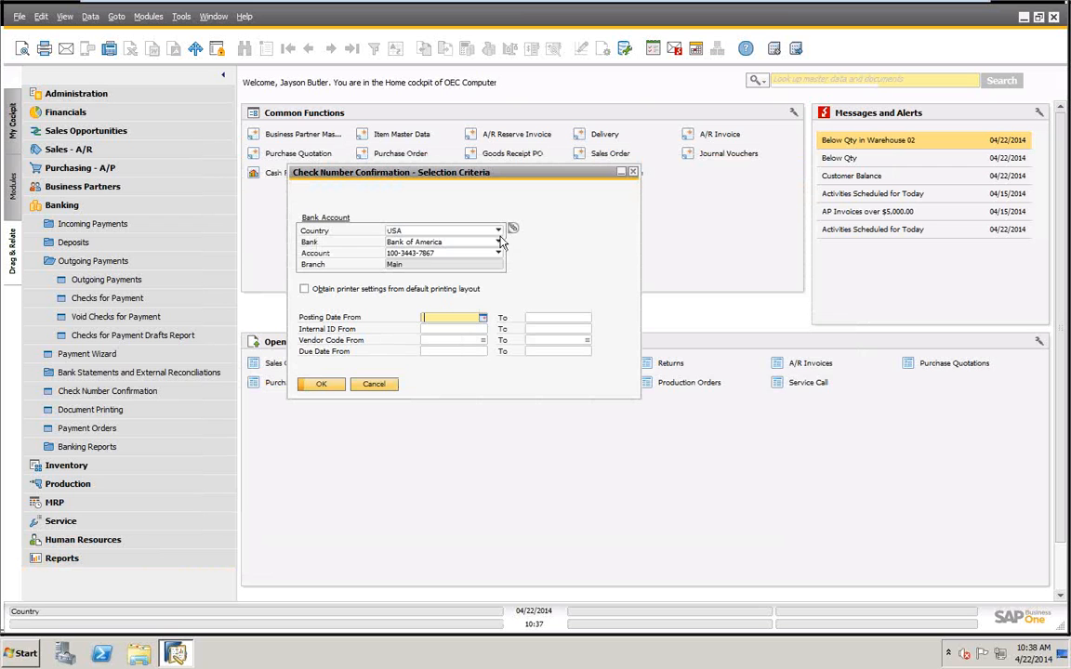
{"action": "left_click", "coordinate": [498, 242]}
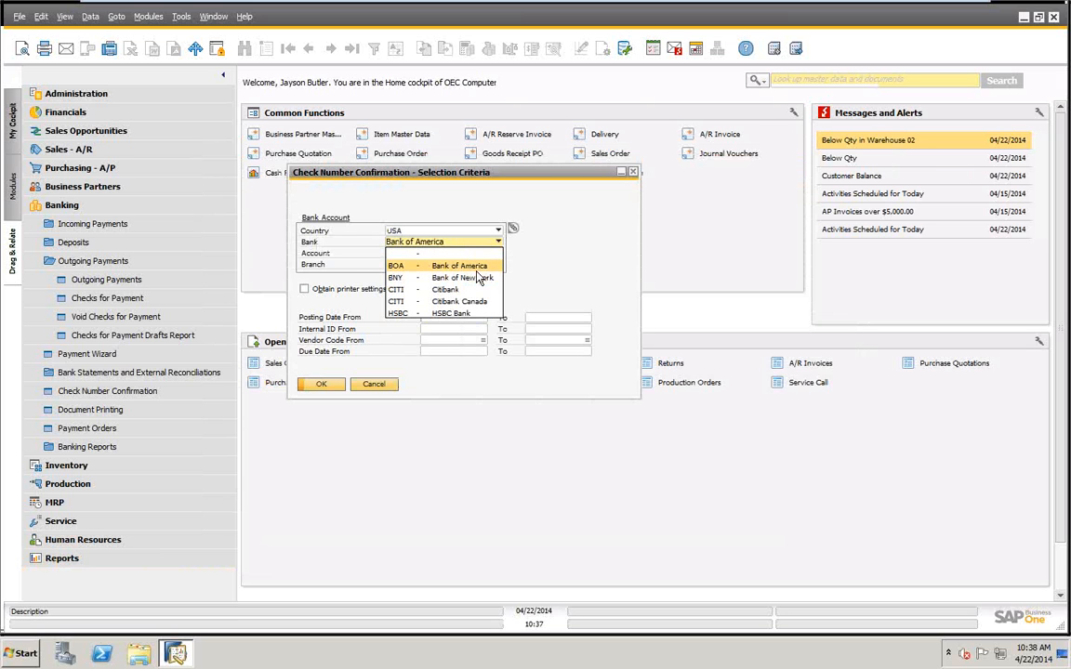
{"action": "left_click", "coordinate": [487, 277]}
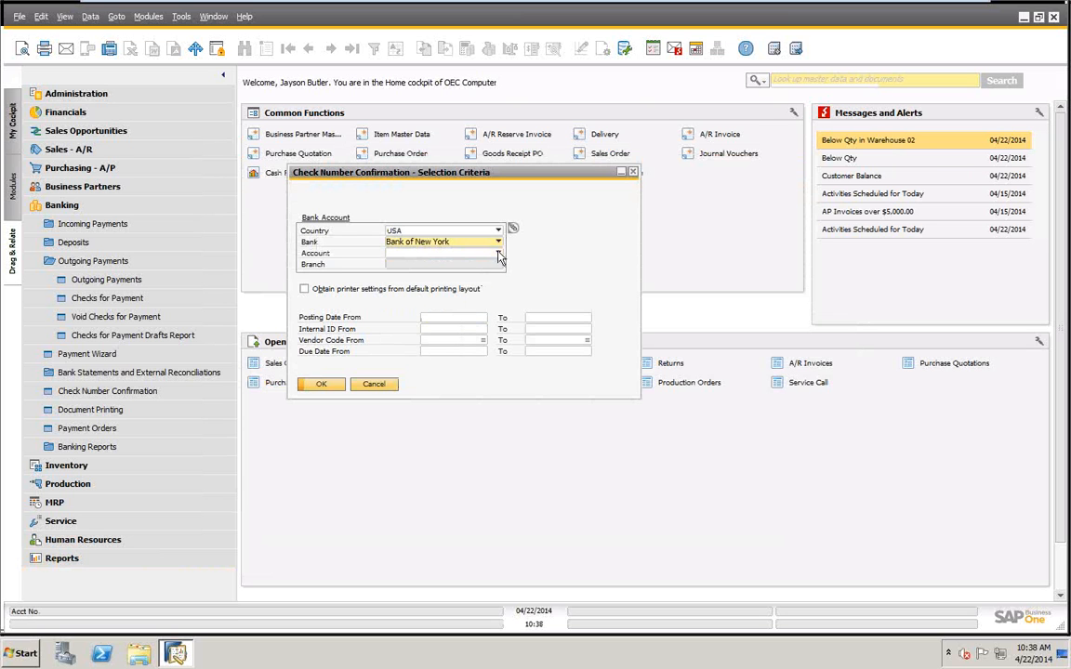
{"action": "left_click", "coordinate": [500, 253]}
{"action": "left_click", "coordinate": [419, 264]}
{"action": "left_click", "coordinate": [321, 384]}
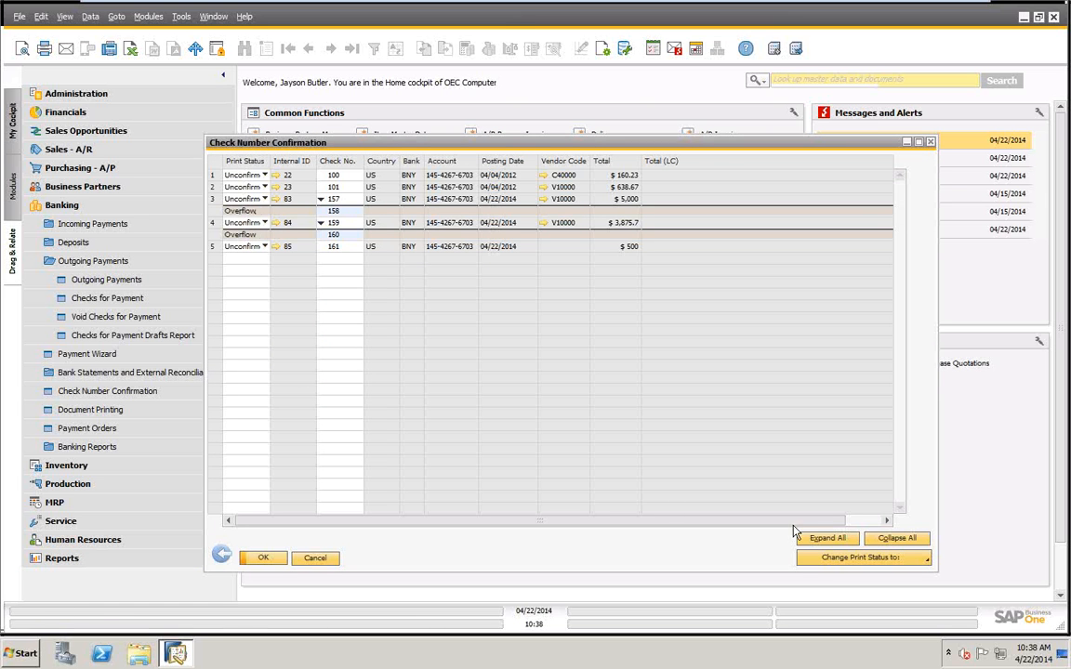
Change the print status of all listed Bank of New York checks to Confirmed and update the confirmation.
{"action": "left_click", "coordinate": [817, 557]}
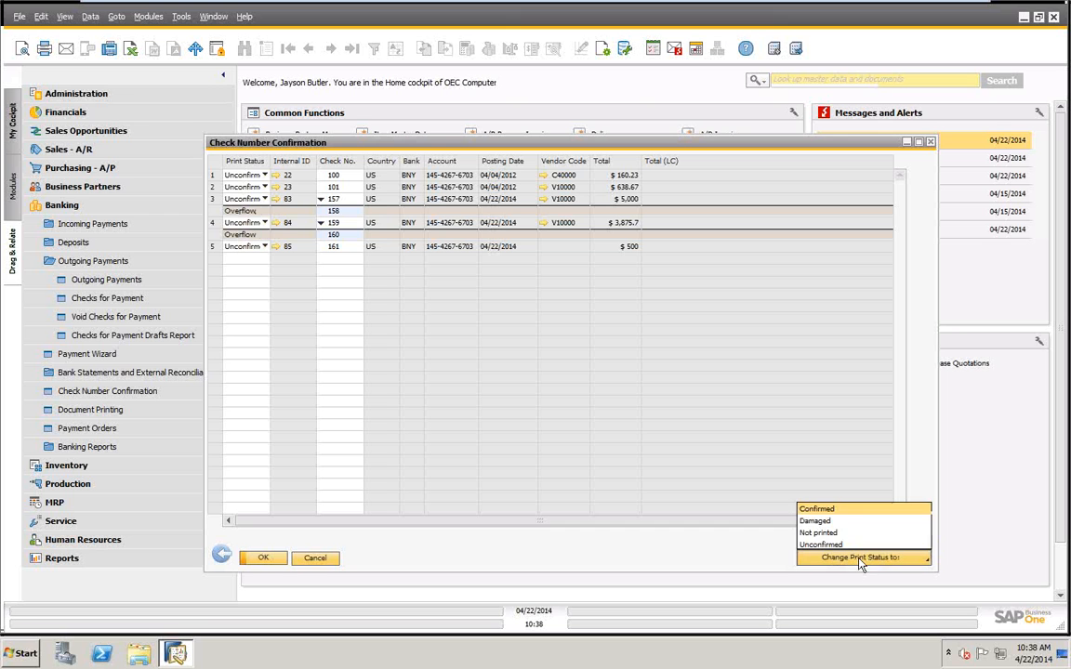
{"action": "left_click", "coordinate": [816, 508]}
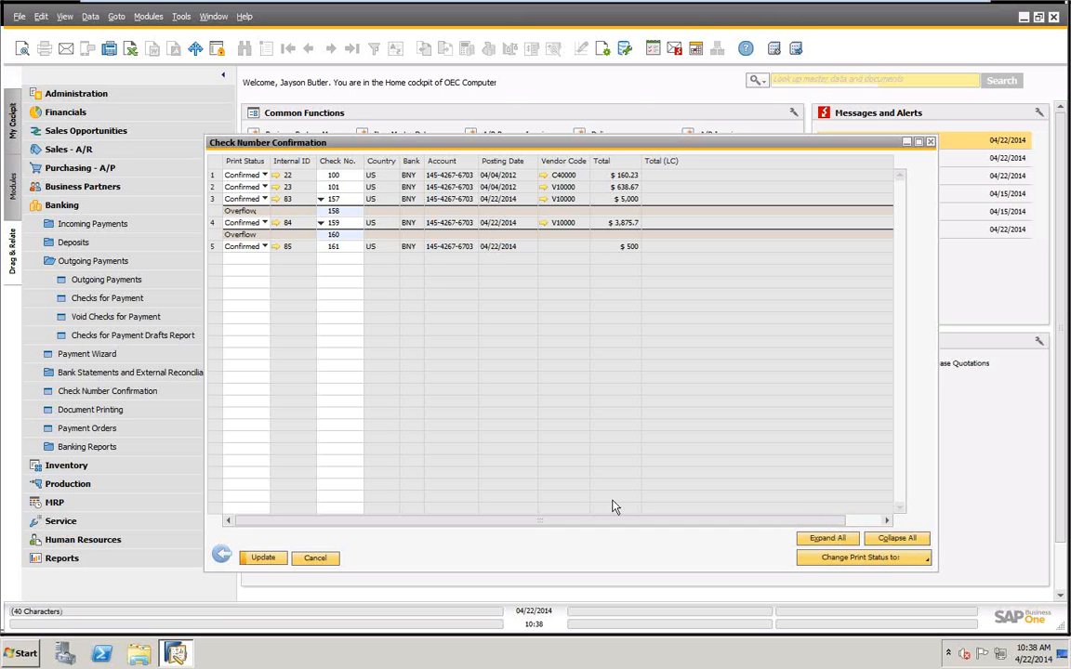
{"action": "left_click", "coordinate": [261, 558]}
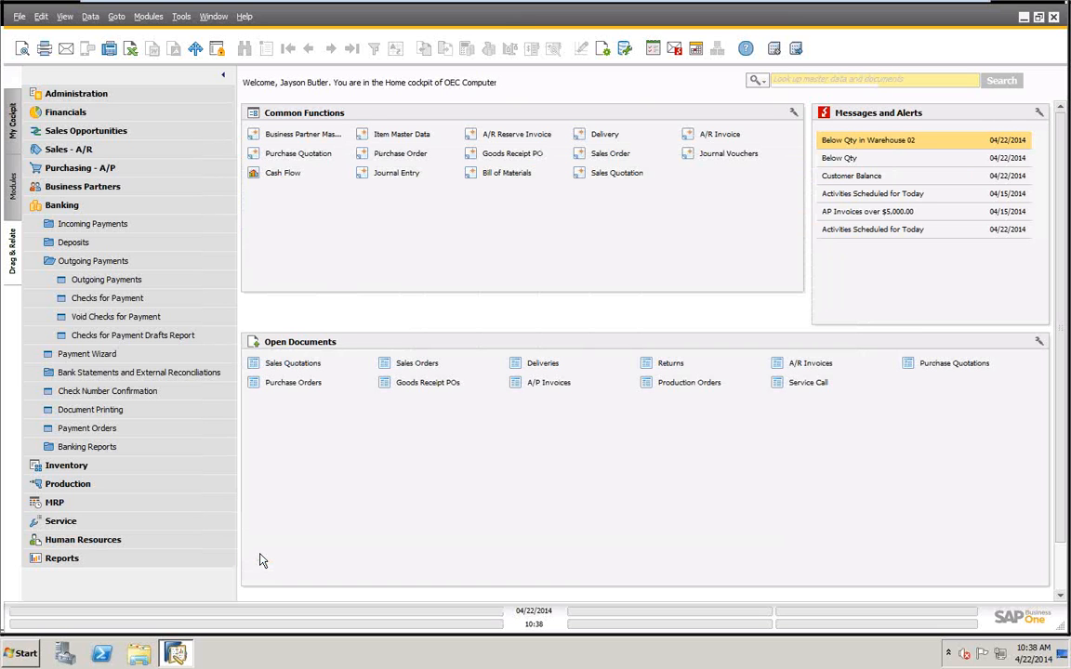
Review the check payment means of the last outgoing payment, made to Michell Consulting Group, and close the payment.
{"action": "left_click", "coordinate": [93, 281]}
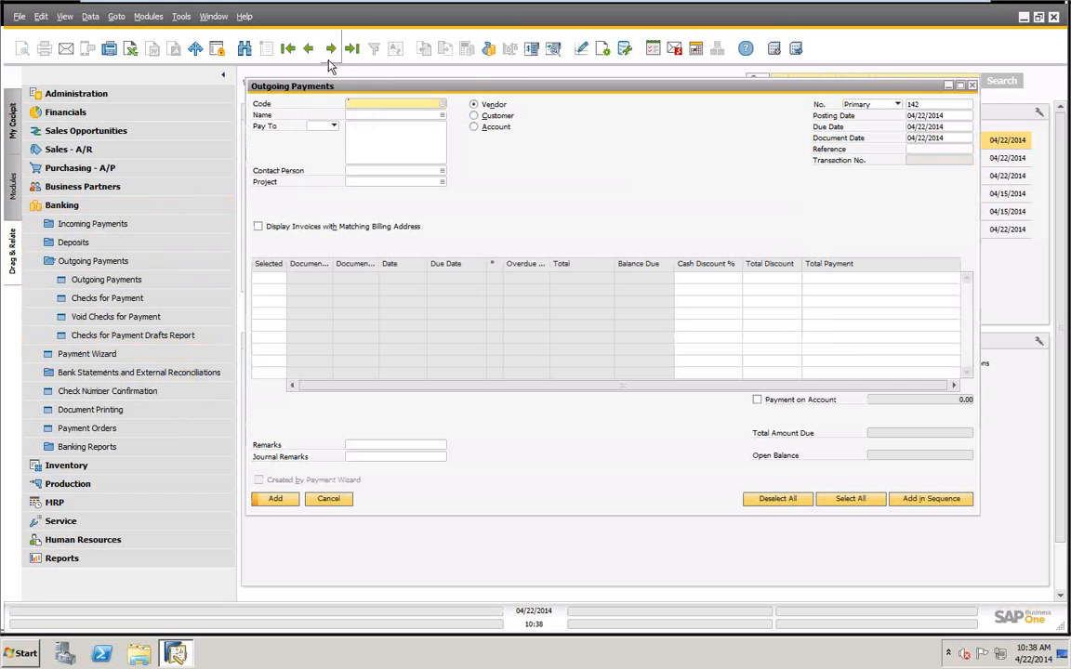
{"action": "left_click", "coordinate": [351, 49]}
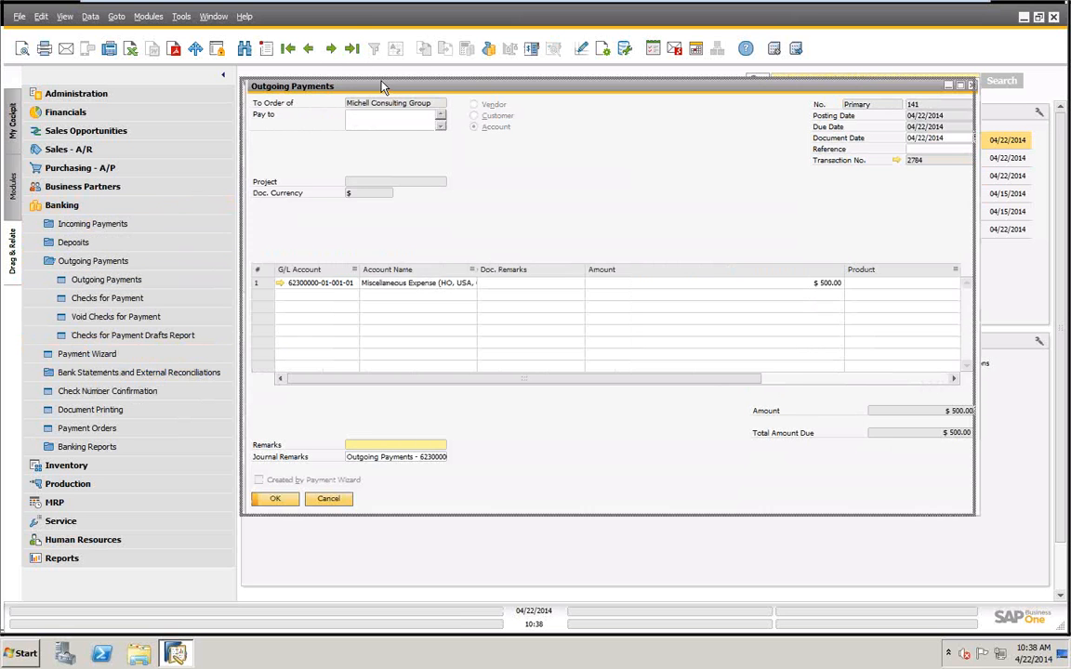
{"action": "left_click_drag", "start_coordinate": [382, 86], "coordinate": [224, 85]}
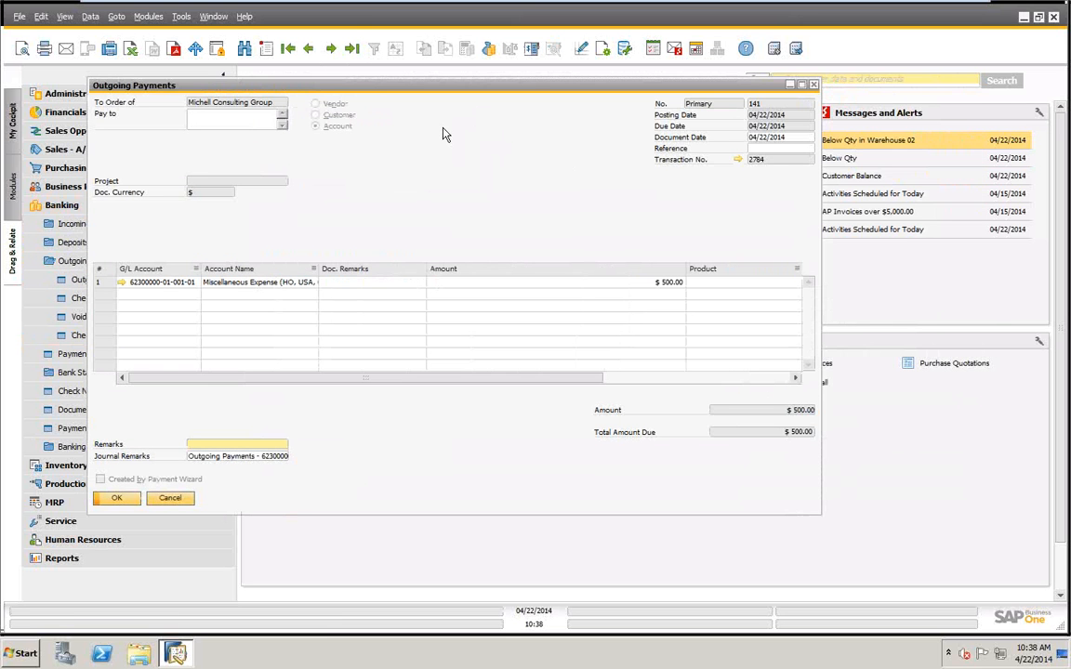
{"action": "right_click", "coordinate": [444, 128]}
{"action": "left_click", "coordinate": [480, 151]}
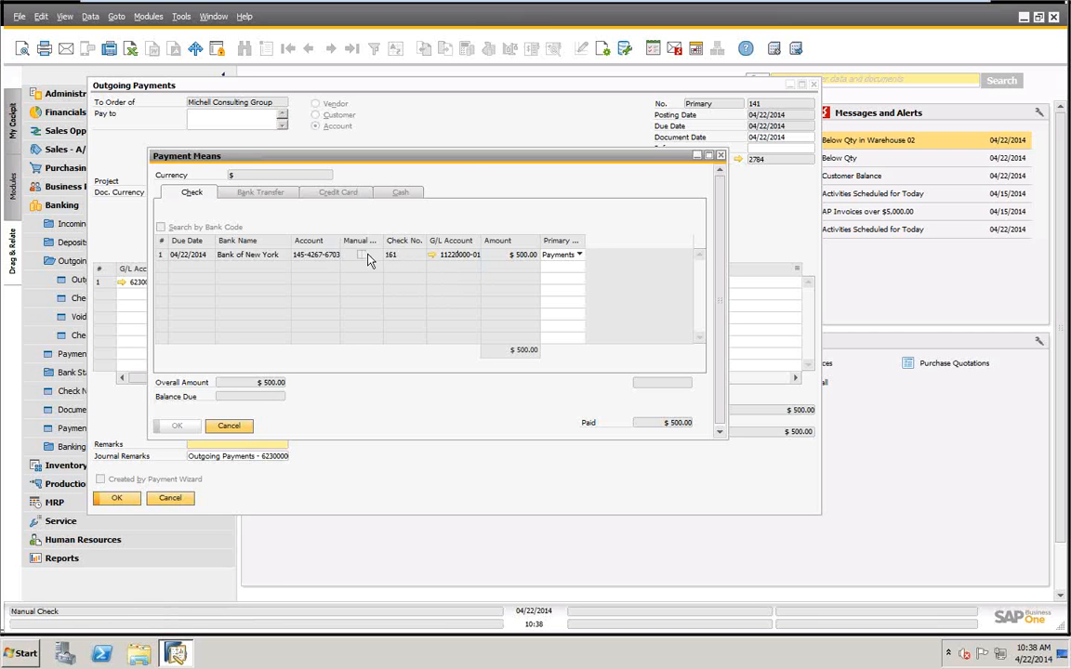
{"action": "left_click", "coordinate": [230, 424]}
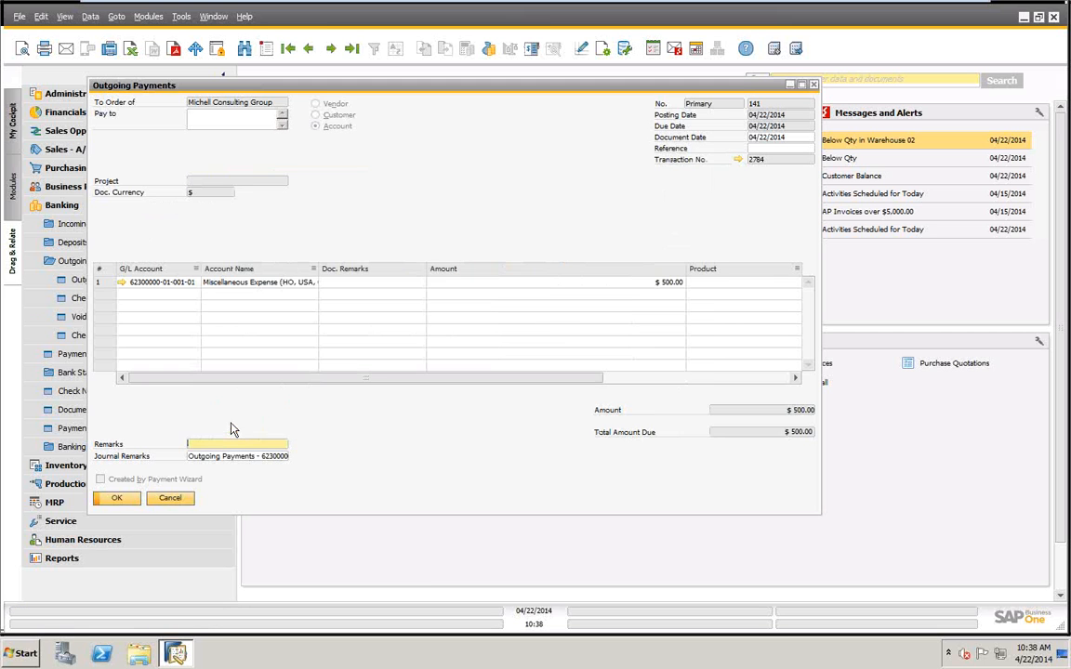
{"action": "left_click", "coordinate": [172, 503]}
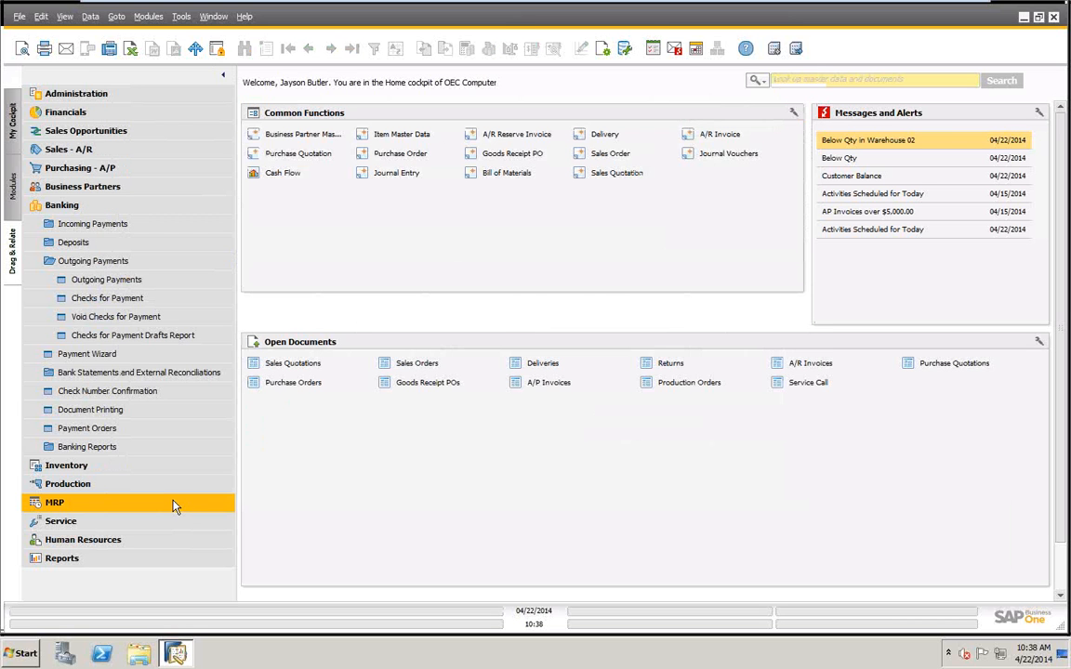
Start voiding checks for payment and set the posting date range from 04/22/2014 to 04/22/2014.
{"action": "left_click", "coordinate": [102, 317]}
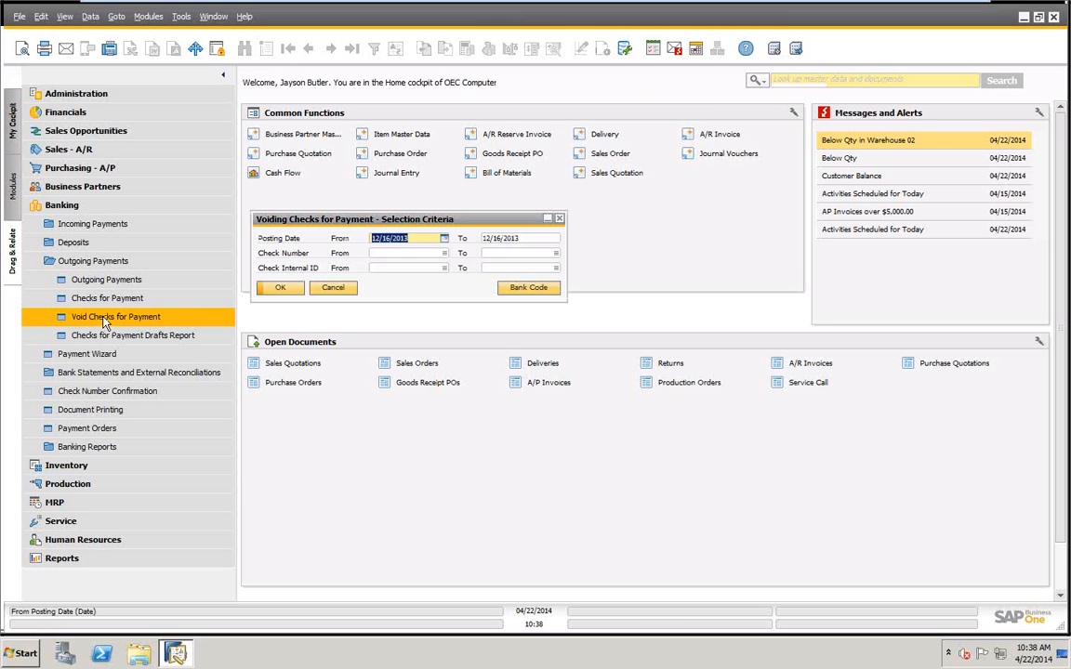
{"action": "type", "text": "t"}
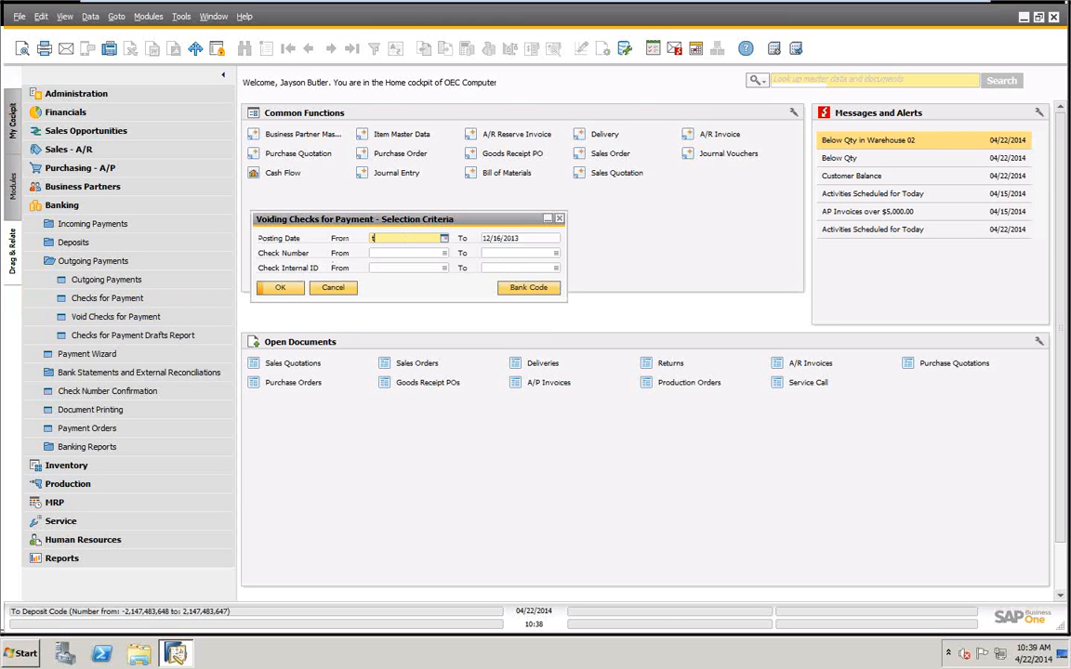
{"action": "key", "text": "Tab"}
{"action": "type", "text": "t"}
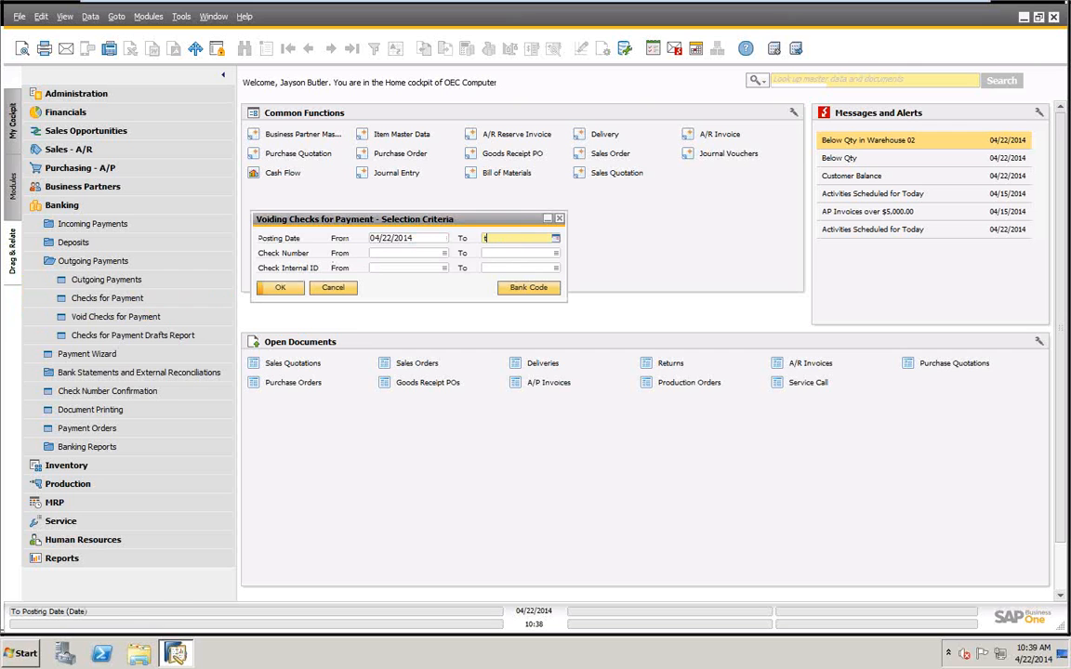
{"action": "key", "text": "Tab"}
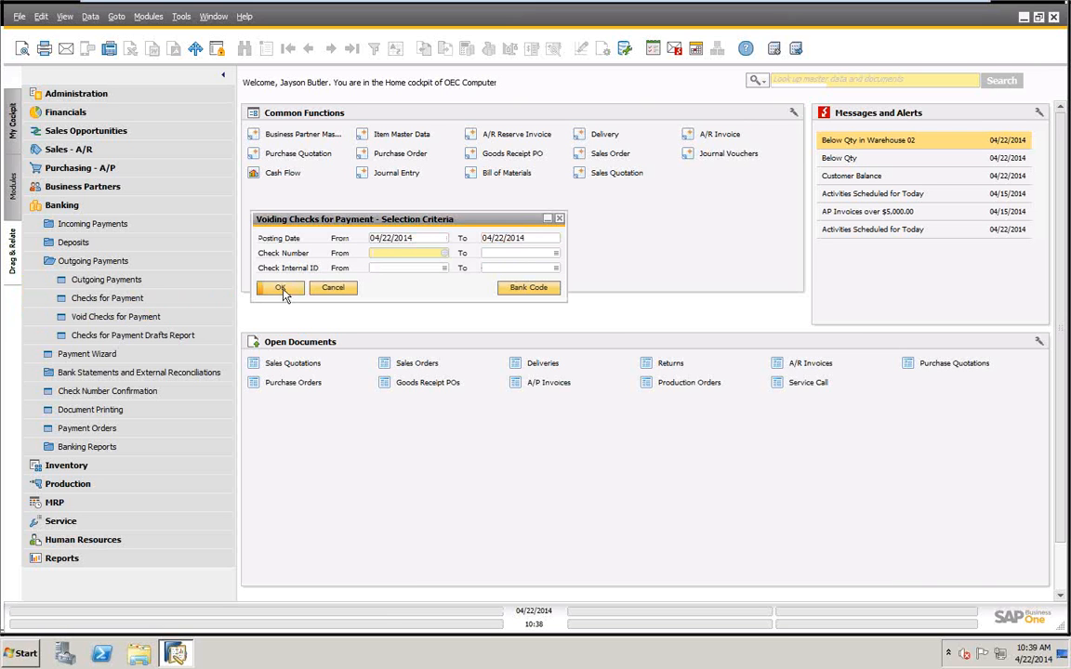
Restrict the void selection to the Bank of New York bank code and list the matching checks.
{"action": "left_click", "coordinate": [528, 287]}
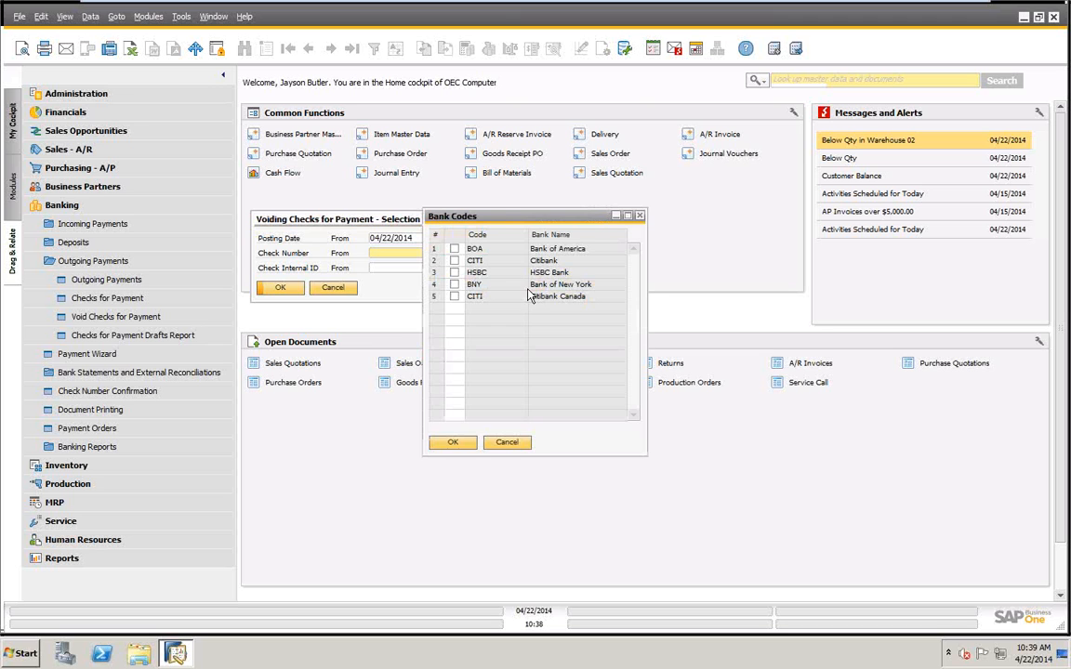
{"action": "left_click", "coordinate": [454, 248]}
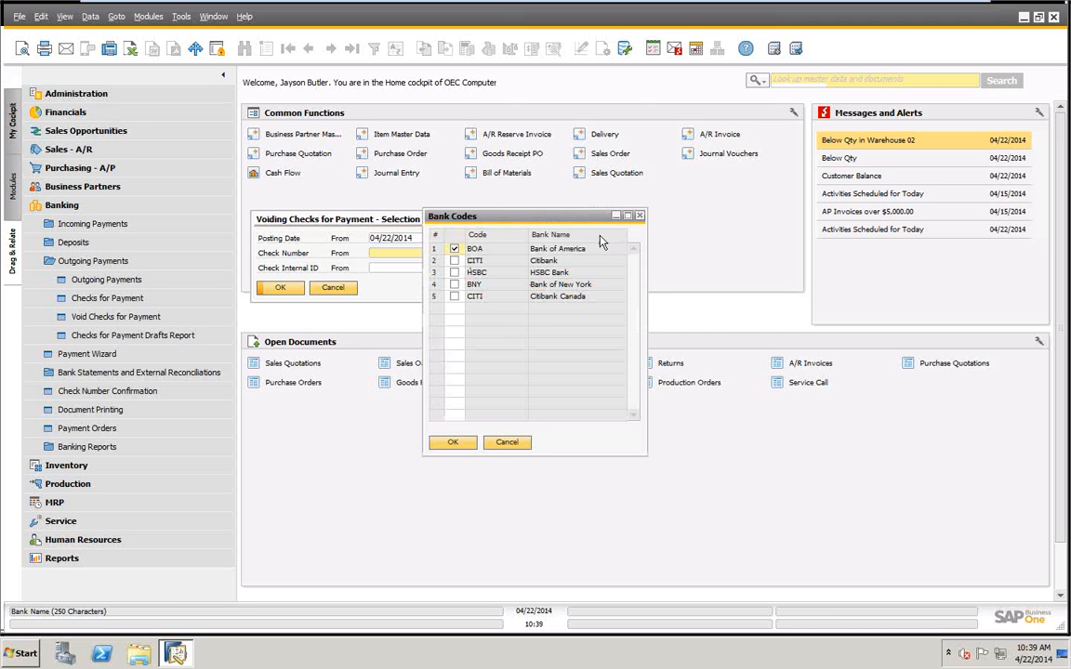
{"action": "left_click", "coordinate": [454, 248]}
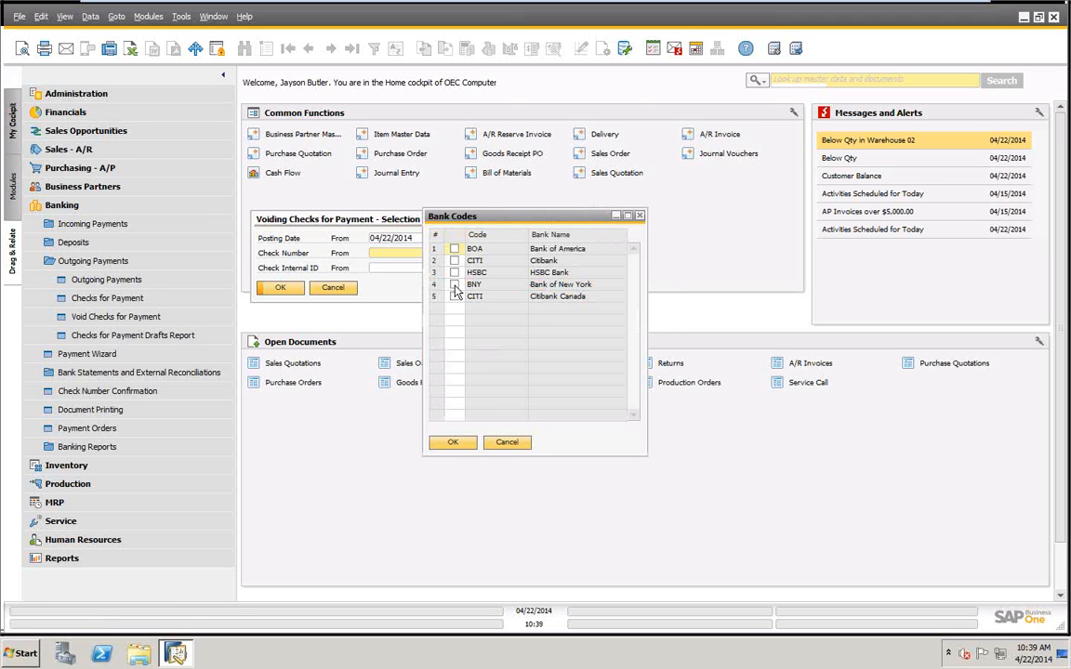
{"action": "left_click", "coordinate": [453, 284]}
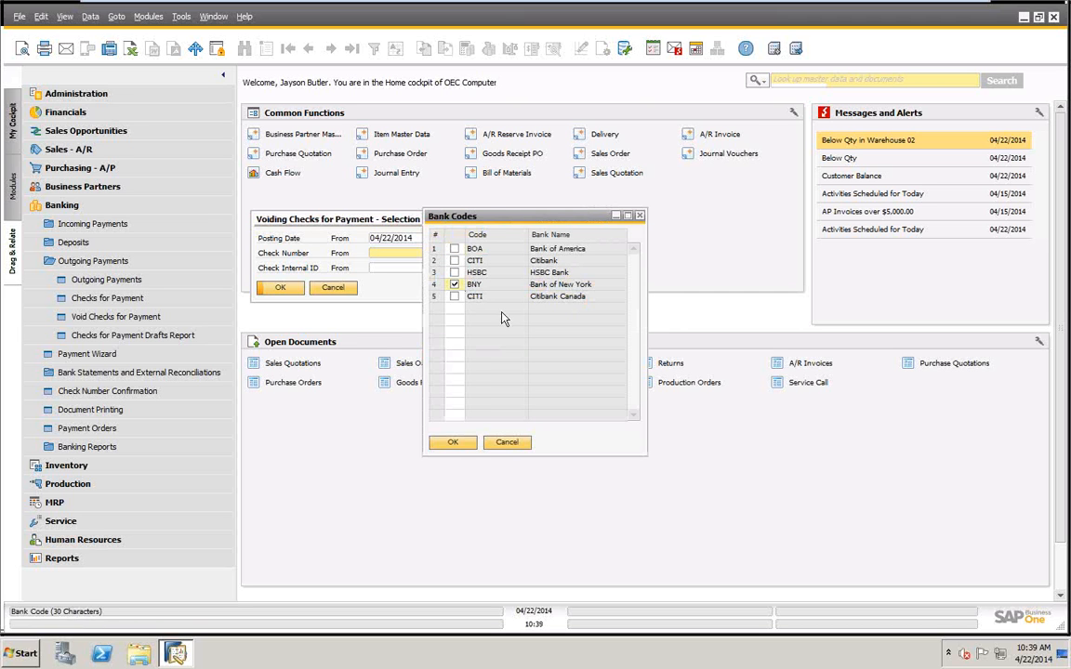
{"action": "left_click", "coordinate": [454, 444]}
{"action": "left_click", "coordinate": [269, 286]}
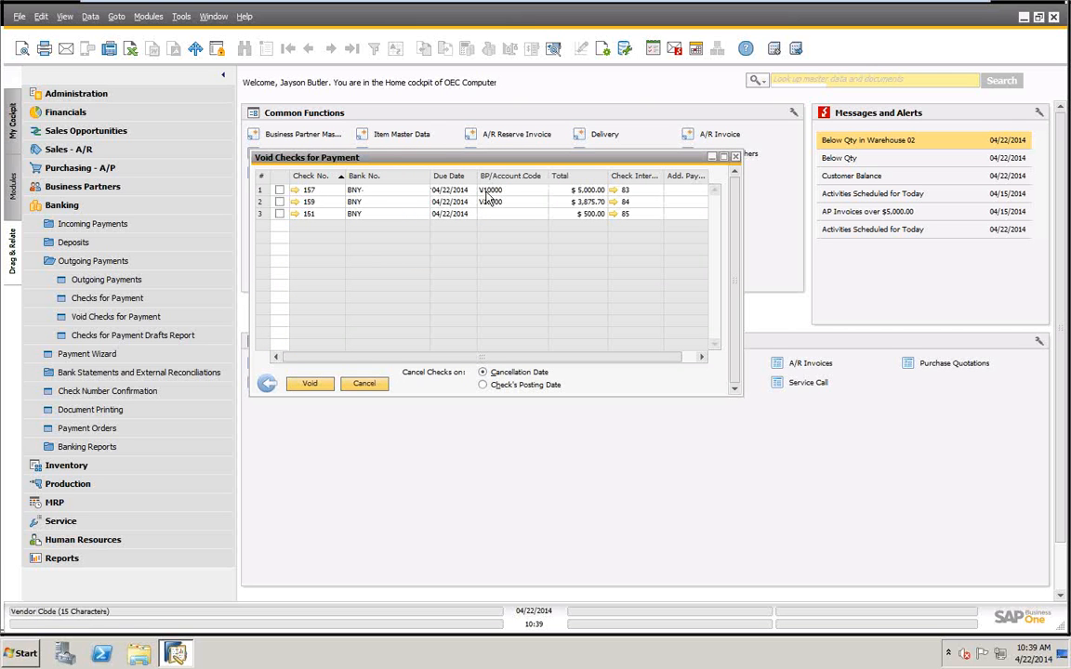
Select check 159 for voiding and review its linked outgoing payment to Acme Associates.
{"action": "left_click", "coordinate": [280, 201]}
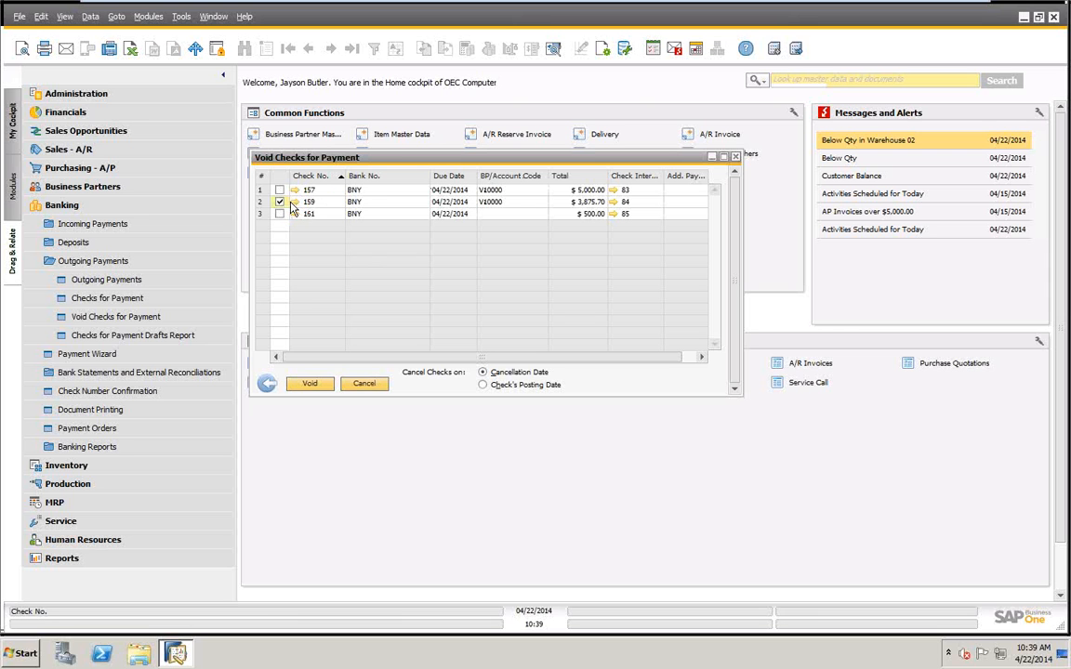
{"action": "left_click", "coordinate": [295, 203]}
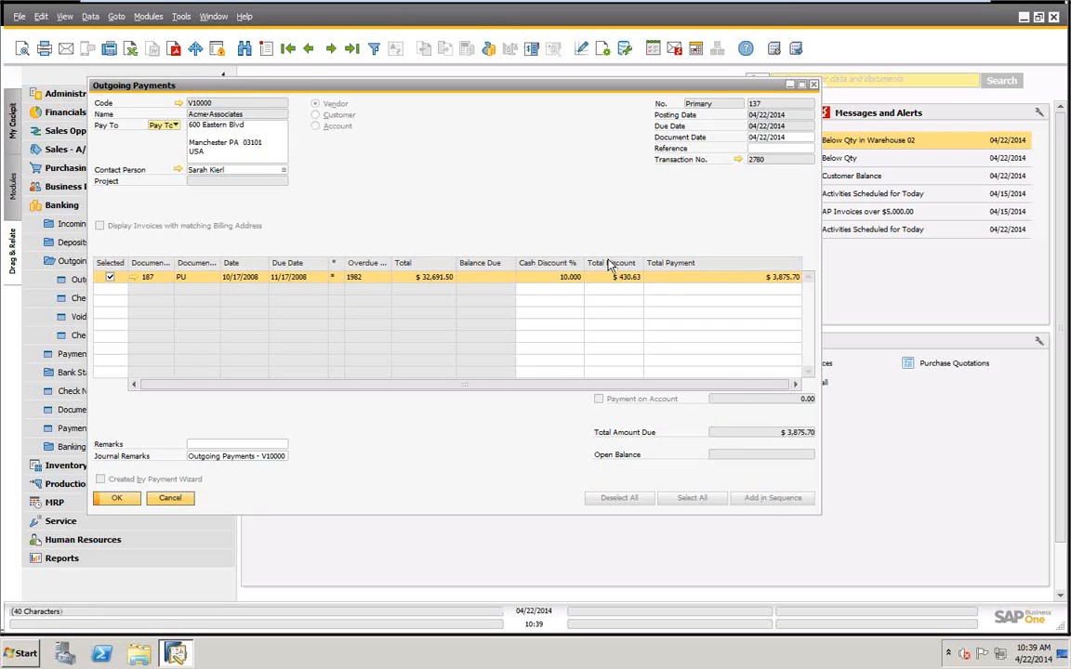
{"action": "left_click", "coordinate": [170, 498]}
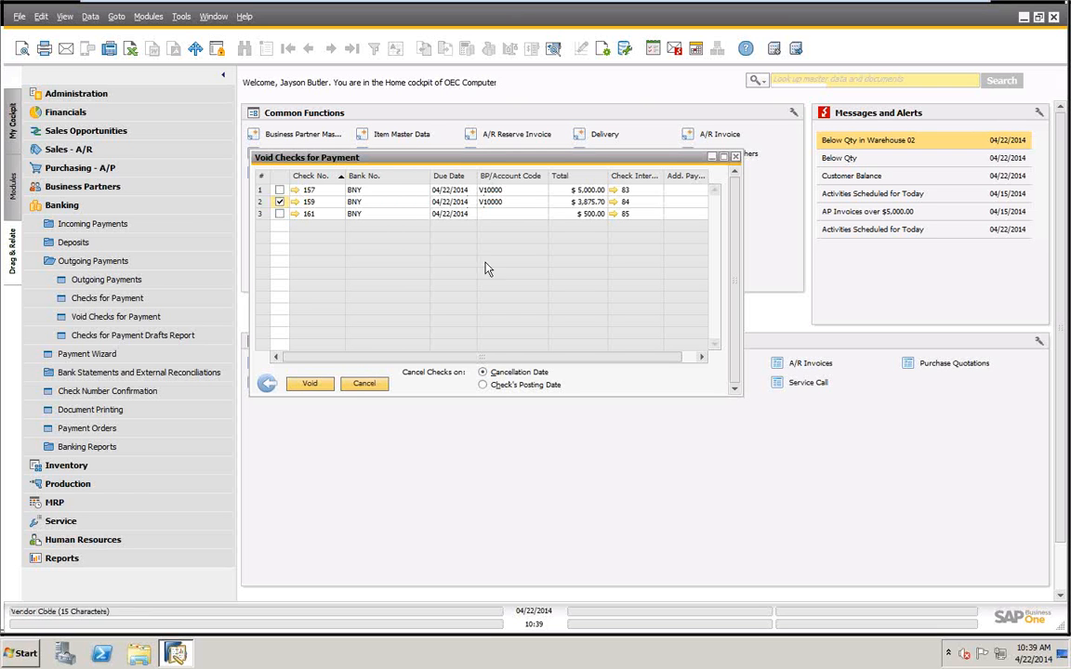
Void the selected check as of the cancellation date, confirm the voiding and close the results list.
{"action": "left_click", "coordinate": [482, 386]}
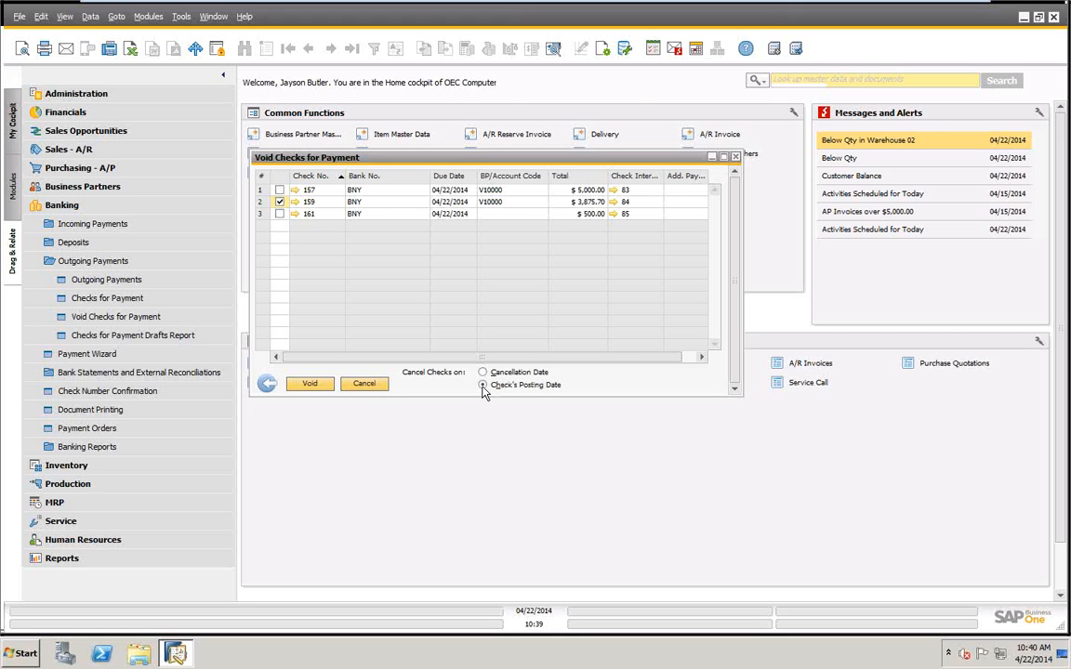
{"action": "left_click", "coordinate": [490, 374]}
{"action": "left_click", "coordinate": [310, 387]}
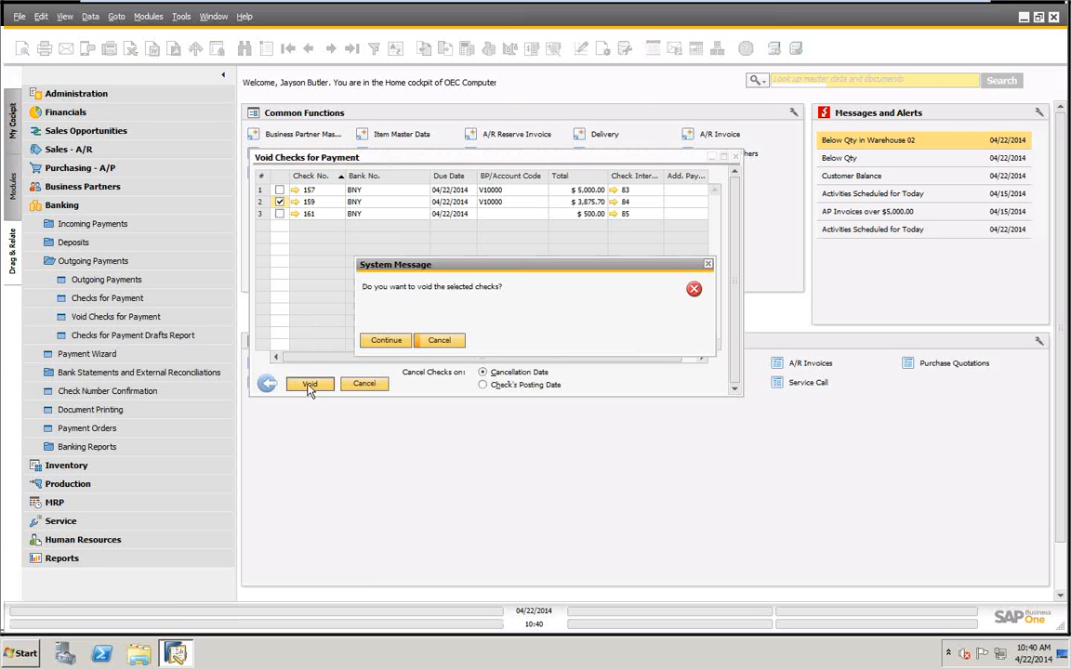
{"action": "left_click", "coordinate": [397, 340]}
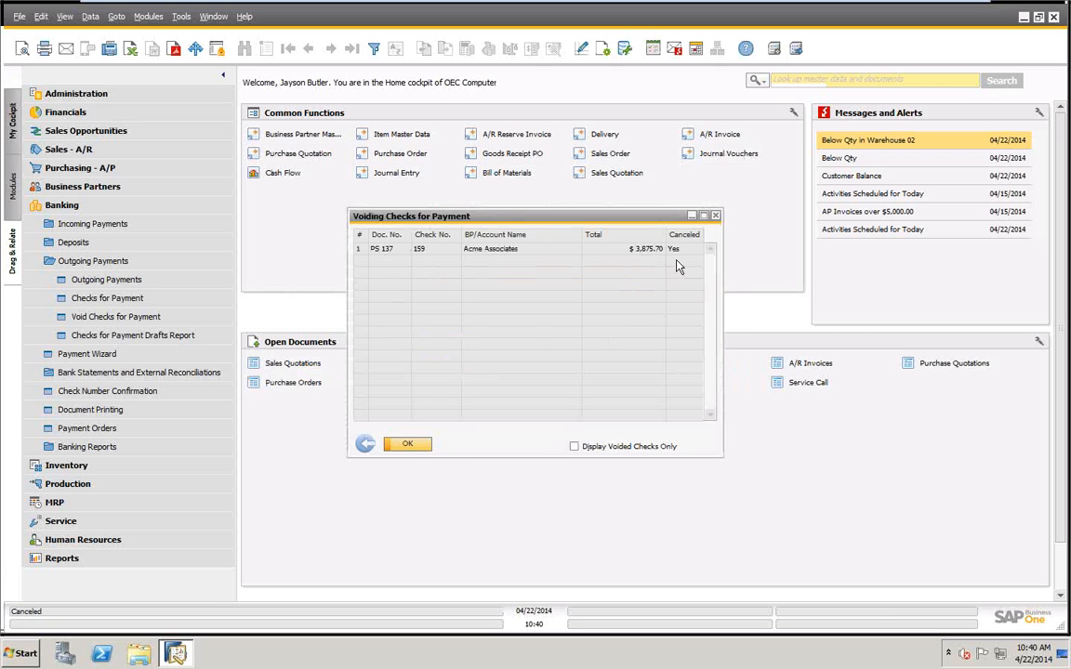
{"action": "left_click", "coordinate": [409, 445]}
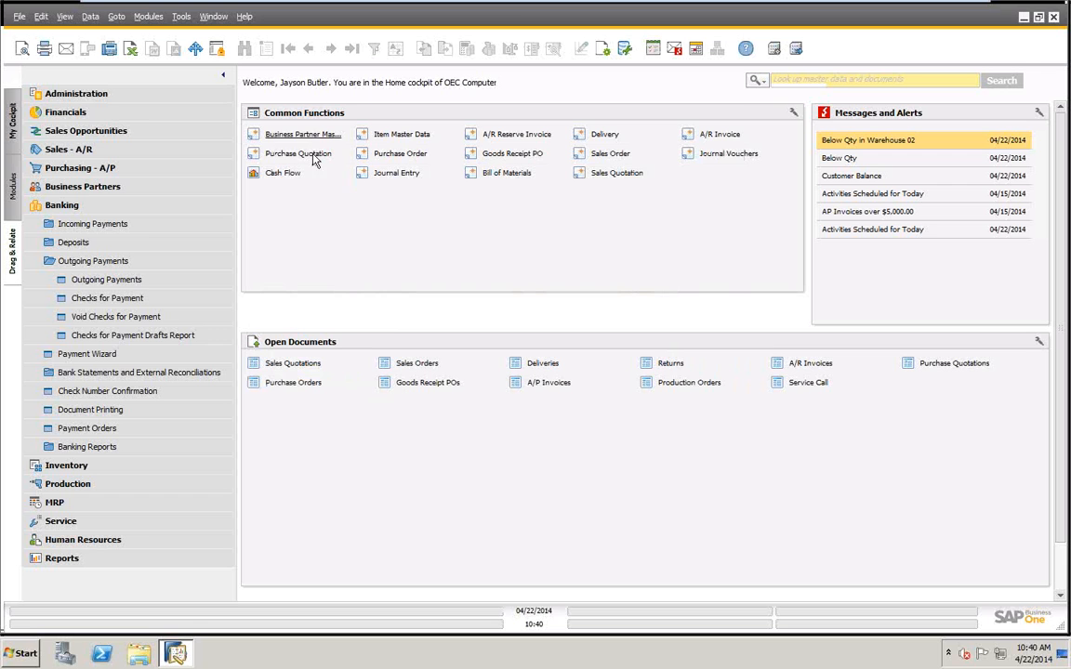
Browse the checks for payment back to check 159 for Acme Associates and review its remarks.
{"action": "left_click", "coordinate": [116, 298]}
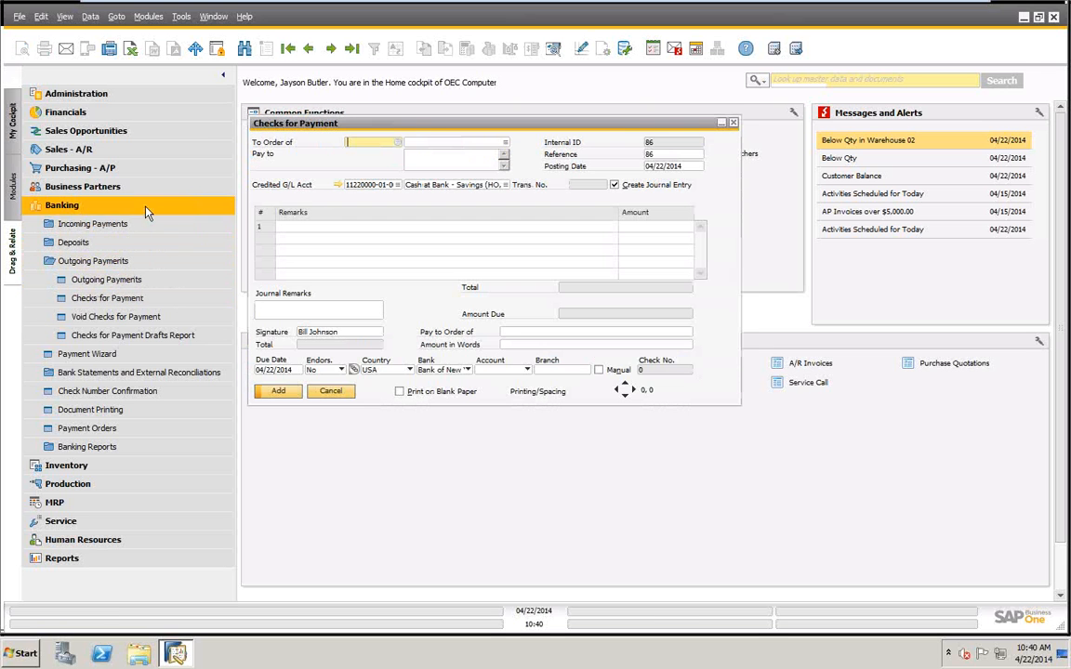
{"action": "left_click", "coordinate": [352, 48]}
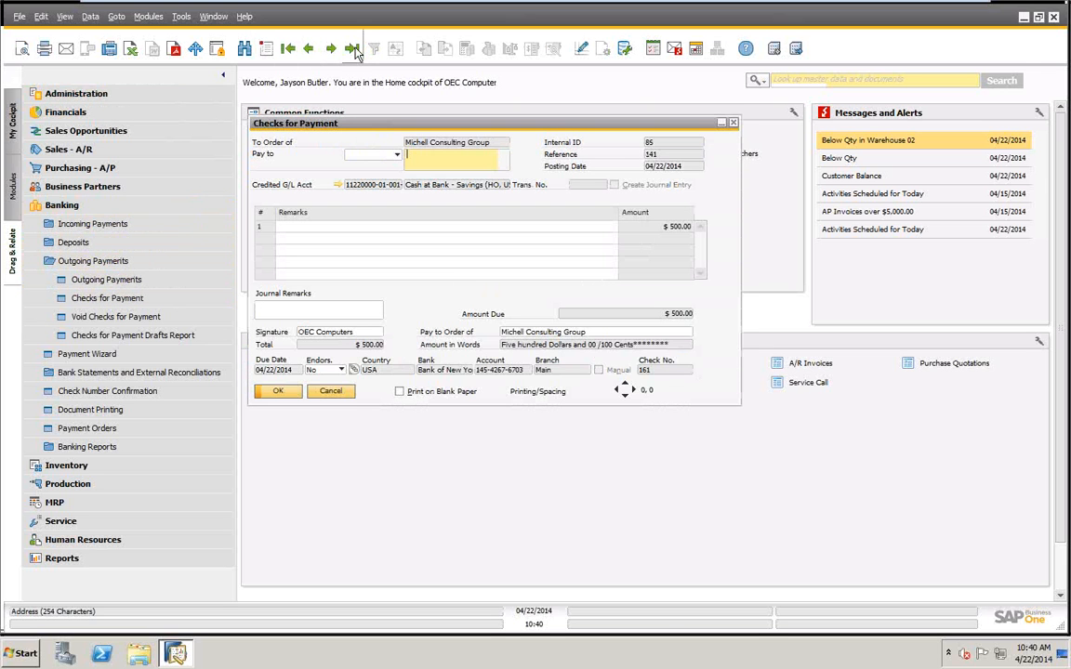
{"action": "left_click", "coordinate": [309, 49]}
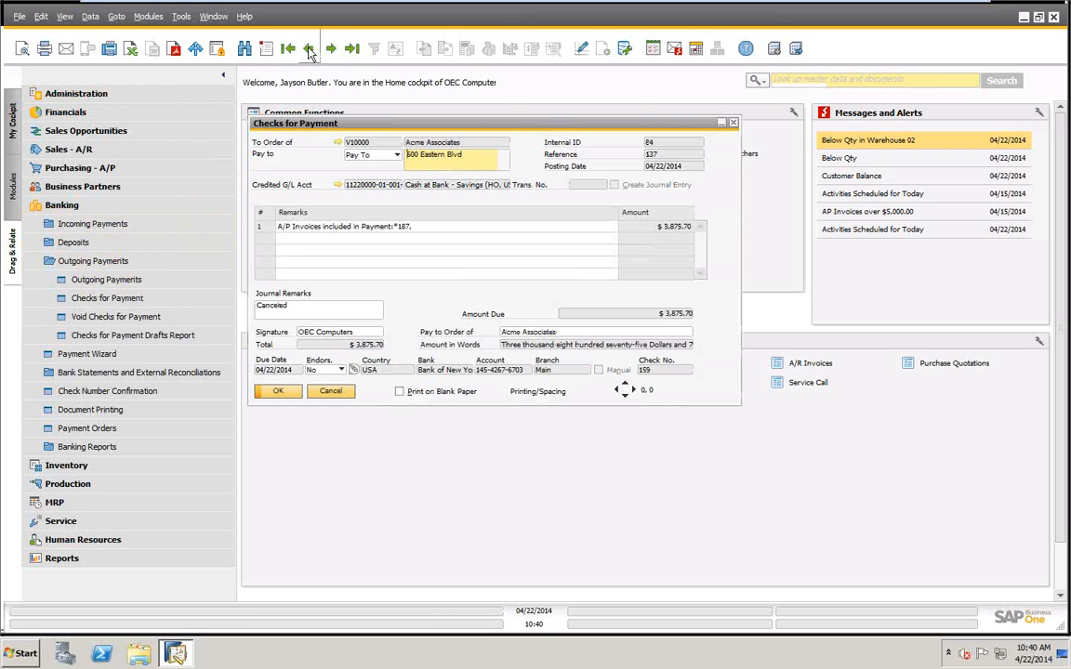
{"action": "left_click", "coordinate": [295, 314]}
{"action": "left_click", "coordinate": [409, 228]}
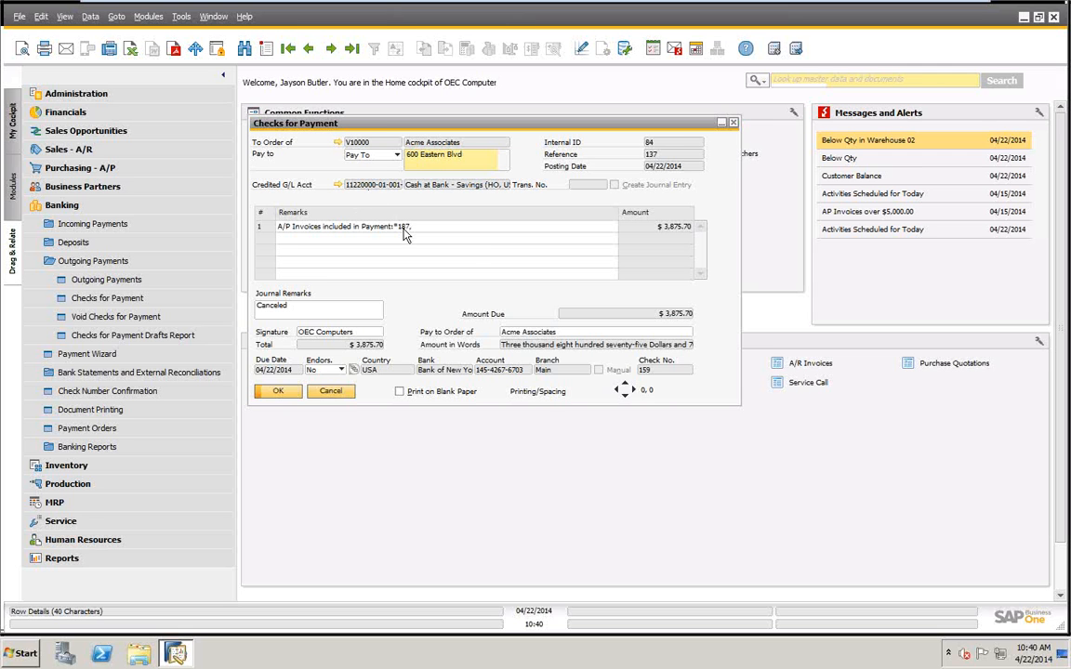
View the account balance of the check's vendor and sort its transactions by origin number to locate A/P invoice 187.
{"action": "left_click", "coordinate": [338, 142]}
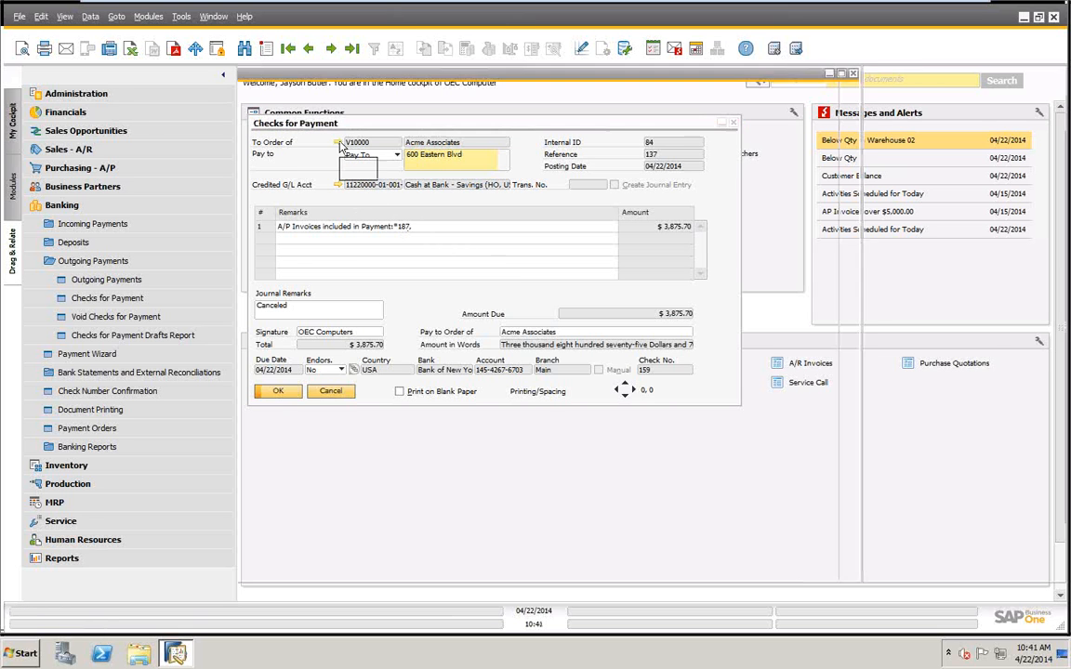
{"action": "left_click", "coordinate": [649, 105]}
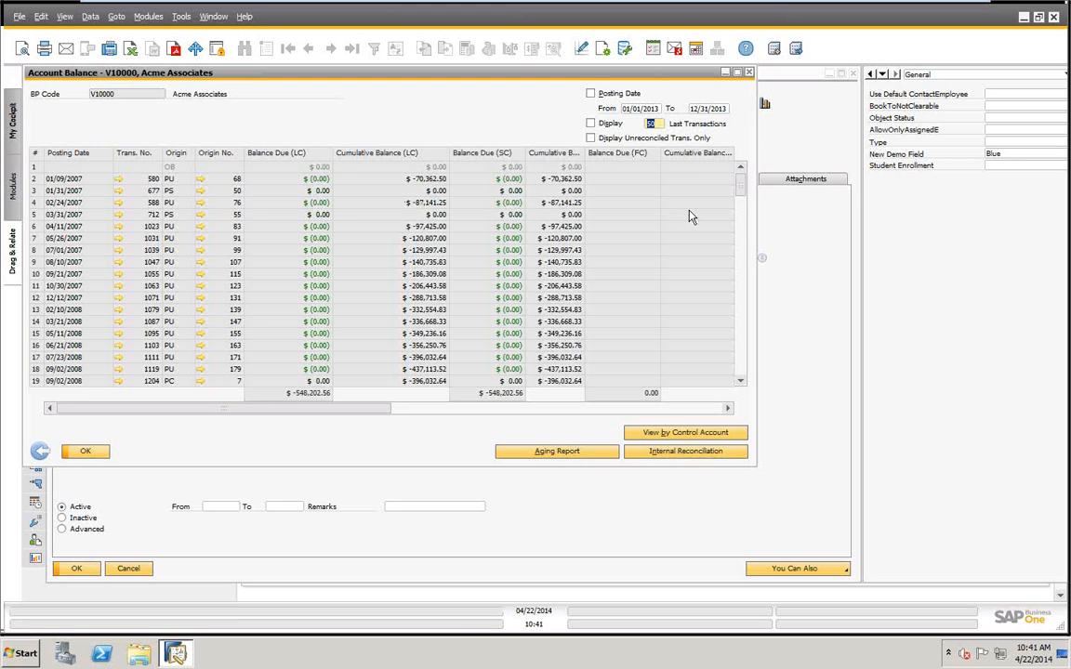
{"action": "scroll", "coordinate": [744, 209], "scroll_direction": "down", "scroll_amount": 4}
{"action": "scroll", "coordinate": [743, 209], "scroll_direction": "down", "scroll_amount": 4}
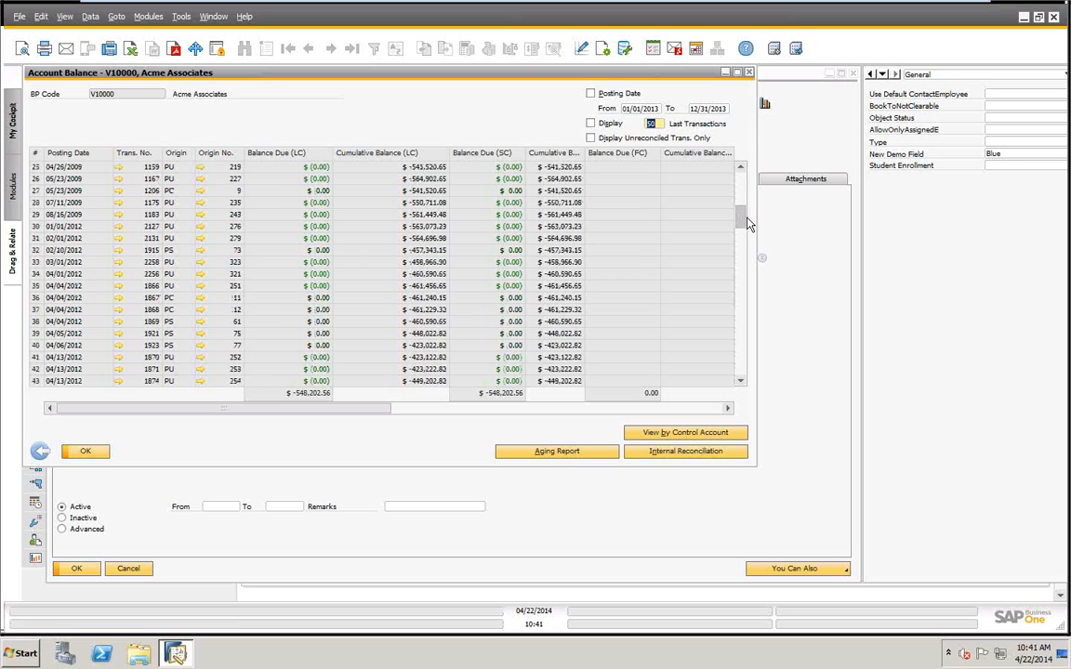
{"action": "left_click", "coordinate": [221, 156]}
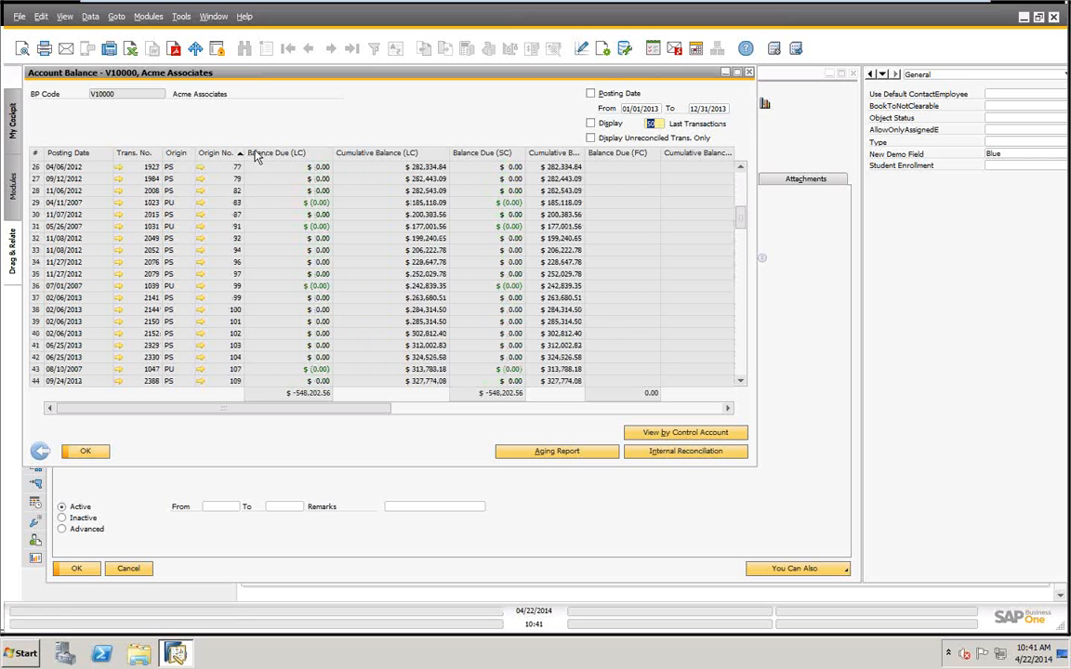
{"action": "scroll", "coordinate": [741, 221], "scroll_direction": "down", "scroll_amount": 1}
{"action": "left_click_drag", "start_coordinate": [743, 232], "coordinate": [730, 276]}
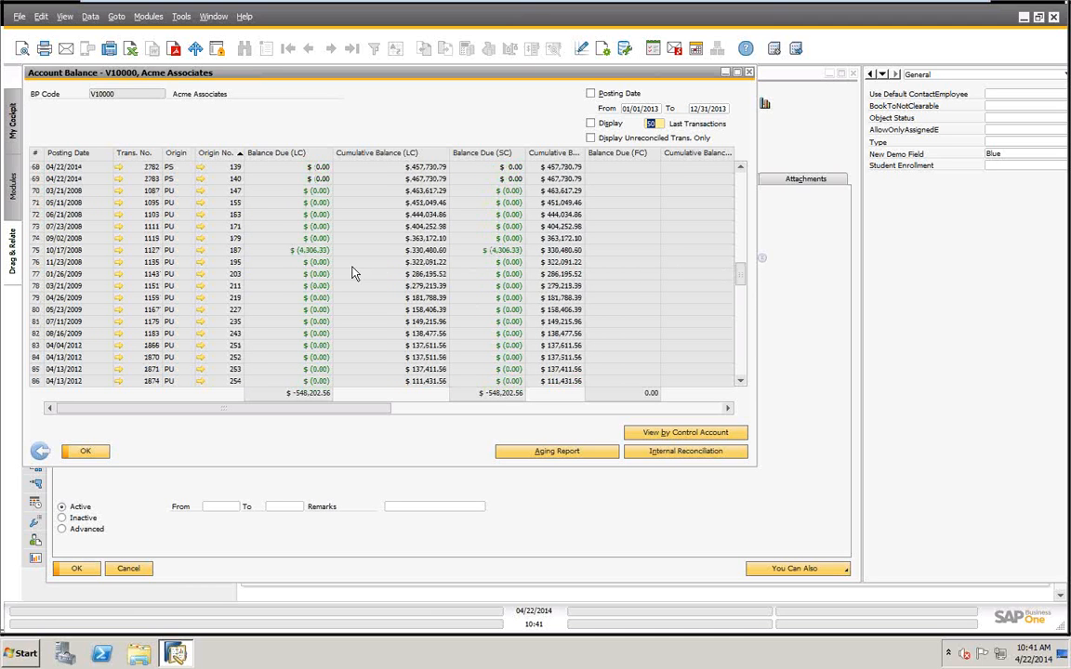
Review A/P invoice 187 and the transactions applied to it, and close the open vendor and check records.
{"action": "left_click", "coordinate": [202, 250]}
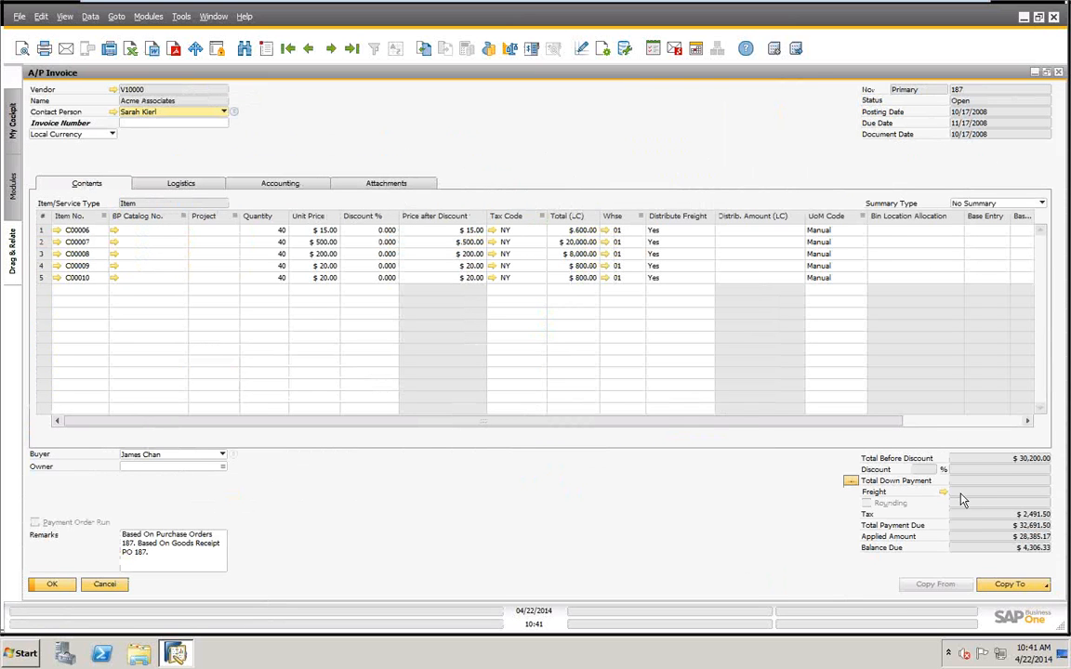
{"action": "left_click", "coordinate": [95, 584]}
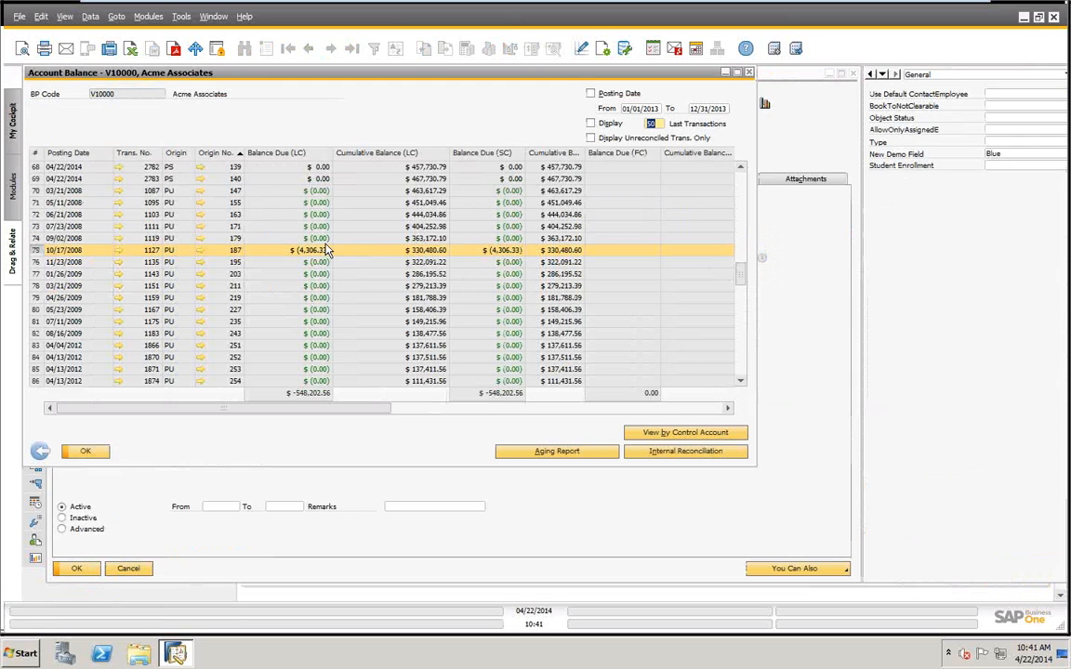
{"action": "right_click", "coordinate": [337, 262]}
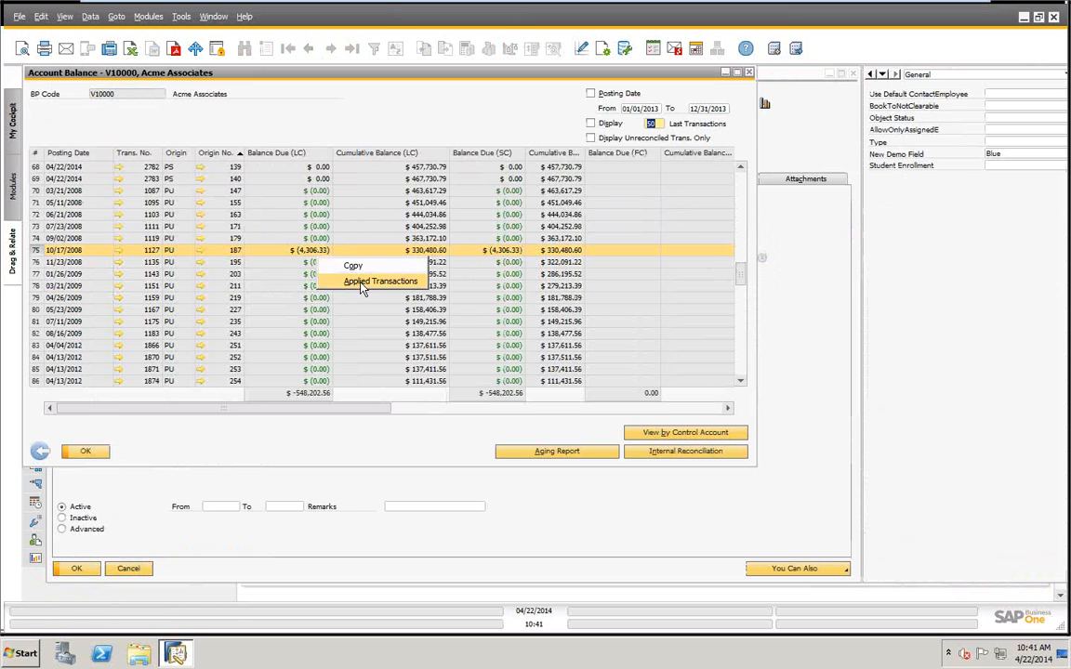
{"action": "left_click", "coordinate": [360, 282]}
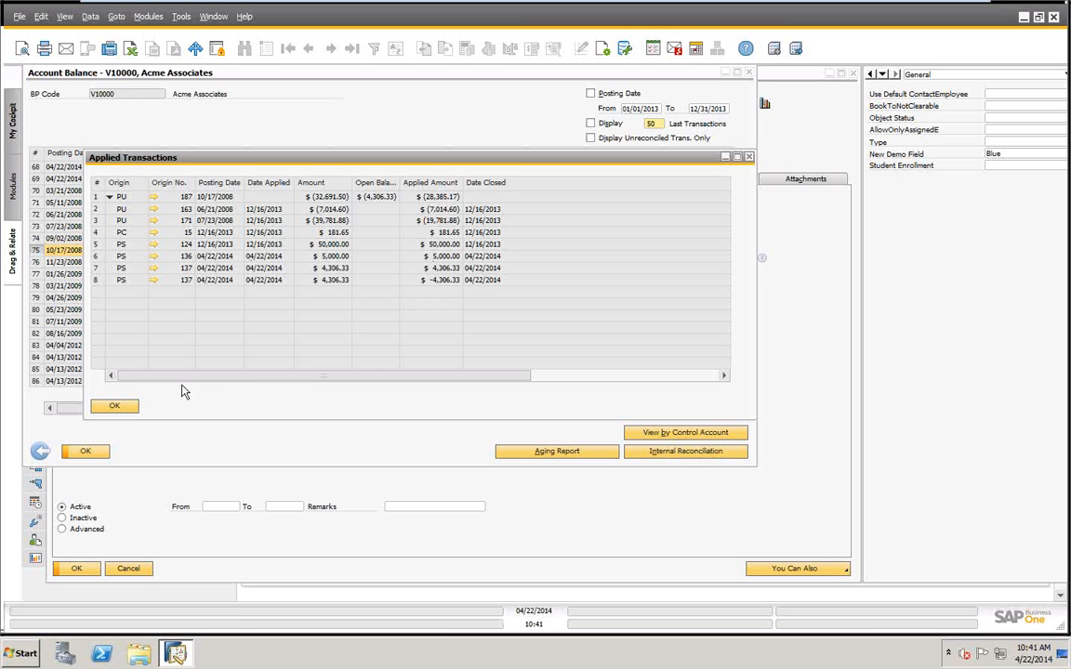
{"action": "left_click", "coordinate": [115, 406]}
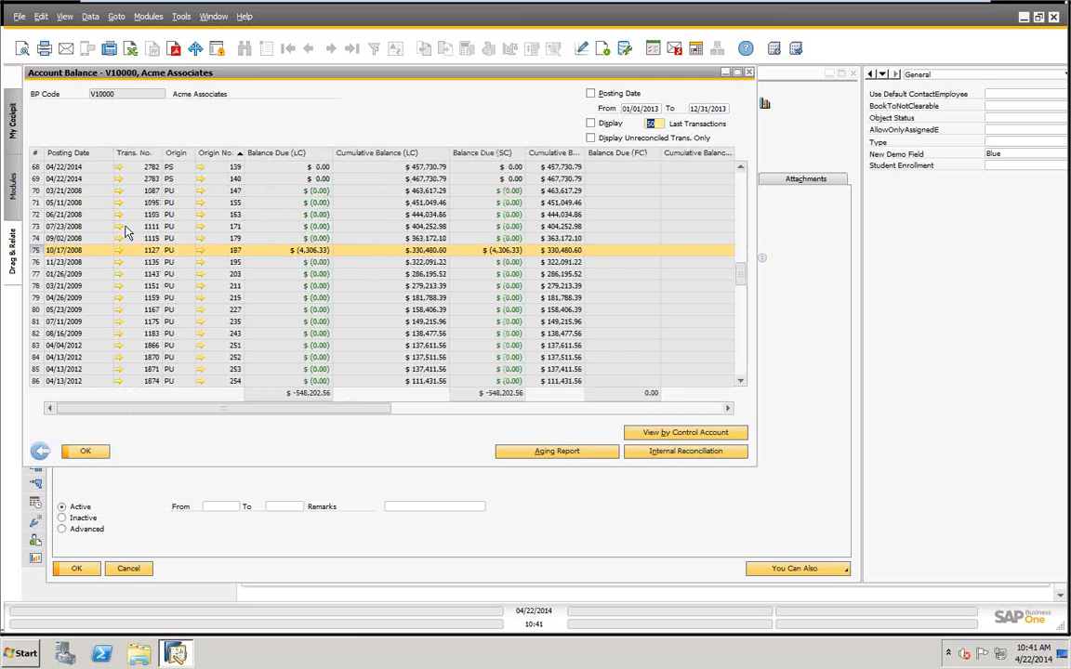
{"action": "left_click", "coordinate": [85, 452]}
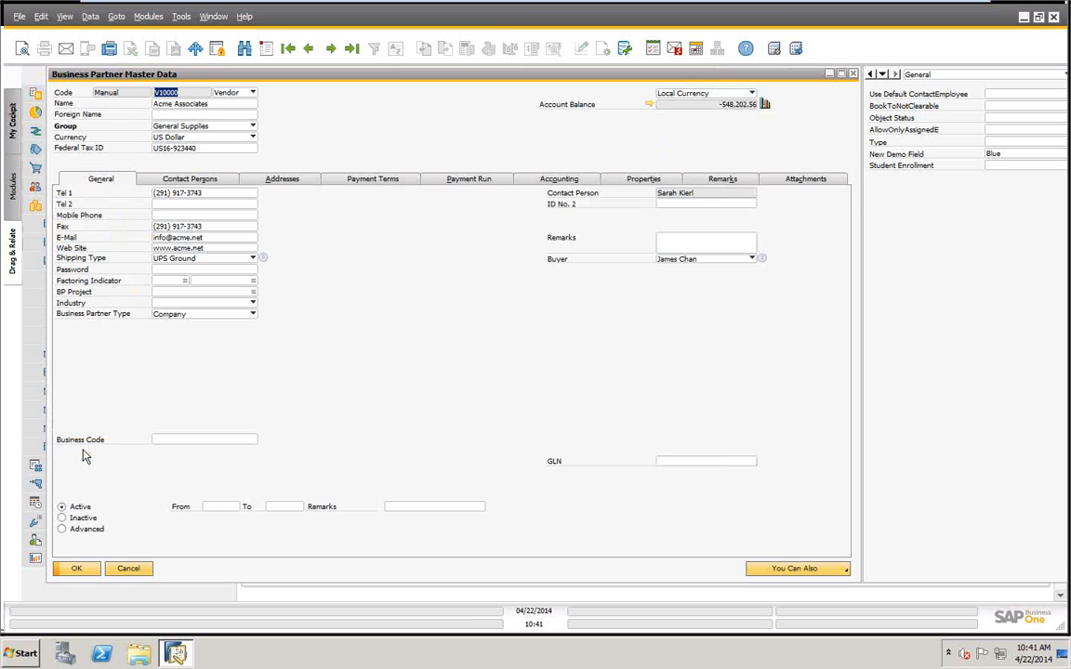
{"action": "left_click", "coordinate": [130, 569]}
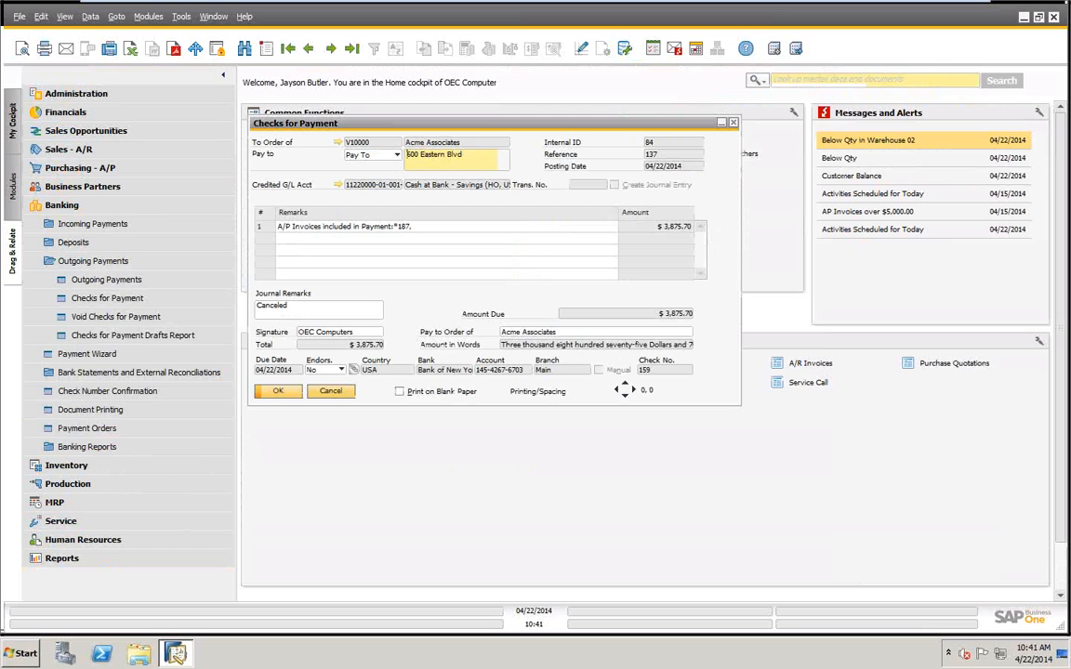
{"action": "left_click", "coordinate": [333, 392]}
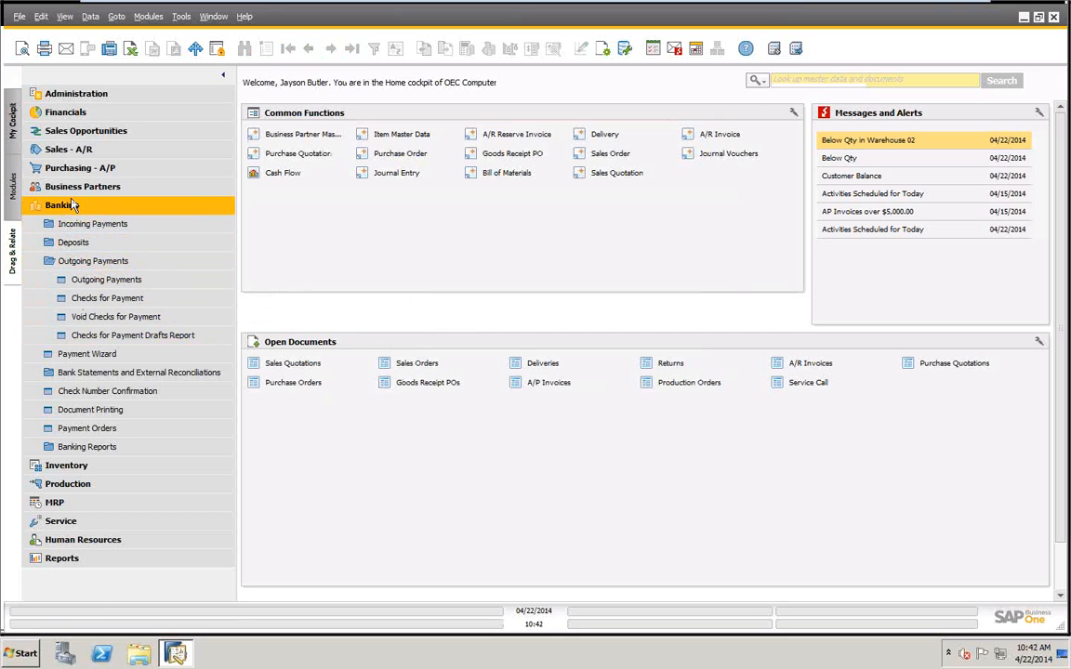
Start a new outgoing payment with Vendor as the payee type.
{"action": "left_click", "coordinate": [99, 281]}
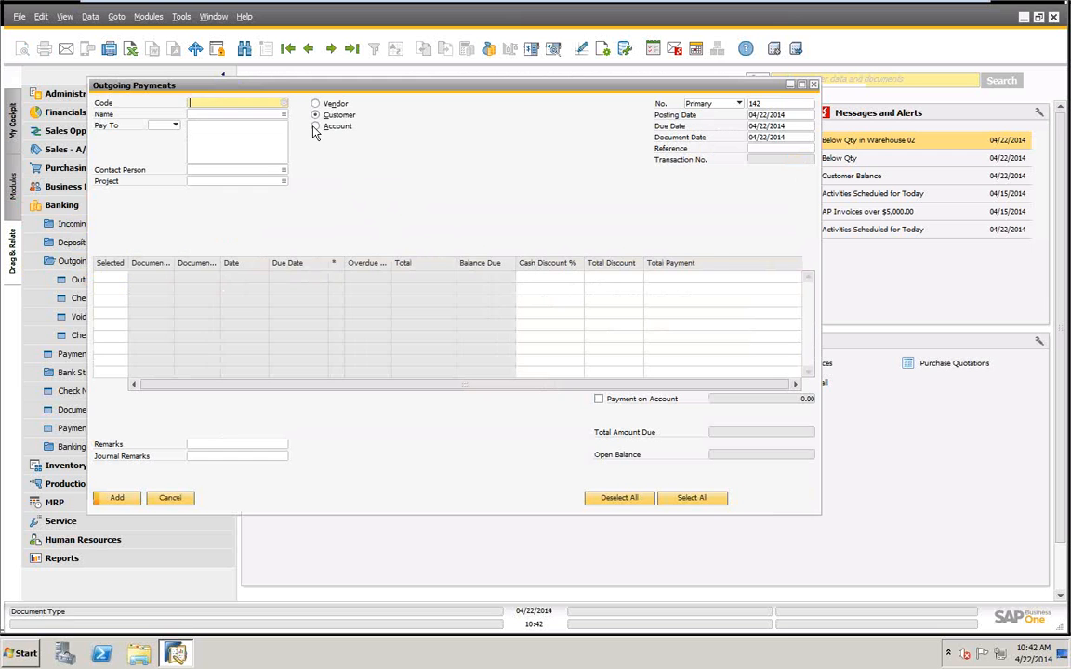
{"action": "left_click", "coordinate": [315, 126]}
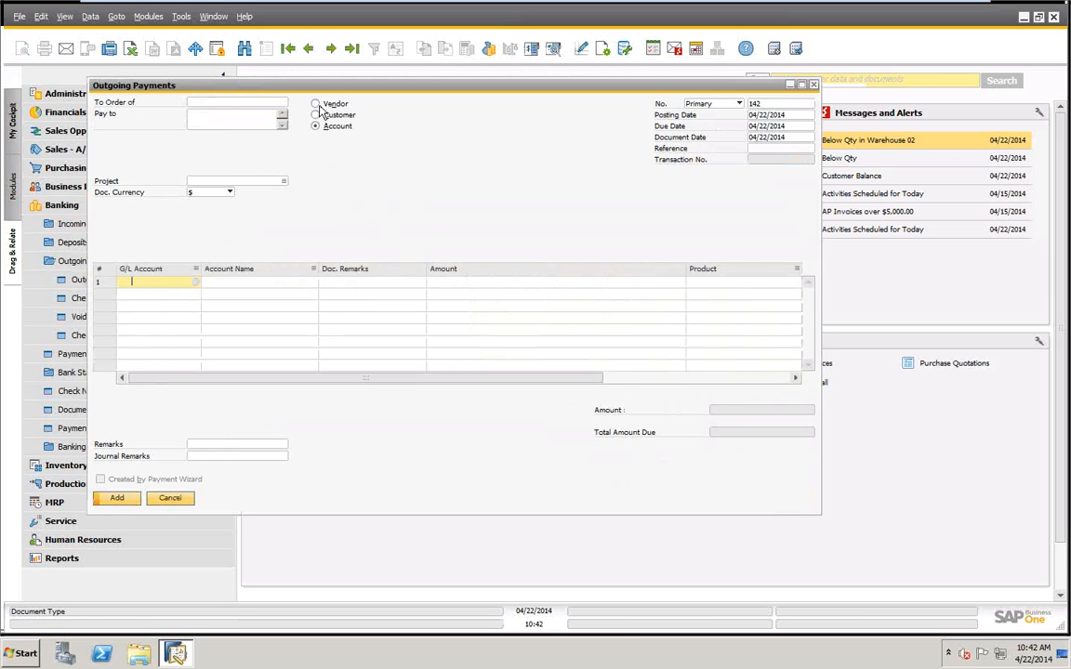
{"action": "left_click", "coordinate": [316, 104]}
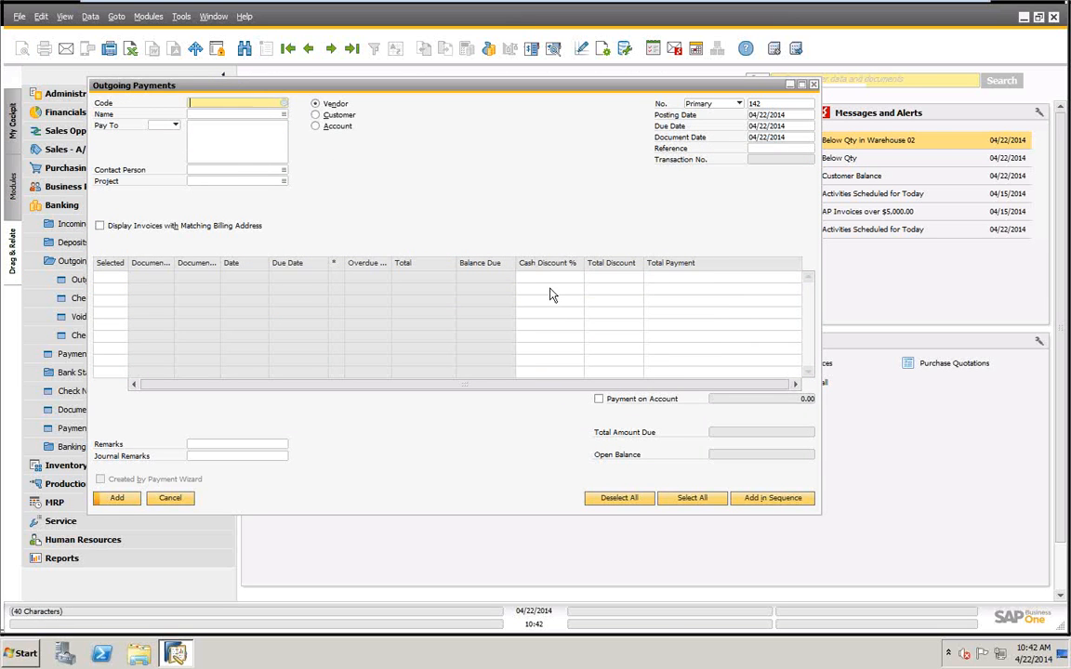
Try marking the Bank of New York check as manual in the payment means, and cancel without entering a check number.
{"action": "right_click", "coordinate": [445, 117]}
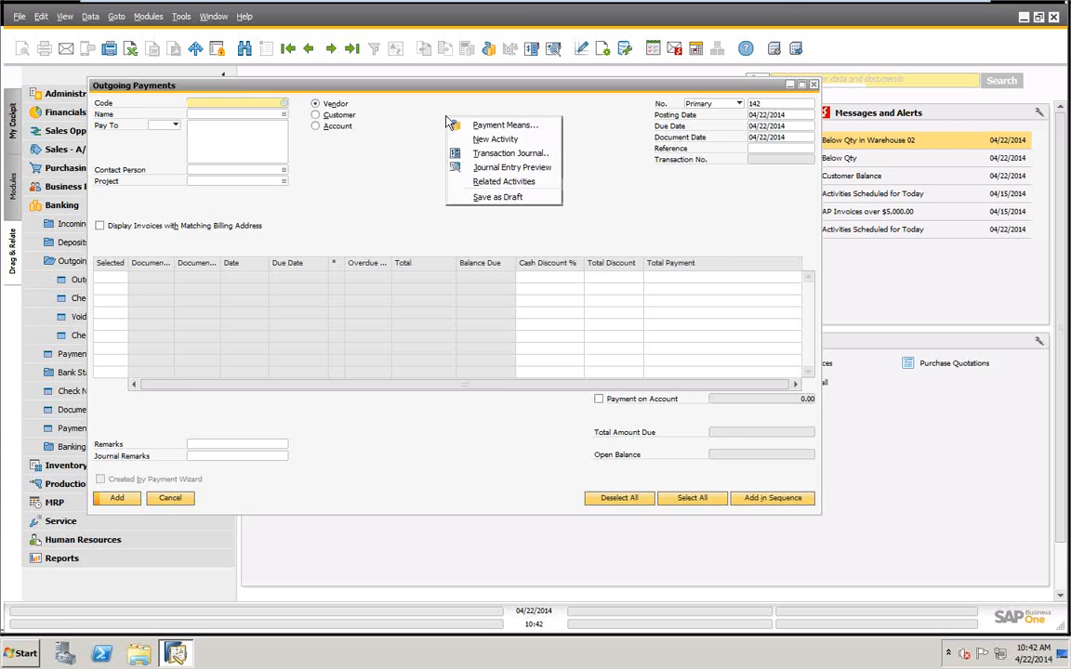
{"action": "left_click", "coordinate": [478, 123]}
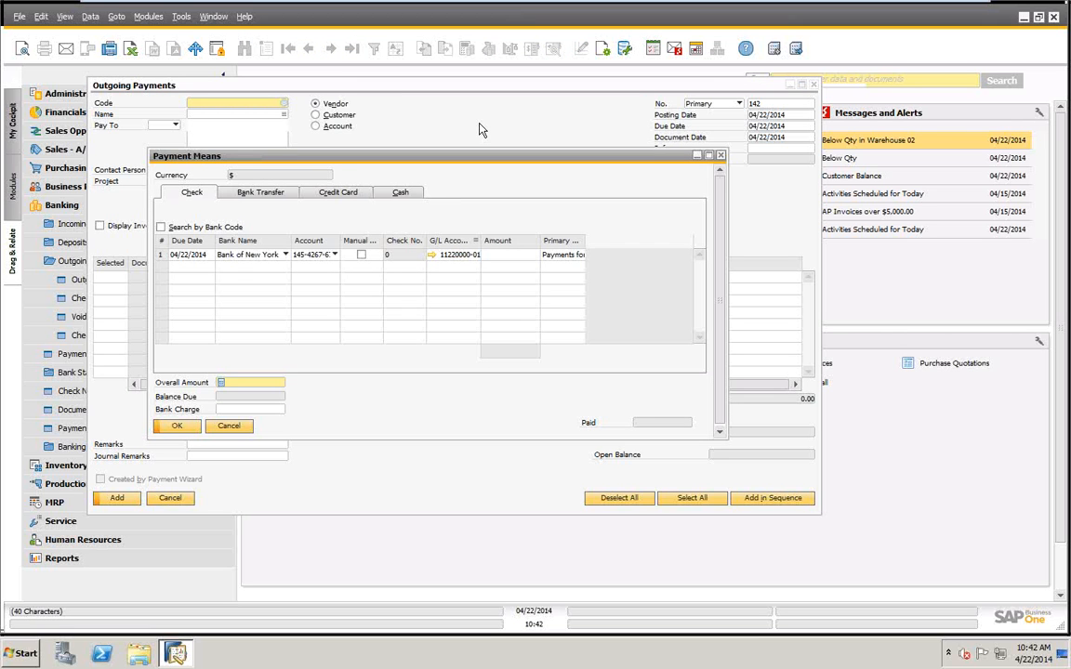
{"action": "left_click", "coordinate": [361, 255]}
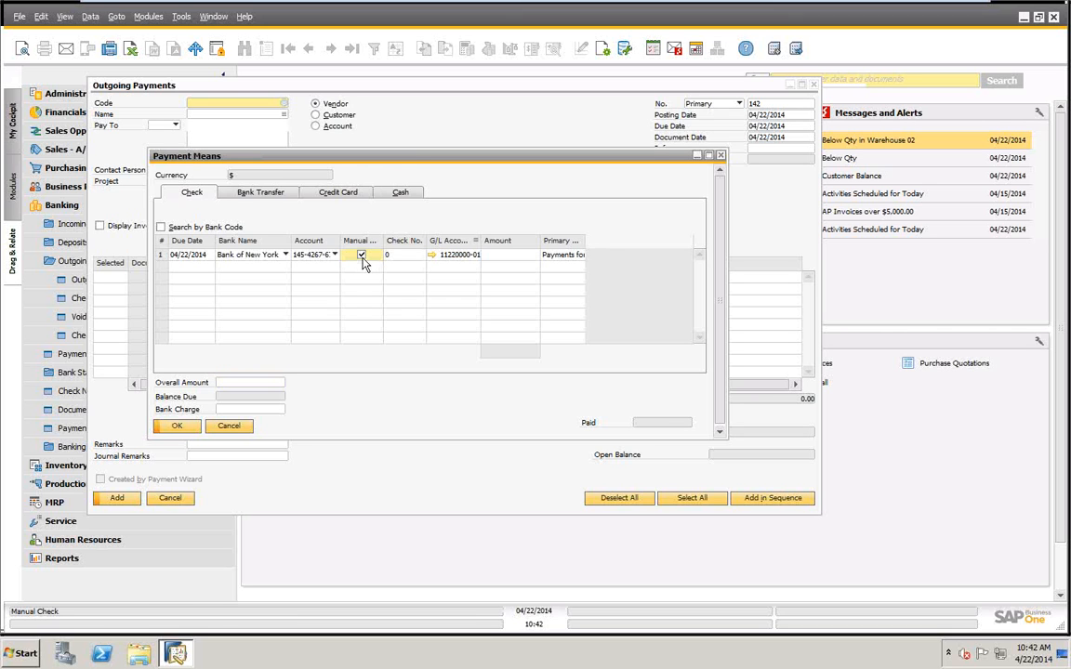
{"action": "key", "text": "Tab"}
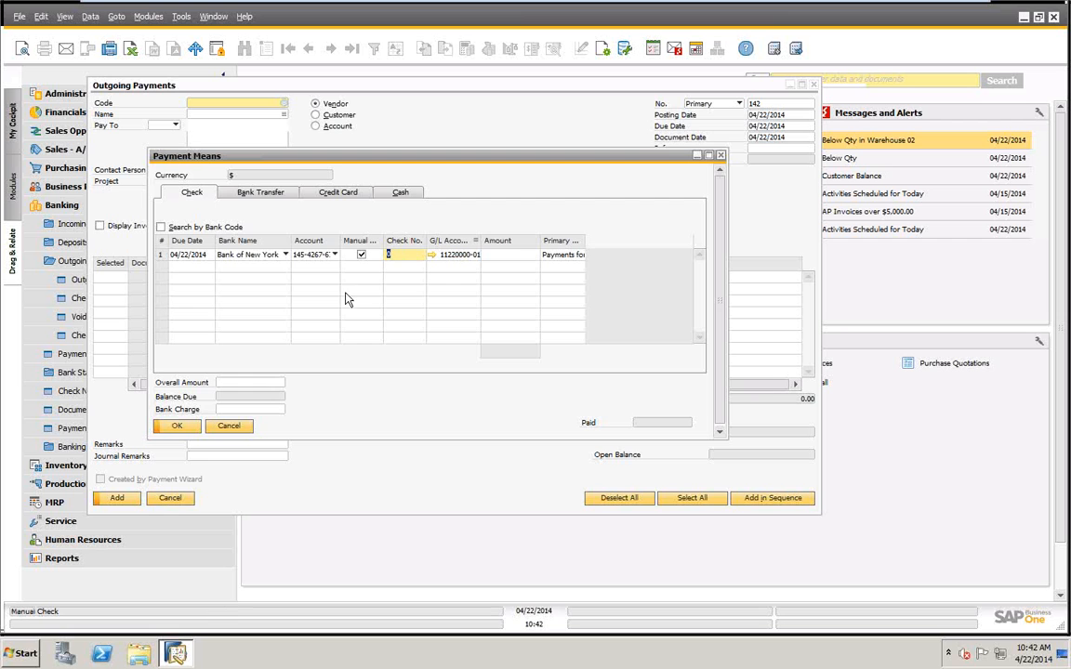
{"action": "left_click", "coordinate": [228, 426]}
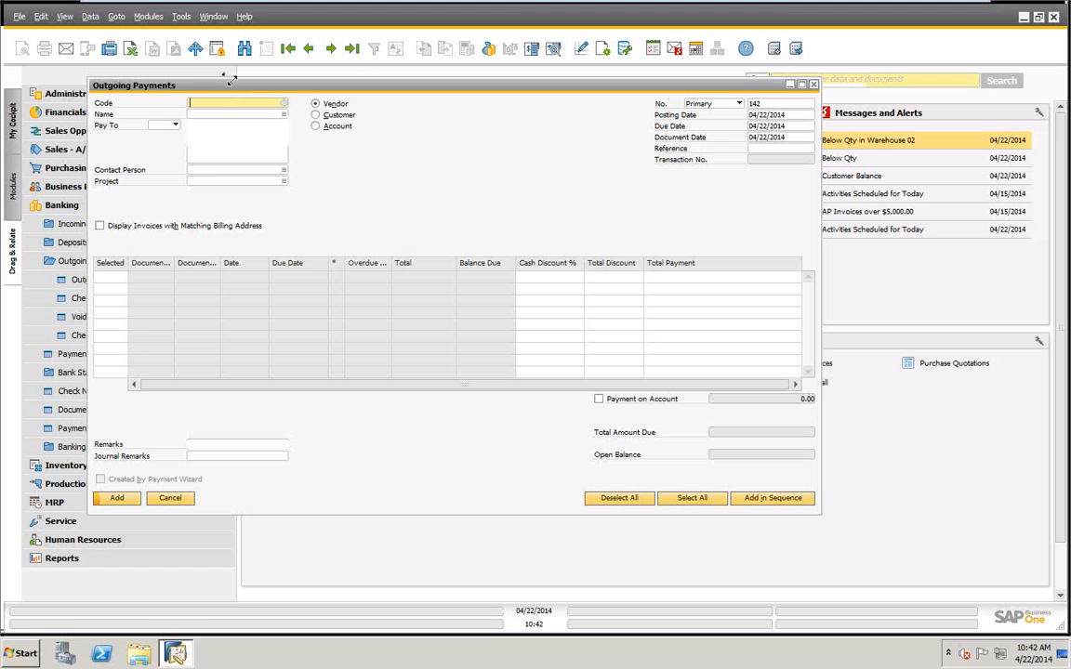
Choose Acme Associates as the vendor and set a partial payment of $200.00 for invoice 187.
{"action": "key", "text": "Tab"}
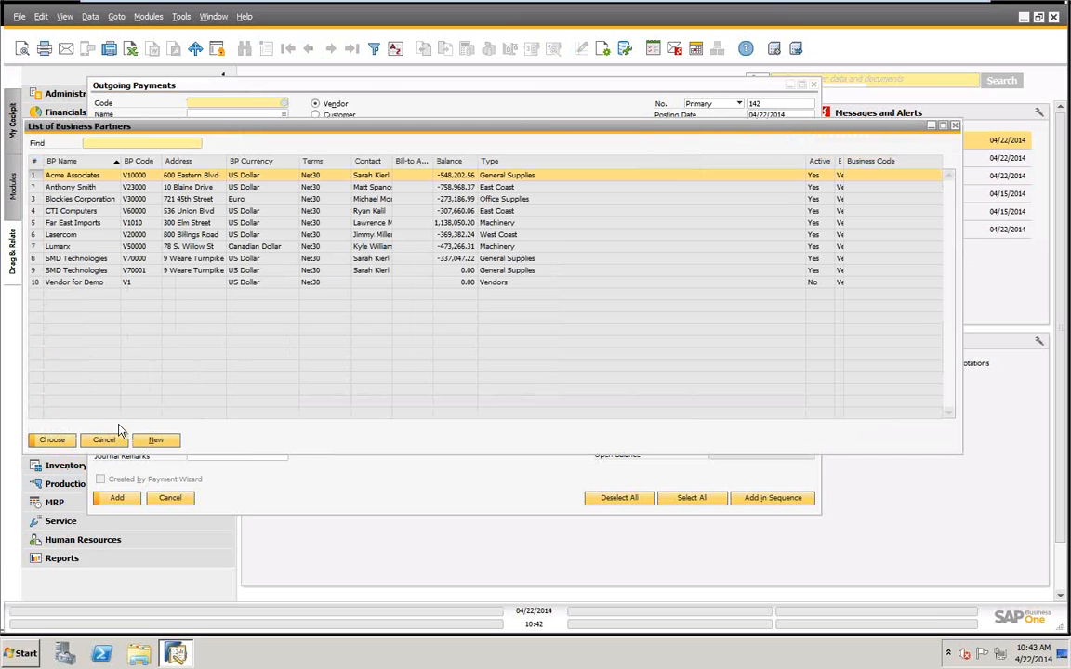
{"action": "left_click", "coordinate": [65, 443]}
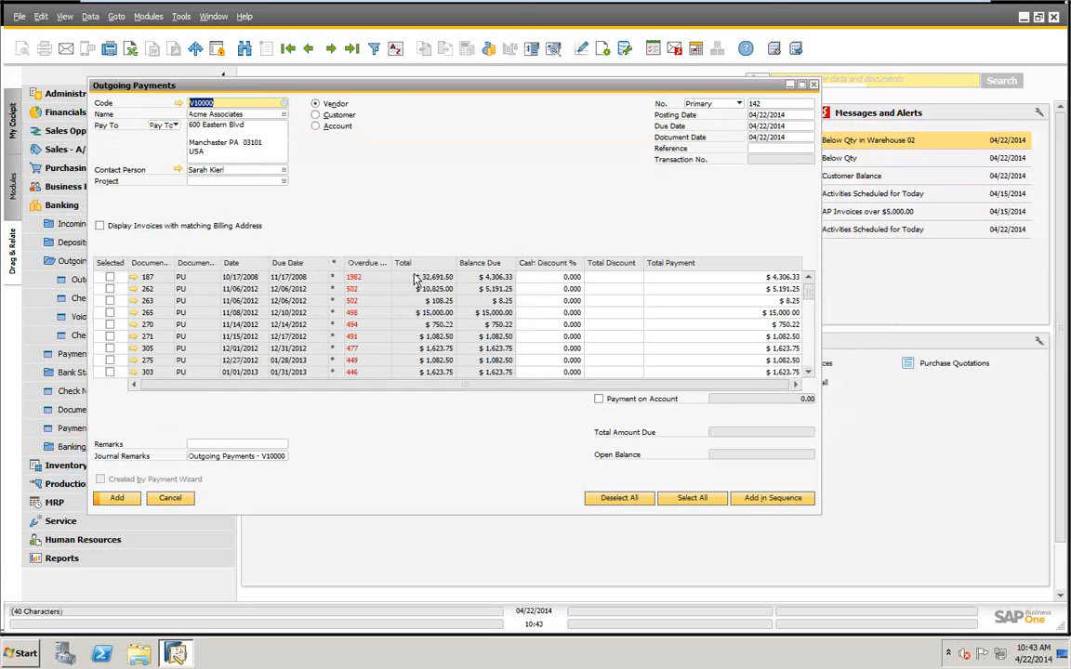
{"action": "left_click", "coordinate": [757, 278]}
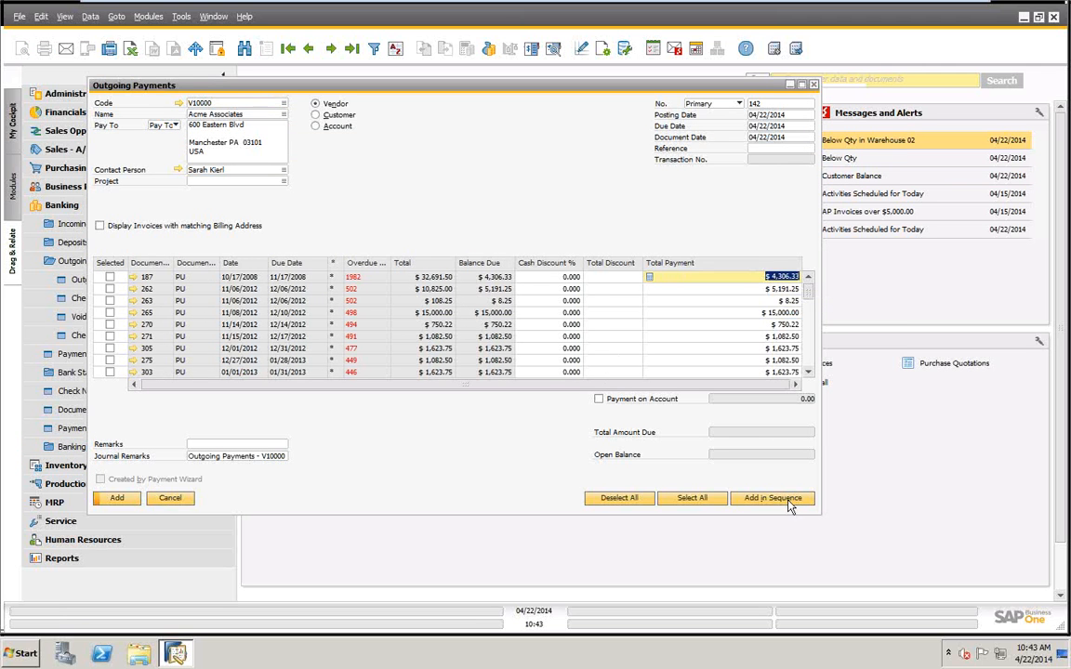
{"action": "type", "text": "1"}
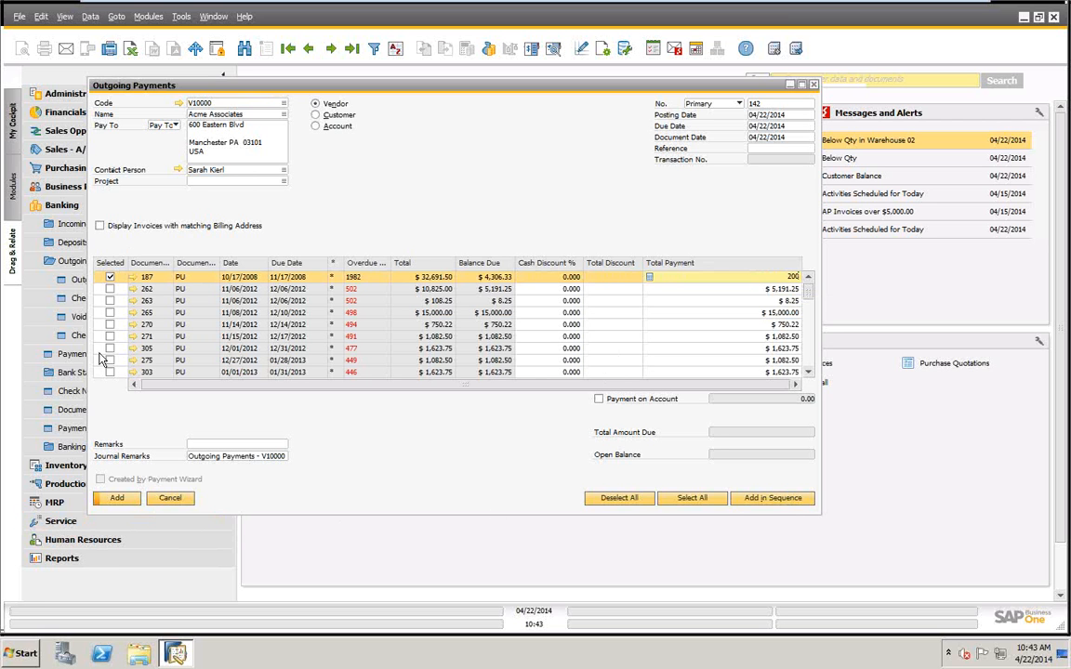
Include invoice 262 with a 10% cash discount and invoice 263 with a total discount of $1.00.
{"action": "left_click", "coordinate": [563, 289]}
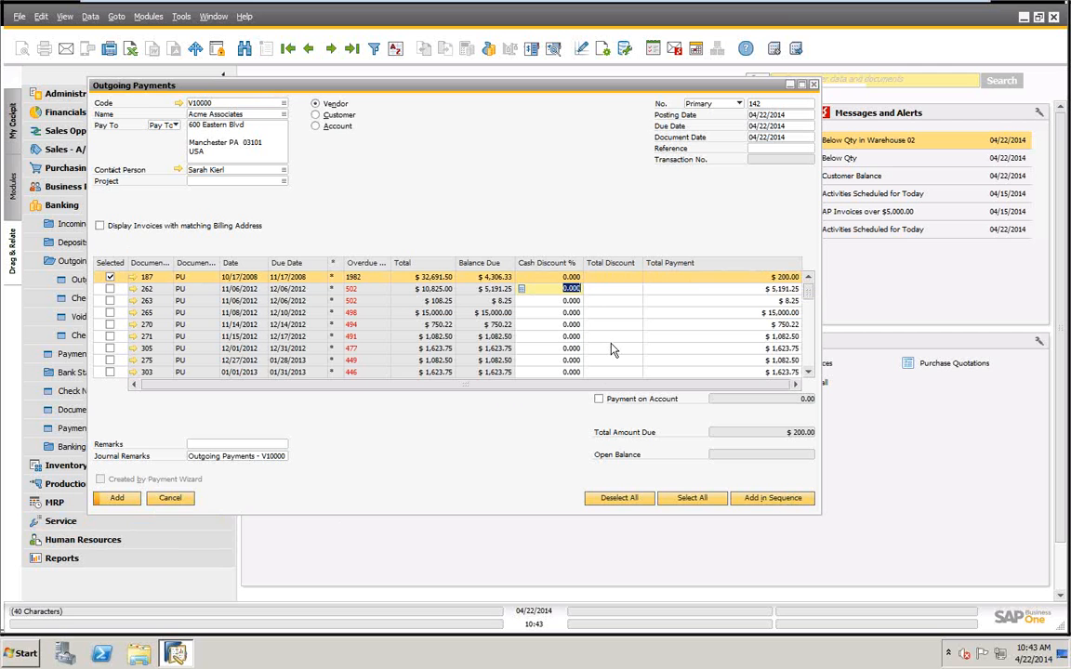
{"action": "type", "text": "10"}
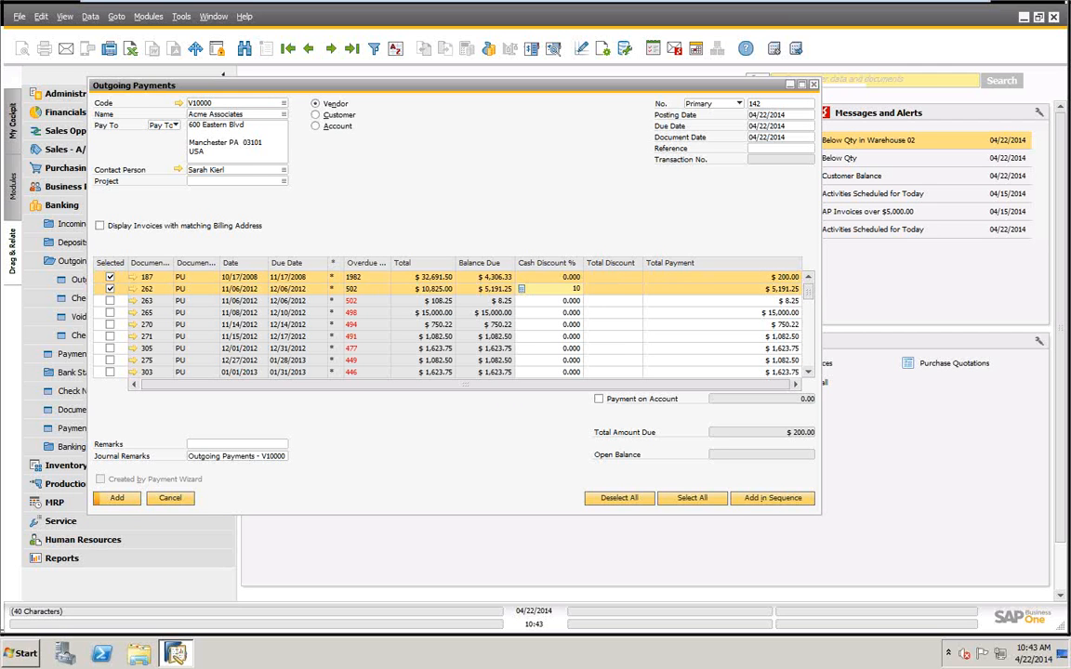
{"action": "key", "text": "Tab"}
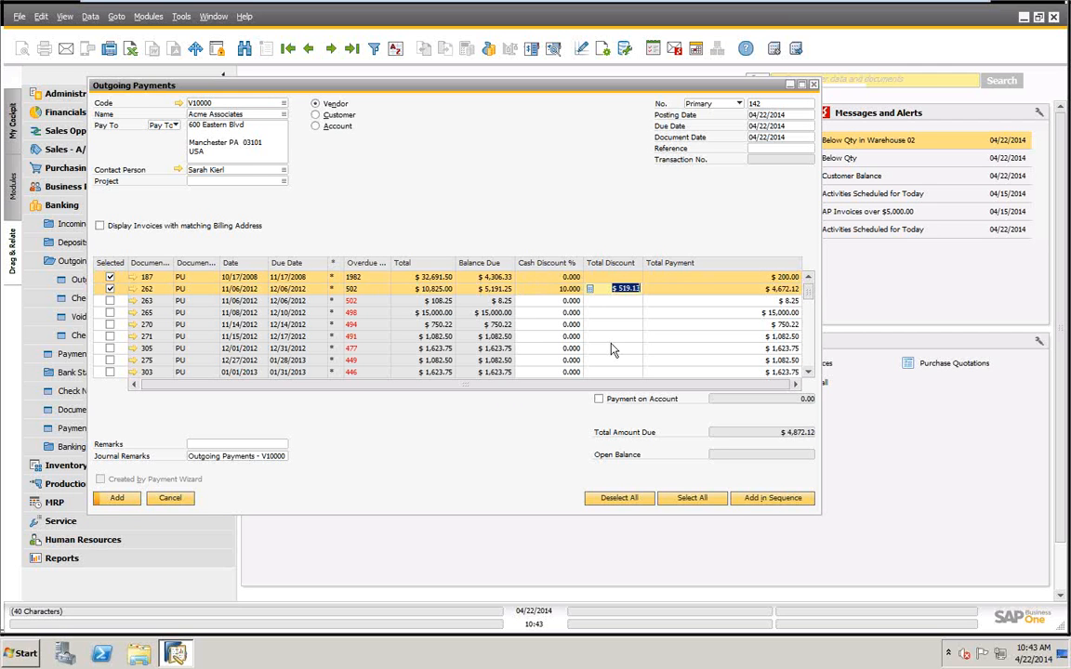
{"action": "left_click", "coordinate": [110, 301]}
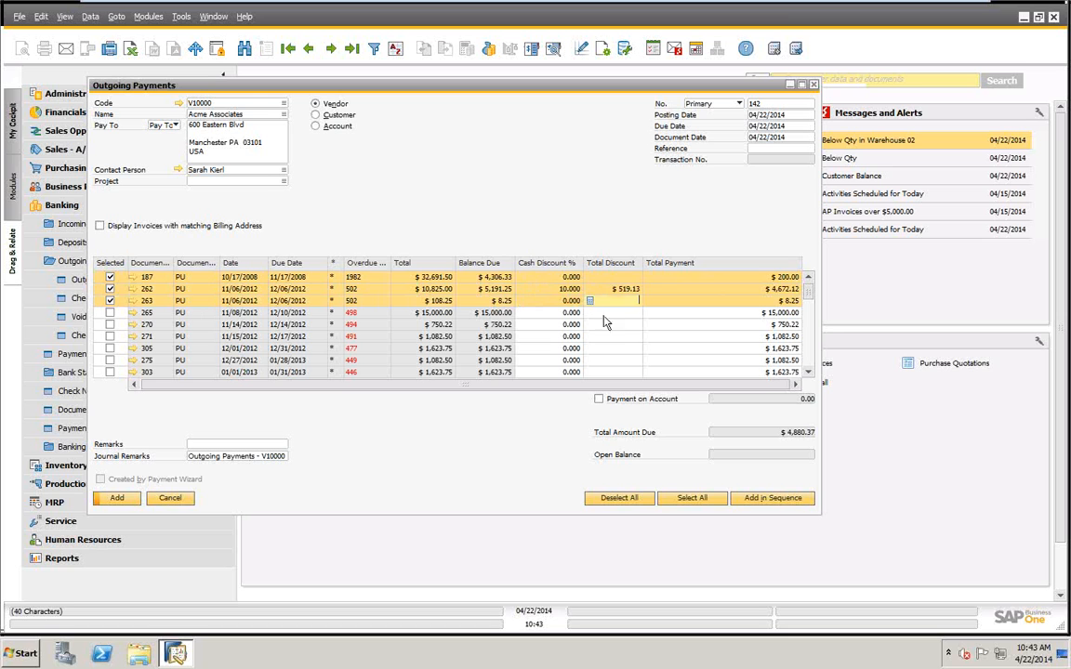
{"action": "type", "text": "1"}
{"action": "key", "text": "Tab"}
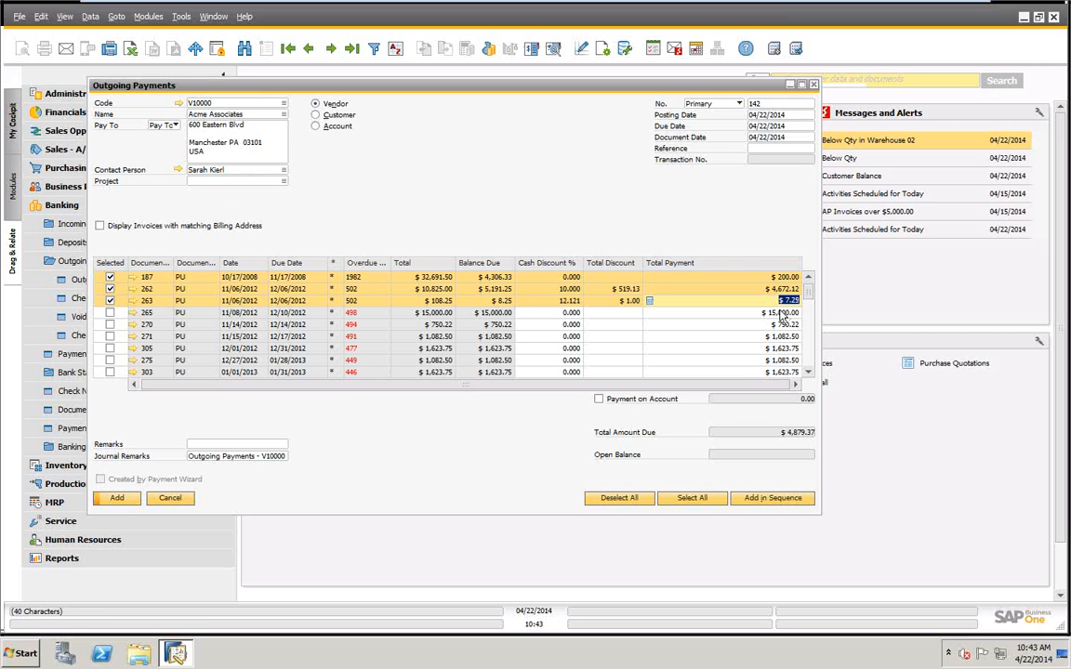
Enter a $5,000.00 Bank of New York check as the payment means for the vendor payment.
{"action": "right_click", "coordinate": [499, 125]}
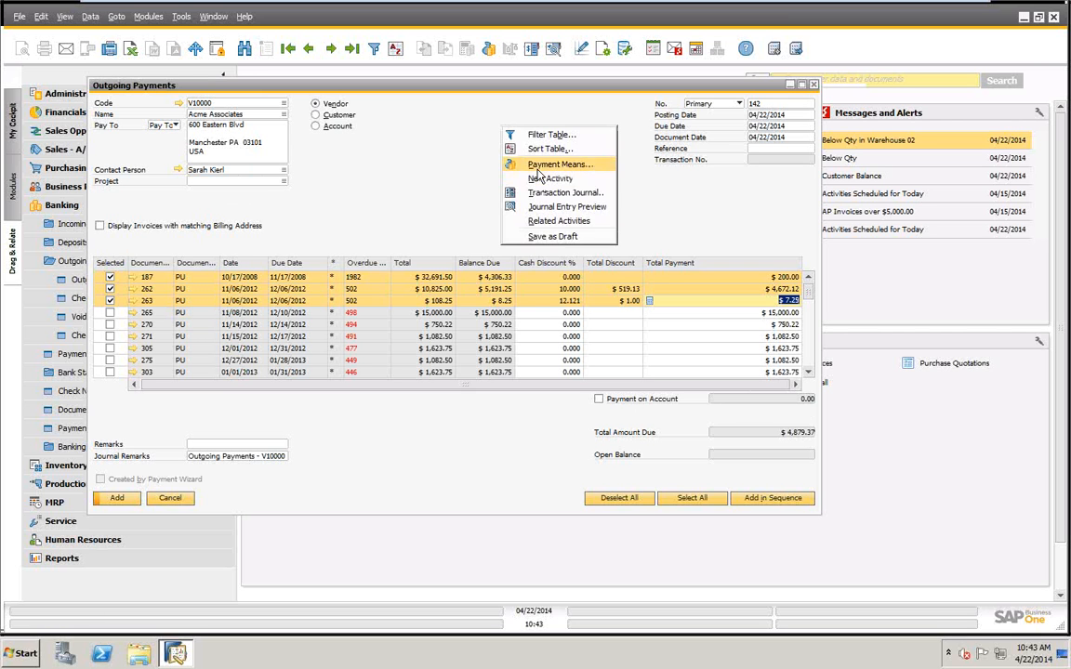
{"action": "left_click", "coordinate": [536, 166]}
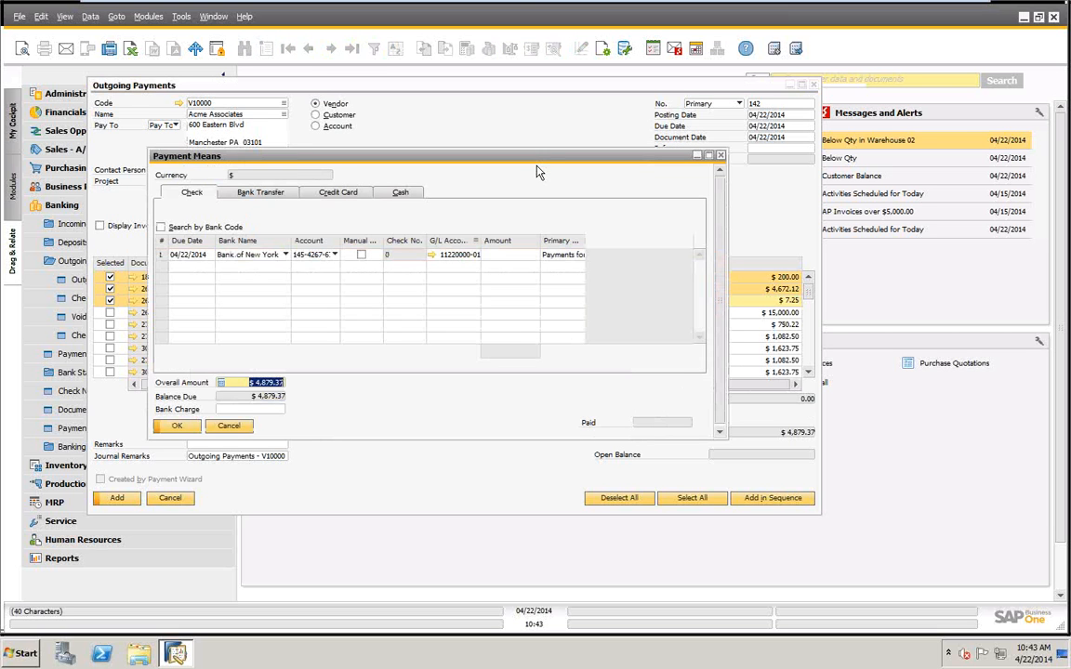
{"action": "right_click", "coordinate": [506, 255]}
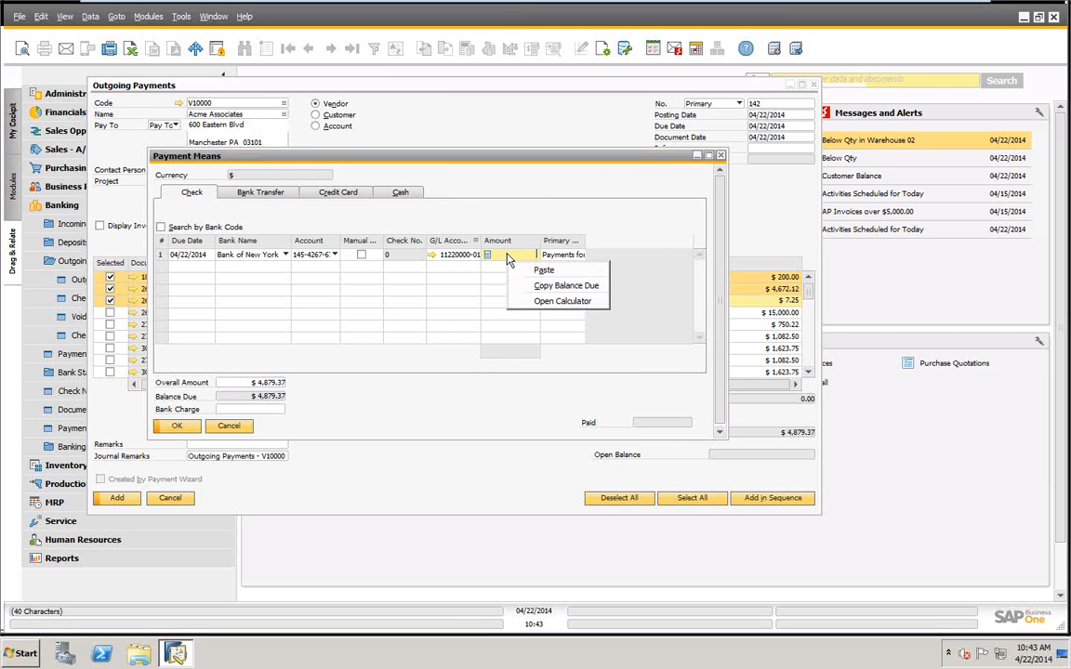
{"action": "left_click", "coordinate": [563, 286]}
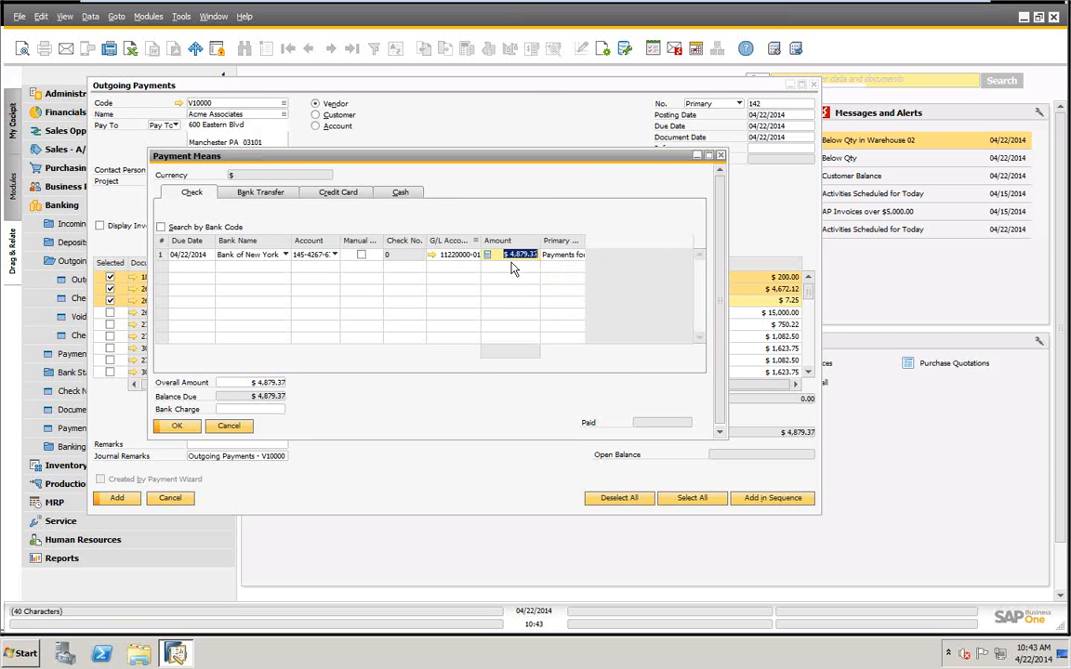
{"action": "type", "text": "5000"}
{"action": "key", "text": "Tab"}
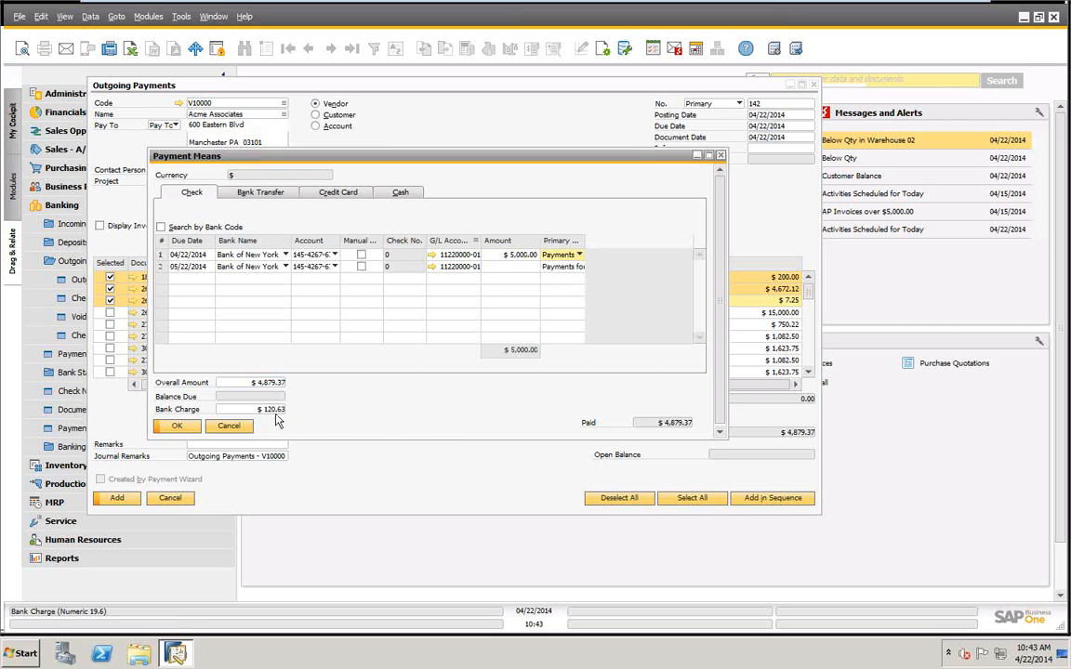
Clear the bank charge and try adding the payment, declining to post the unmatched amount as a payment on account.
{"action": "left_click_drag", "start_coordinate": [260, 410], "coordinate": [375, 433]}
{"action": "key", "text": "Delete"}
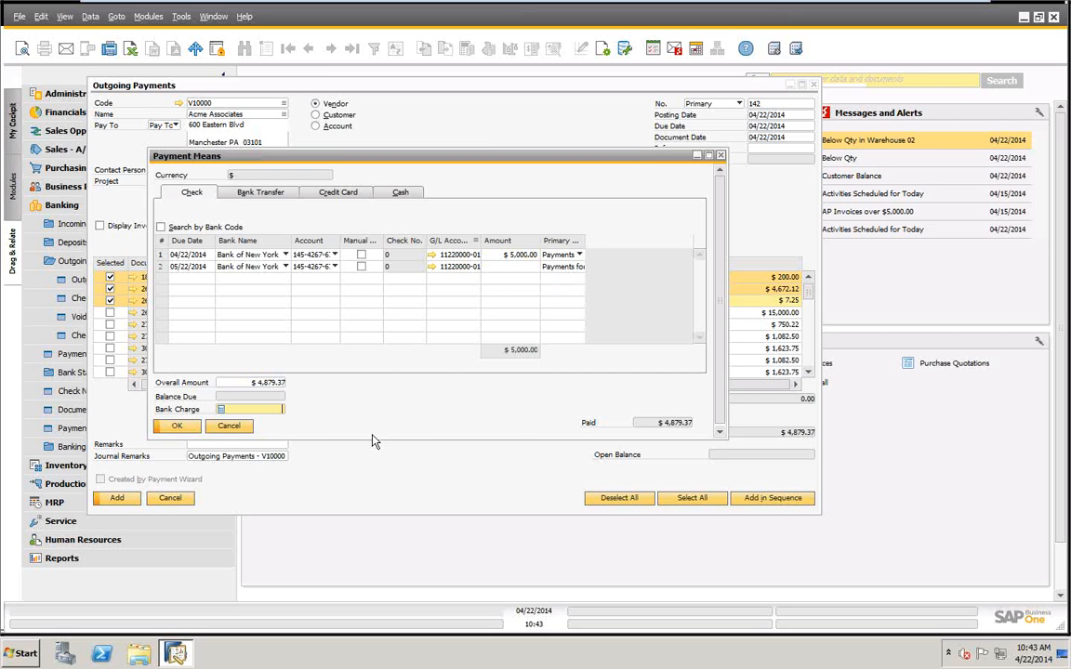
{"action": "left_click", "coordinate": [193, 428]}
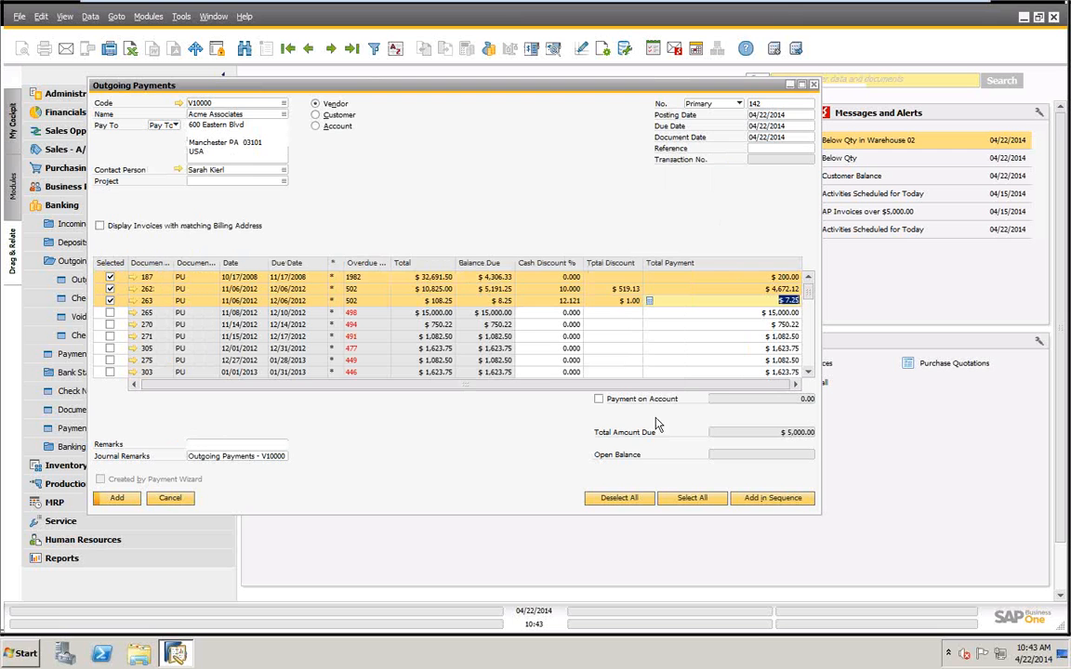
{"action": "left_click", "coordinate": [114, 499]}
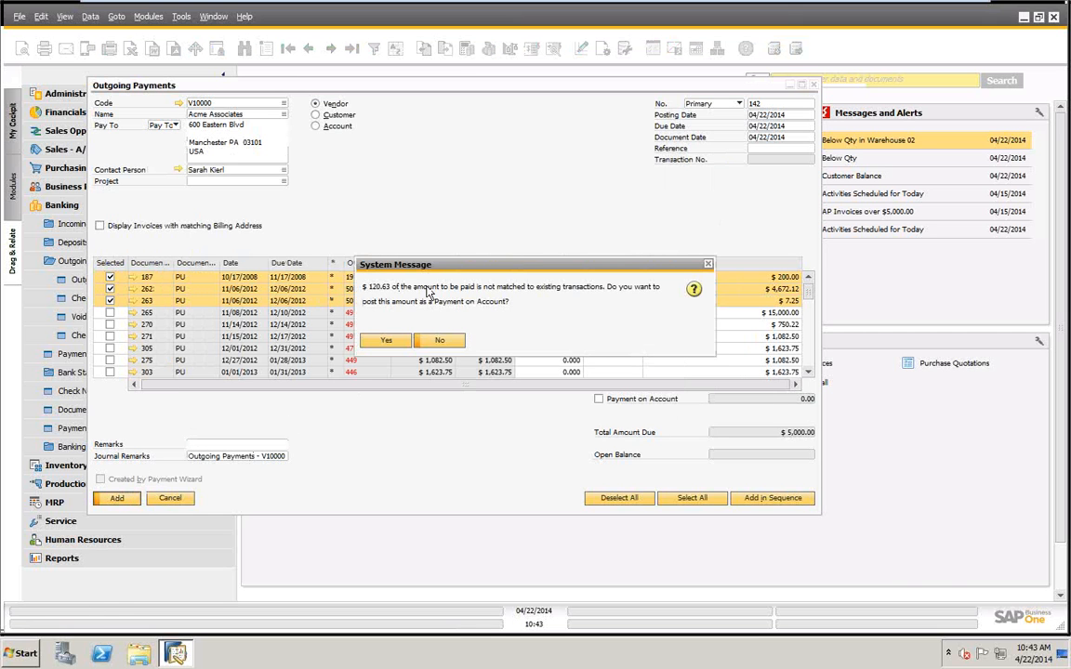
{"action": "left_click", "coordinate": [442, 341]}
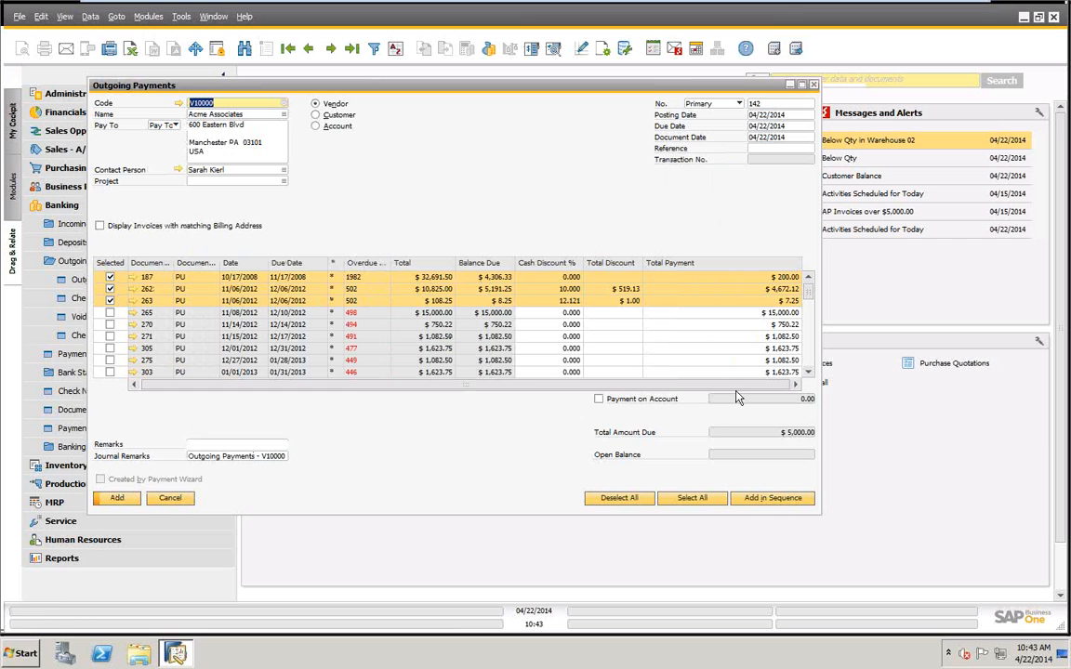
Deselect invoices 187, 262 and 263, and clear the total discounts on invoices 262 and 263.
{"action": "left_click", "coordinate": [109, 277]}
{"action": "left_click", "coordinate": [109, 289]}
{"action": "left_click", "coordinate": [110, 301]}
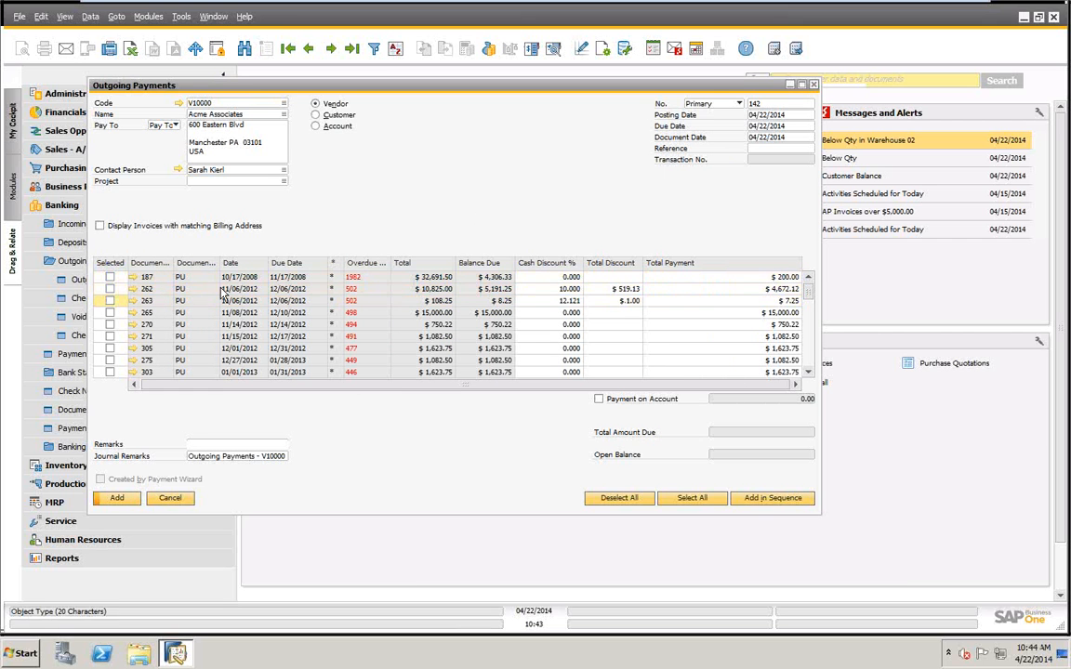
{"action": "left_click", "coordinate": [629, 289]}
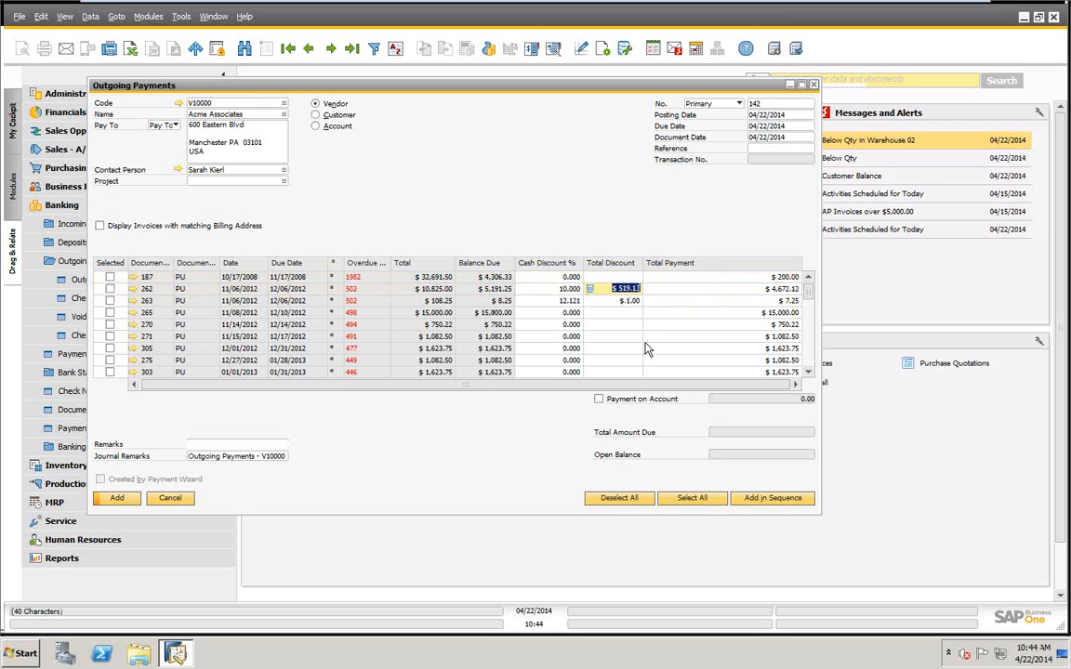
{"action": "key", "text": "Delete"}
{"action": "left_click", "coordinate": [624, 302]}
{"action": "key", "text": "Delete"}
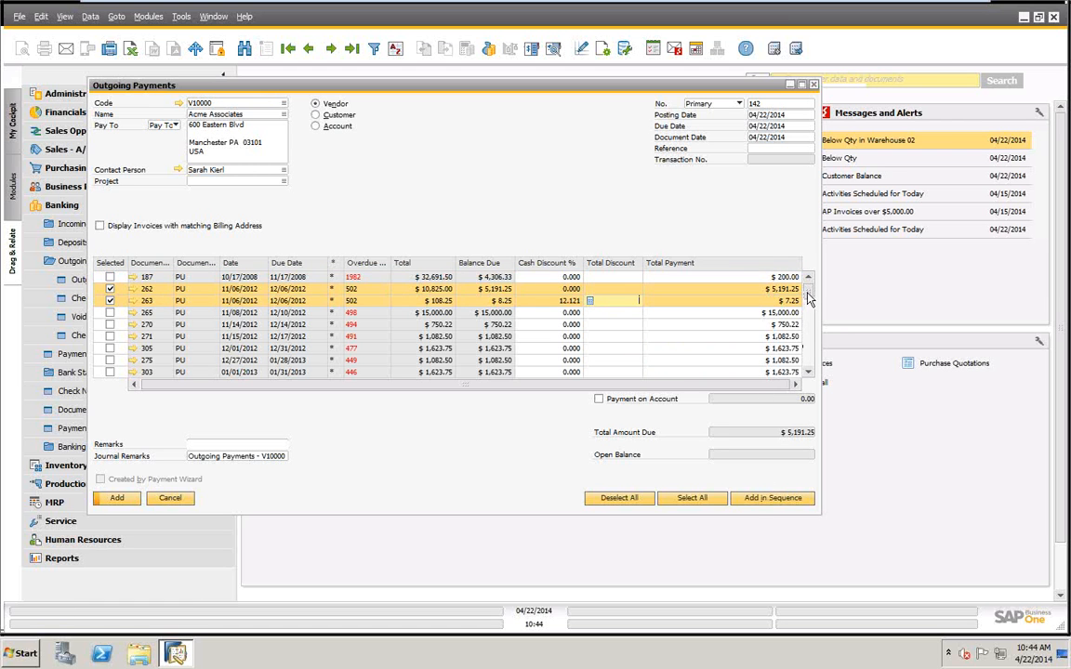
{"action": "scroll", "coordinate": [808, 335], "scroll_direction": "down", "scroll_amount": 3}
{"action": "scroll", "coordinate": [814, 346], "scroll_direction": "down", "scroll_amount": 3}
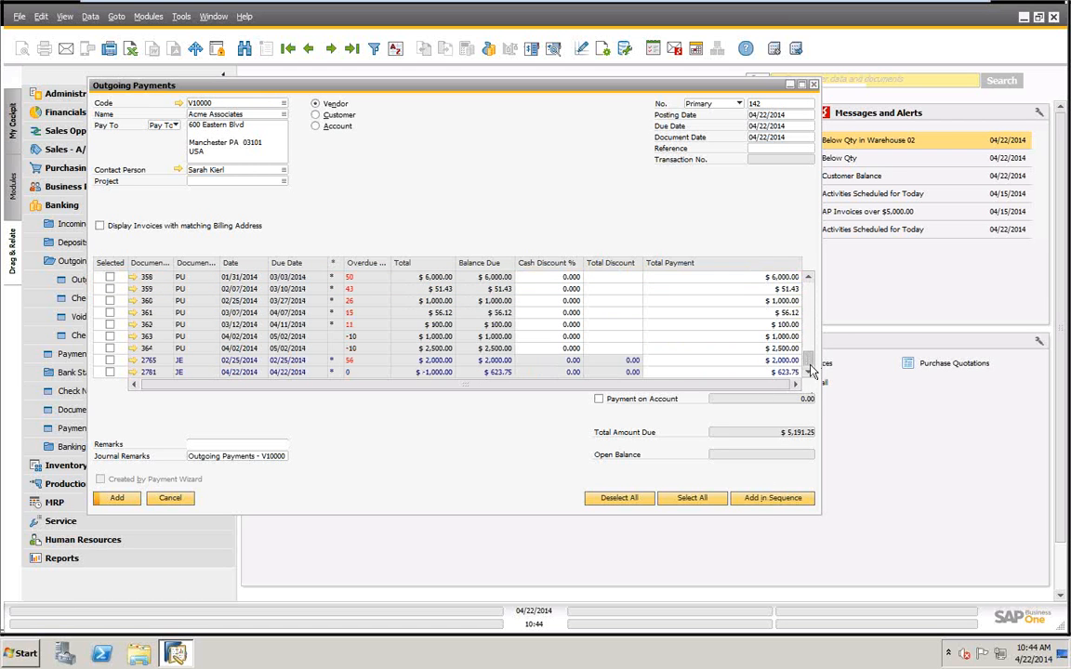
{"action": "scroll", "coordinate": [810, 363], "scroll_direction": "up", "scroll_amount": 3}
{"action": "scroll", "coordinate": [811, 362], "scroll_direction": "down", "scroll_amount": 3}
{"action": "scroll", "coordinate": [800, 335], "scroll_direction": "up", "scroll_amount": 5}
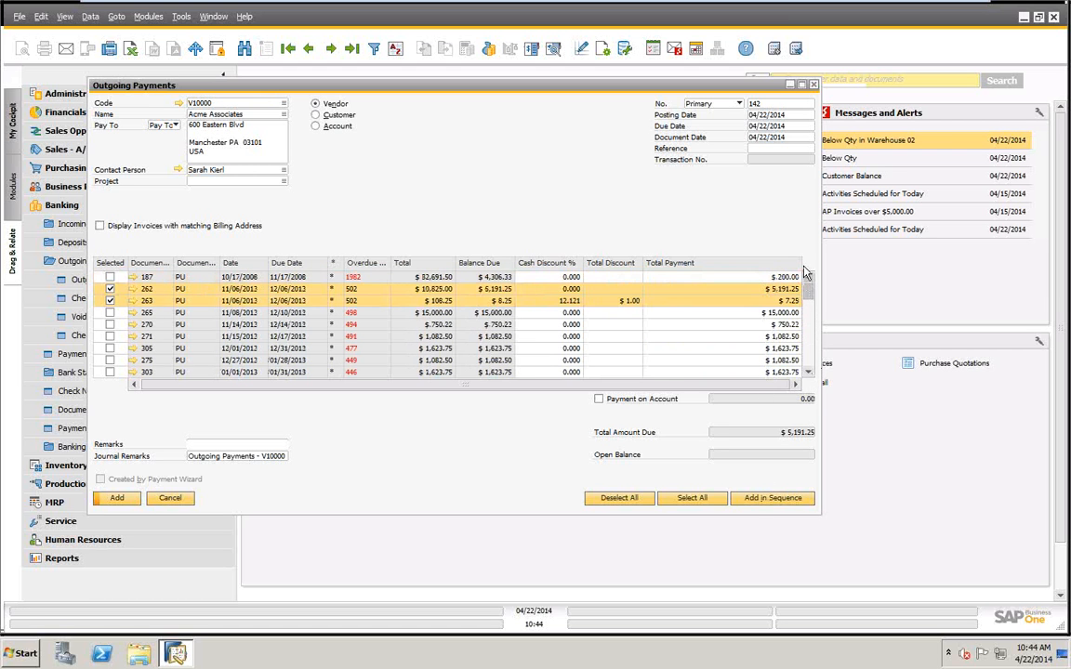
Set the first check's amount to $6,000.00 in the payment means and allocate the payment to the invoices in sequence.
{"action": "right_click", "coordinate": [455, 107]}
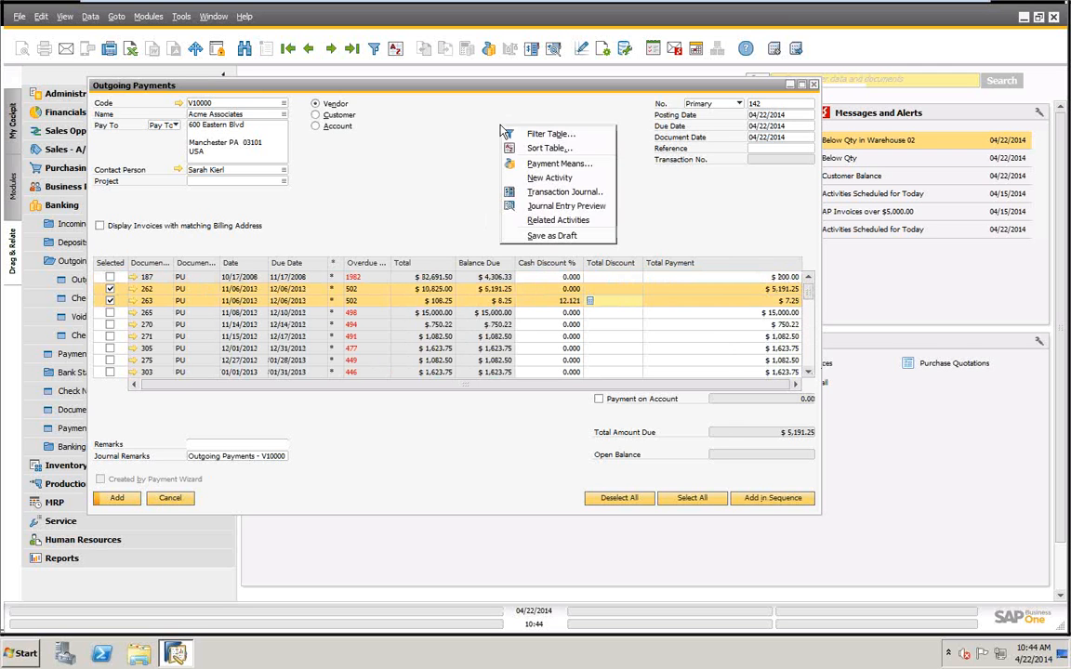
{"action": "left_click", "coordinate": [546, 166]}
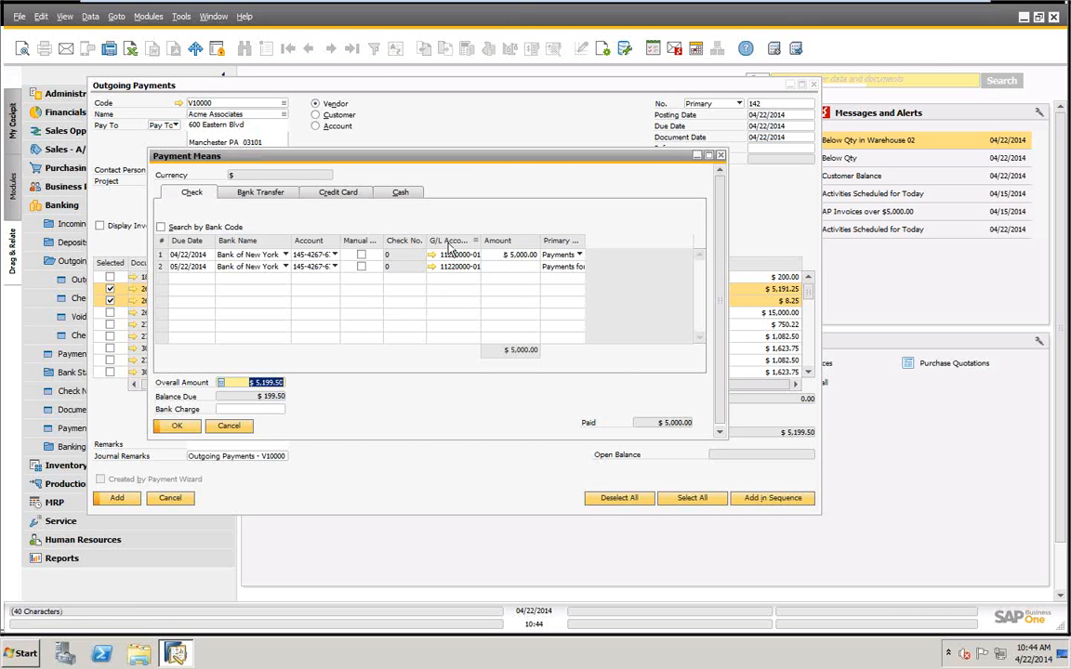
{"action": "left_click", "coordinate": [497, 254]}
{"action": "type", "text": "15"}
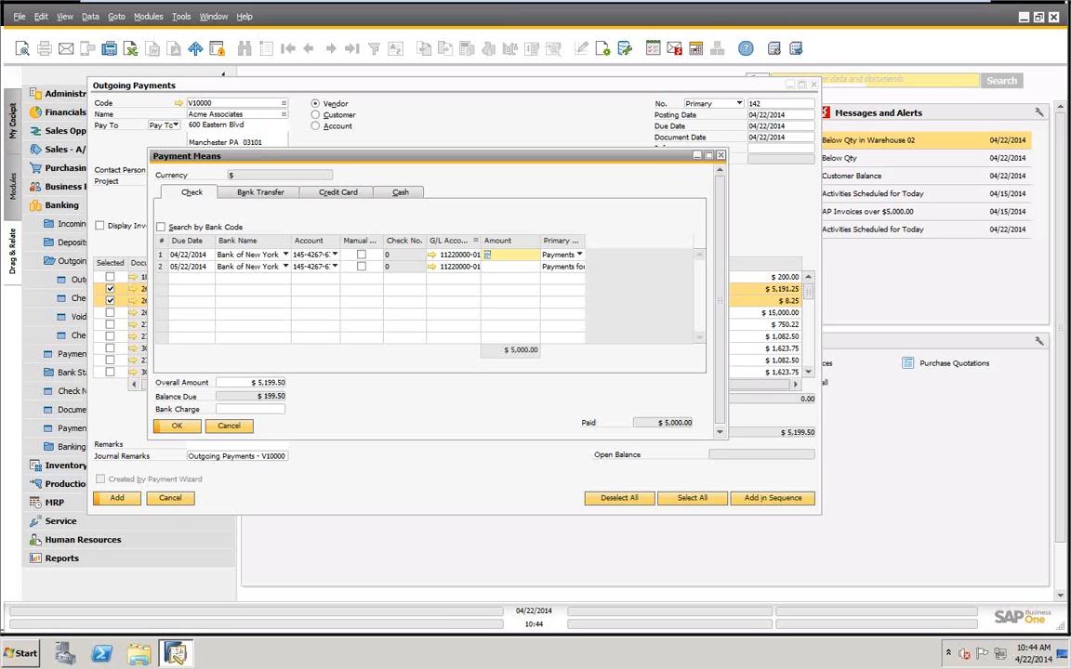
{"action": "type", "text": "6000"}
{"action": "key", "text": "Tab"}
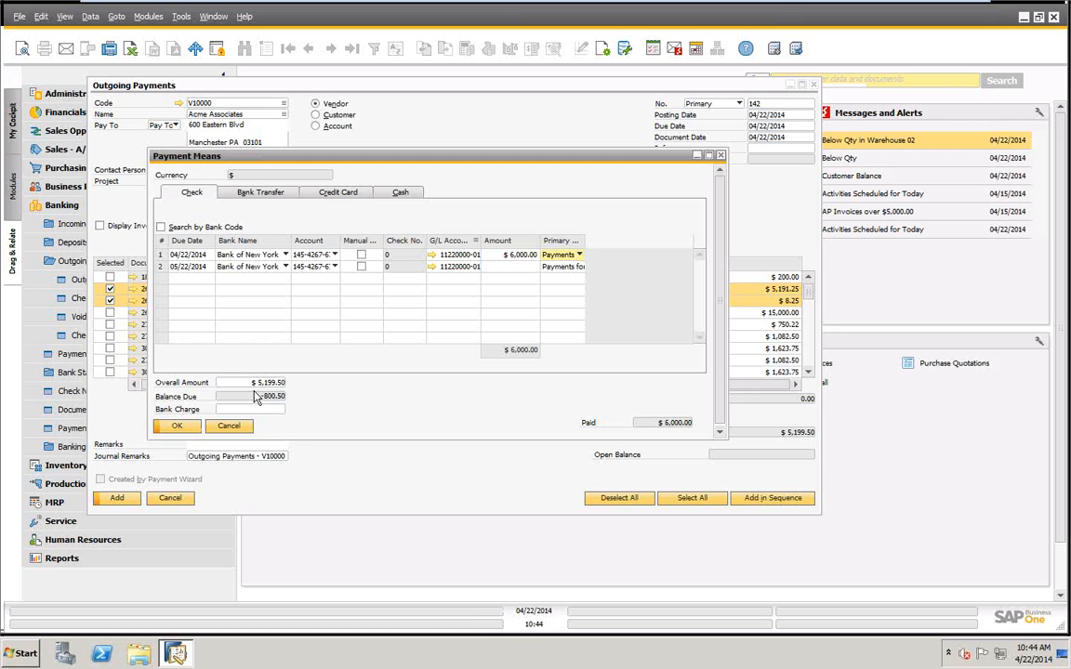
{"action": "left_click", "coordinate": [173, 426]}
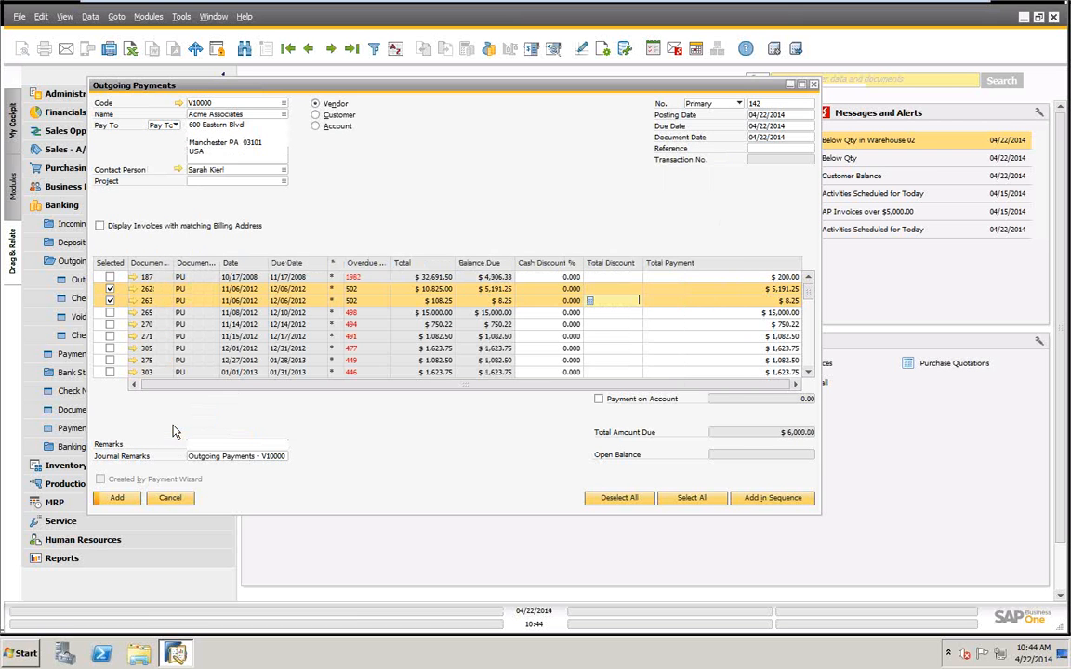
{"action": "left_click", "coordinate": [760, 499]}
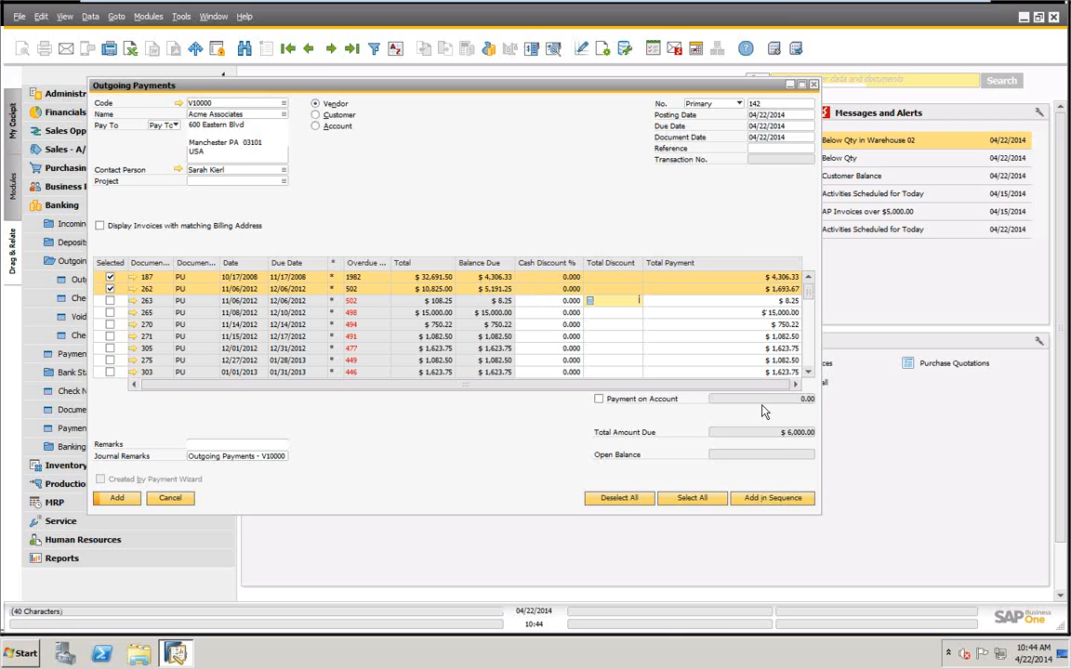
Deselect invoices 187 and 262 and cancel the outgoing payment without adding it.
{"action": "left_click", "coordinate": [110, 277]}
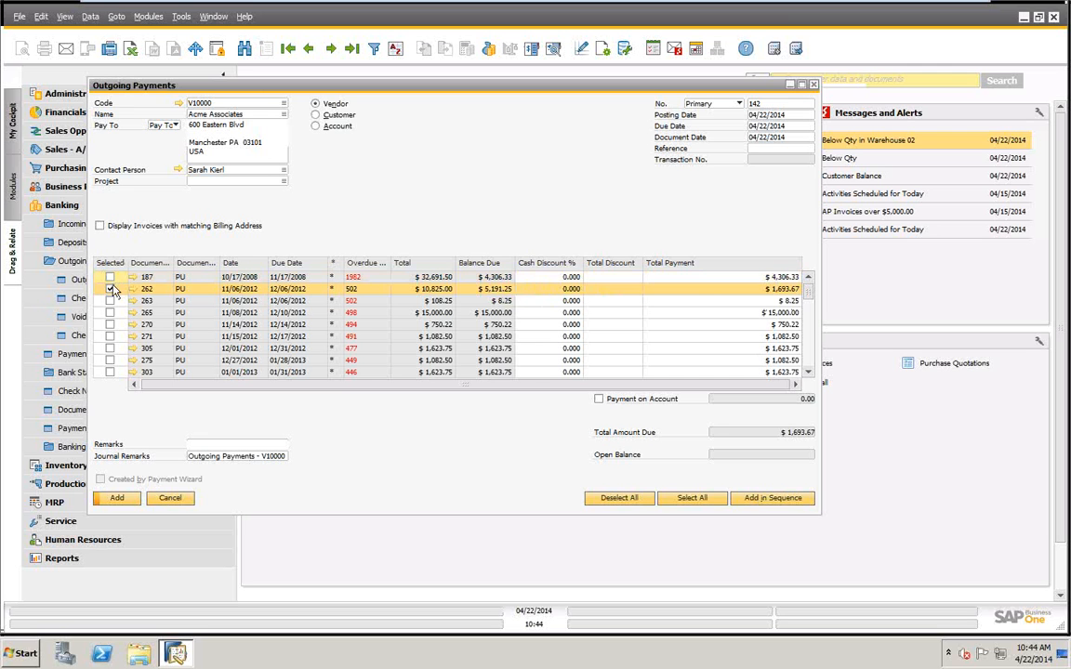
{"action": "left_click", "coordinate": [111, 289]}
{"action": "right_click", "coordinate": [490, 151]}
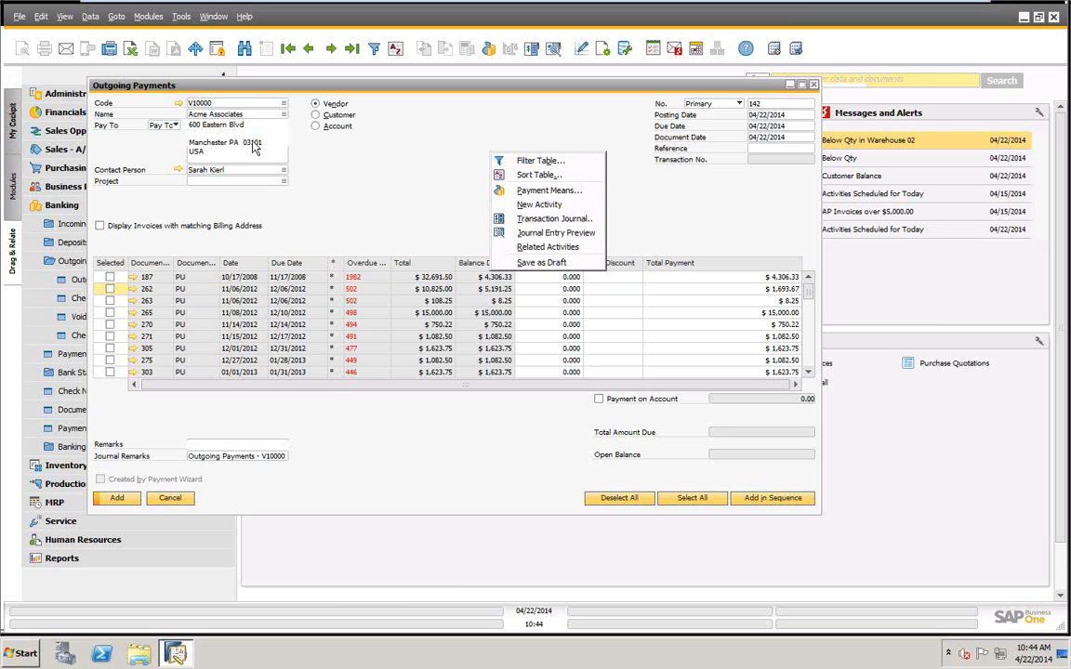
{"action": "left_click", "coordinate": [168, 499]}
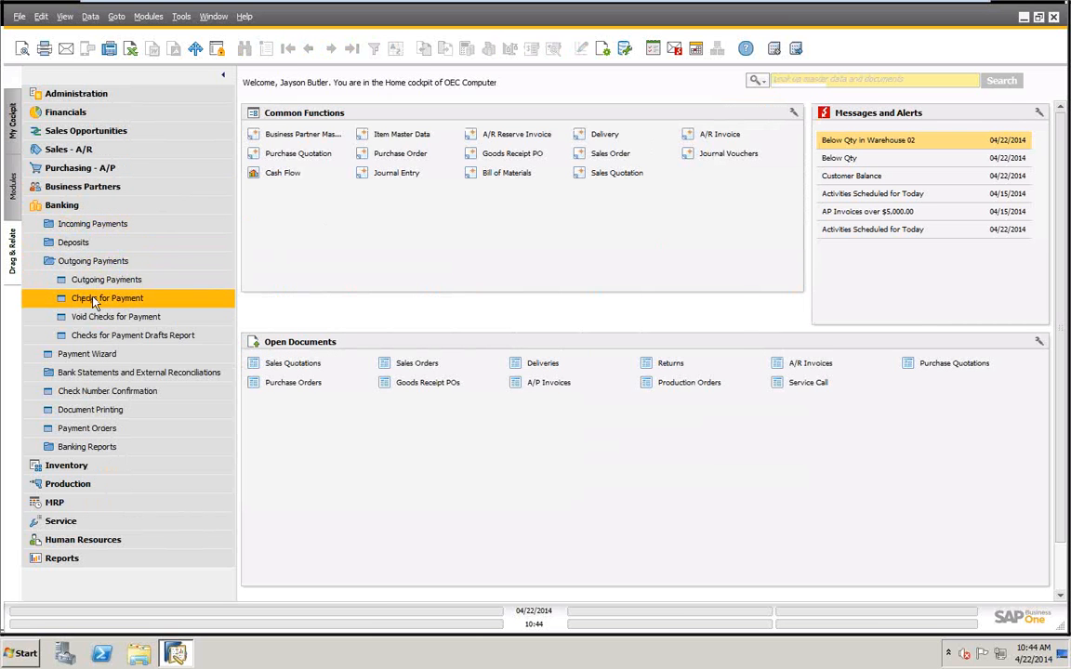
Examine the last three Checks for Payment records, including their Pay to Order of names, and close the window.
{"action": "left_click", "coordinate": [99, 299]}
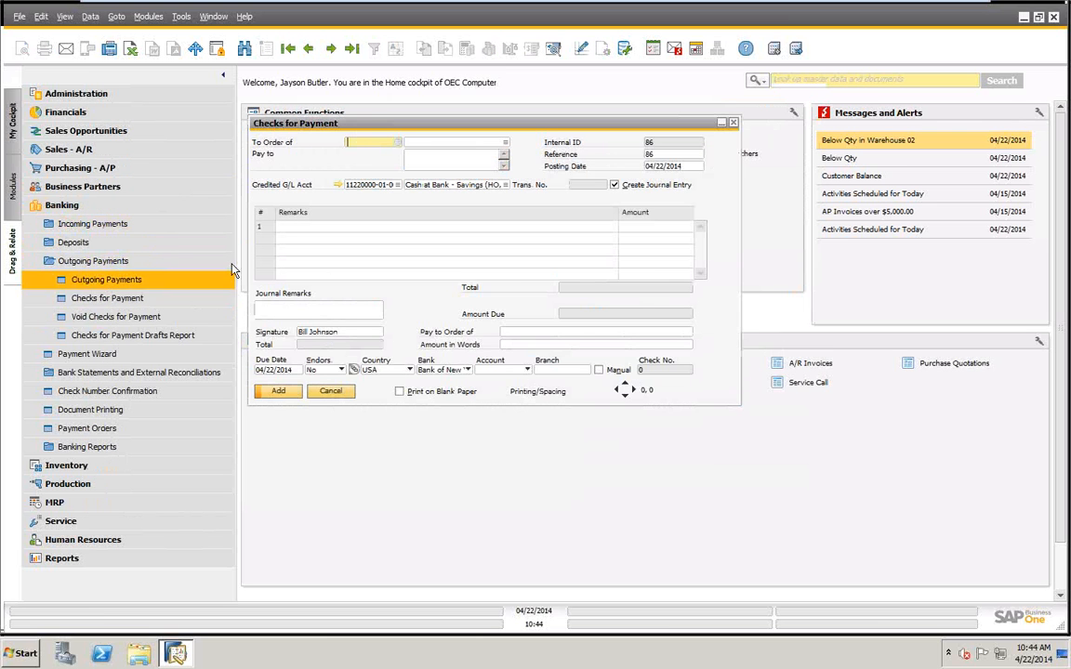
{"action": "left_click", "coordinate": [352, 48]}
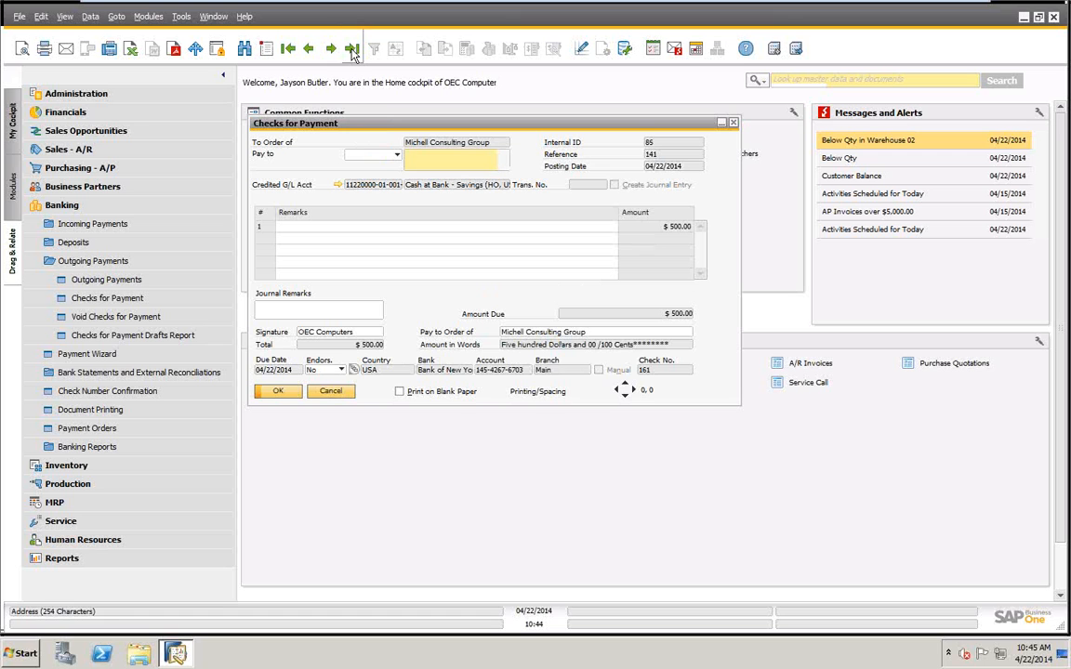
{"action": "left_click_drag", "start_coordinate": [351, 123], "coordinate": [373, 125]}
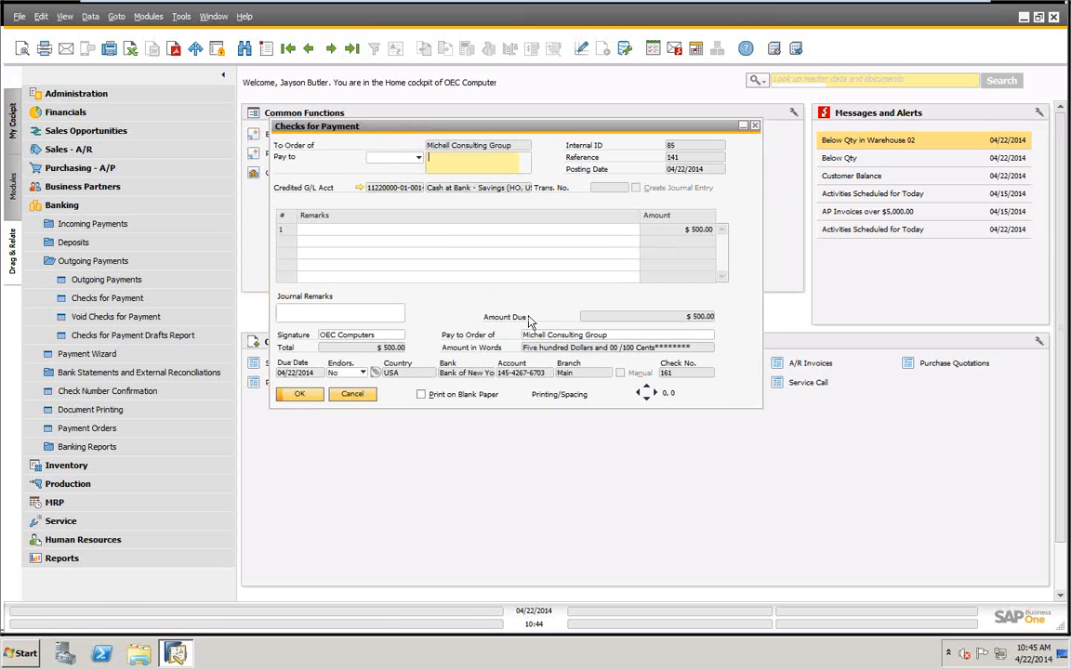
{"action": "left_click", "coordinate": [615, 338]}
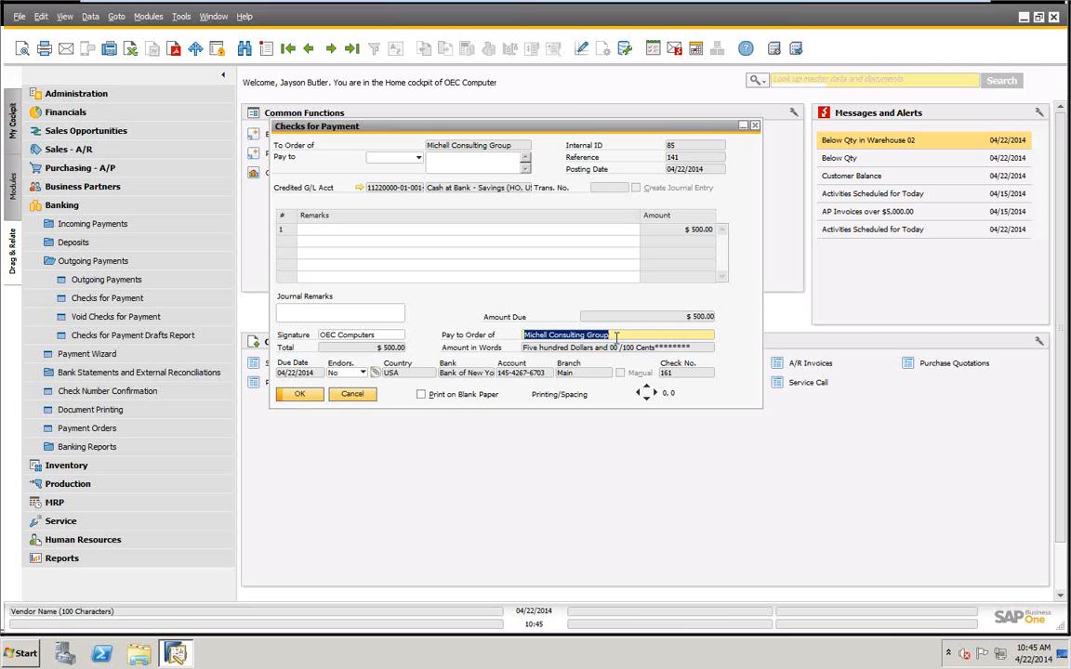
{"action": "left_click", "coordinate": [311, 50]}
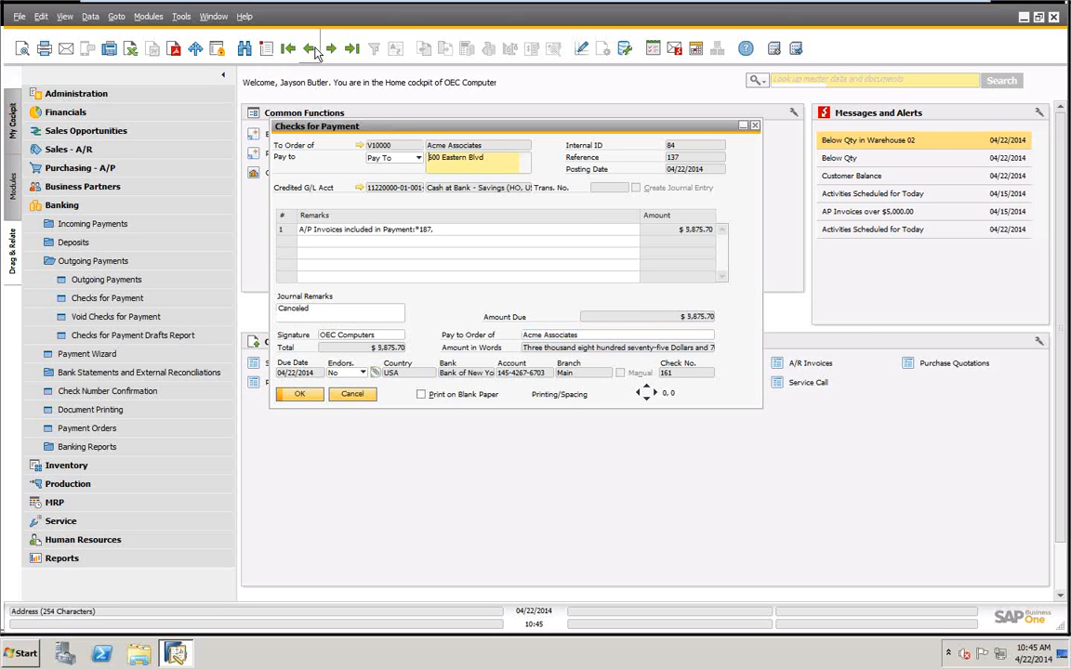
{"action": "left_click", "coordinate": [603, 335]}
{"action": "left_click", "coordinate": [309, 48]}
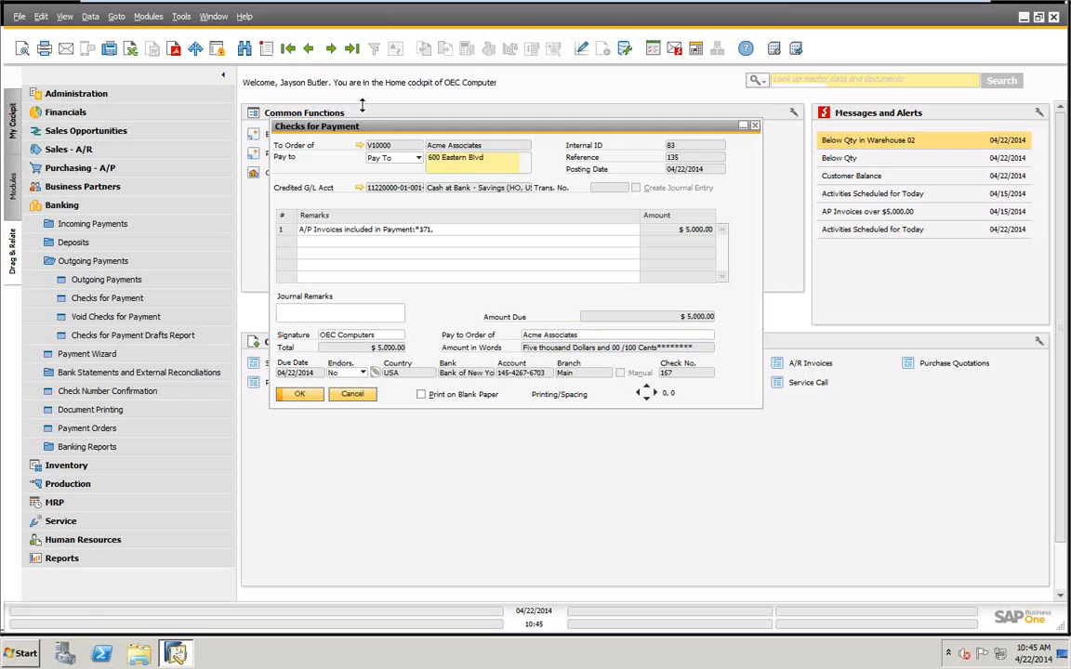
{"action": "left_click", "coordinate": [352, 394]}
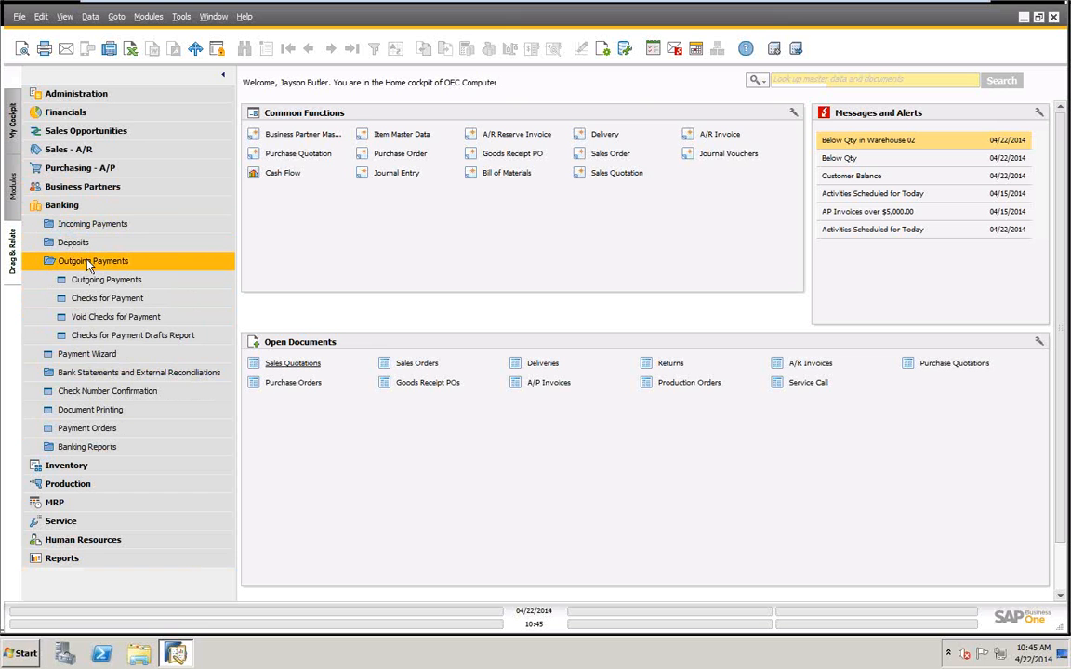
Examine the Bank of New York checks waiting in Document Printing and the available Print Checks options, and cancel without printing.
{"action": "left_click", "coordinate": [87, 262]}
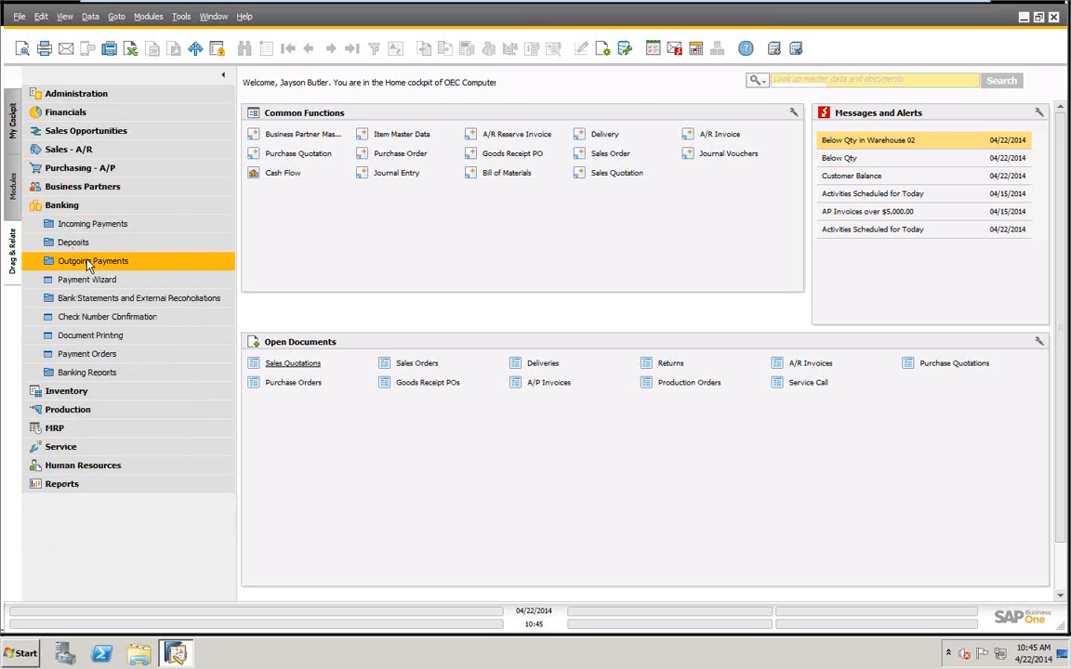
{"action": "left_click", "coordinate": [93, 341]}
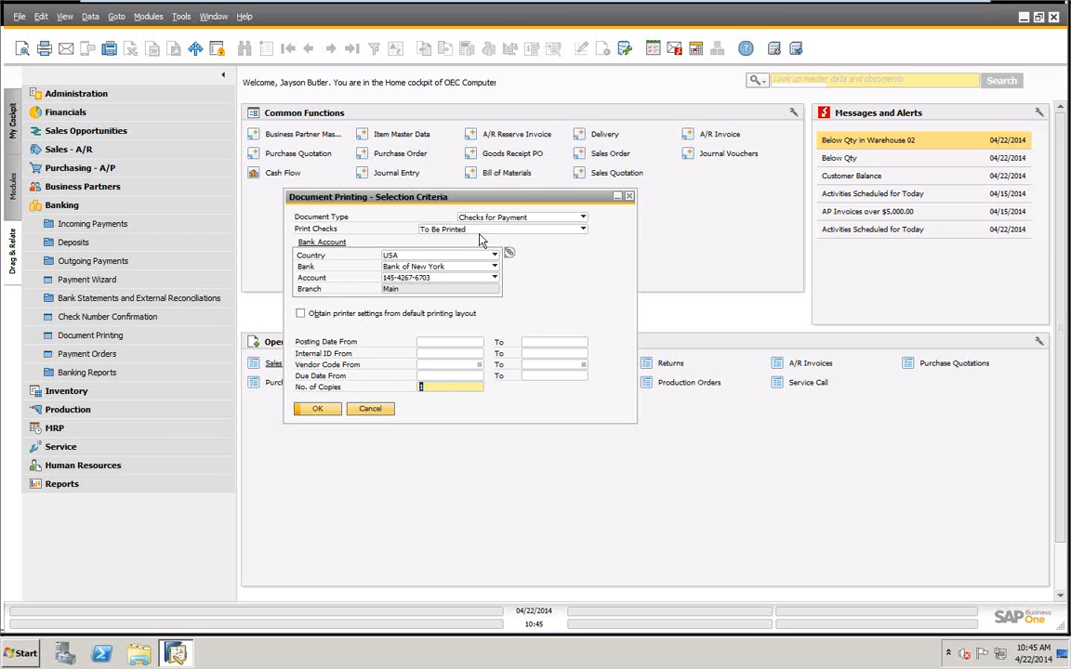
{"action": "left_click", "coordinate": [325, 405]}
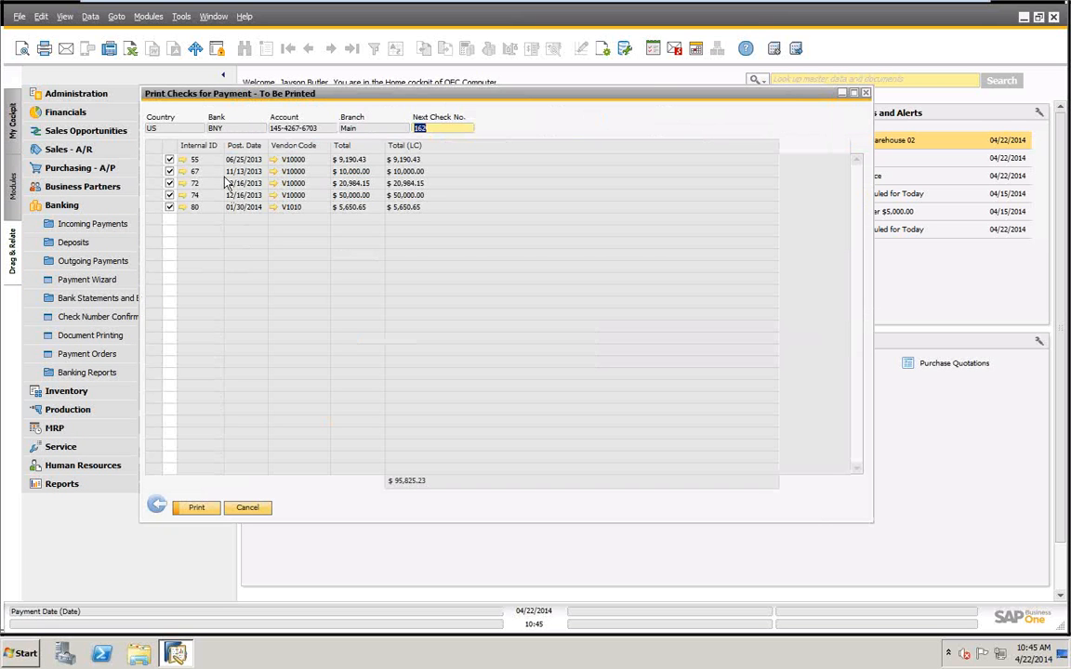
{"action": "left_click", "coordinate": [247, 508]}
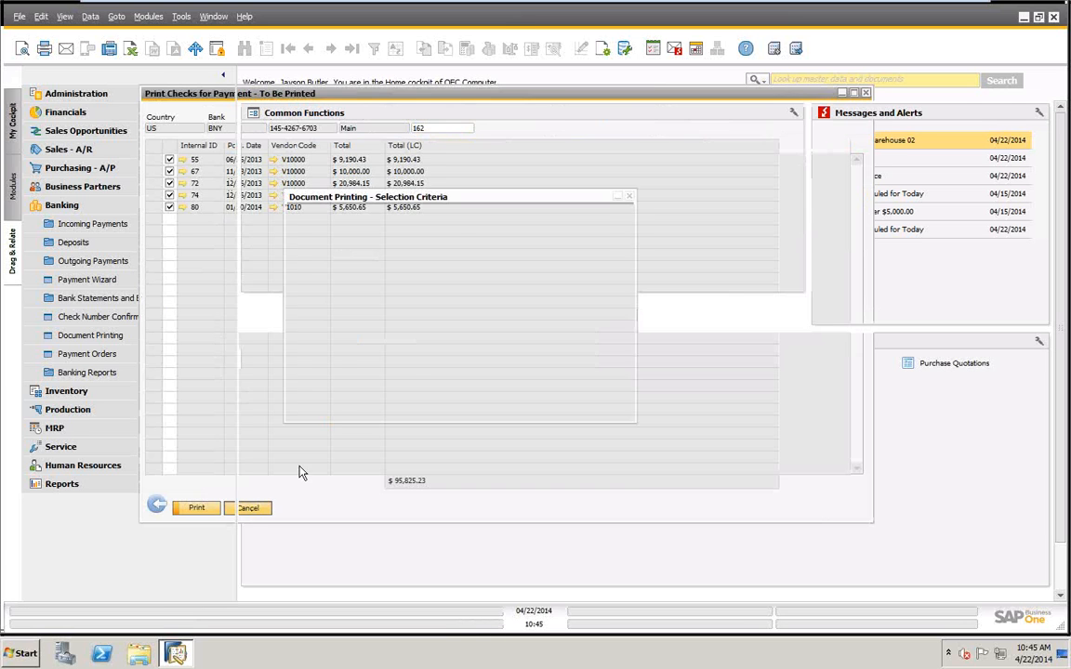
{"action": "left_click", "coordinate": [529, 230]}
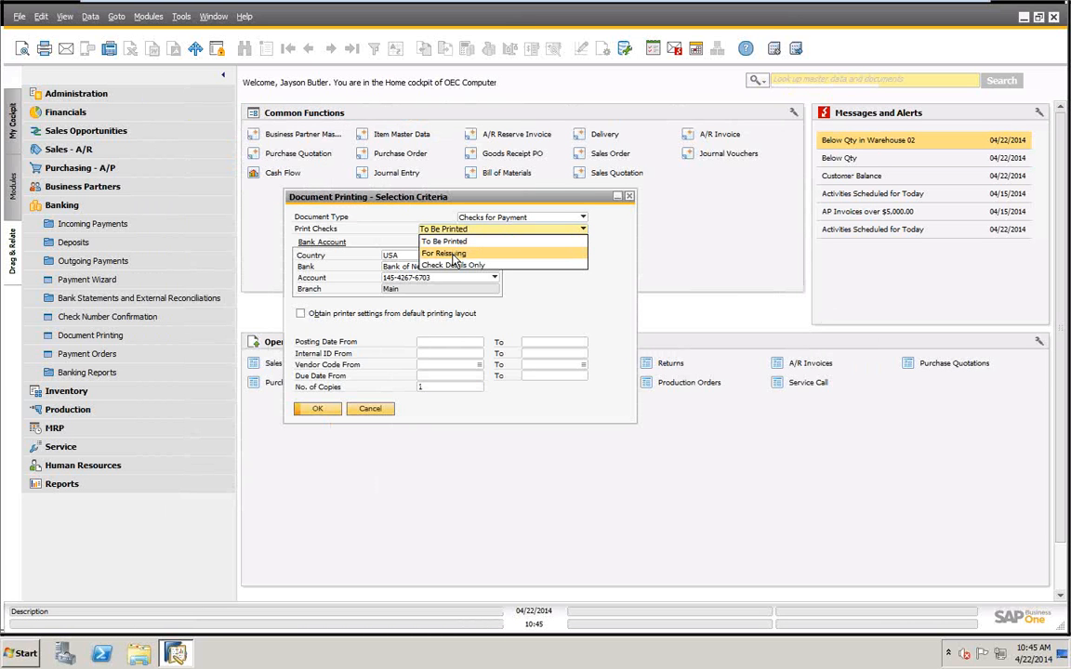
{"action": "left_click", "coordinate": [372, 410]}
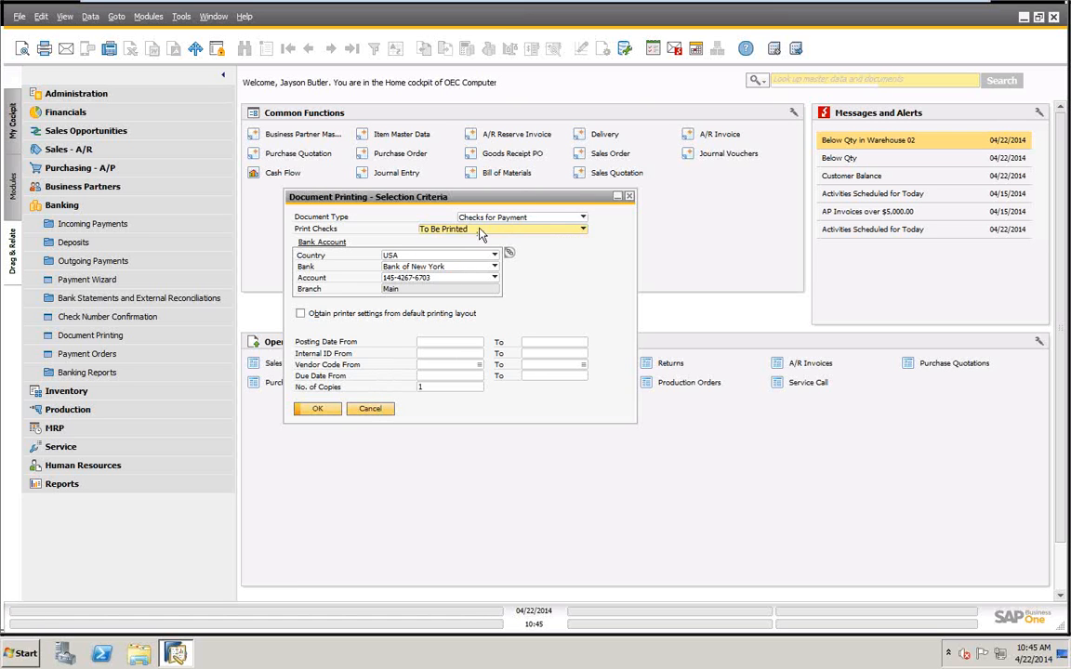
{"action": "left_click", "coordinate": [364, 409]}
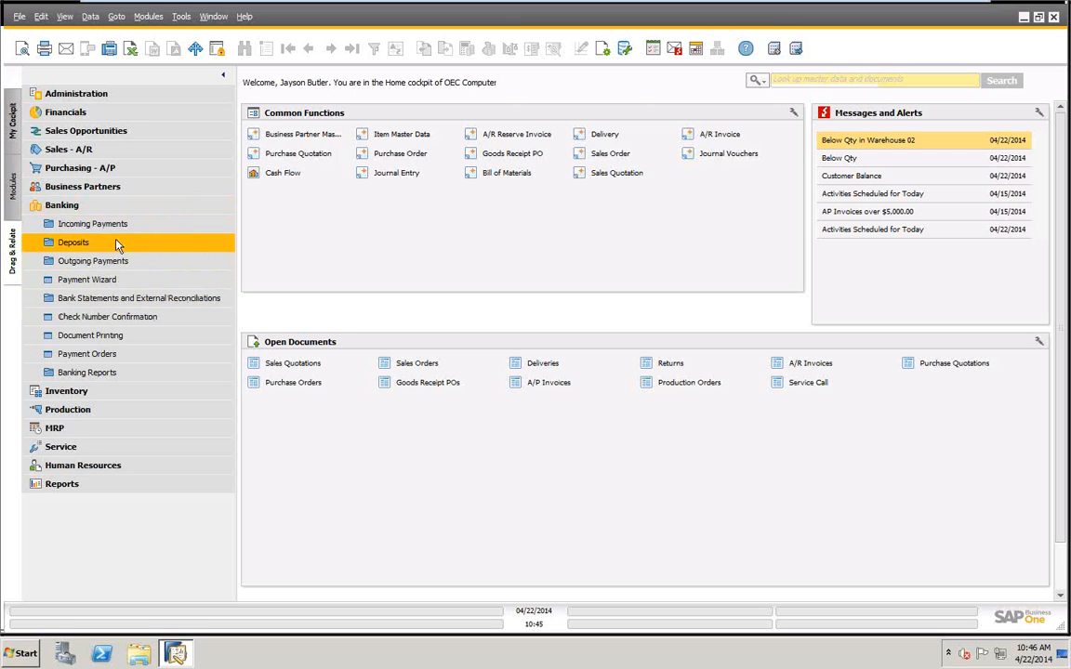
Void check 157 for $5,000.00 with posting date 04/22/2014, using the cancellation date, and close the results.
{"action": "left_click", "coordinate": [93, 261]}
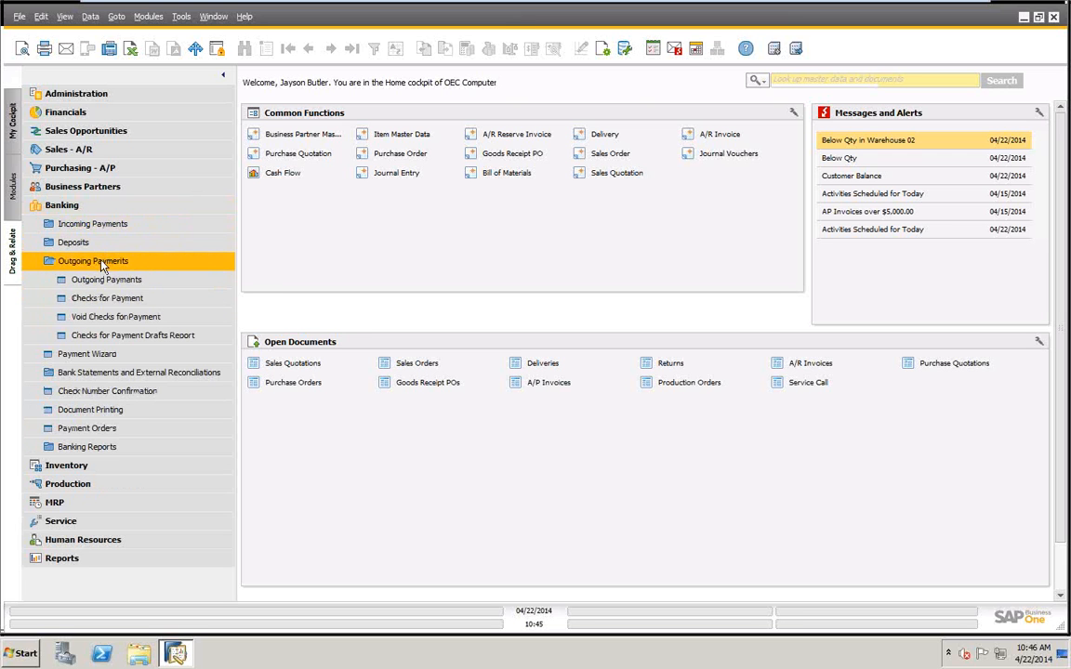
{"action": "left_click", "coordinate": [126, 318]}
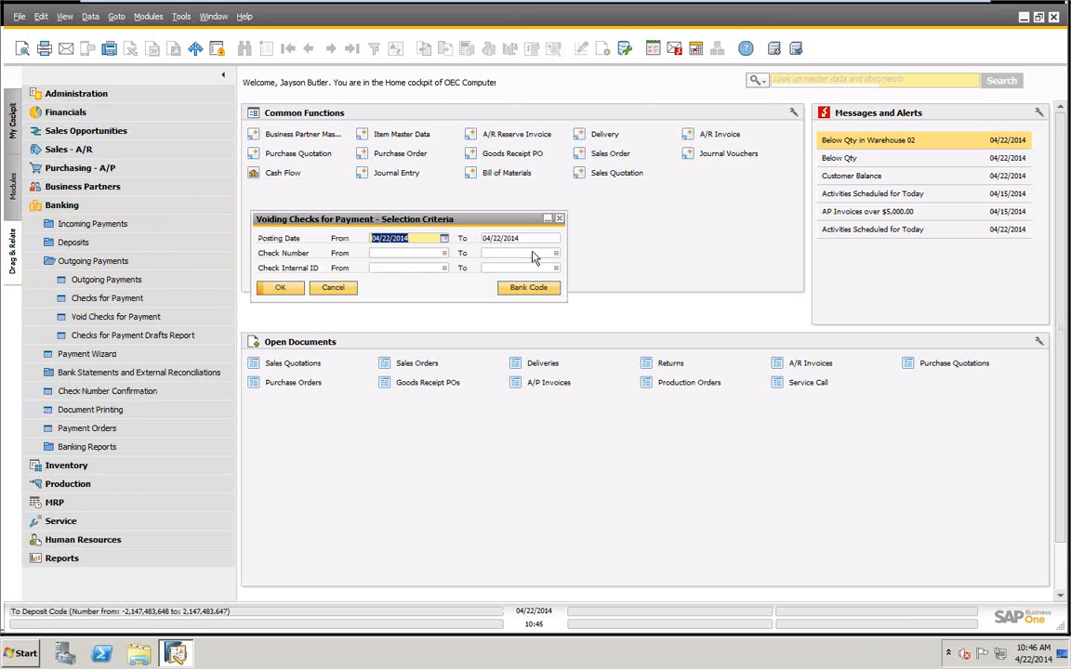
{"action": "left_click", "coordinate": [282, 288]}
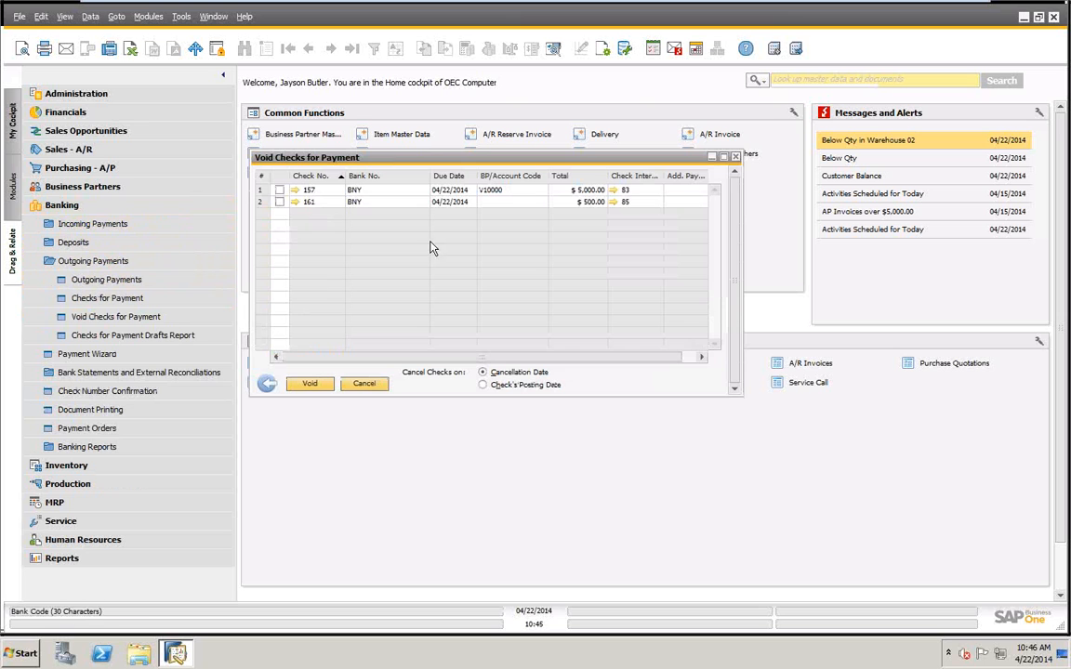
{"action": "left_click", "coordinate": [280, 190]}
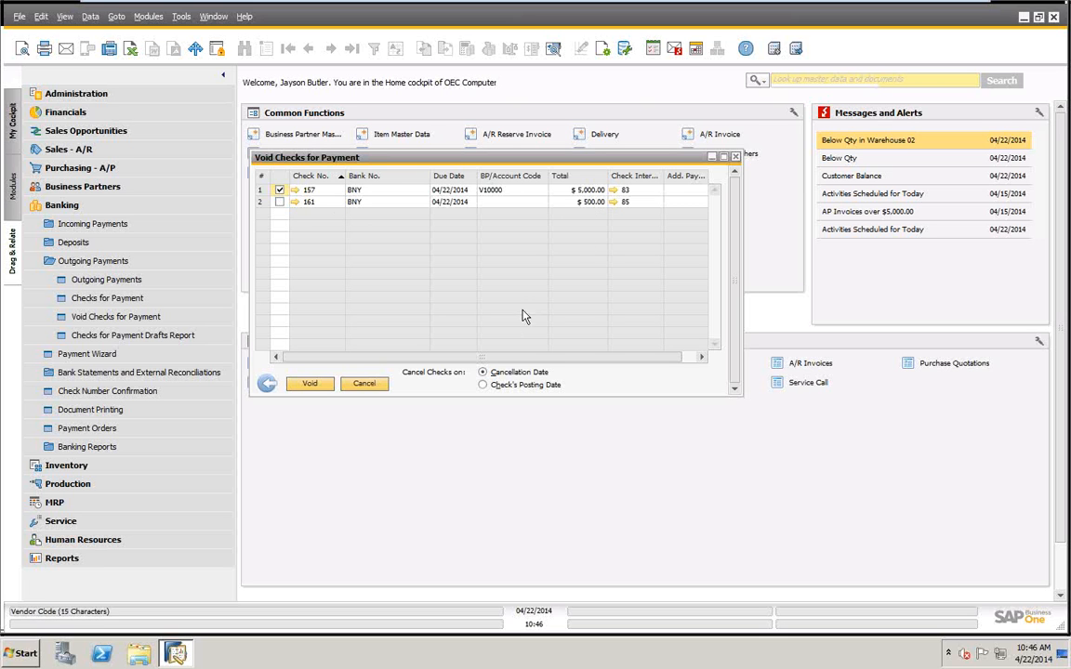
{"action": "left_click", "coordinate": [305, 386]}
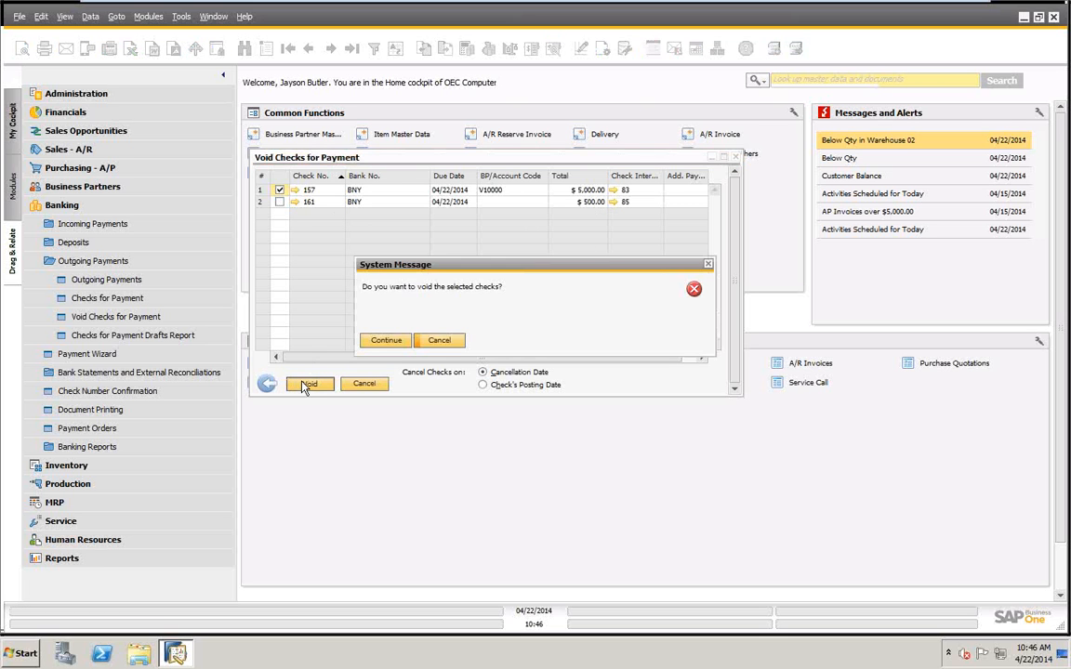
{"action": "left_click", "coordinate": [386, 341]}
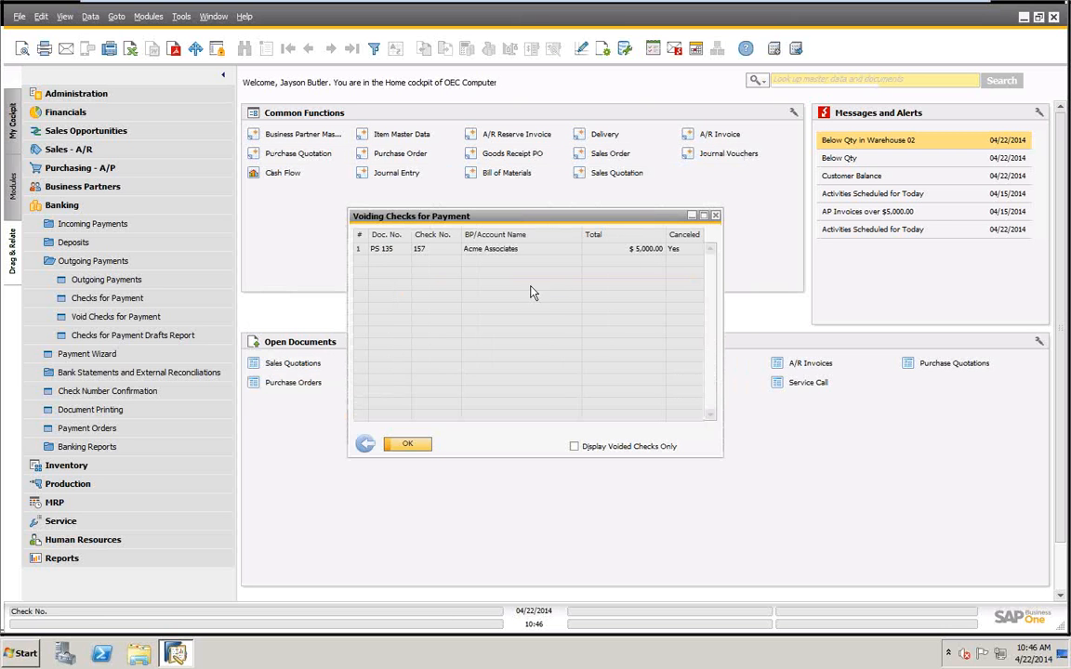
{"action": "left_click", "coordinate": [410, 446]}
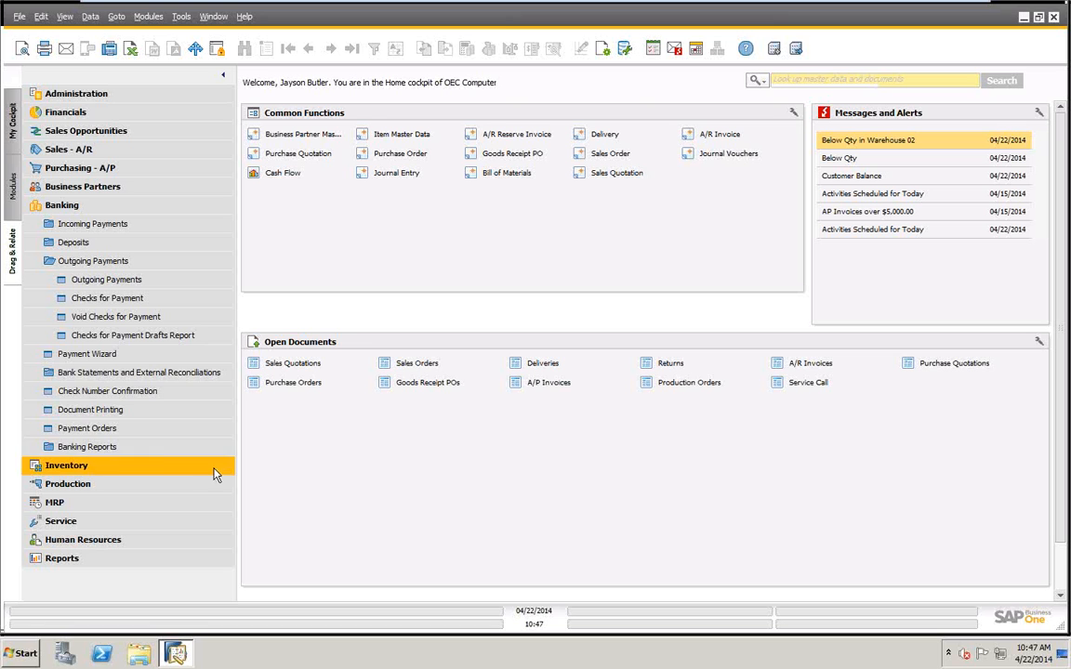
List the checks for payment available for reissuing with posting dates from 04/22/2014 to 04/22/2014 in Document Printing.
{"action": "left_click", "coordinate": [89, 410]}
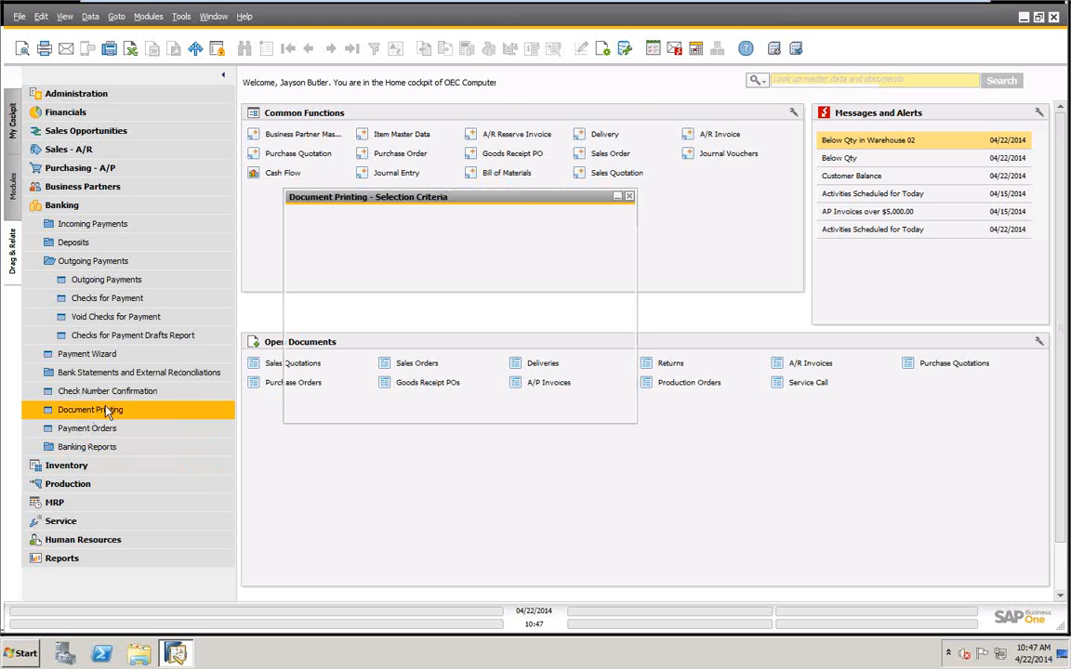
{"action": "left_click", "coordinate": [584, 230]}
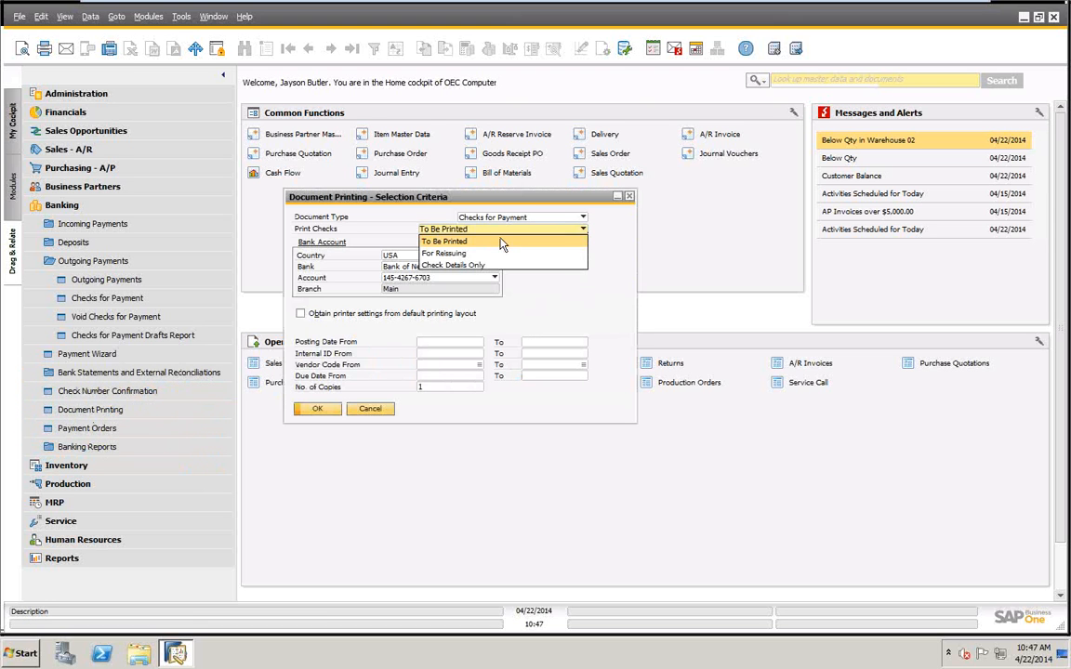
{"action": "left_click", "coordinate": [436, 251]}
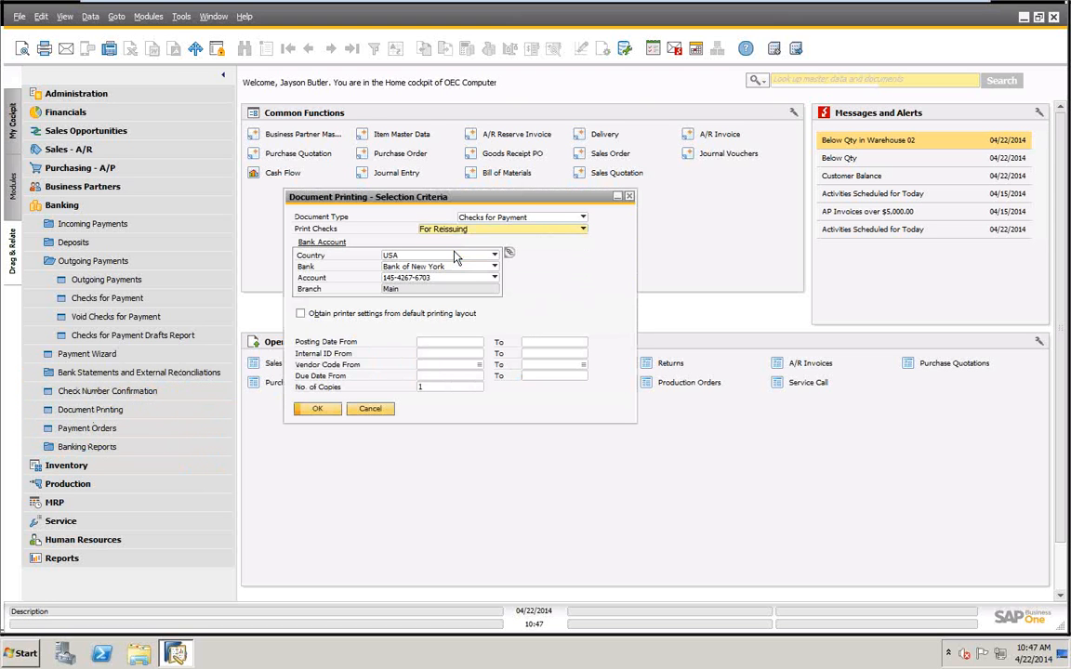
{"action": "left_click", "coordinate": [459, 341]}
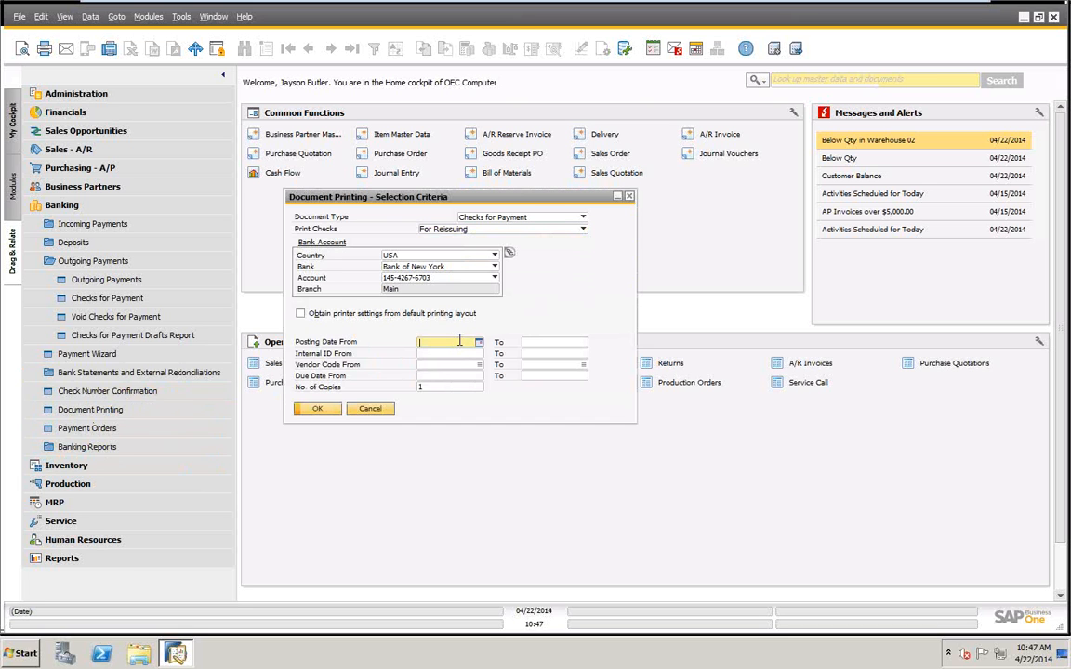
{"action": "type", "text": "t"}
{"action": "key", "text": "Tab"}
{"action": "type", "text": "t"}
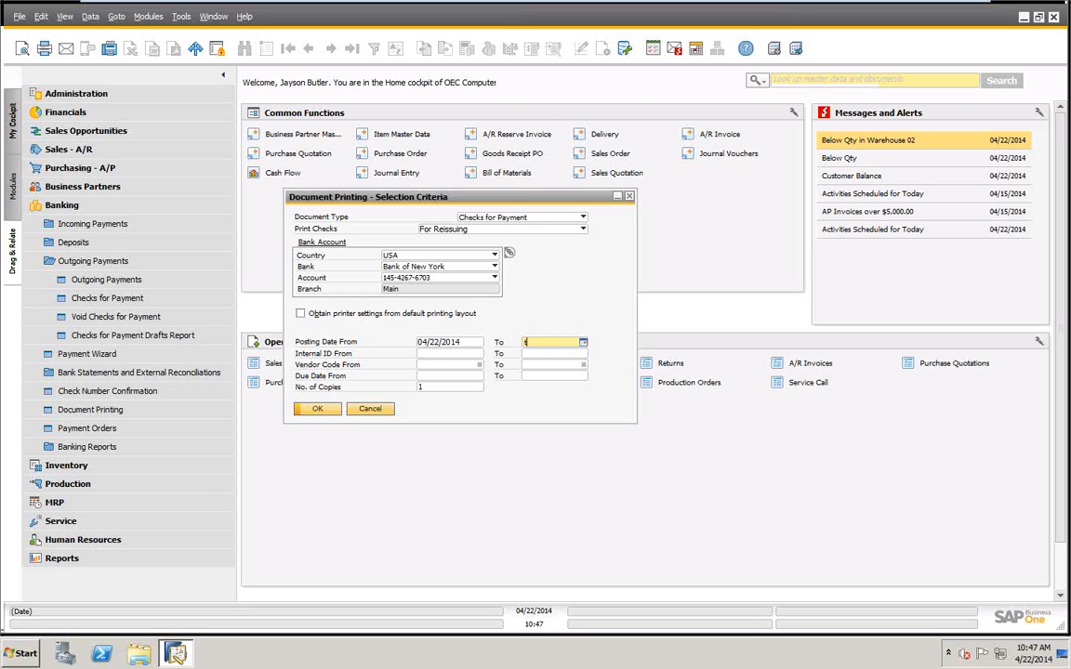
{"action": "key", "text": "Tab"}
{"action": "left_click", "coordinate": [317, 409]}
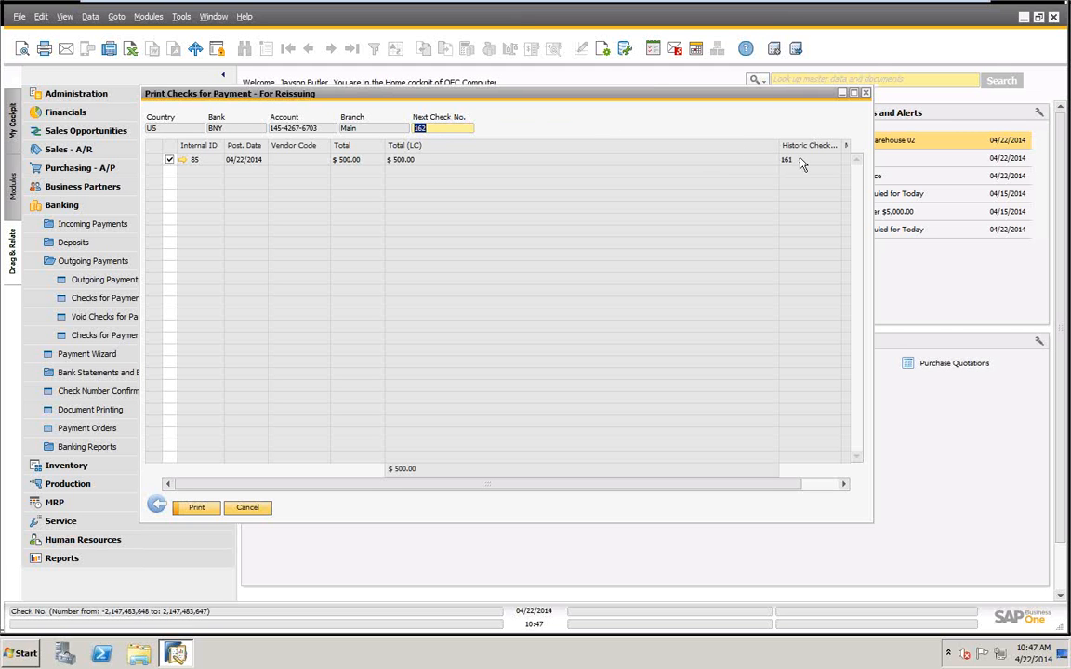
Review the $500.00 check's record, and reprint it on the HP Color LaserJet CP3525 as check 162, confirming its check number.
{"action": "left_click", "coordinate": [183, 162]}
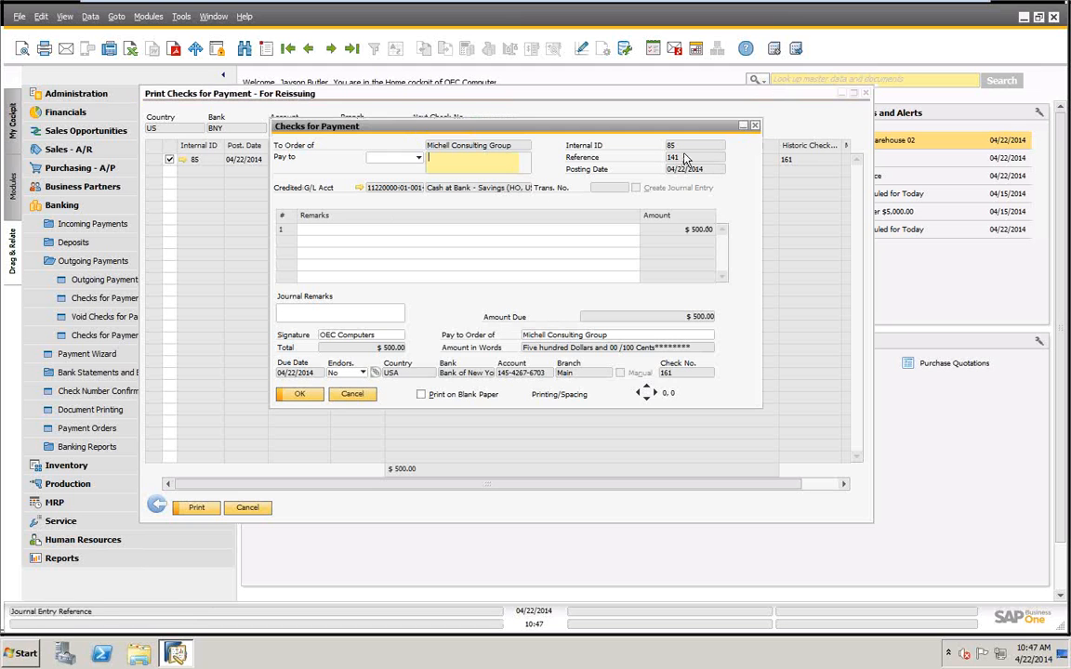
{"action": "left_click", "coordinate": [309, 395]}
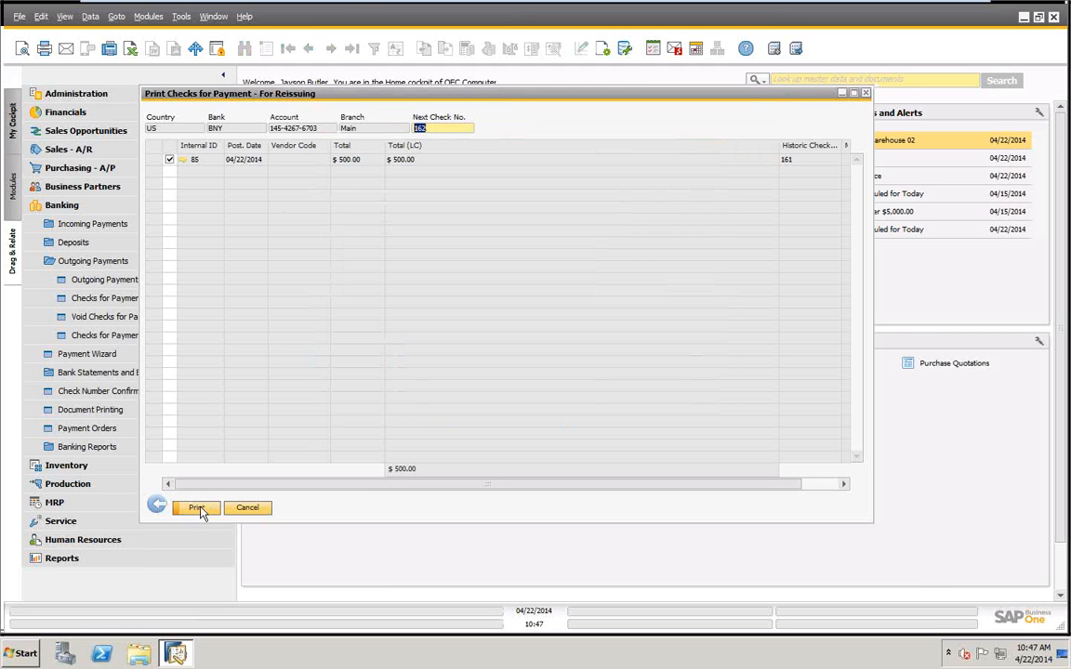
{"action": "left_click", "coordinate": [197, 509]}
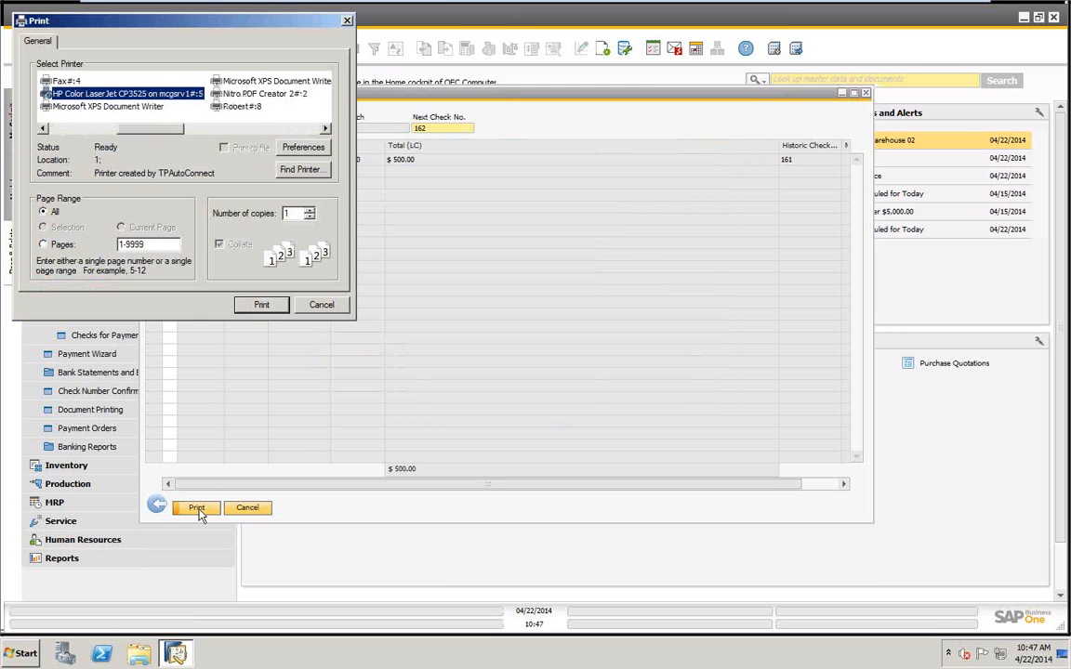
{"action": "left_click", "coordinate": [263, 307]}
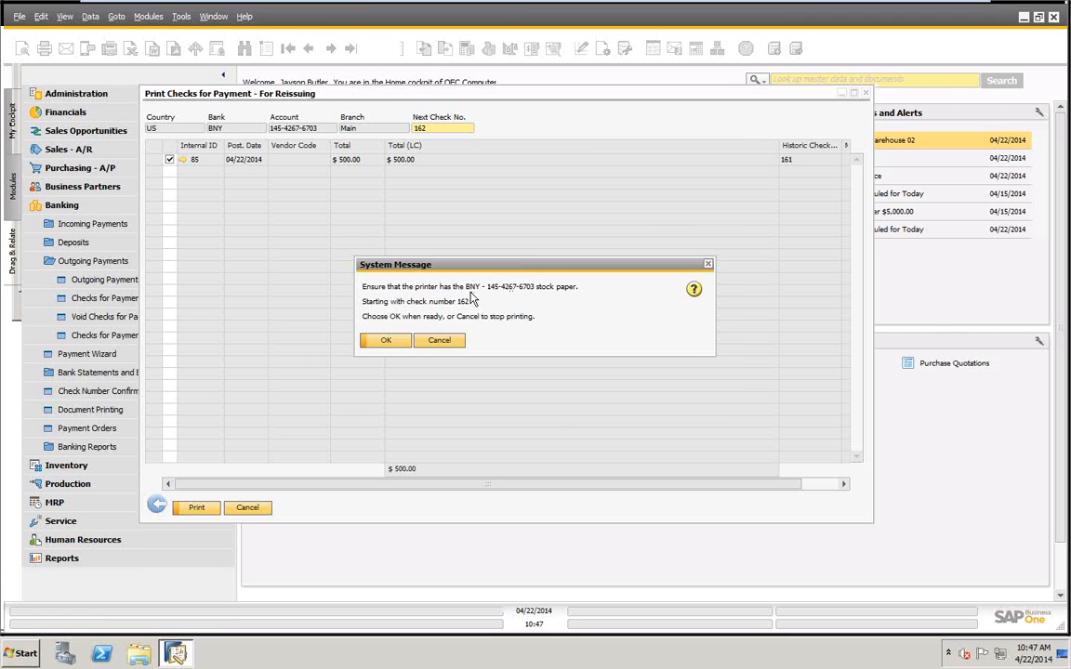
{"action": "left_click", "coordinate": [389, 339]}
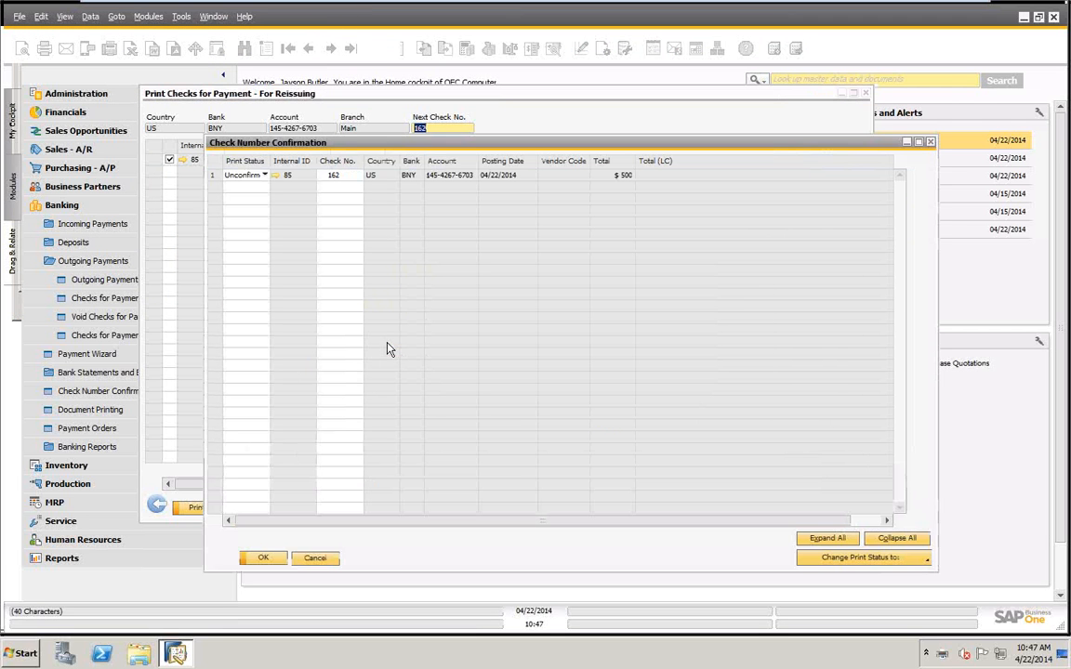
{"action": "left_click", "coordinate": [853, 561]}
{"action": "left_click", "coordinate": [822, 508]}
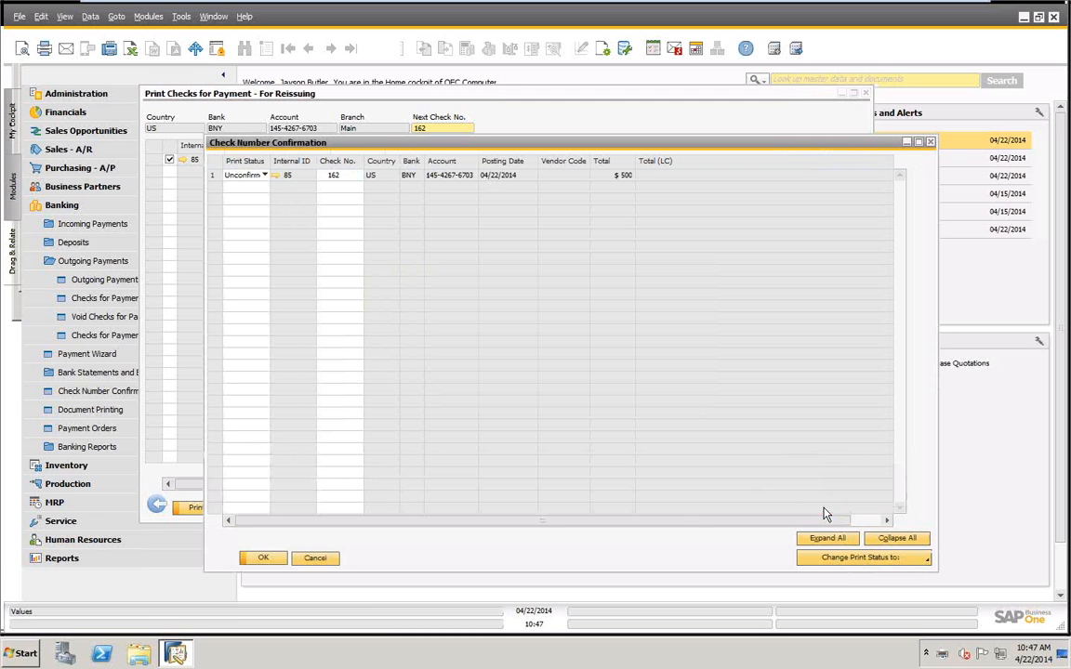
{"action": "left_click", "coordinate": [270, 559]}
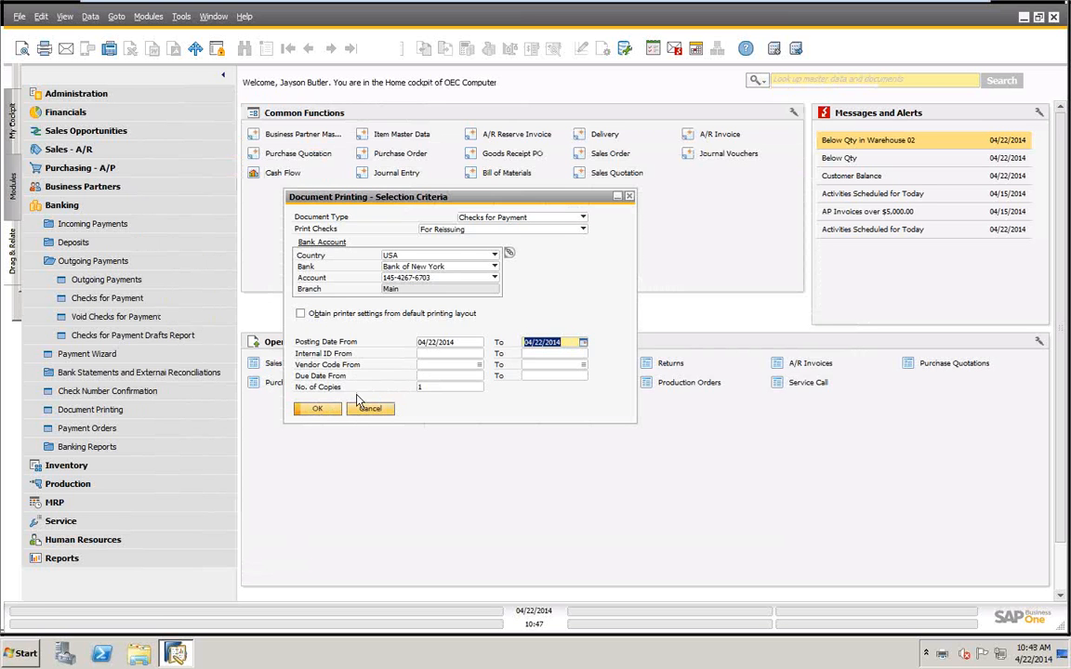
Examine the reissued $500.00 check's record in the For Reissuing list, and leave Document Printing without printing again.
{"action": "left_click", "coordinate": [316, 409]}
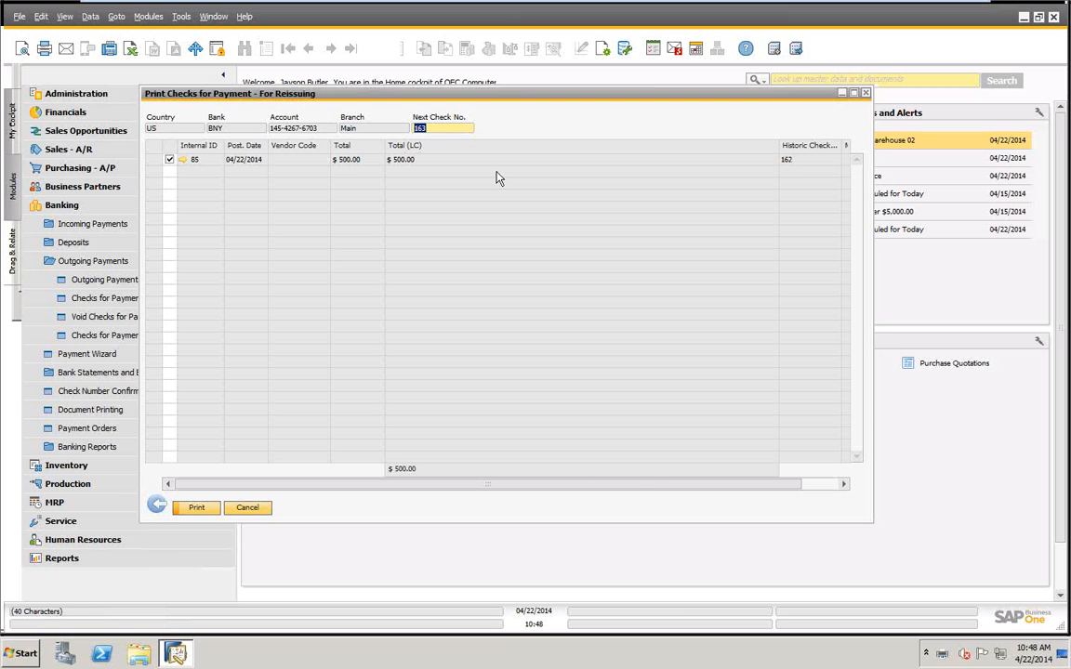
{"action": "left_click", "coordinate": [183, 161]}
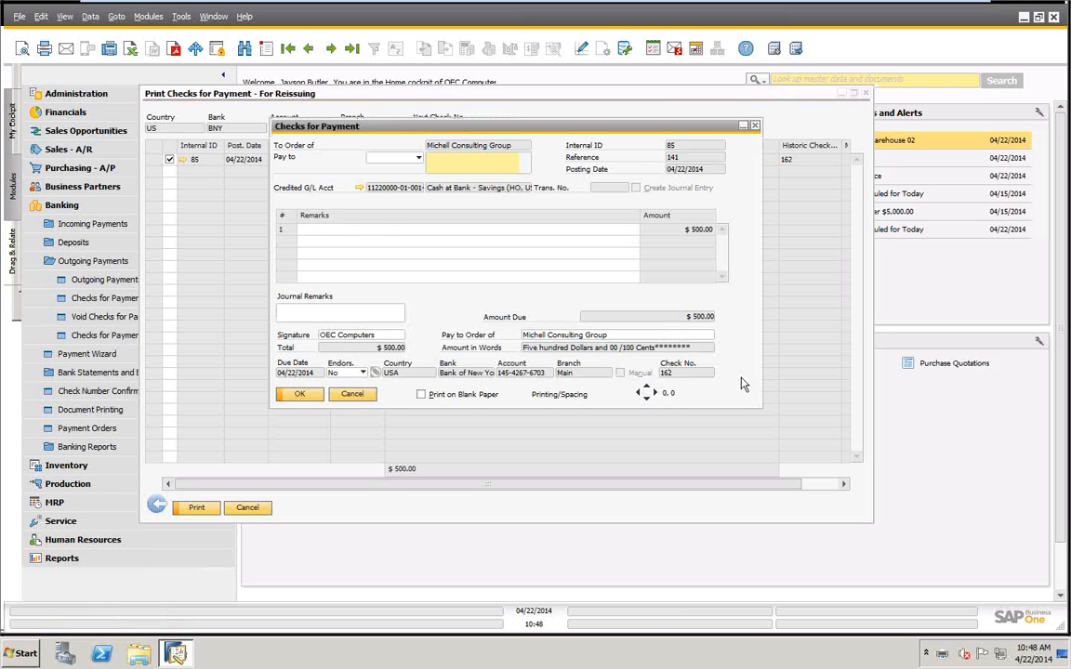
{"action": "left_click", "coordinate": [352, 396]}
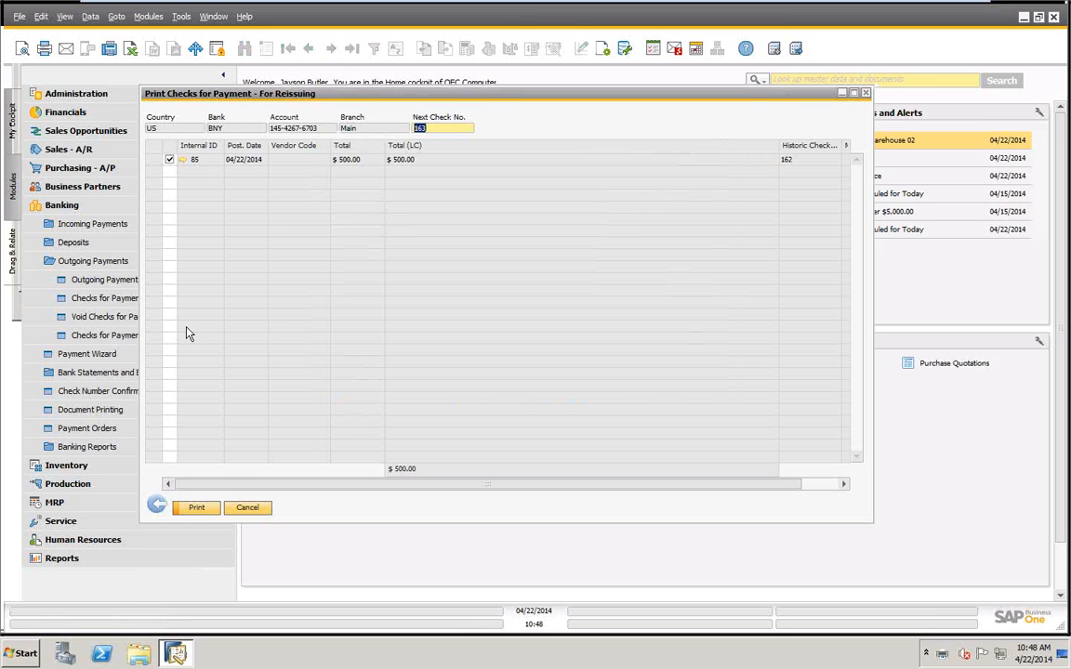
{"action": "left_click", "coordinate": [247, 507]}
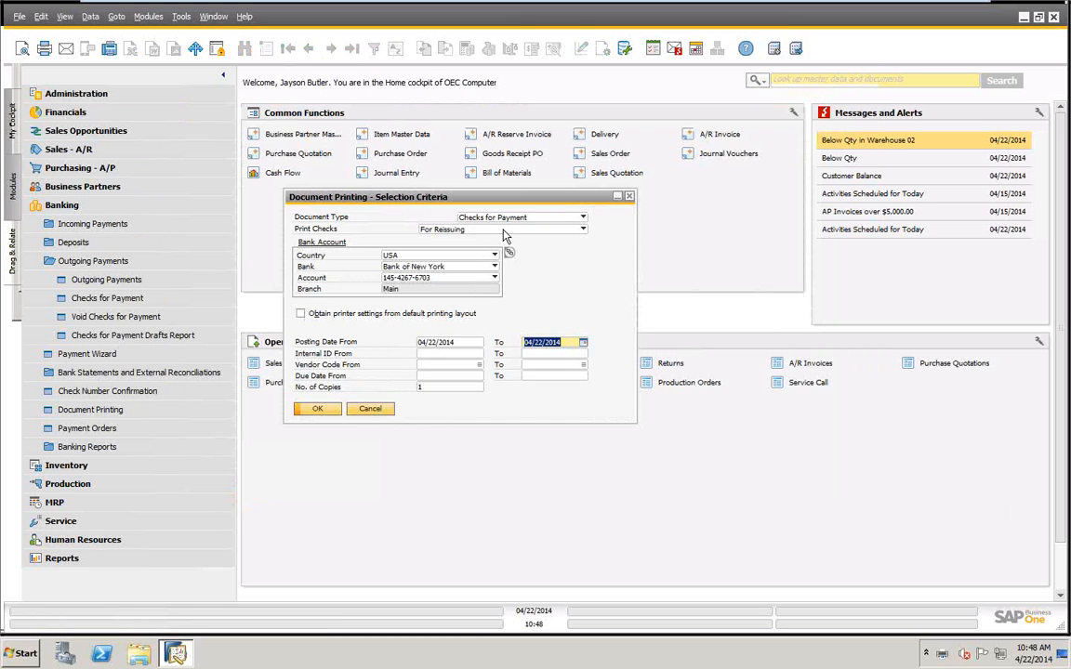
{"action": "left_click", "coordinate": [518, 231]}
{"action": "left_click", "coordinate": [436, 241]}
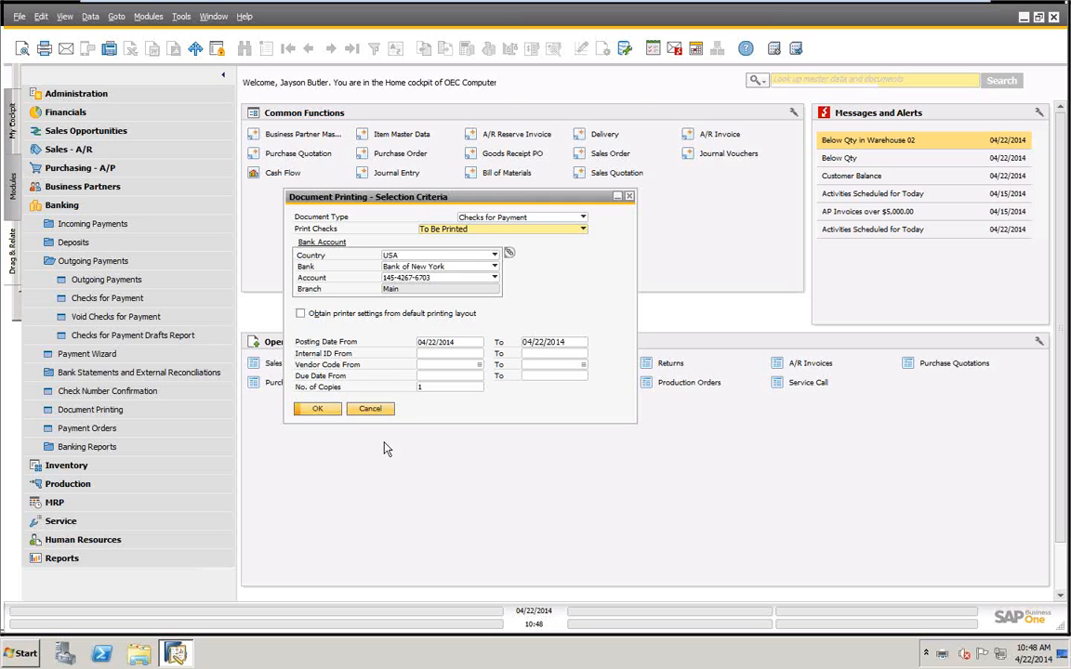
{"action": "left_click", "coordinate": [365, 409]}
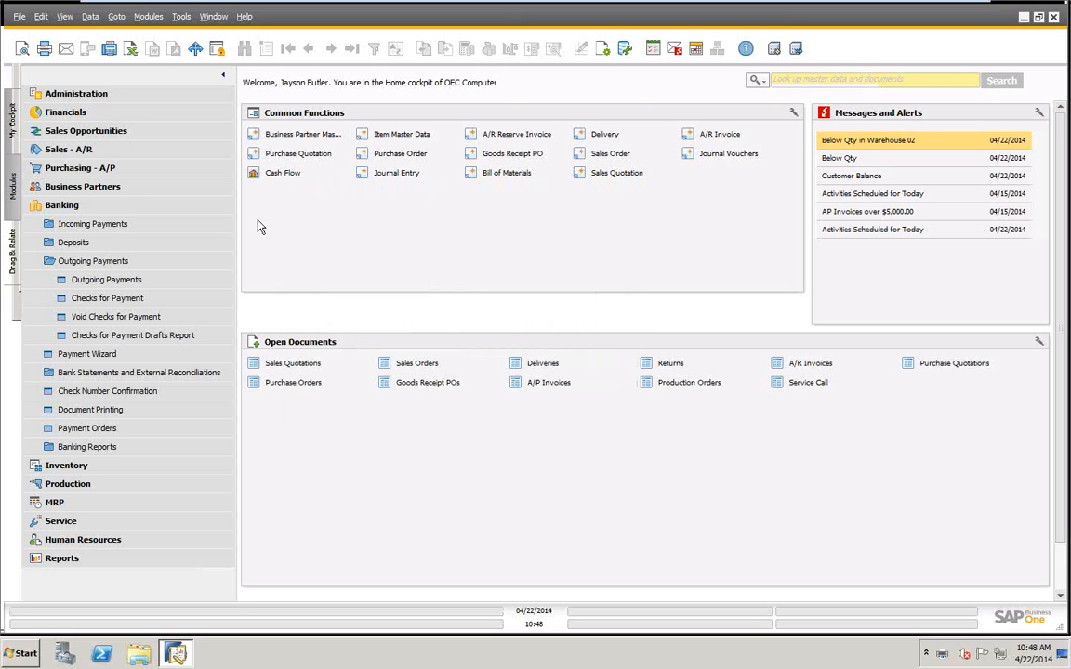
Examine the Check Register Report for all checks due from 04/22/2014 to 04/22/2014, and close the report and the Banking module.
{"action": "left_click", "coordinate": [93, 448]}
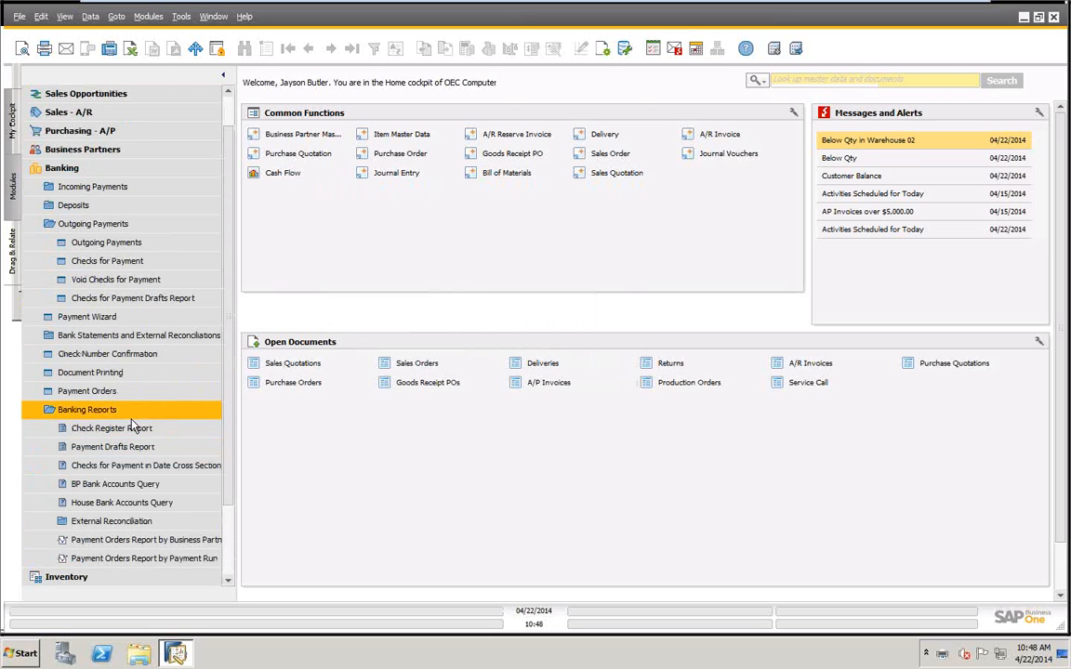
{"action": "left_click", "coordinate": [127, 433]}
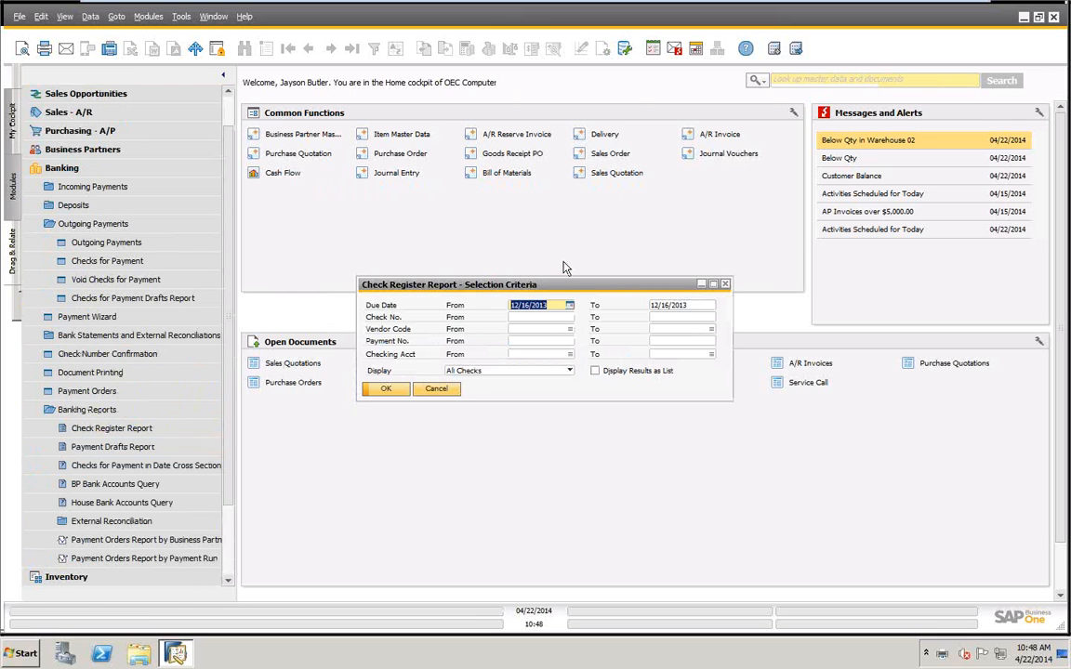
{"action": "type", "text": "04/22/2014"}
{"action": "key", "text": "Tab"}
{"action": "type", "text": "04/22/2014"}
{"action": "key", "text": "Tab"}
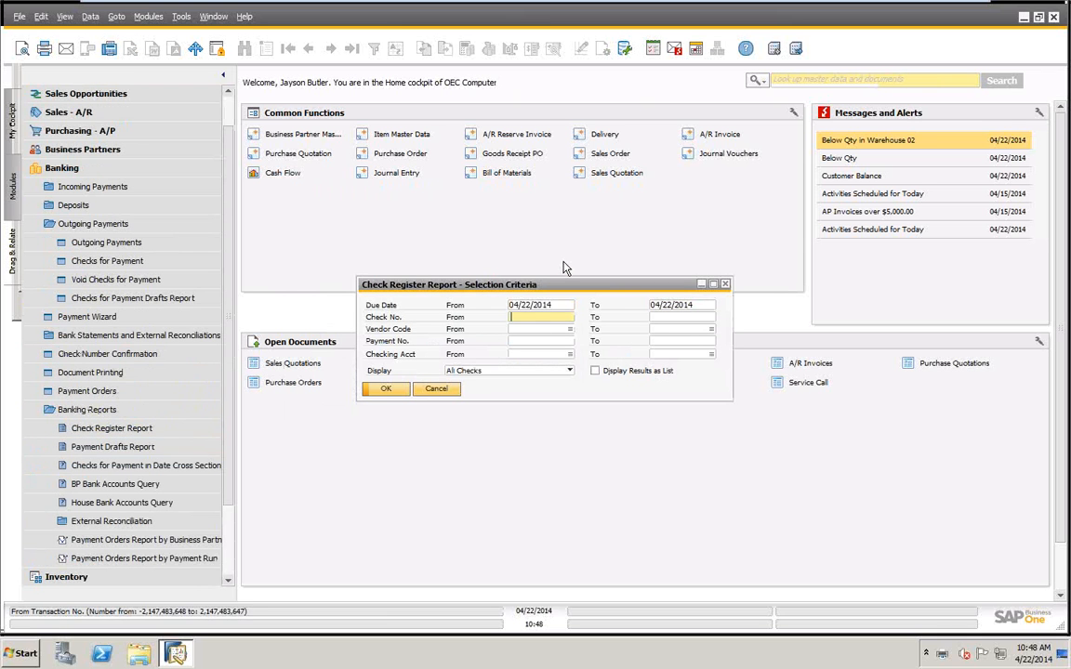
{"action": "left_click", "coordinate": [373, 390]}
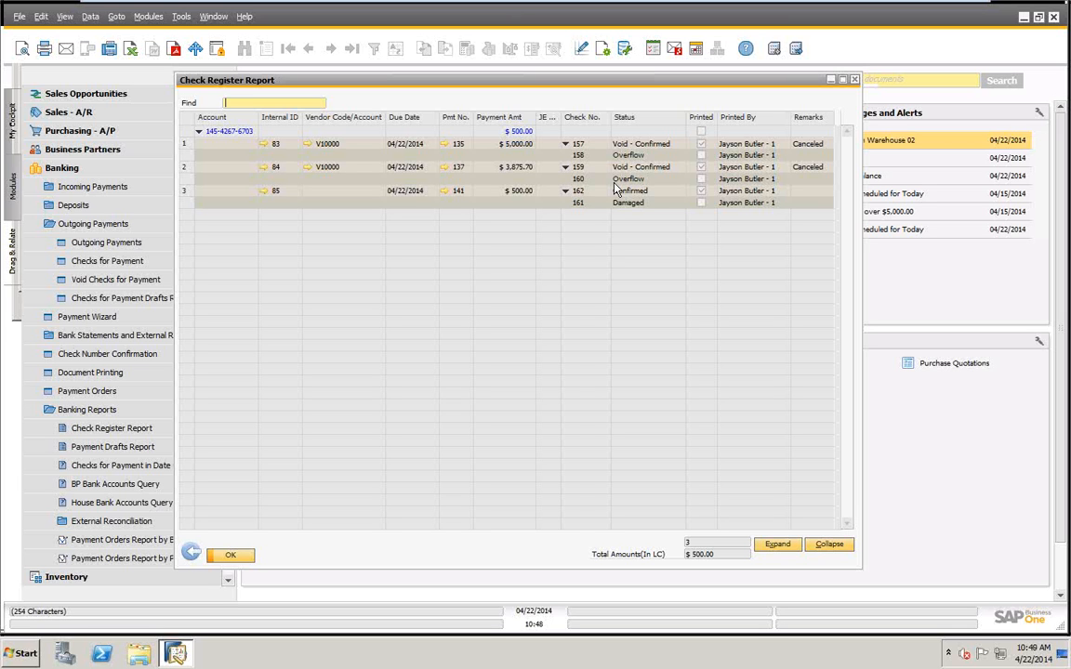
{"action": "left_click", "coordinate": [243, 555]}
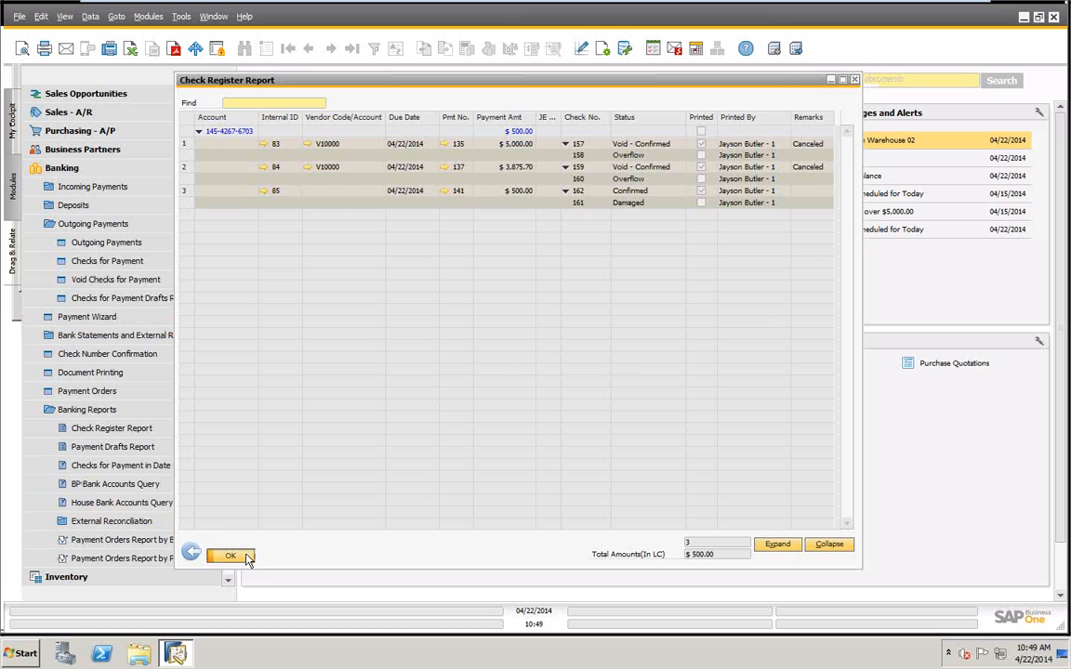
{"action": "left_click", "coordinate": [78, 172]}
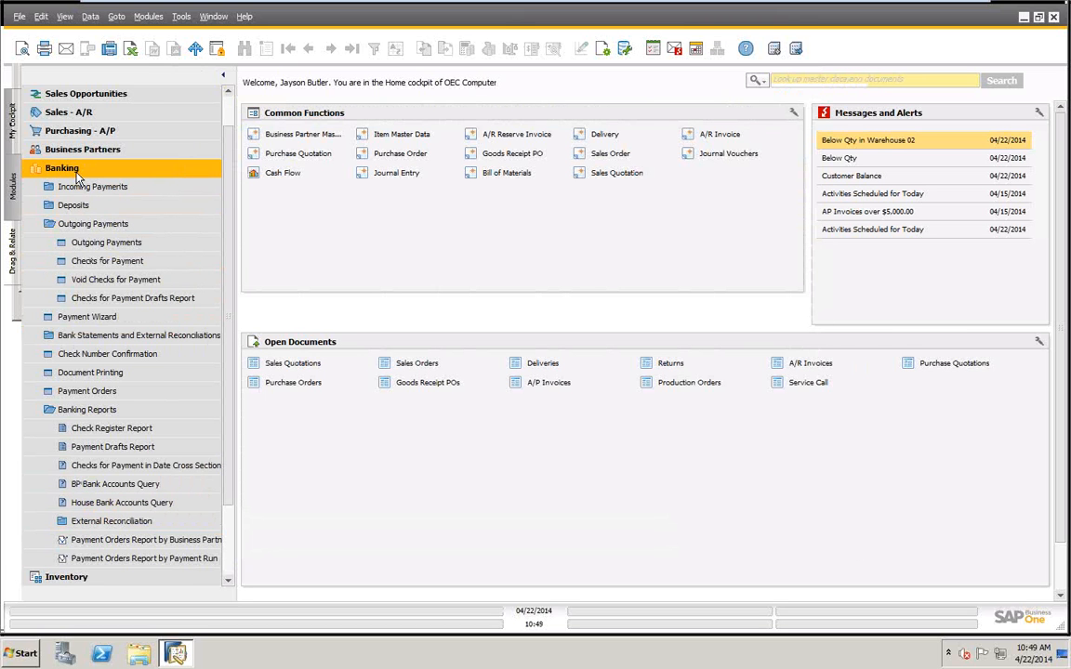
{"action": "left_click", "coordinate": [77, 175]}
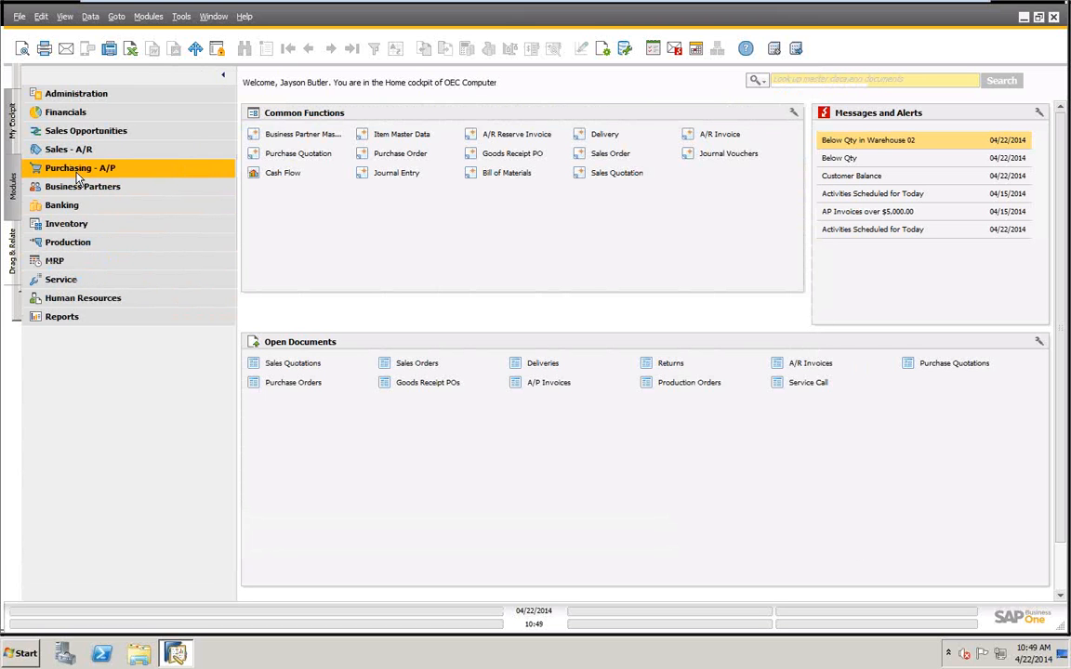